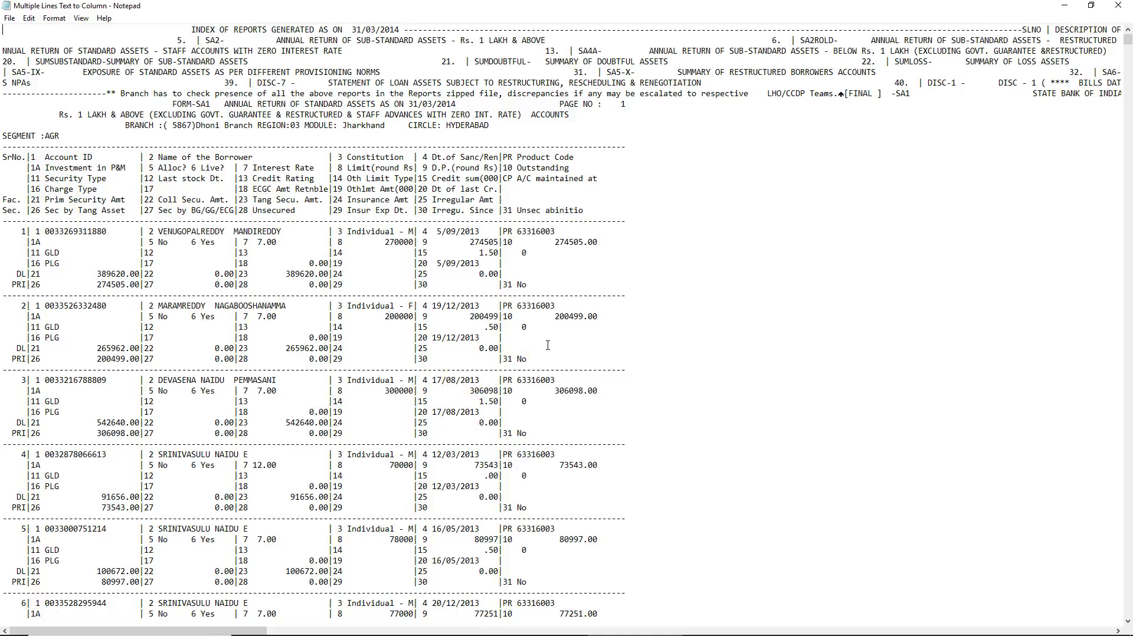
# Copy all the report text from the text file and paste it at cell A1 of a new blank Excel workbook.
pyautogui.hotkey('ctrl', 'a')
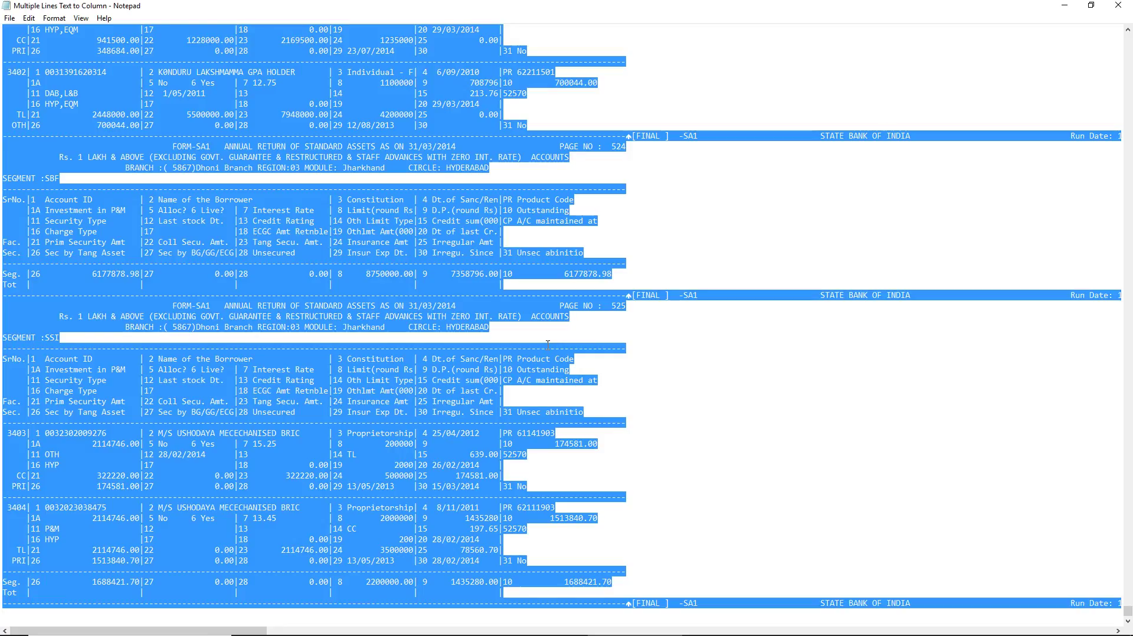
pyautogui.press('super')
pyautogui.write('e')
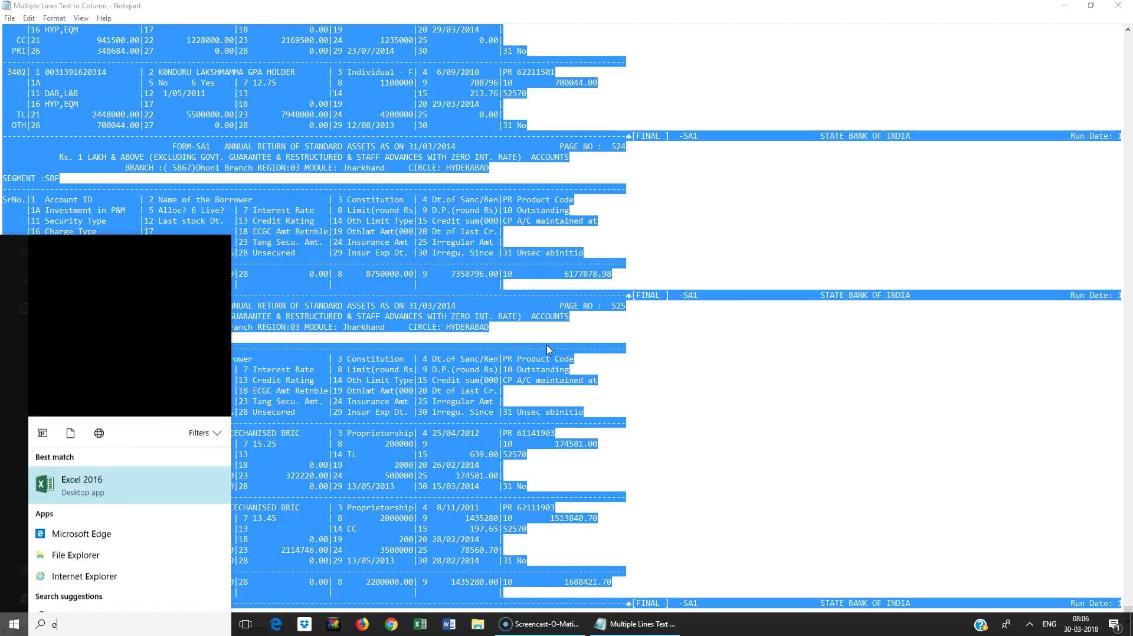
pyautogui.write('x')
pyautogui.press('Return')
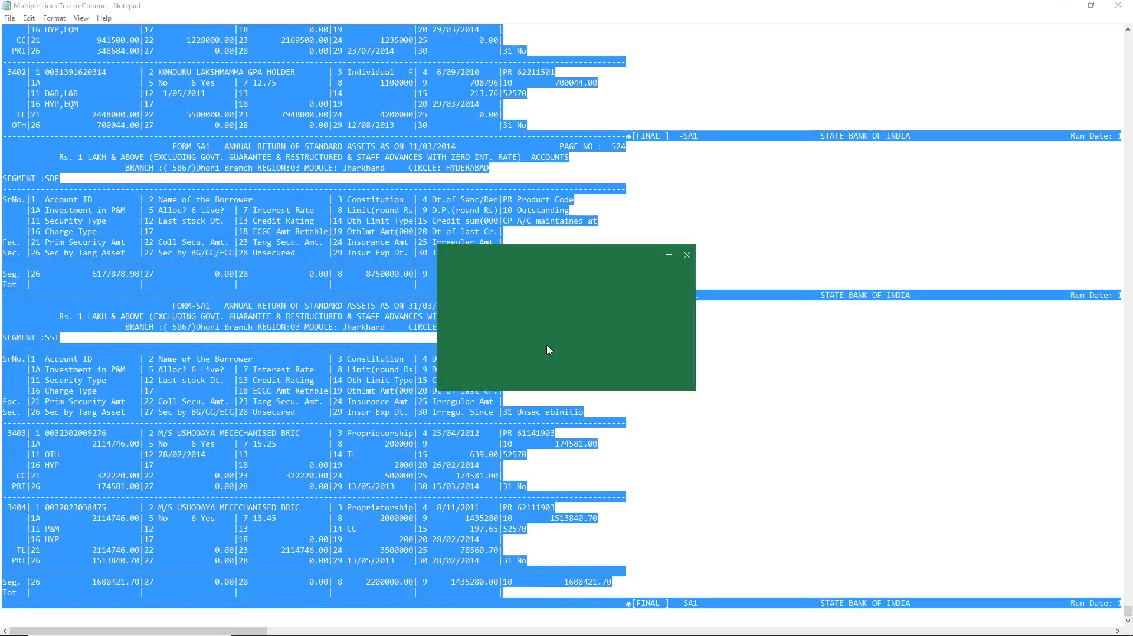
pyautogui.press('Return')
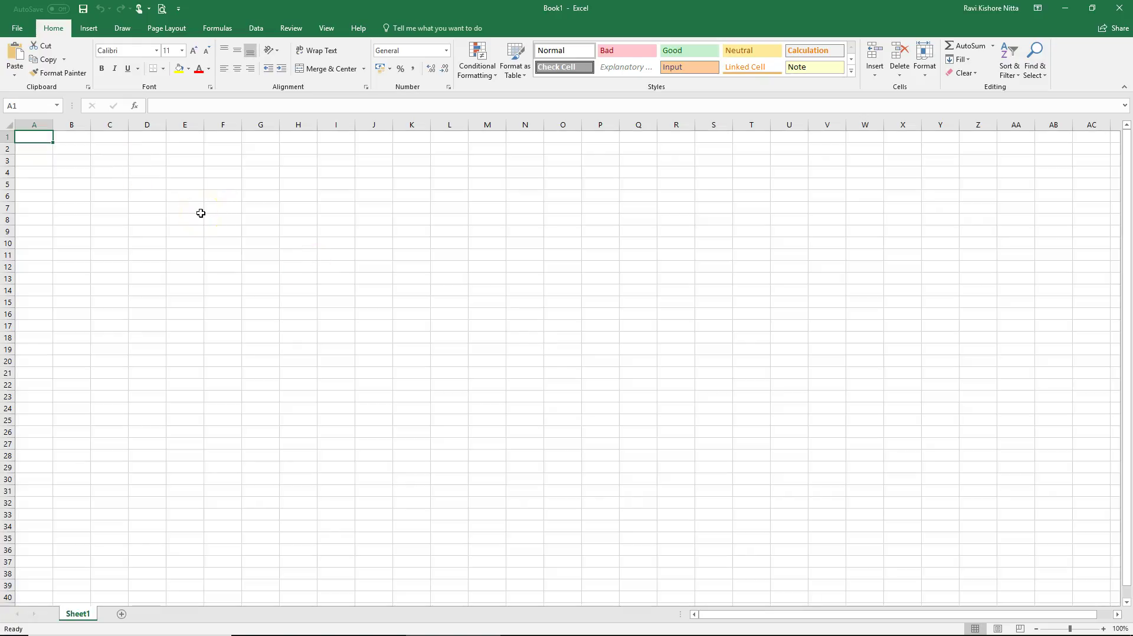
pyautogui.hotkey('ctrl', 'v')
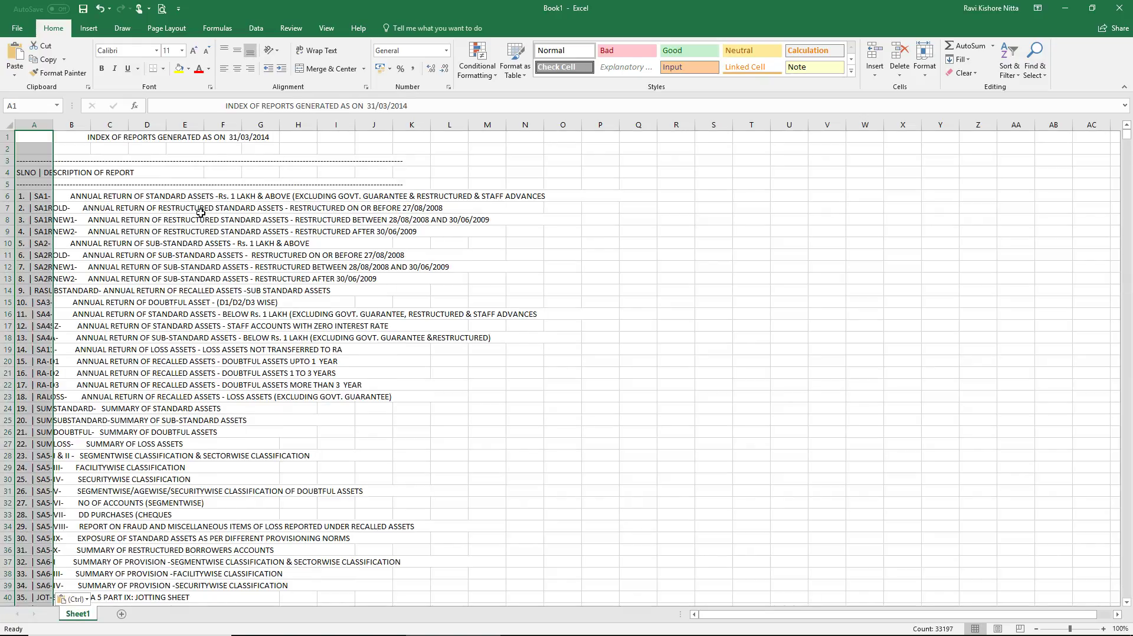
pyautogui.click(222, 242)
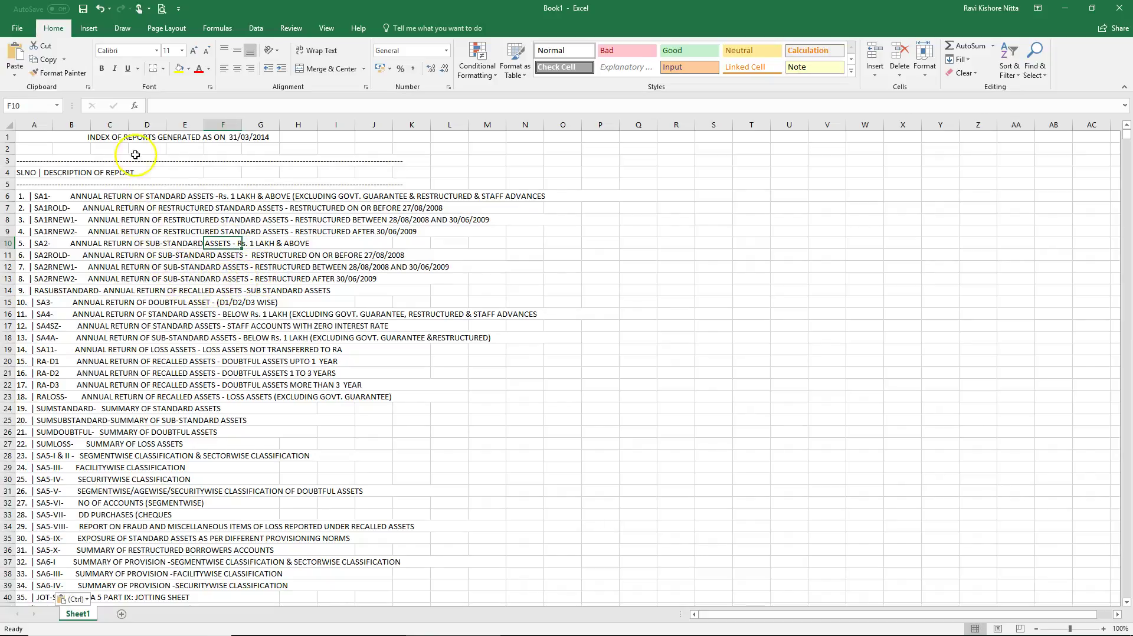
# Delete rows 1 to 56, which hold the index of reports above the SA1 form heading.
pyautogui.click(192, 361)
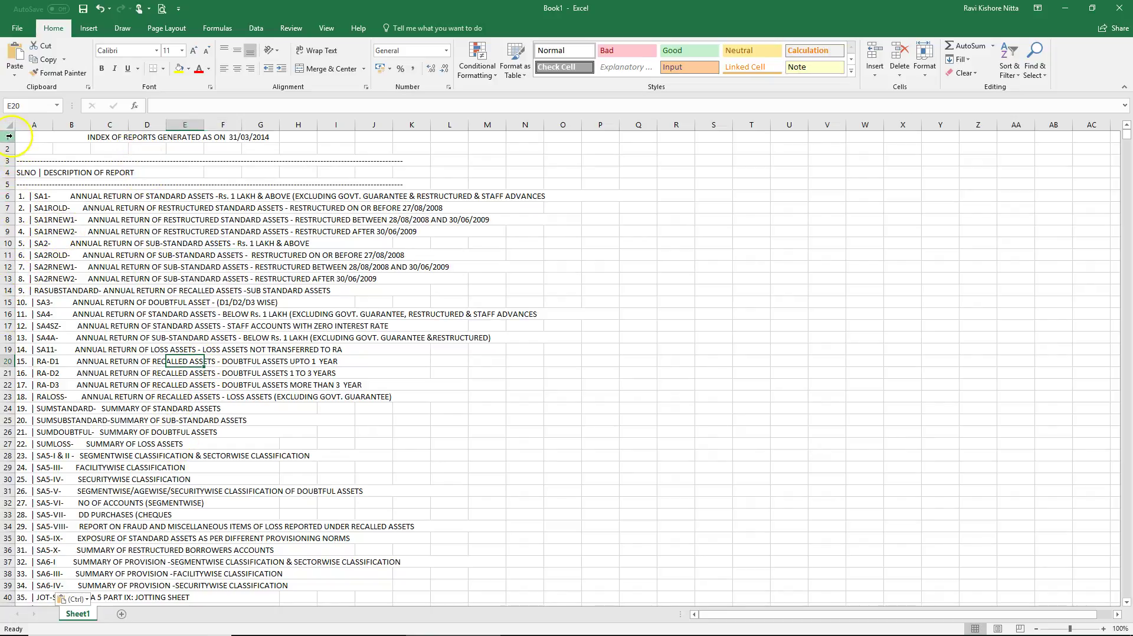
pyautogui.moveTo(11, 137); pyautogui.dragTo(45, 351)
pyautogui.rightClick(187, 283)
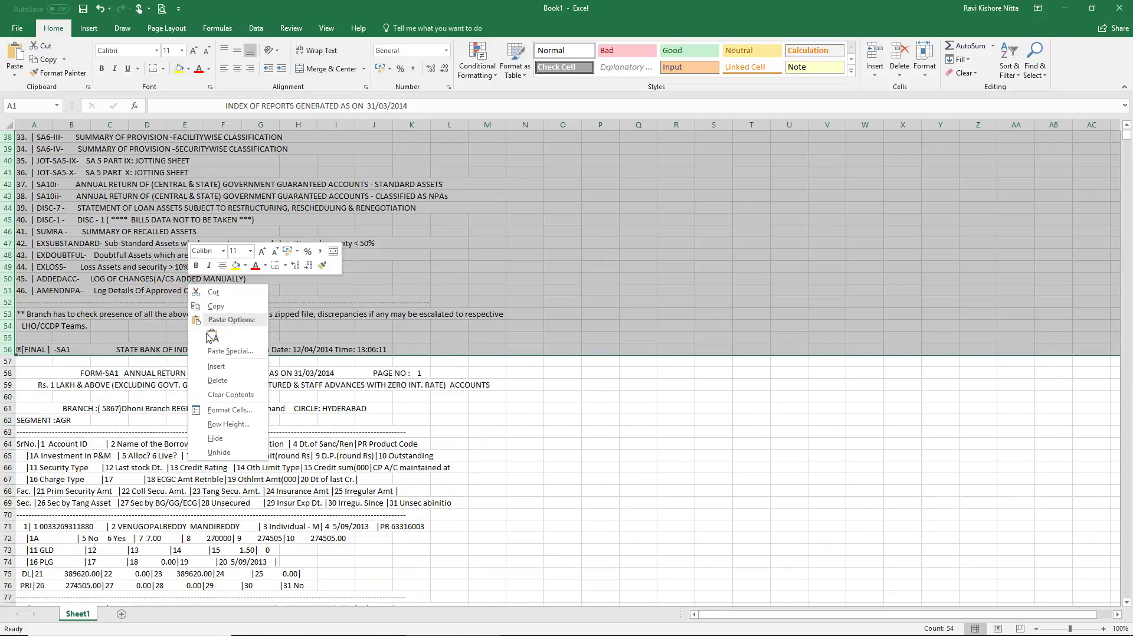
pyautogui.click(207, 376)
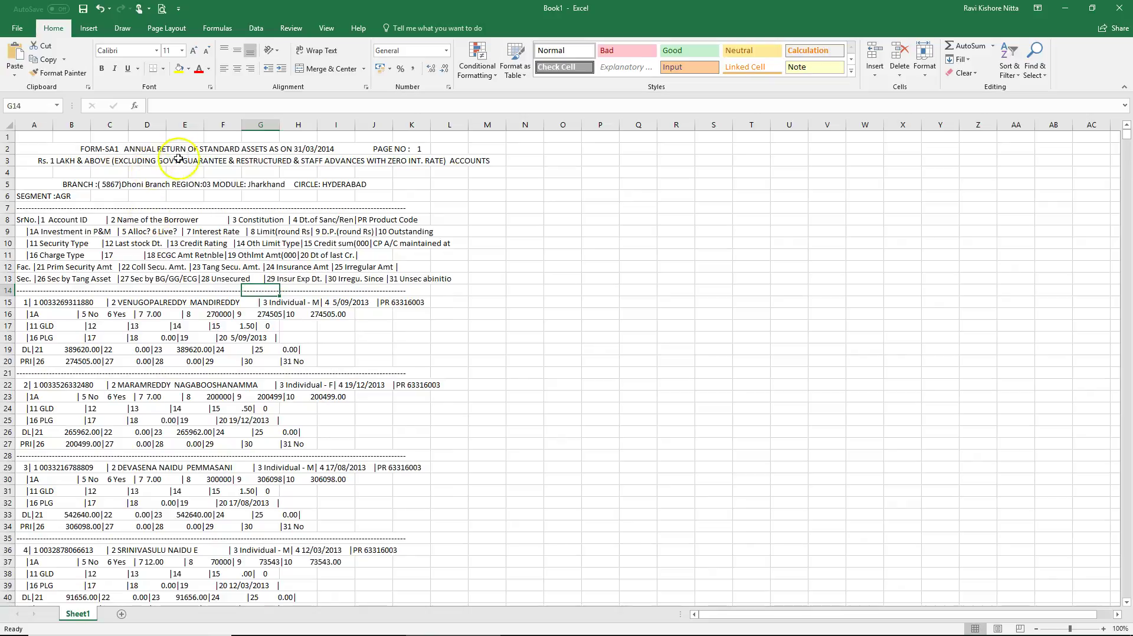
# Delete rows 1 to 7 with the form title, branch and segment lines above the column headers.
pyautogui.click(150, 147)
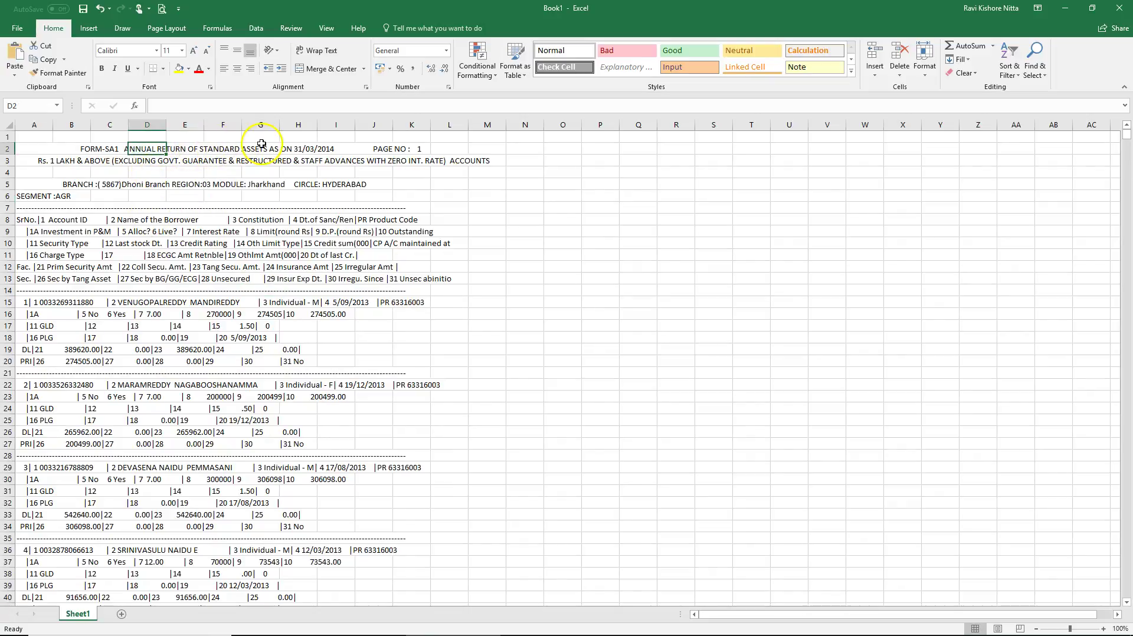
pyautogui.click(126, 161)
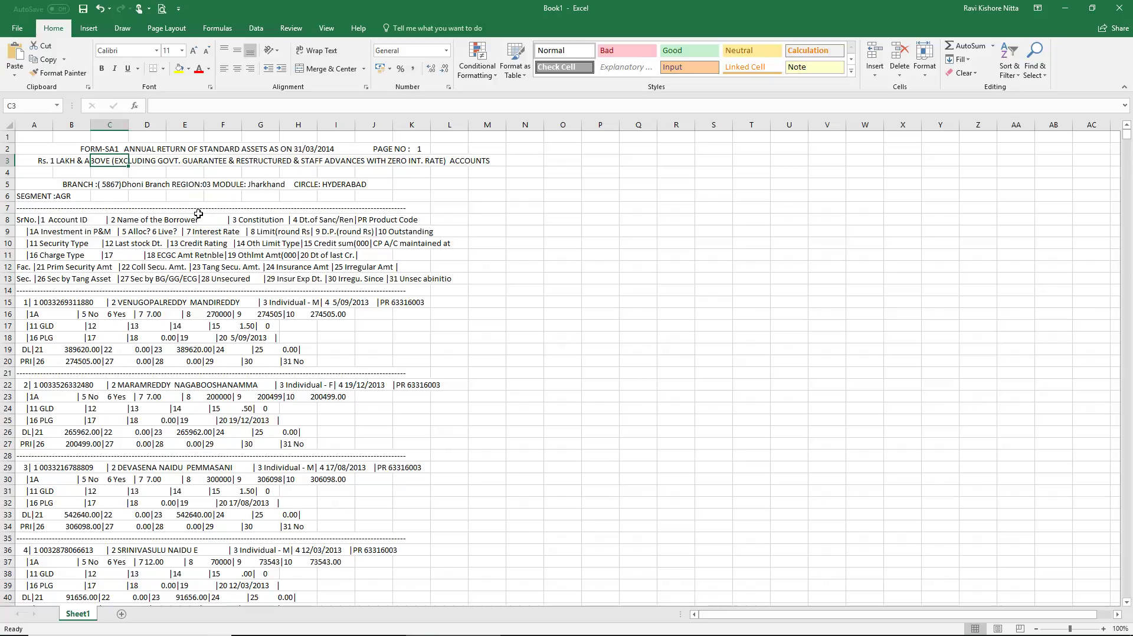
pyautogui.click(184, 160)
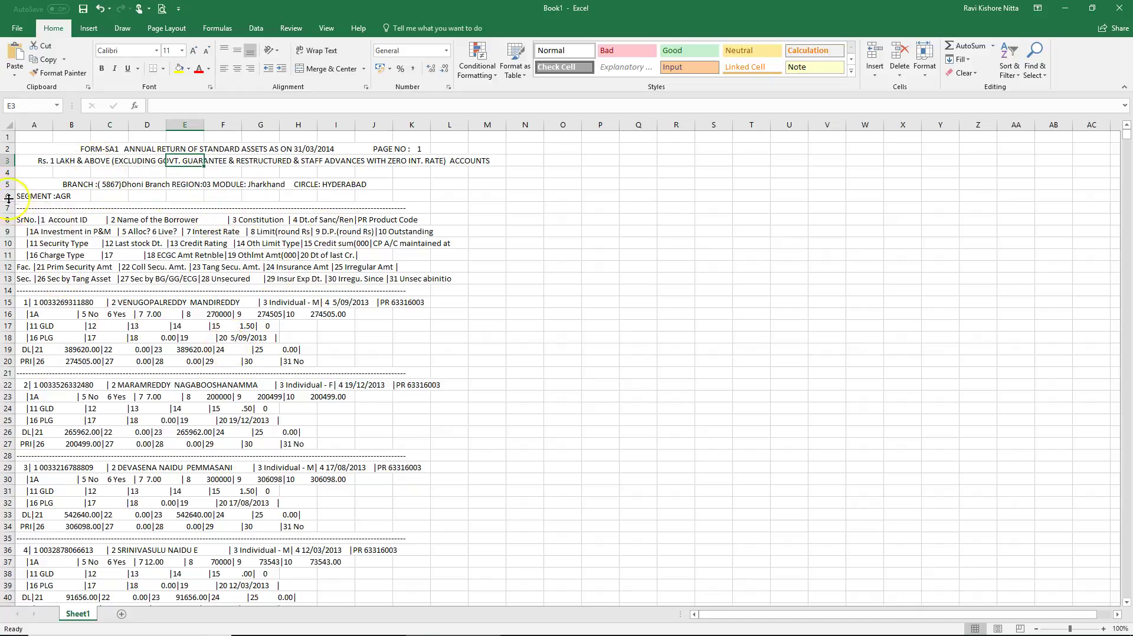
pyautogui.moveTo(7, 137); pyautogui.dragTo(7, 210)
pyautogui.rightClick(177, 188)
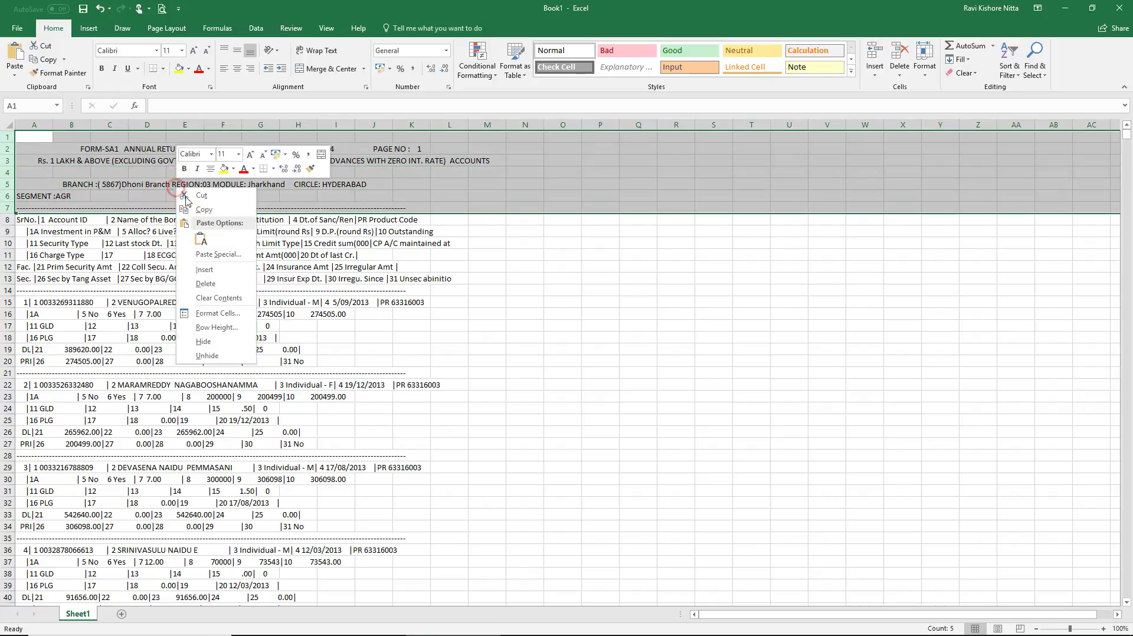
pyautogui.click(207, 284)
pyautogui.click(221, 280)
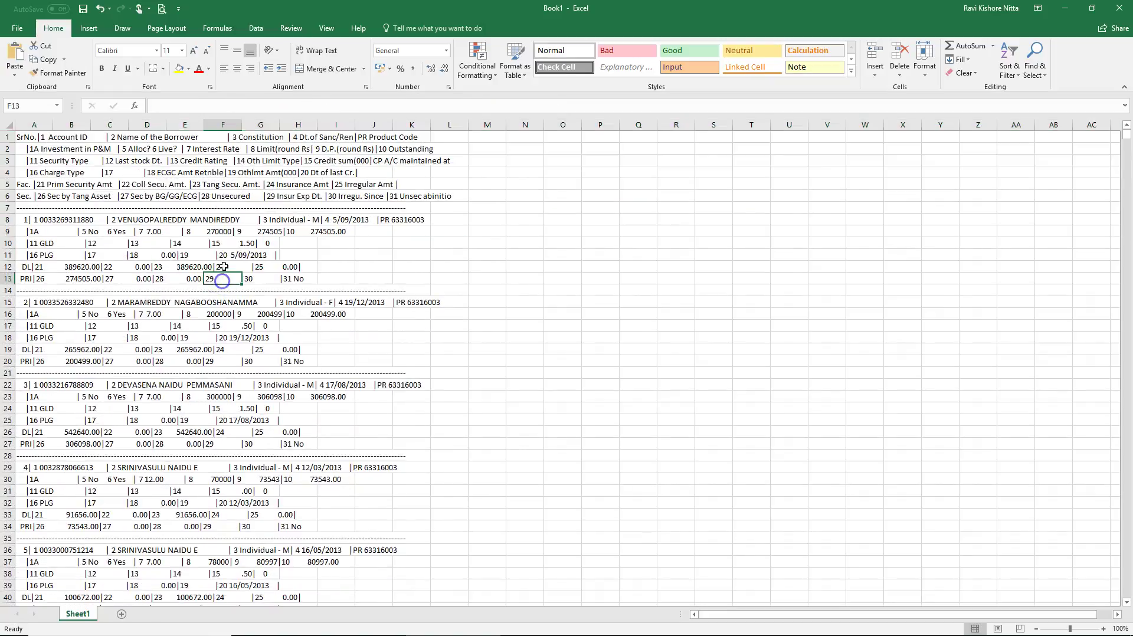
# Examine the header lines in cells A1 to A6 one by one.
pyautogui.click(45, 138)
pyautogui.press('Down')
pyautogui.press('Down')
pyautogui.press('Down')
pyautogui.press('Down')
pyautogui.press('Down')
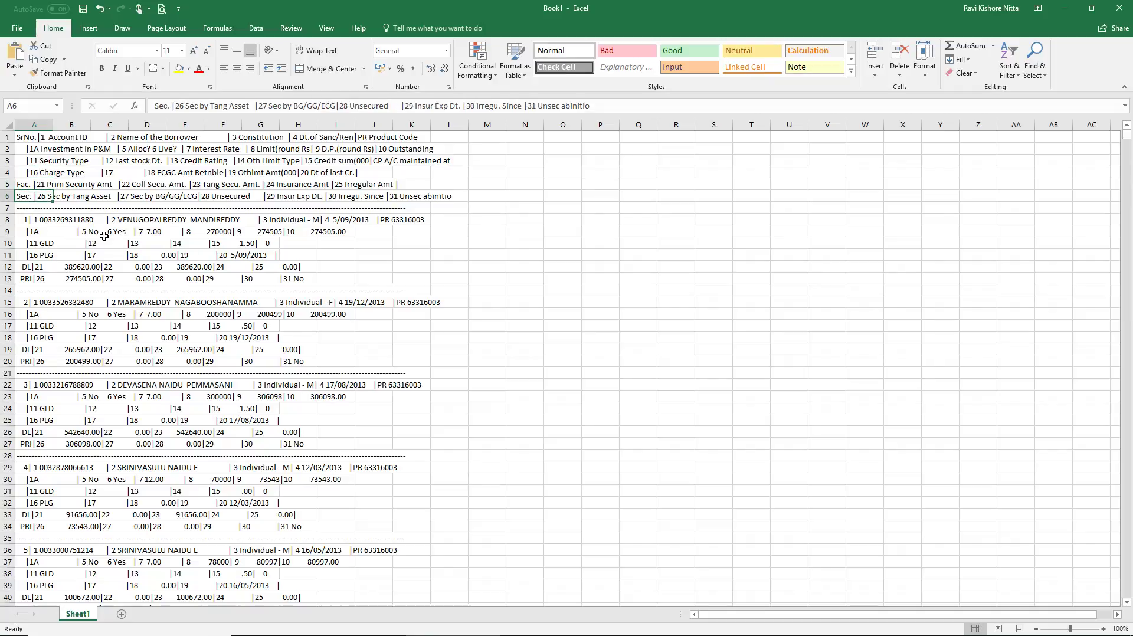
pyautogui.press('Up')
pyautogui.press('Up')
pyautogui.press('Up')
pyautogui.press('Up')
pyautogui.press('Up')
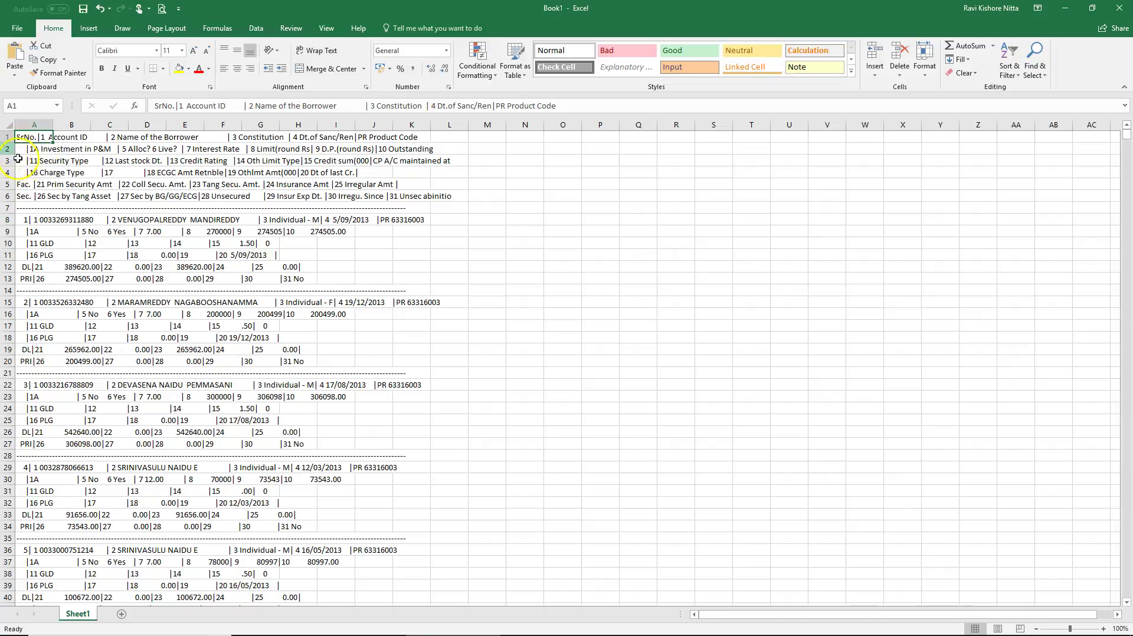
# Join the six header lines in cell B1 with the formula =A1&A2&A3&A4&A5&A6.
pyautogui.click(68, 137)
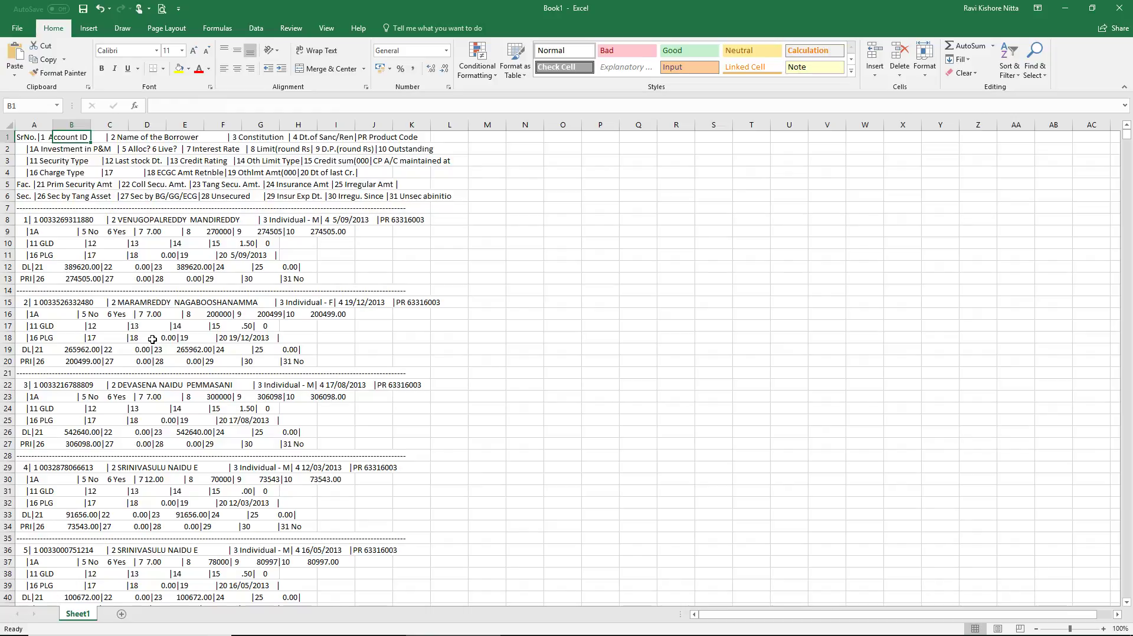
pyautogui.write('=')
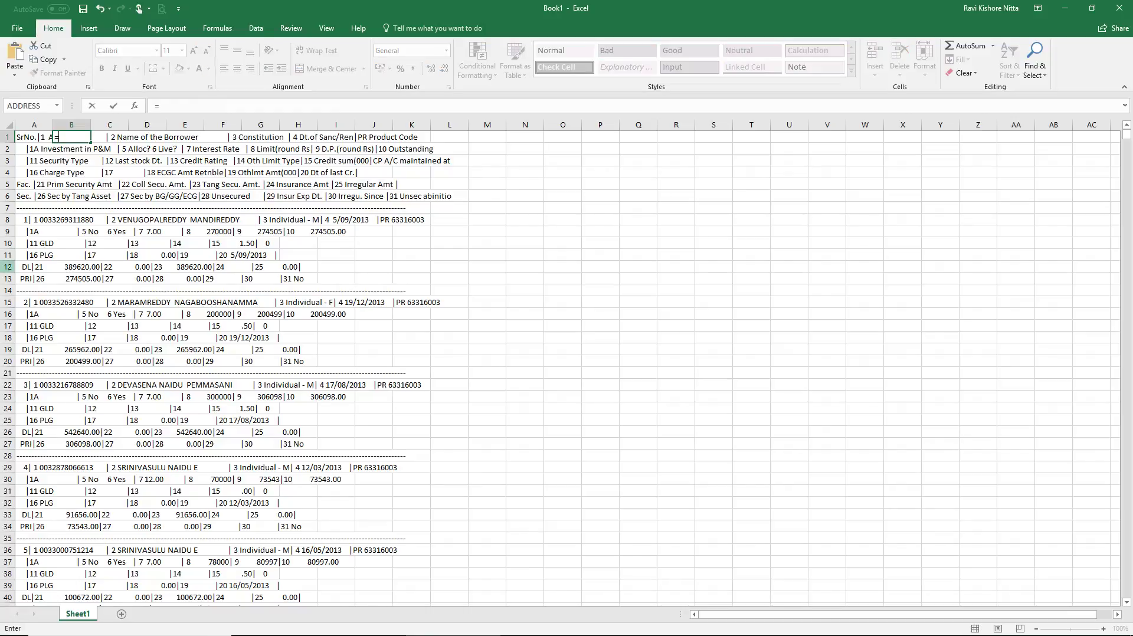
pyautogui.click(22, 137)
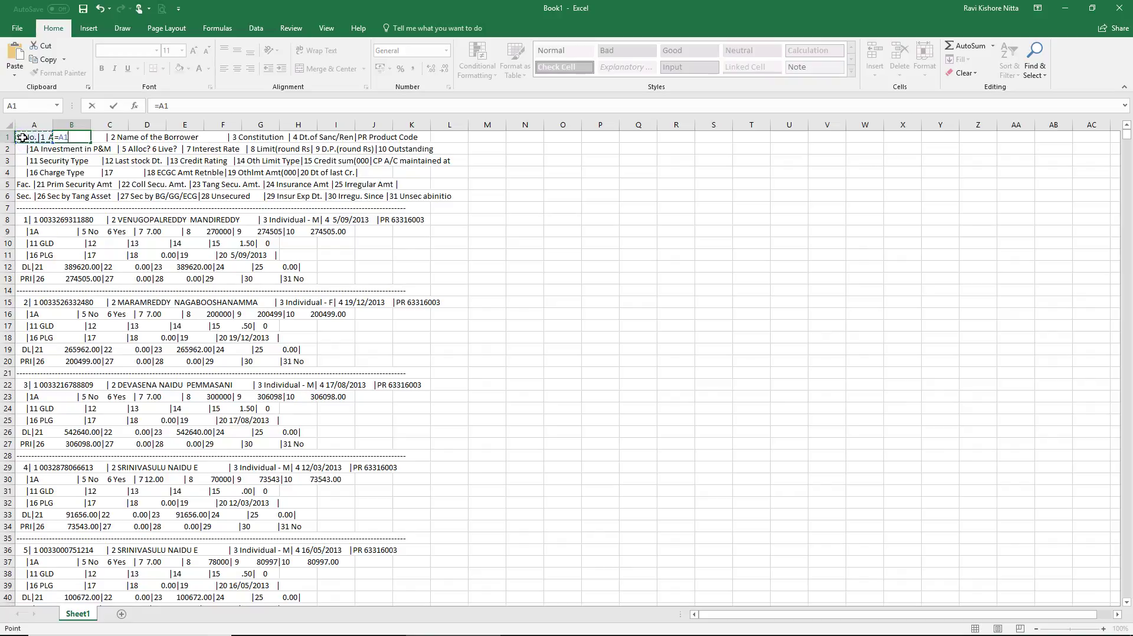
pyautogui.write('&')
pyautogui.click(23, 149)
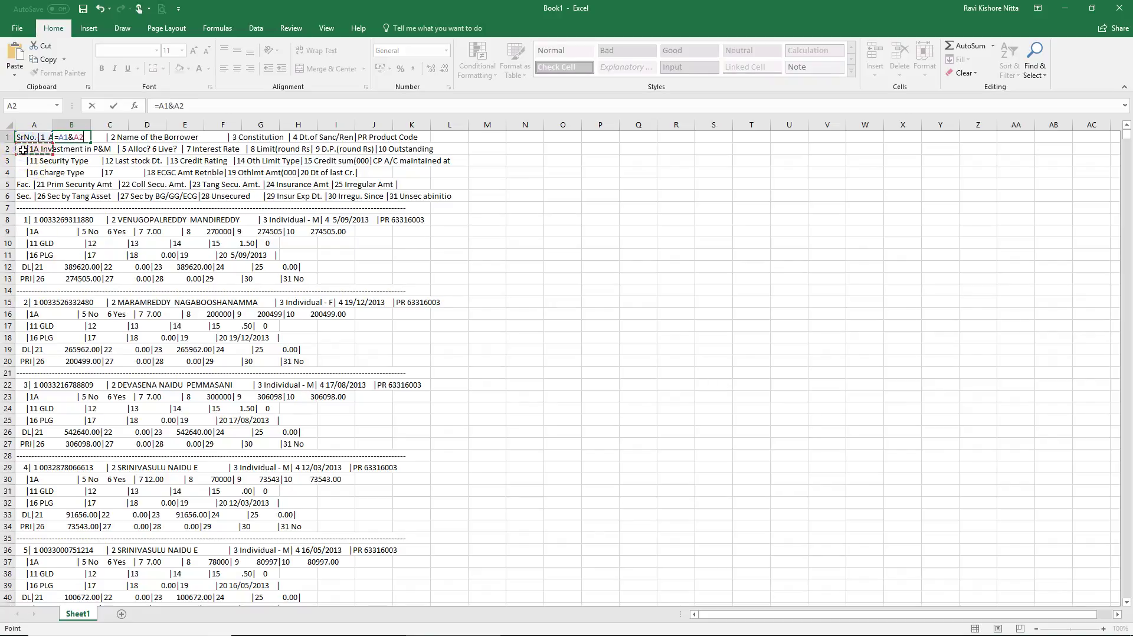
pyautogui.write('&')
pyautogui.click(23, 161)
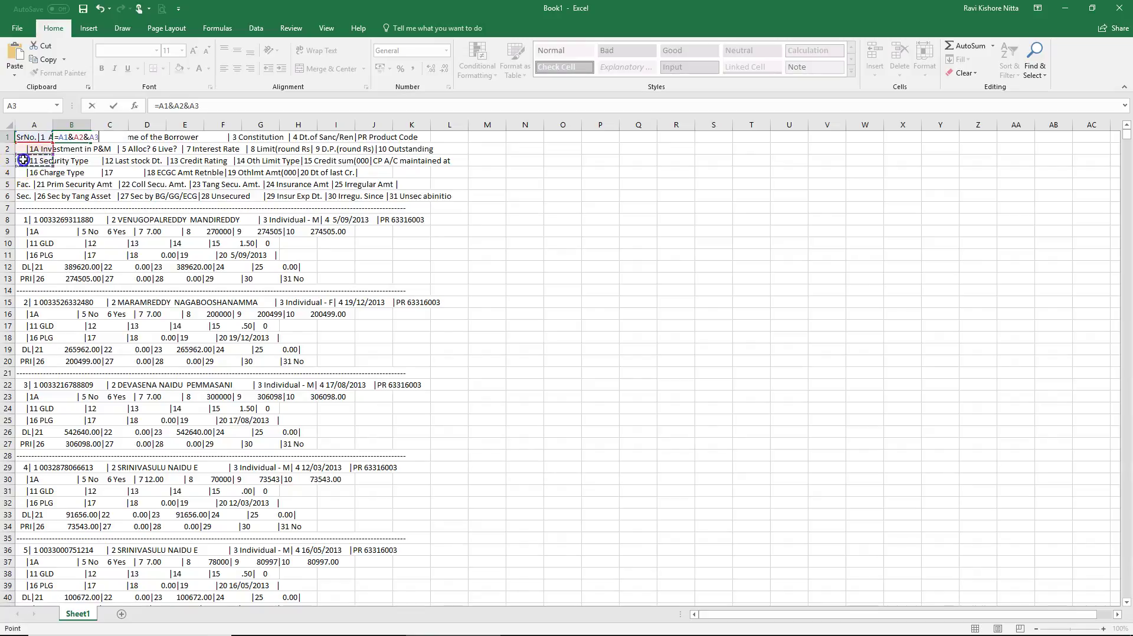
pyautogui.write('&')
pyautogui.click(24, 171)
pyautogui.write('&')
pyautogui.click(21, 183)
pyautogui.write('&')
pyautogui.click(19, 197)
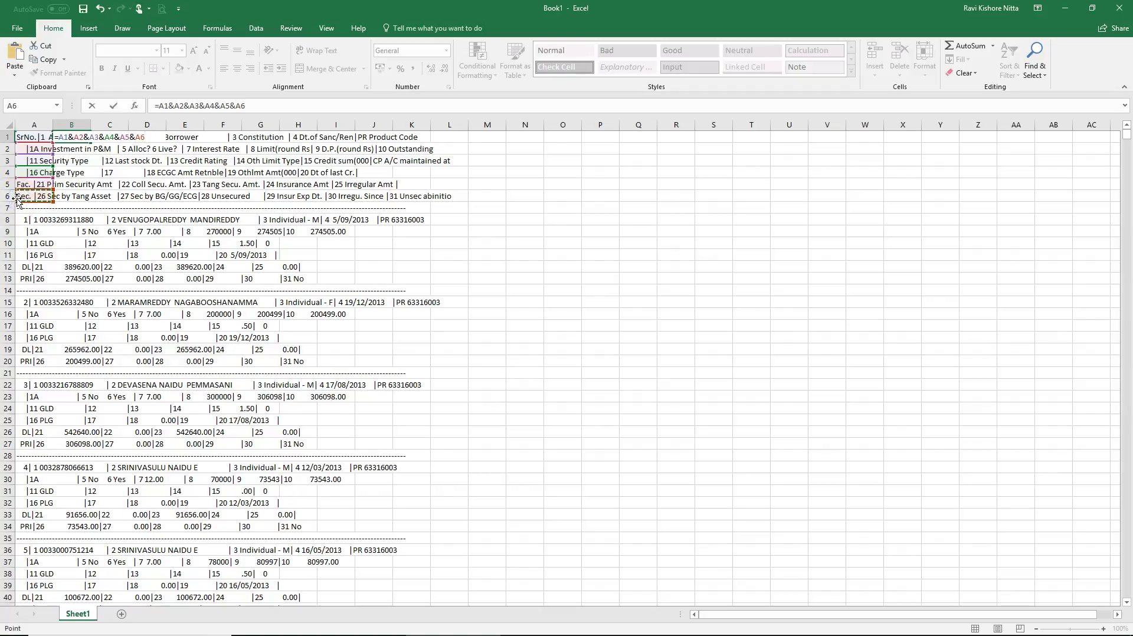
pyautogui.press('Return')
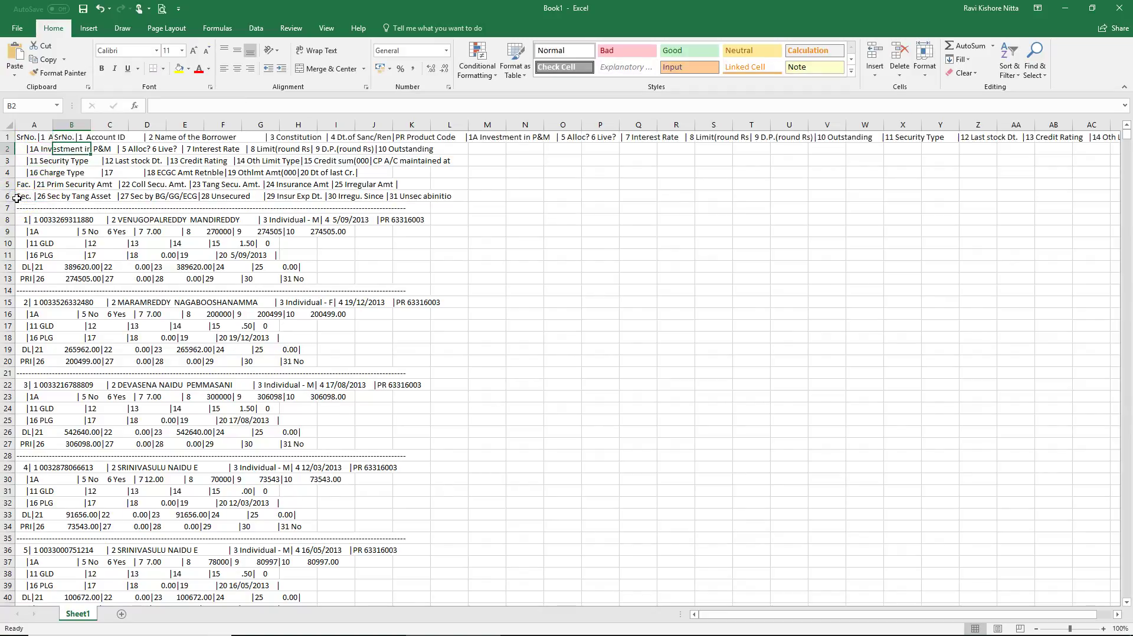
# Copy the concatenation formula from B1 into B8, beside the first borrower record.
pyautogui.press('Up')
pyautogui.press('Down')
pyautogui.press('Up')
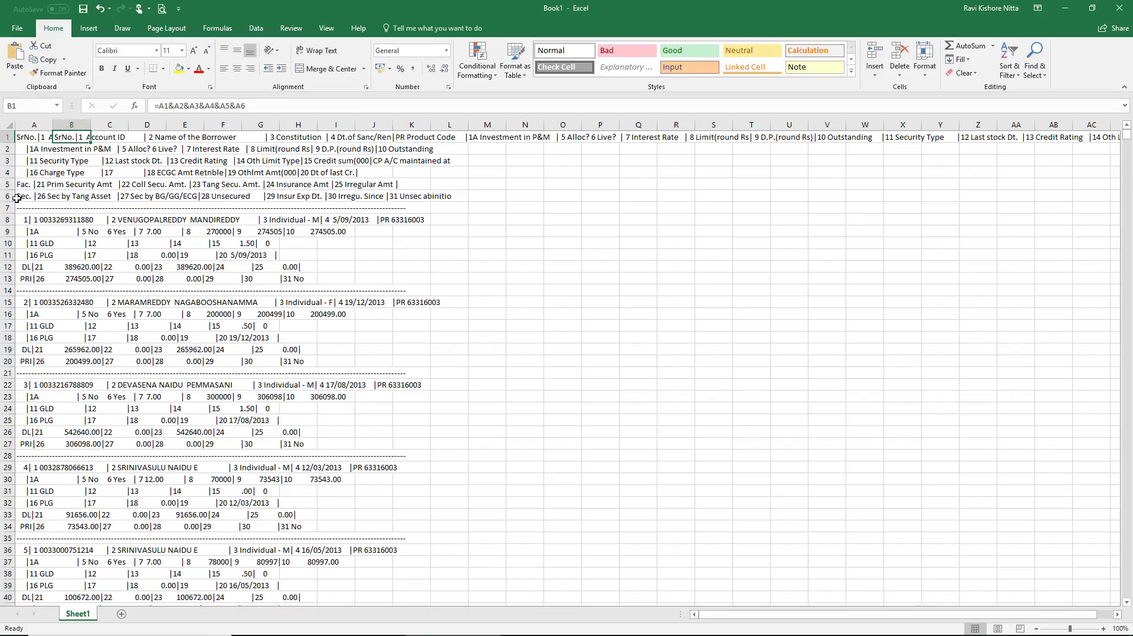
pyautogui.hotkey('ctrl', 'c')
pyautogui.click(65, 220)
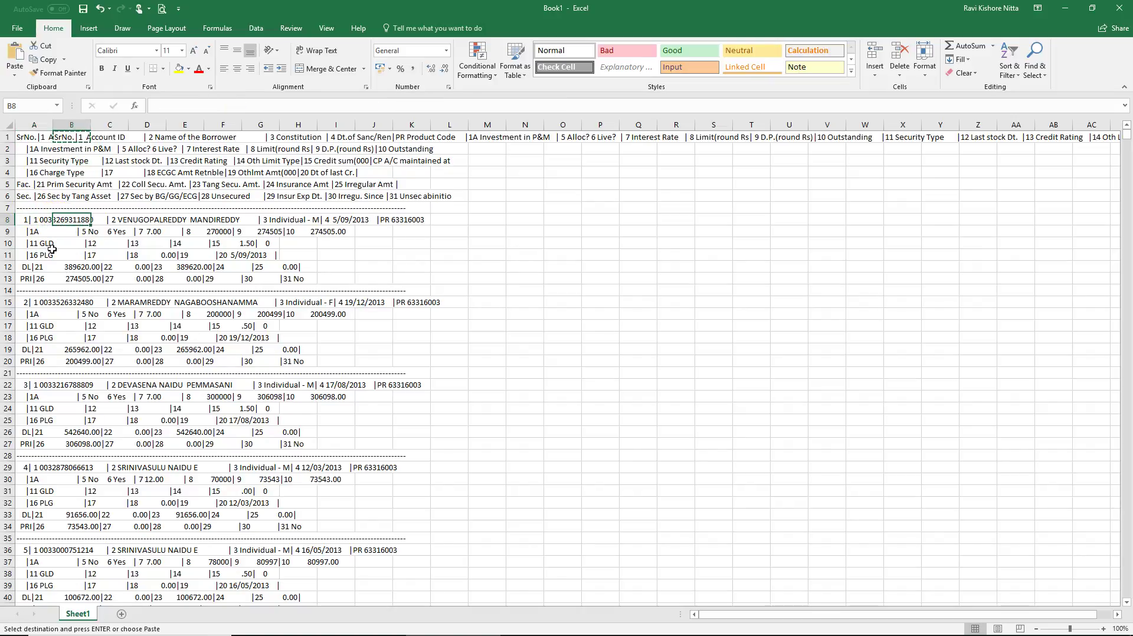
pyautogui.hotkey('ctrl', 'v')
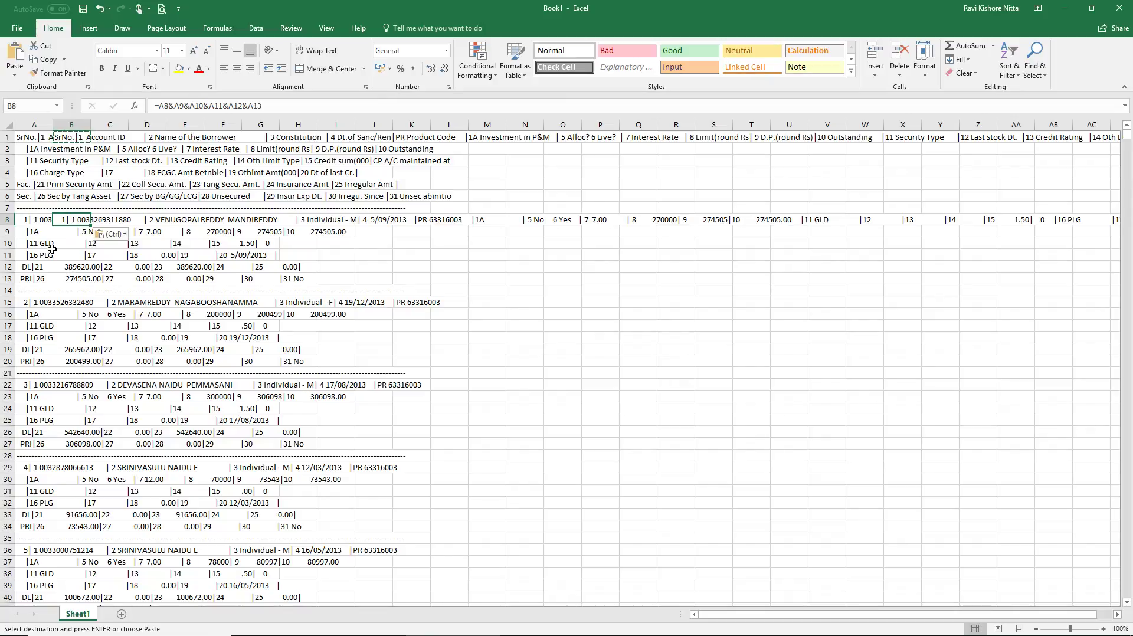
# Check the row interval between the joined header in B1 and the joined record in B8.
pyautogui.press('Up')
pyautogui.press('Up')
pyautogui.press('Up')
pyautogui.press('Up')
pyautogui.press('Up')
pyautogui.press('Up')
pyautogui.press('Up')
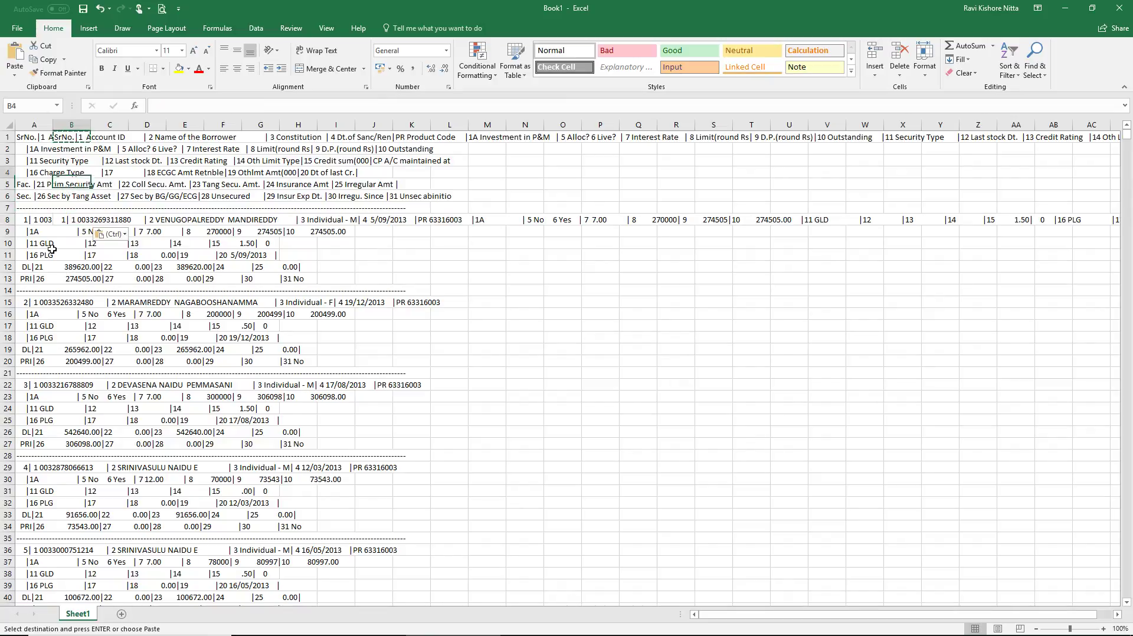
pyautogui.press('Down')
pyautogui.press('Down')
pyautogui.press('Down')
pyautogui.press('Down')
pyautogui.press('Down')
pyautogui.press('Down')
pyautogui.press('Down')
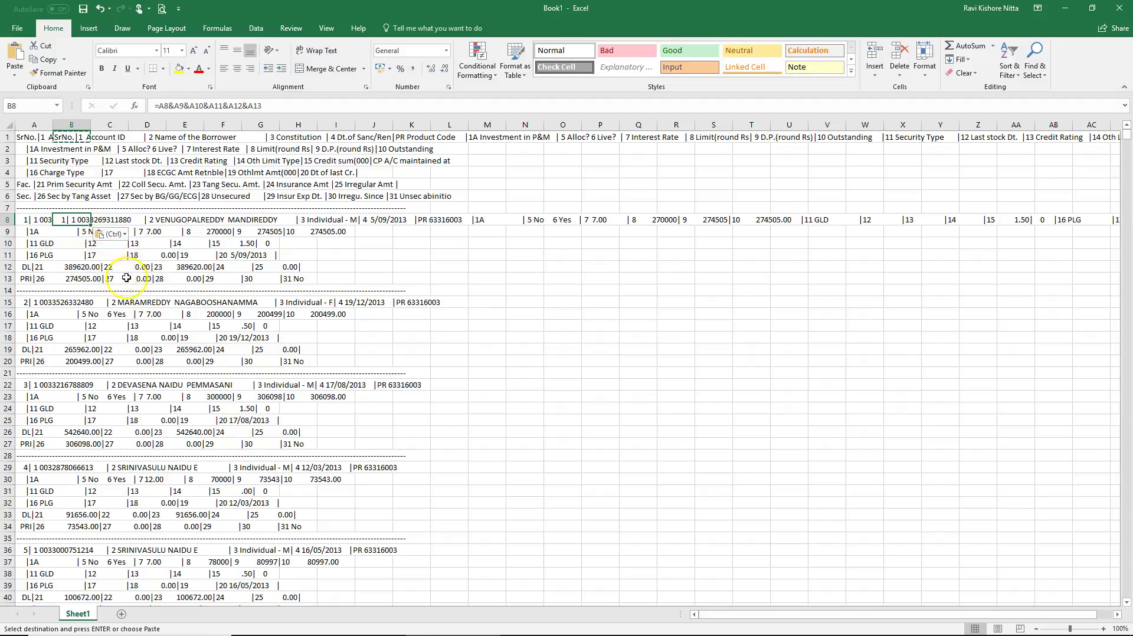
# Add a new sheet and paste the joined header from B1 as values into its cell A1.
pyautogui.click(77, 136)
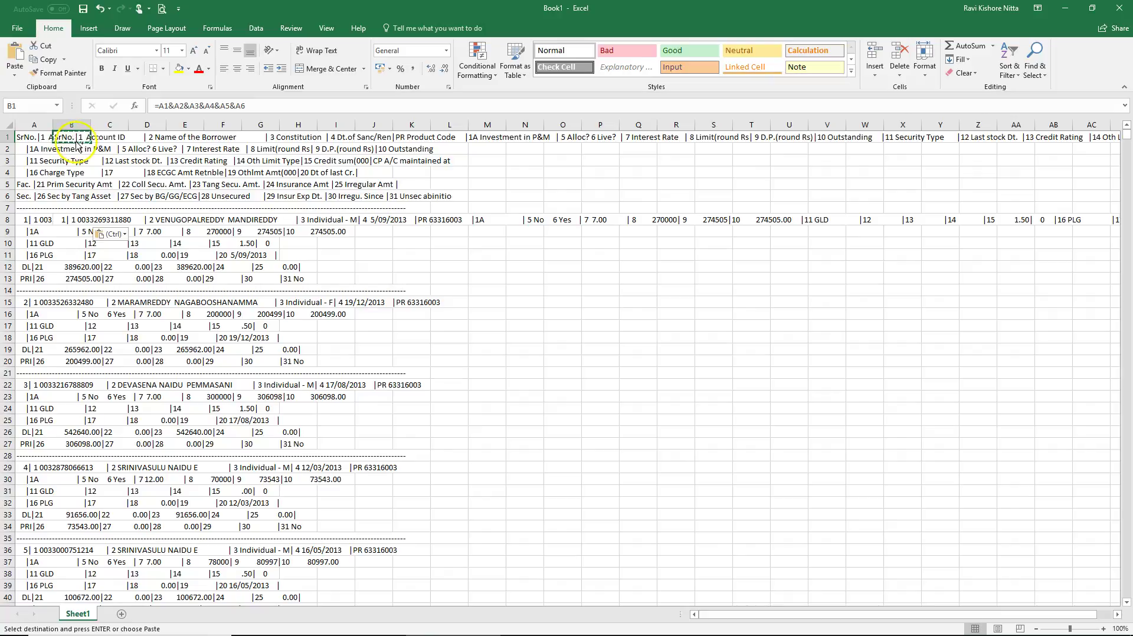
pyautogui.click(120, 614)
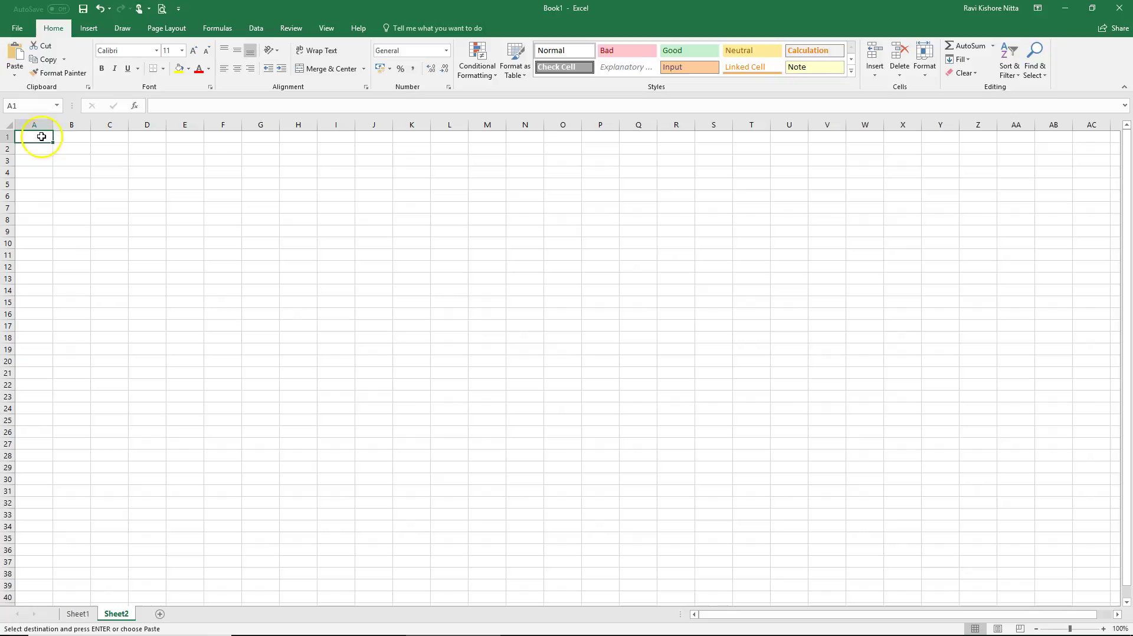
pyautogui.rightClick(41, 136)
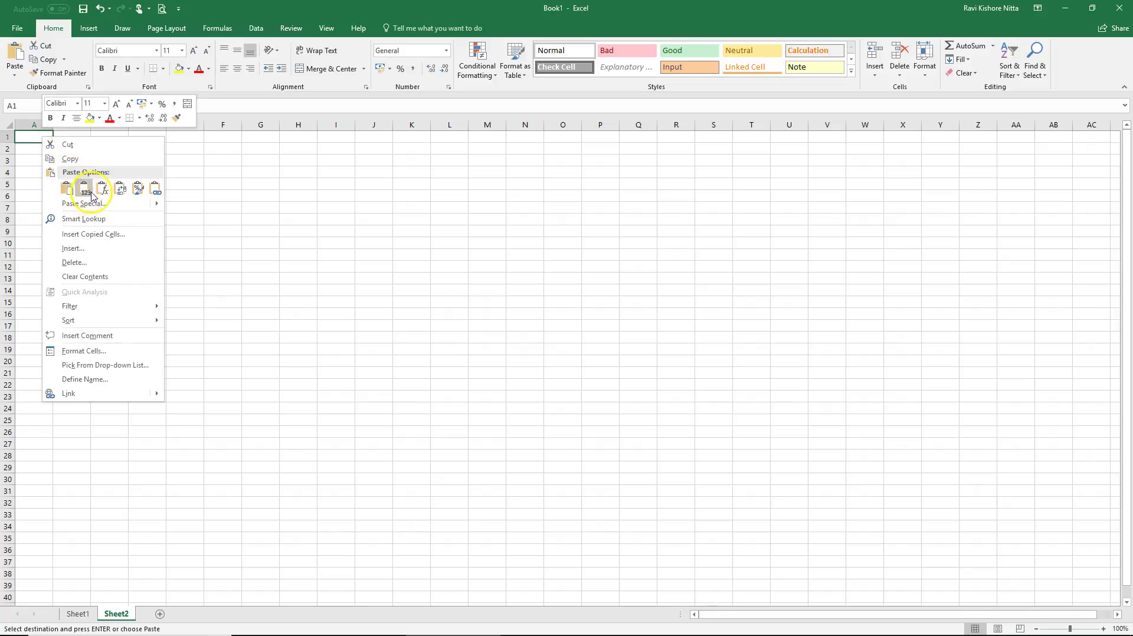
pyautogui.click(297, 255)
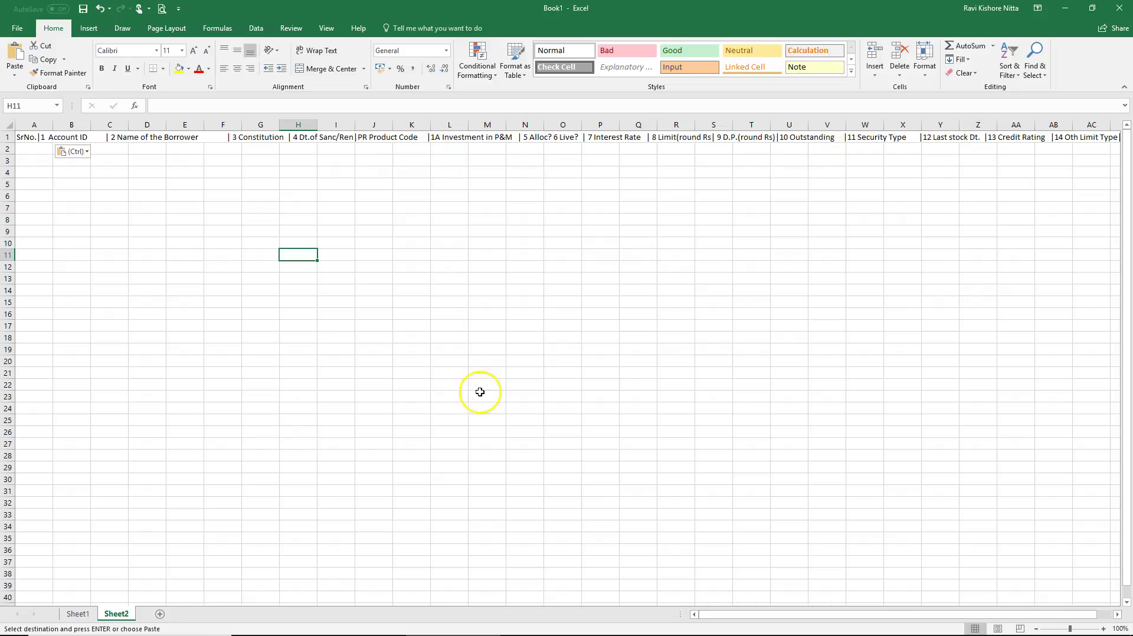
# Return to Sheet1, cancel the copy selection and delete header rows 1 to 6.
pyautogui.moveTo(39, 620)
pyautogui.click(78, 613)
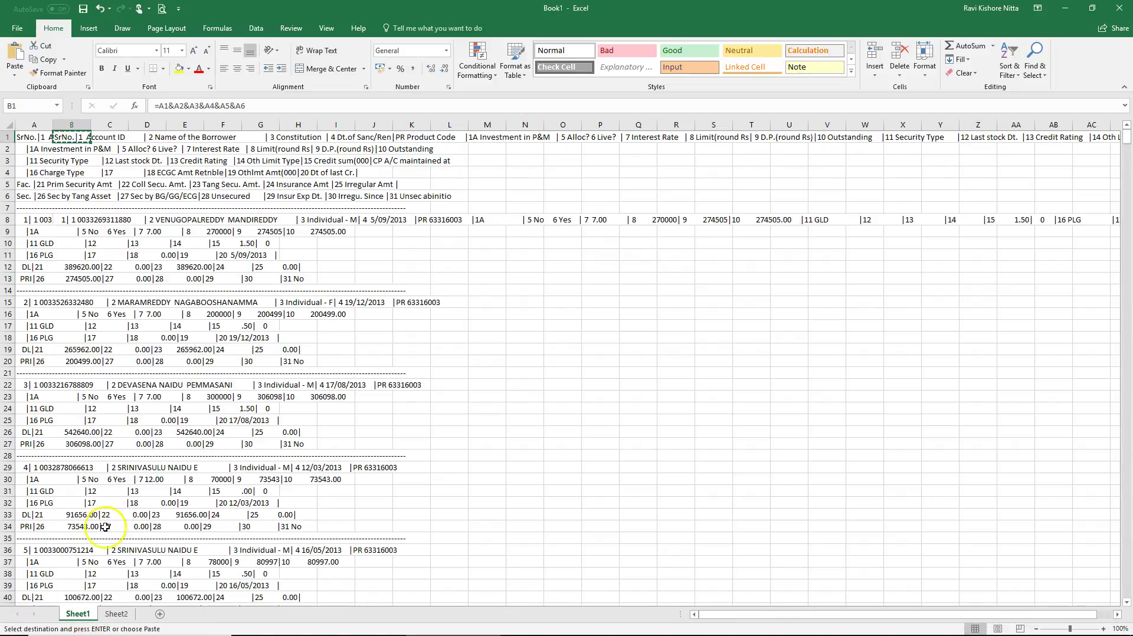
pyautogui.click(122, 346)
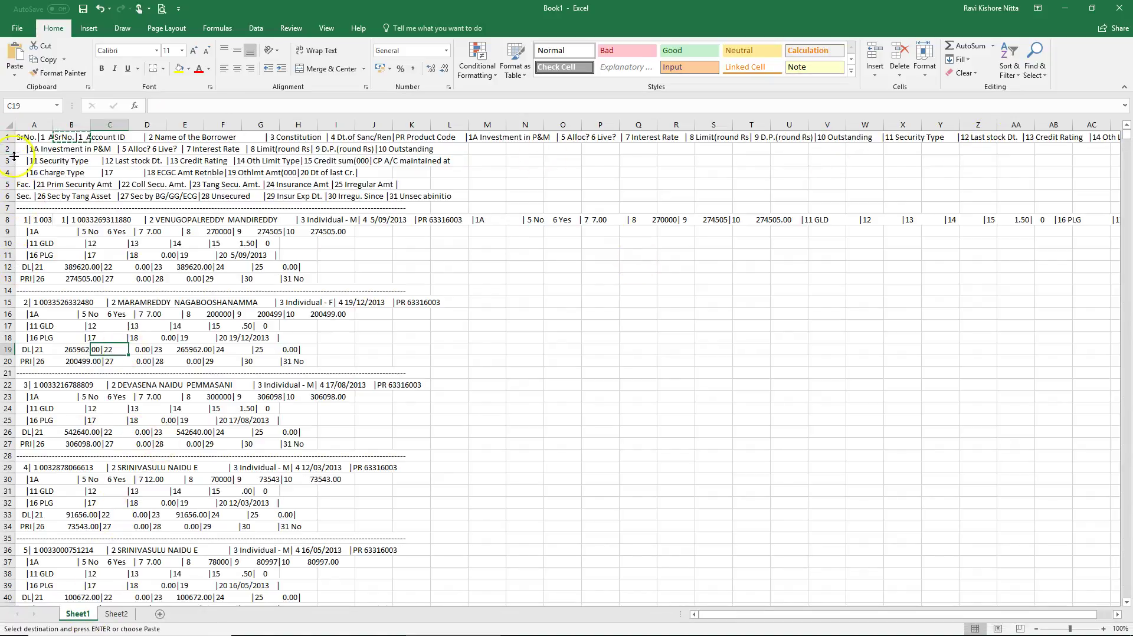
pyautogui.press('Escape')
pyautogui.moveTo(9, 136); pyautogui.dragTo(6, 197)
pyautogui.rightClick(101, 166)
pyautogui.click(143, 261)
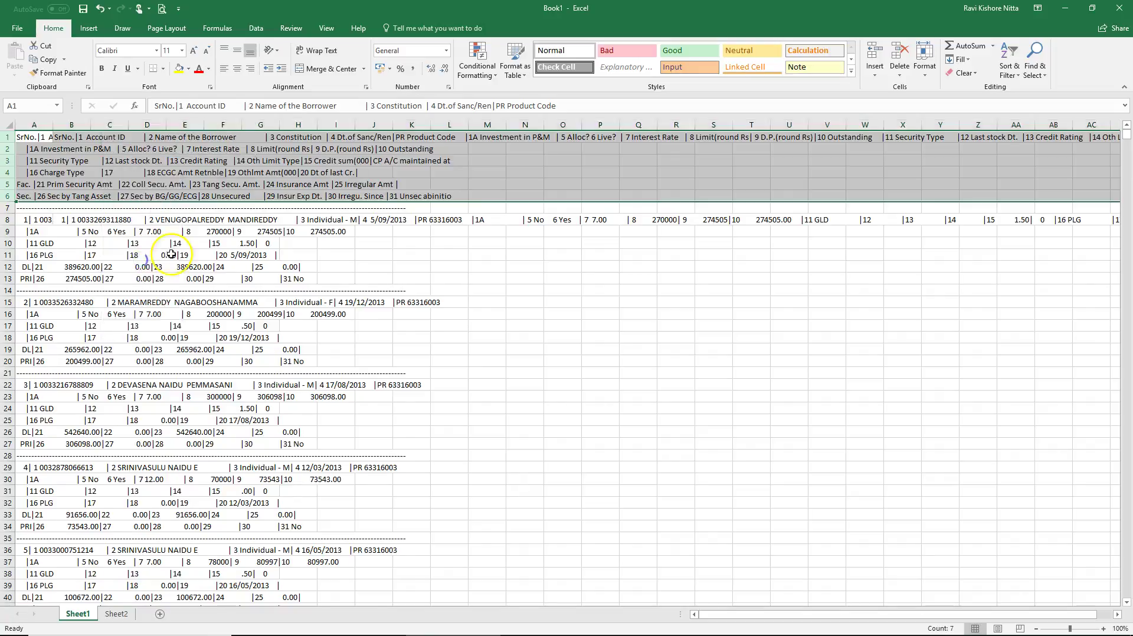
# Delete the dashed separator row above the first borrower record, along with the blank row inserted above it.
pyautogui.click(171, 255)
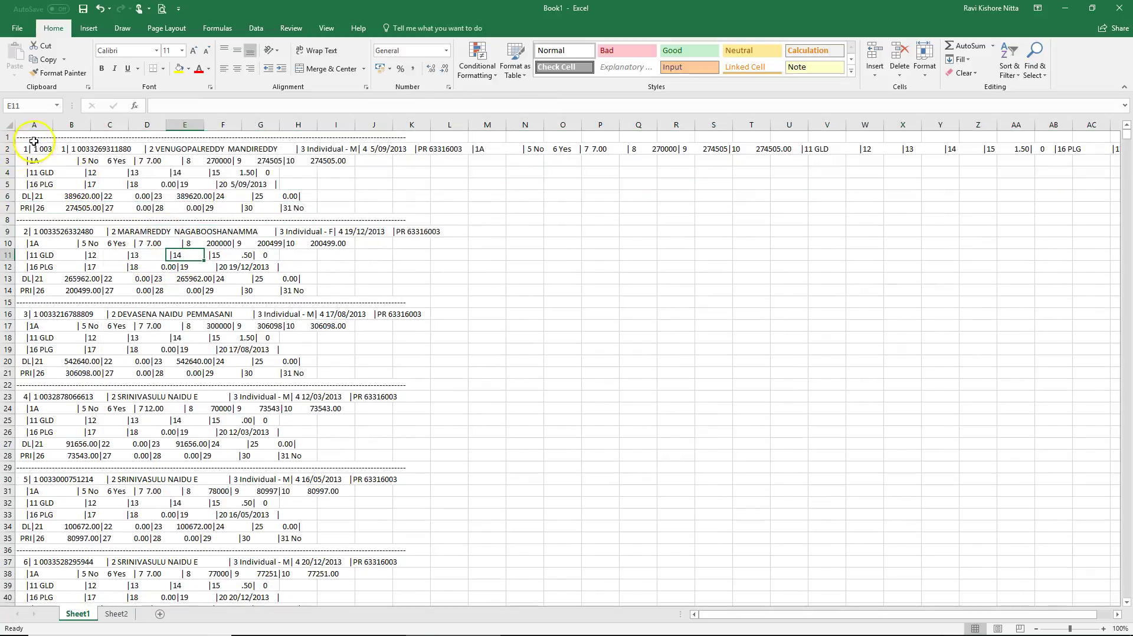
pyautogui.click(9, 137)
pyautogui.rightClick(8, 137)
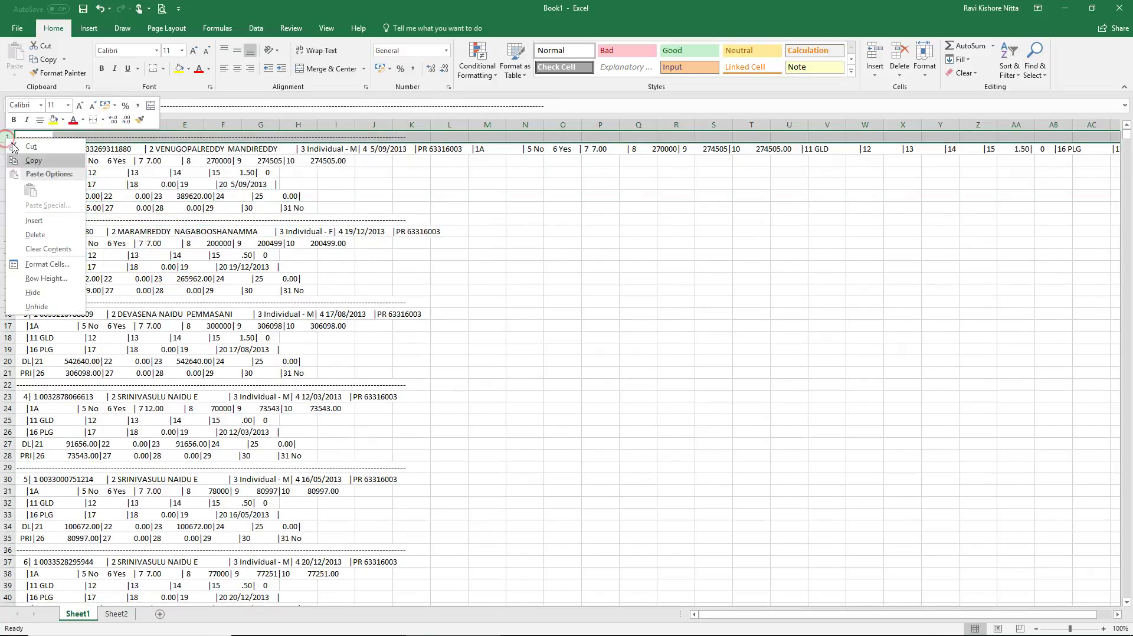
pyautogui.click(36, 223)
pyautogui.click(175, 193)
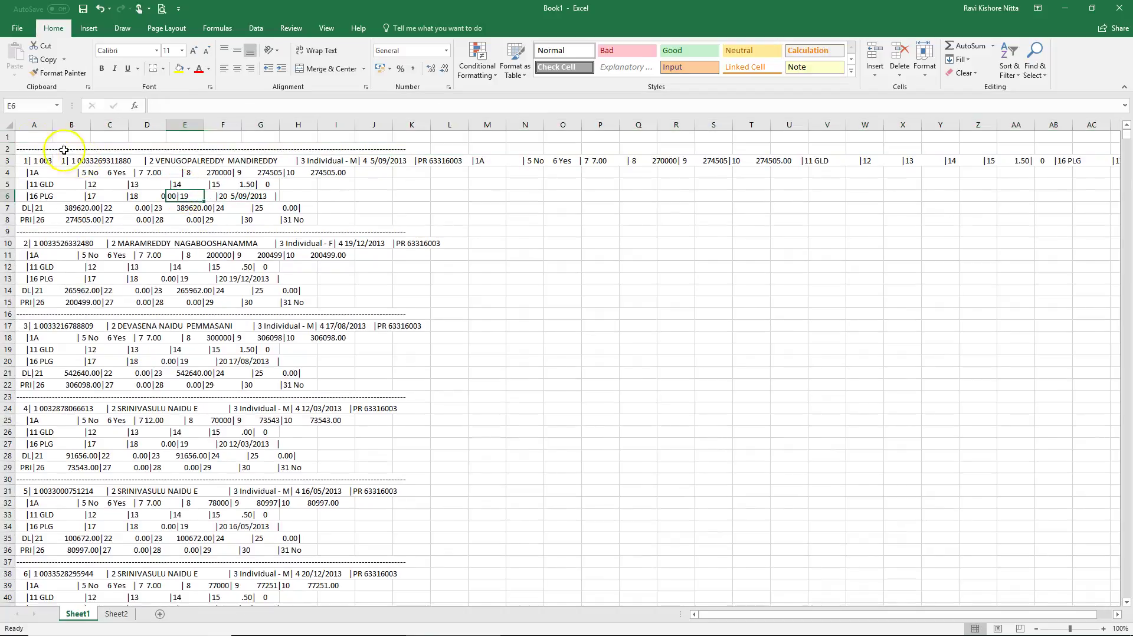
pyautogui.moveTo(9, 138); pyautogui.dragTo(9, 149)
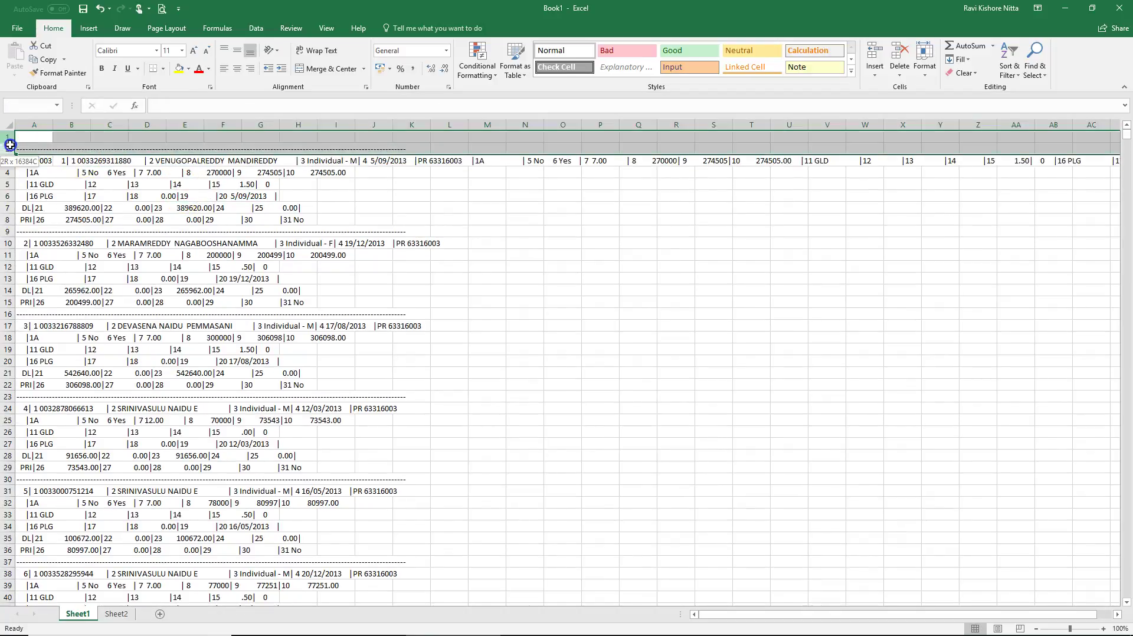
pyautogui.rightClick(70, 142)
pyautogui.click(100, 234)
pyautogui.click(222, 231)
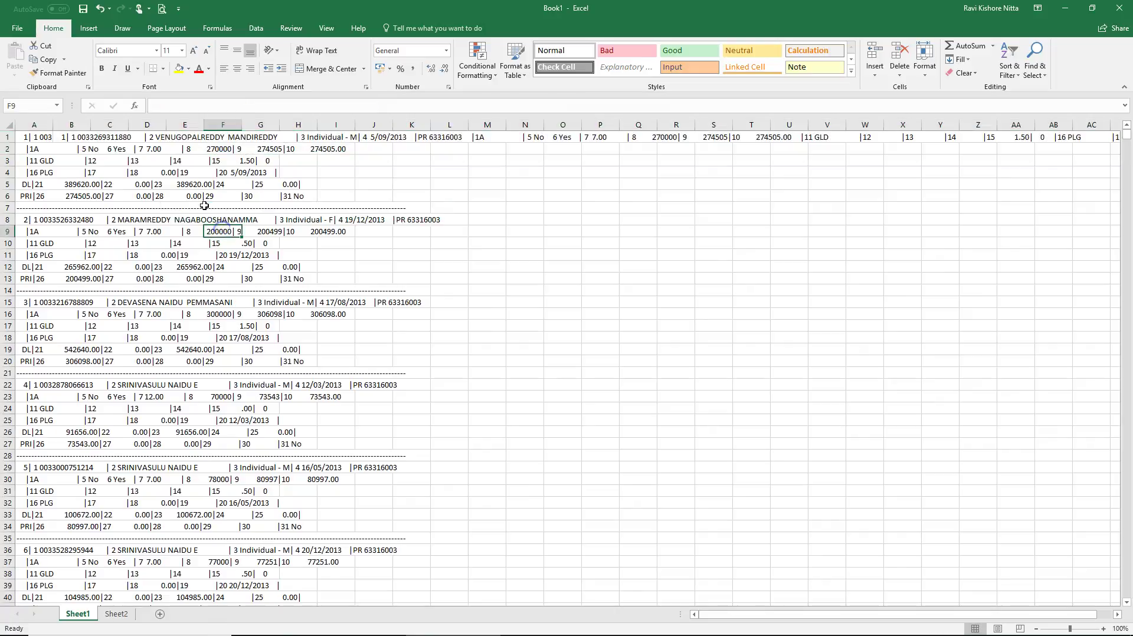
# Compare the opening lines of the records in A1 and A8 and select the shared marker "| 1" within A8's text.
pyautogui.click(72, 137)
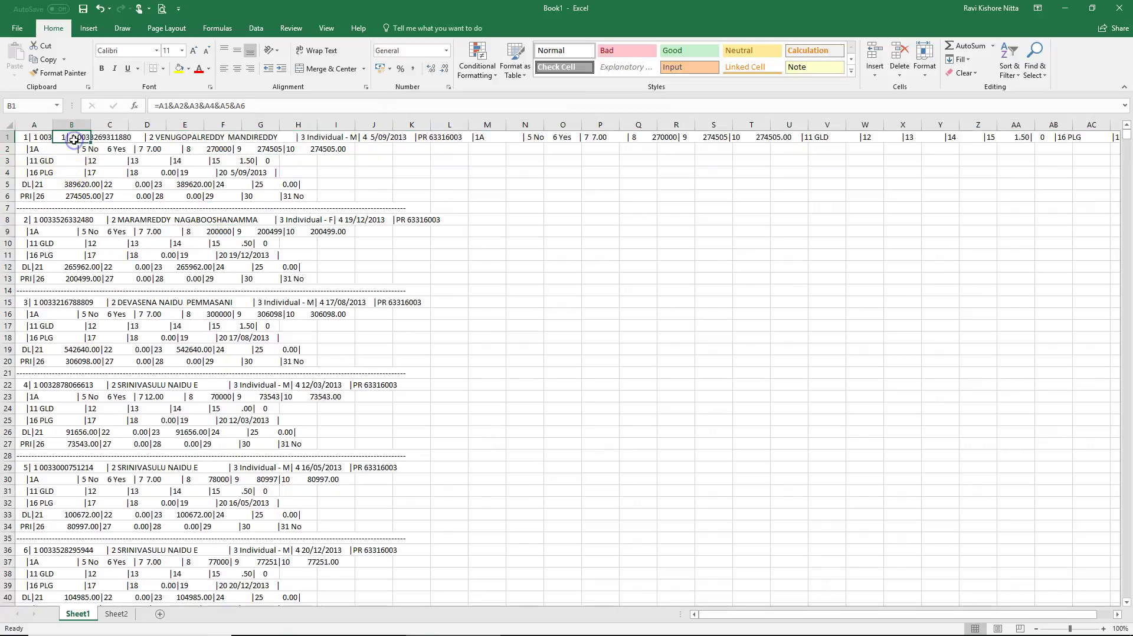
pyautogui.click(35, 136)
pyautogui.click(100, 121)
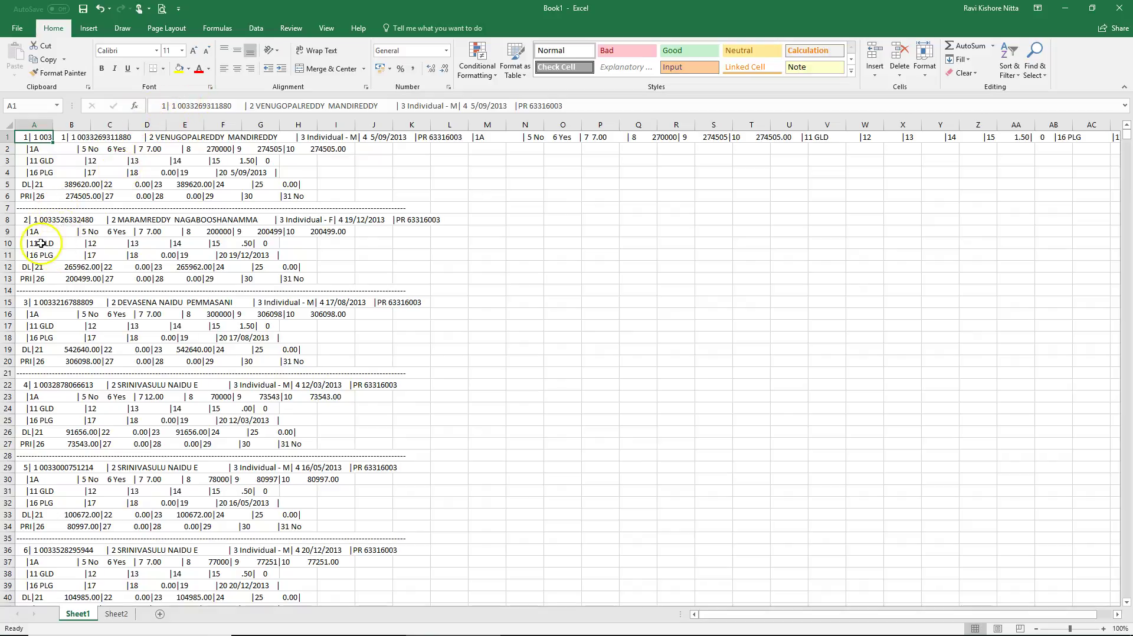
pyautogui.click(42, 218)
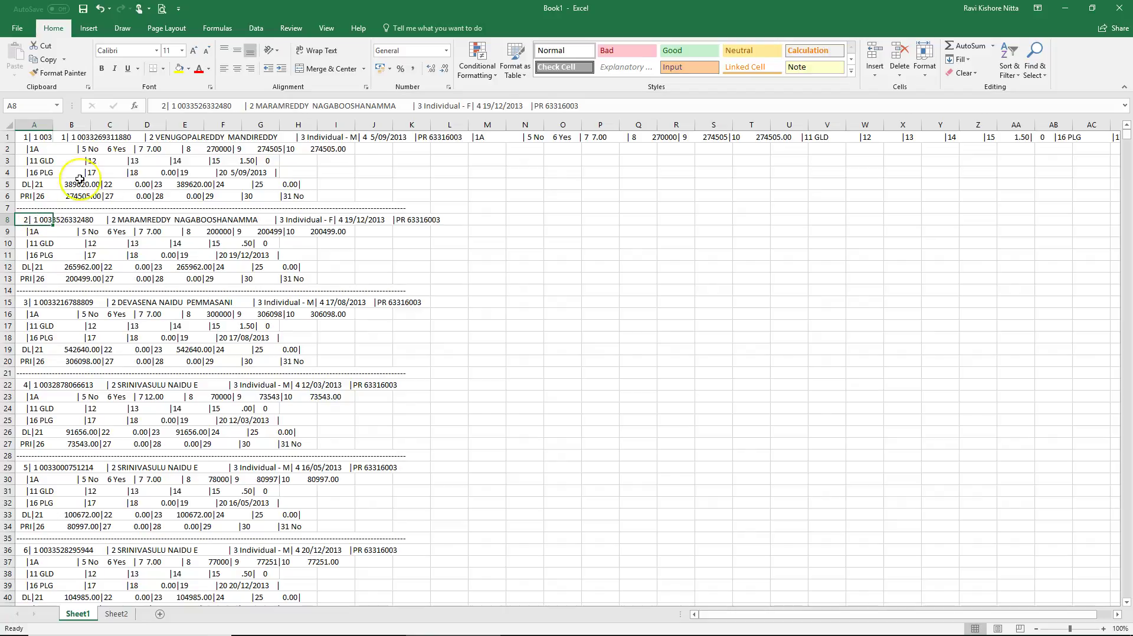
pyautogui.click(178, 110)
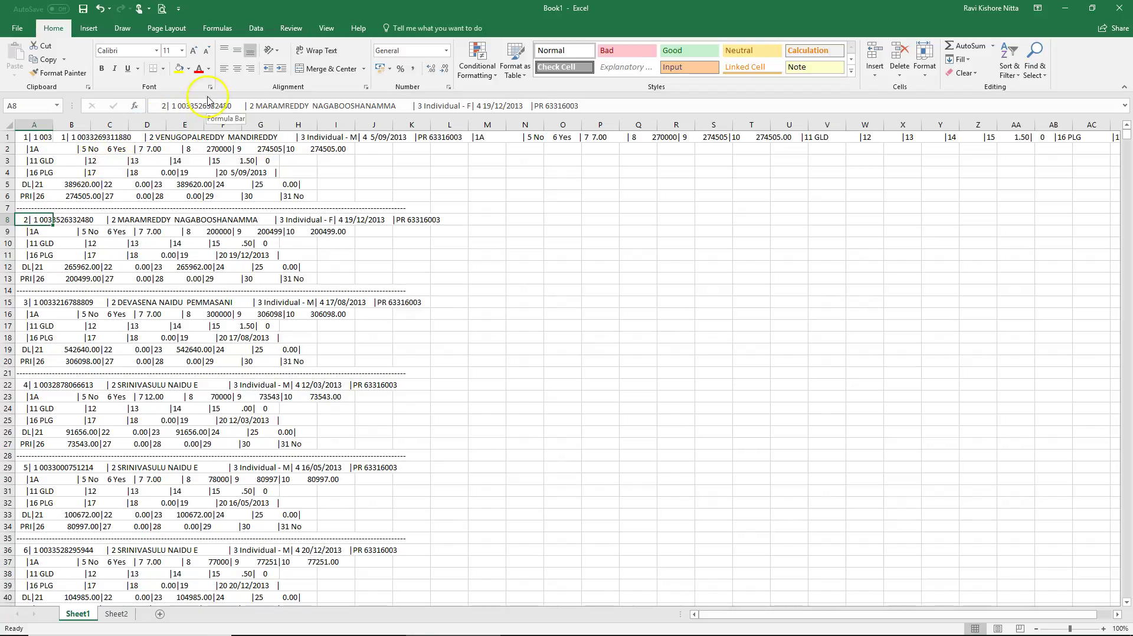
pyautogui.click(169, 105)
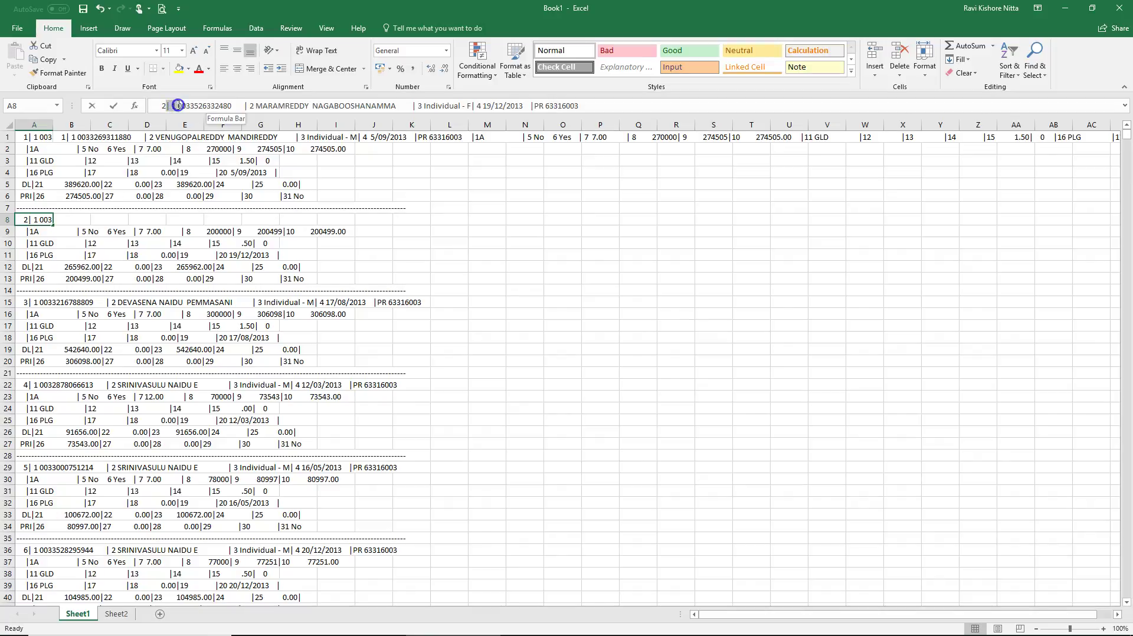
pyautogui.click(178, 105)
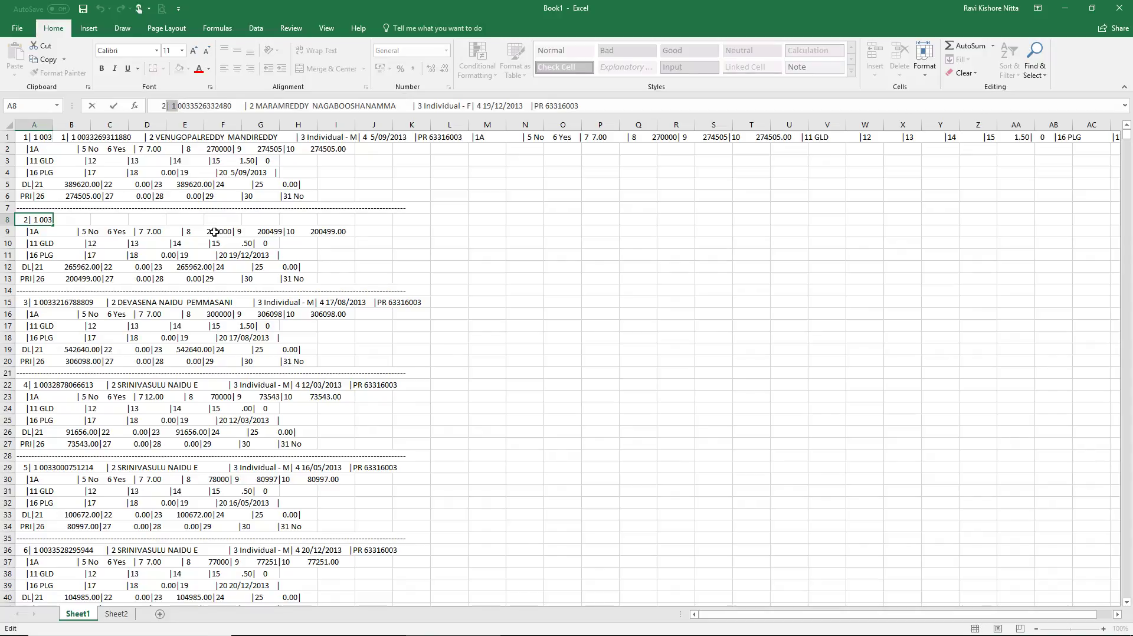
# Leave cell editing, select the whole of Sheet1 and turn on filtering for its data.
pyautogui.click(59, 243)
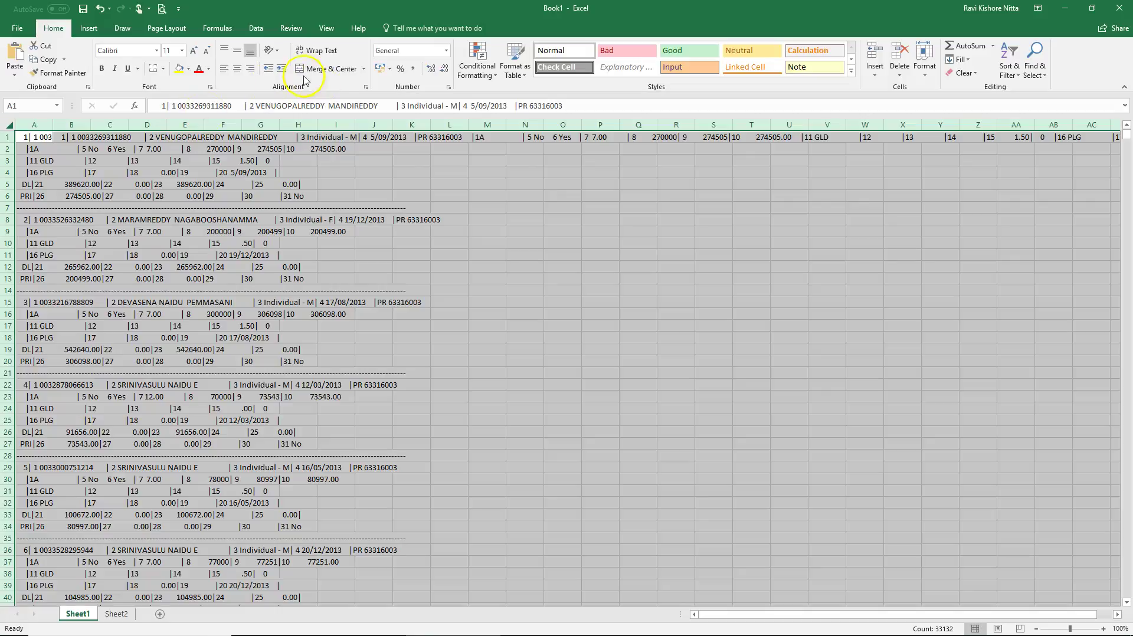
pyautogui.click(257, 27)
pyautogui.click(380, 66)
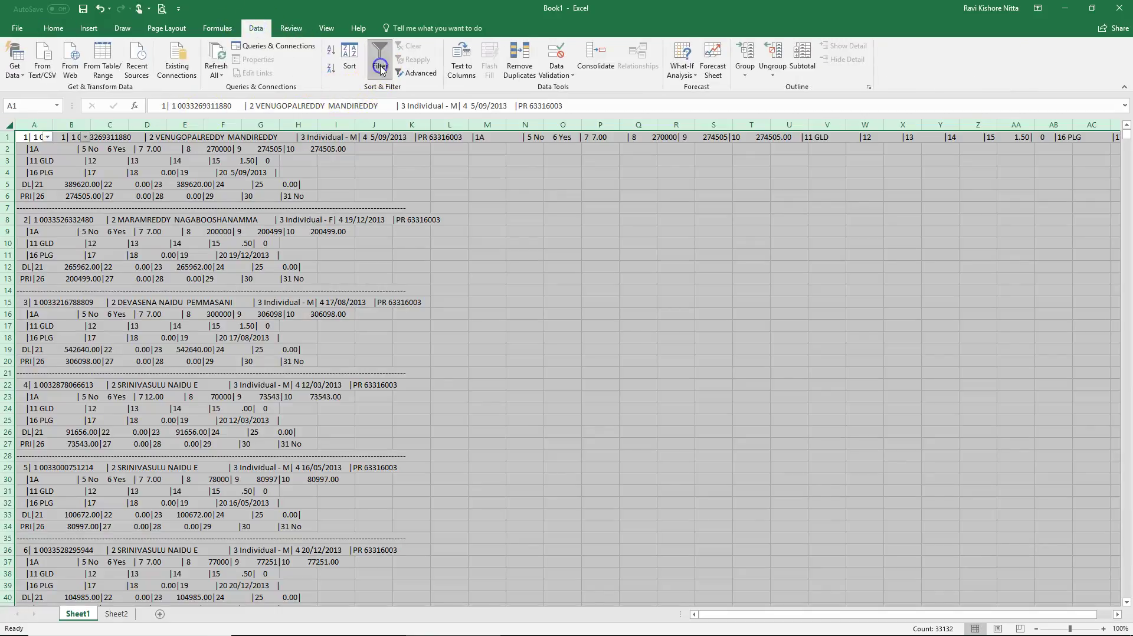
pyautogui.click(70, 183)
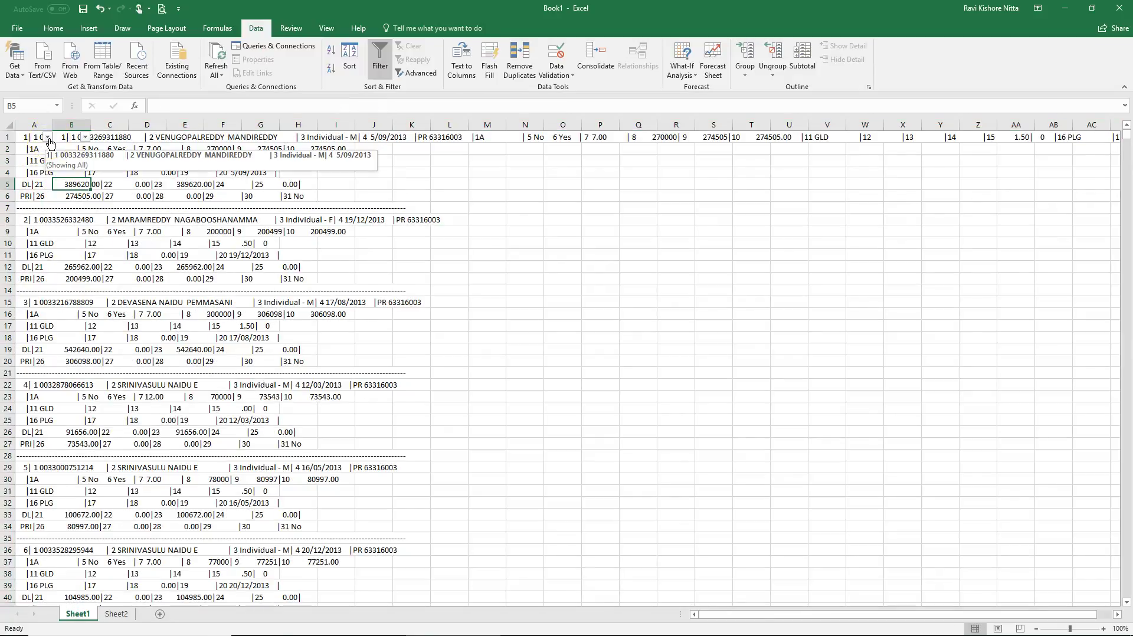
# Filter column A to show only the rows containing "| 1", the first line of each borrower record.
pyautogui.click(47, 137)
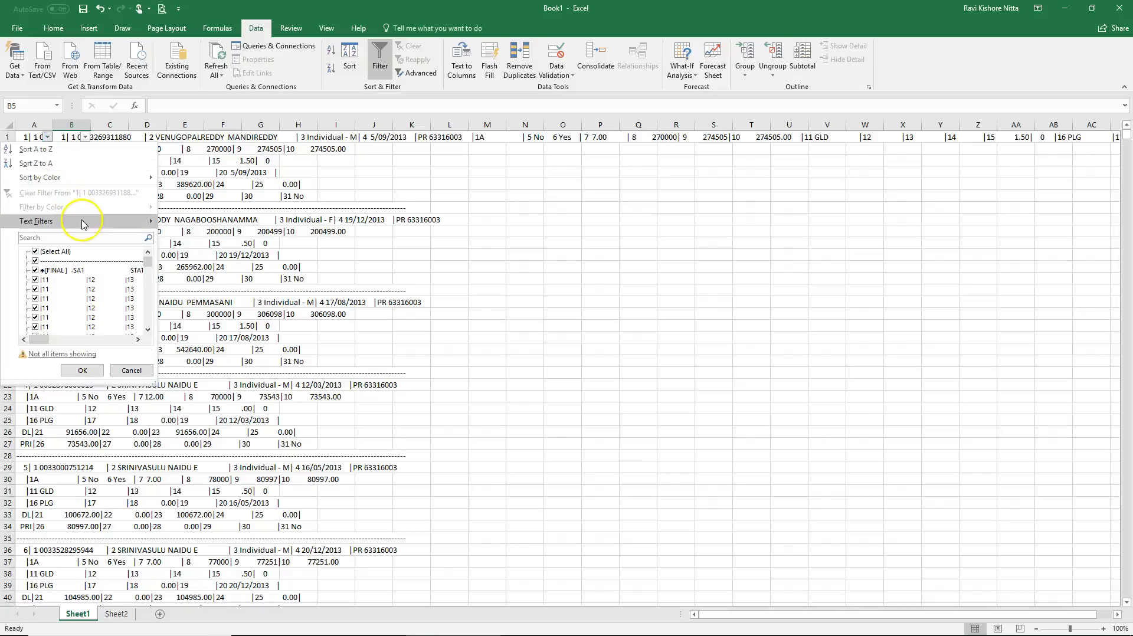
pyautogui.moveTo(88, 220)
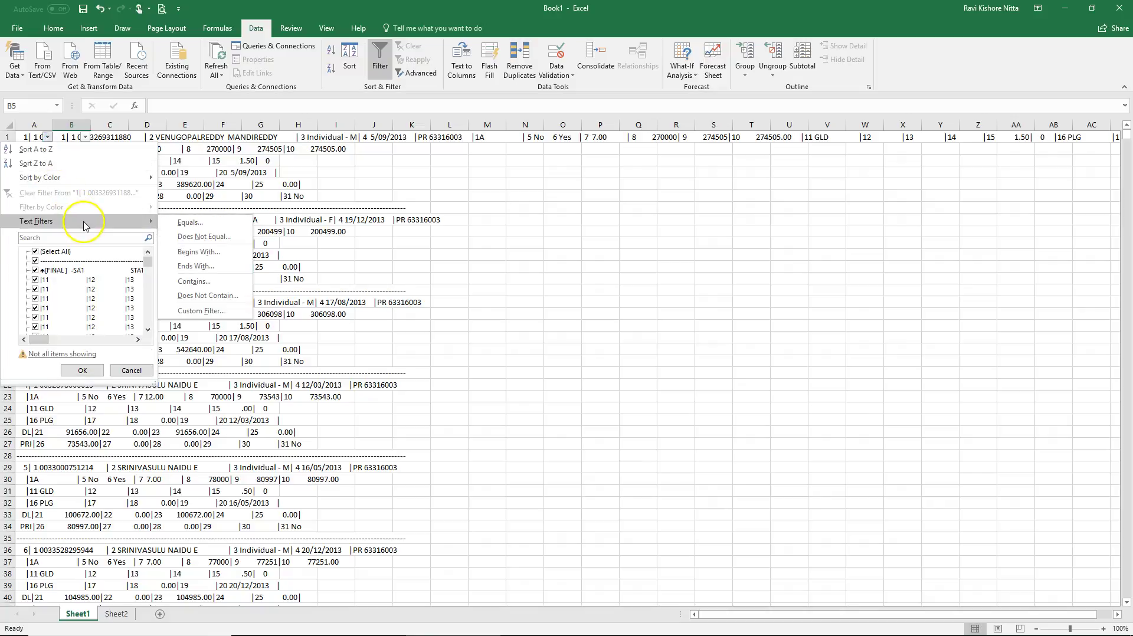
pyautogui.click(207, 280)
pyautogui.click(260, 268)
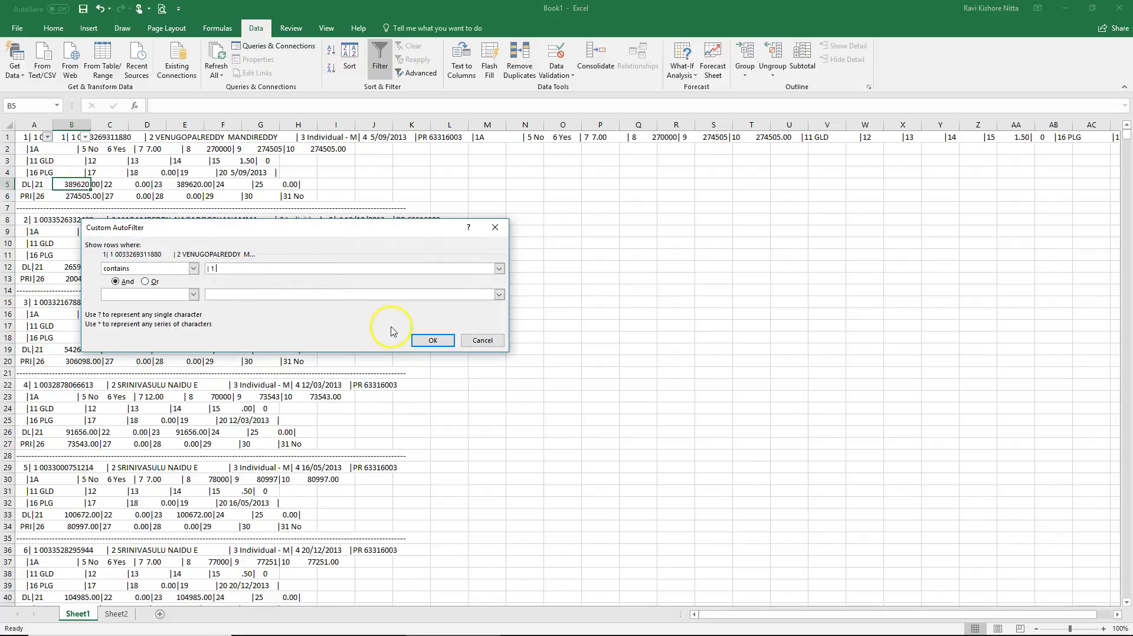
pyautogui.click(432, 341)
pyautogui.click(228, 396)
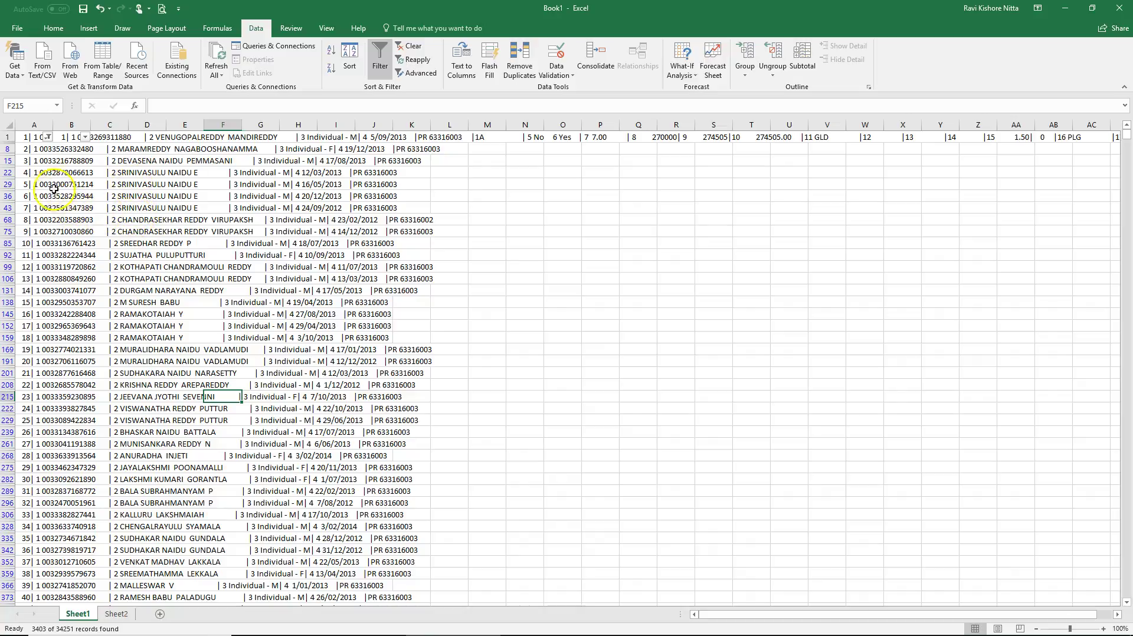
# Copy the concatenation formula from B1 into B8 and fill it down column B for all filtered records.
pyautogui.click(65, 158)
pyautogui.press('Up')
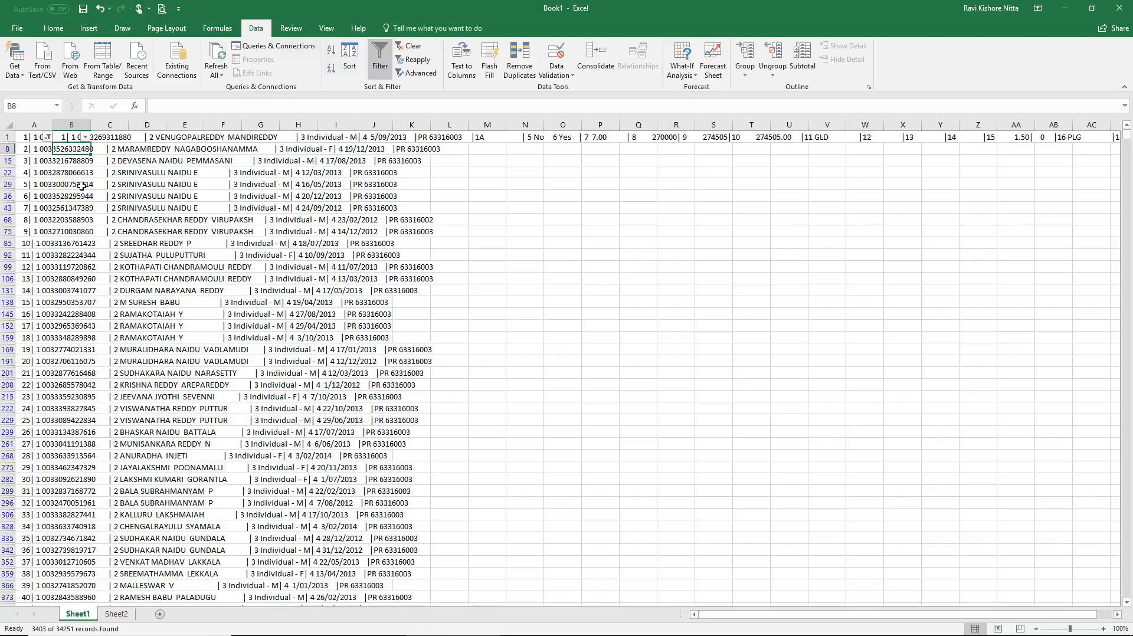
pyautogui.press('Up')
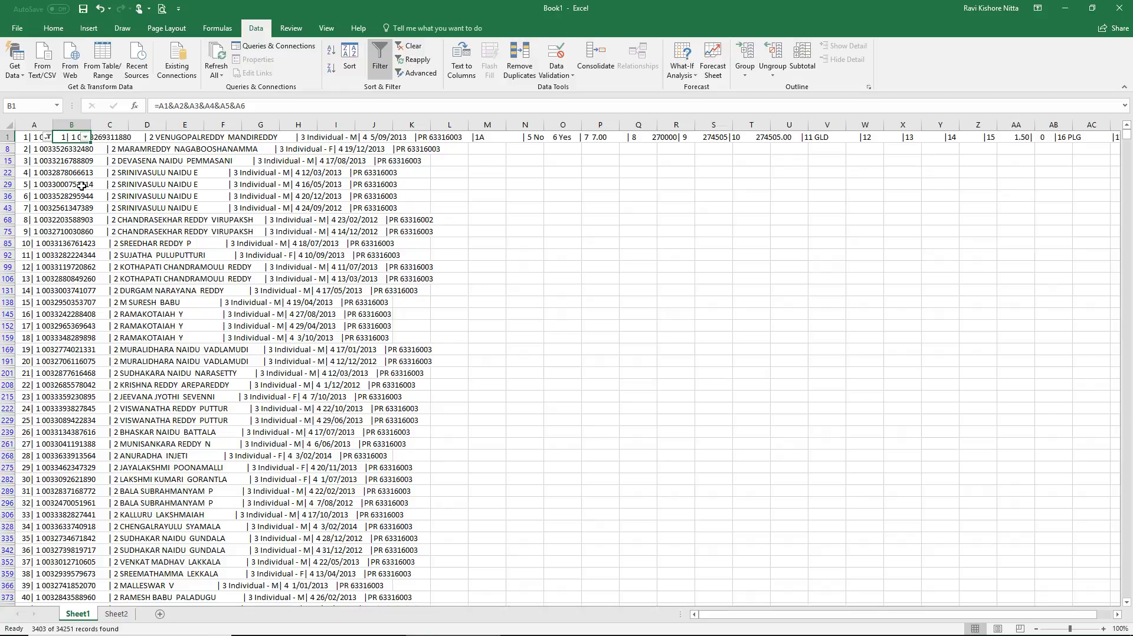
pyautogui.hotkey('ctrl', 'c')
pyautogui.press('Down')
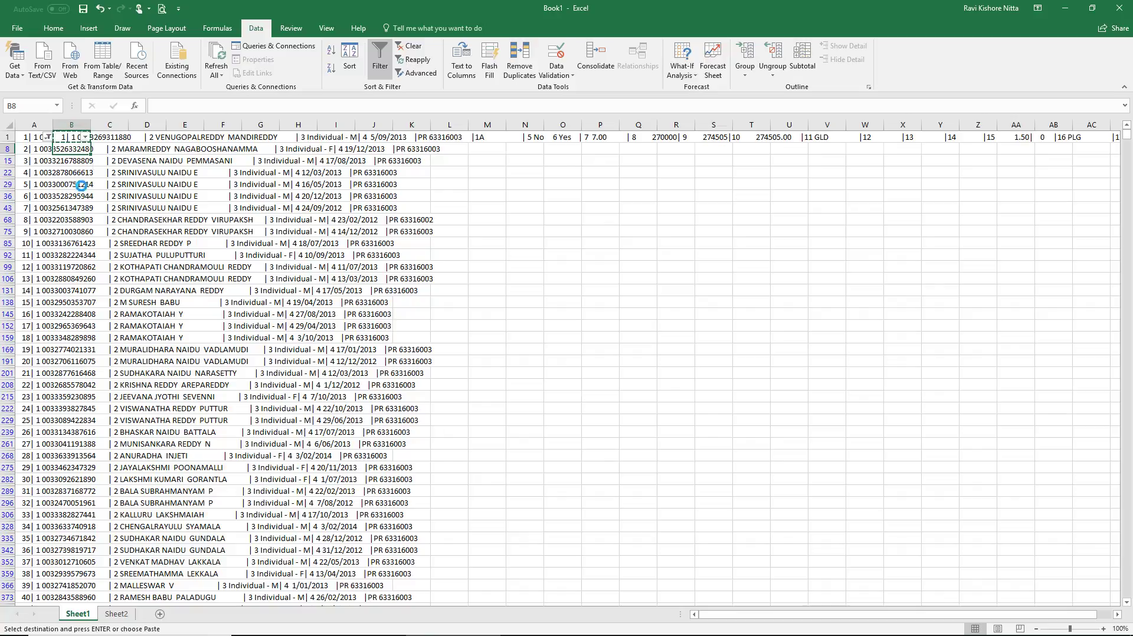
pyautogui.hotkey('ctrl', 'v')
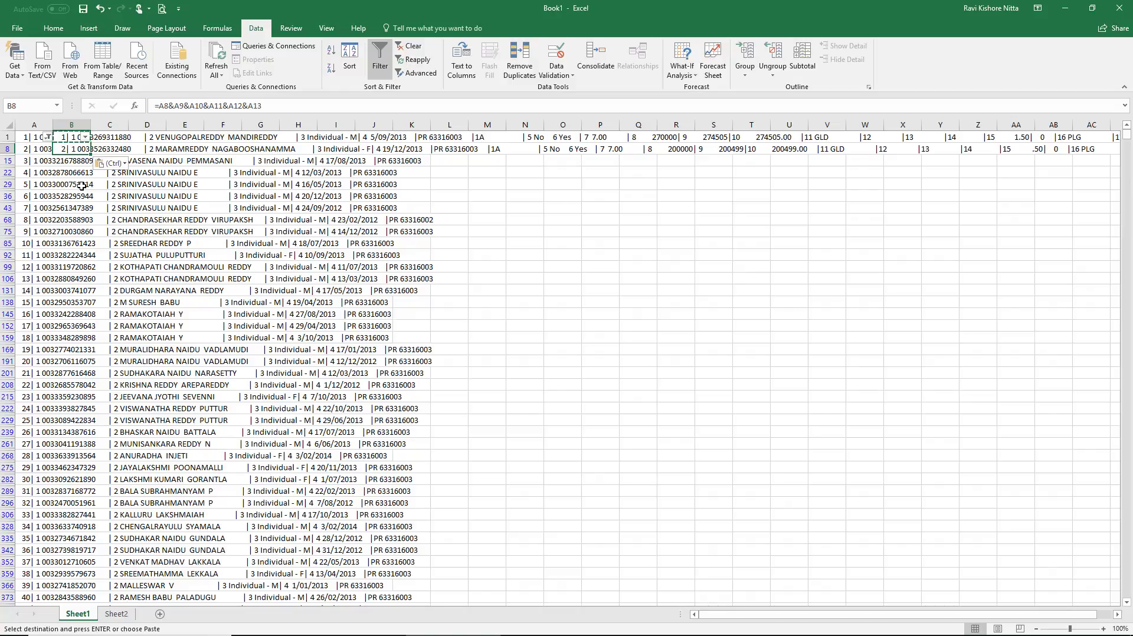
pyautogui.click(75, 150)
pyautogui.doubleClick(90, 154)
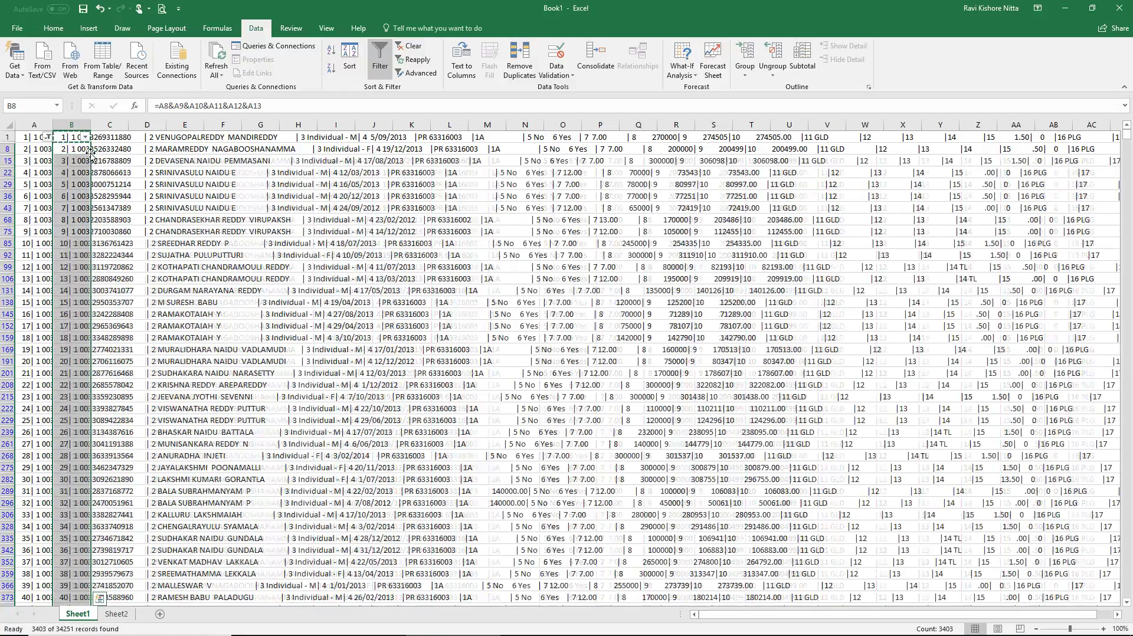
pyautogui.click(219, 278)
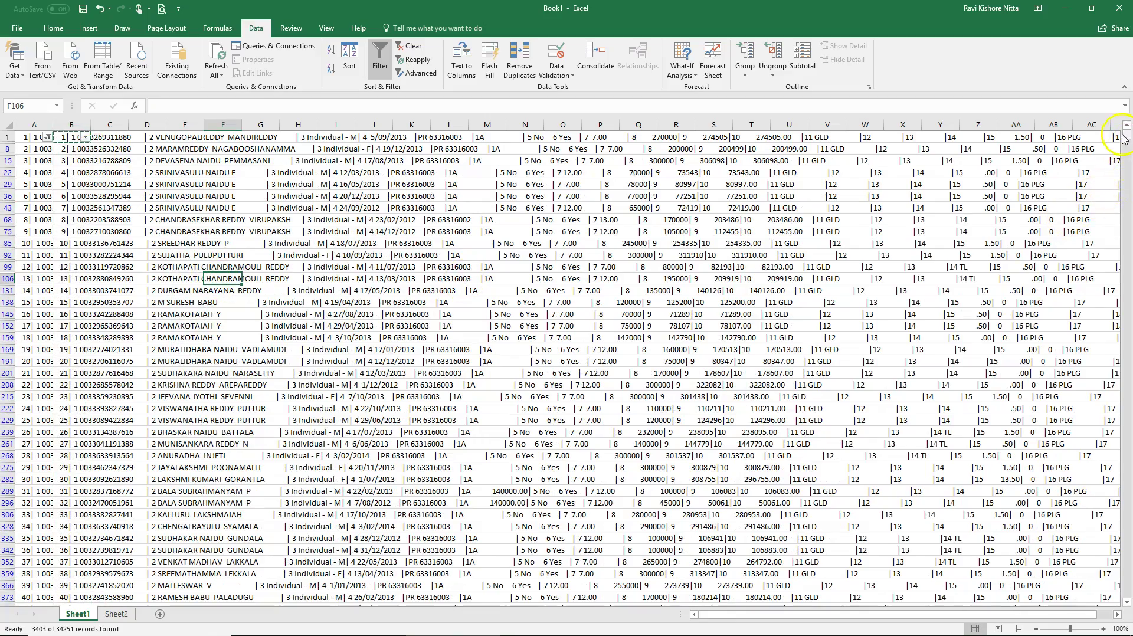
pyautogui.moveTo(1126, 135)
pyautogui.mouseDown()
pyautogui.moveTo(1128, 557)
pyautogui.moveTo(1126, 132)
pyautogui.mouseUp()
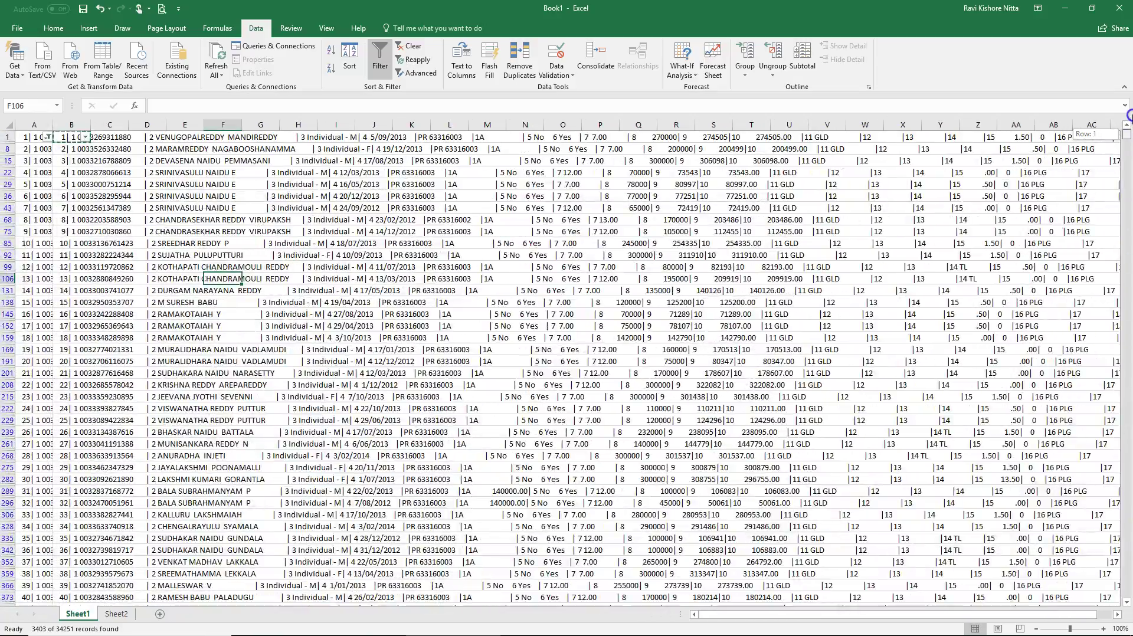
# Copy all the joined records in column B, from B1 down to the last filtered row.
pyautogui.click(86, 171)
pyautogui.click(61, 135)
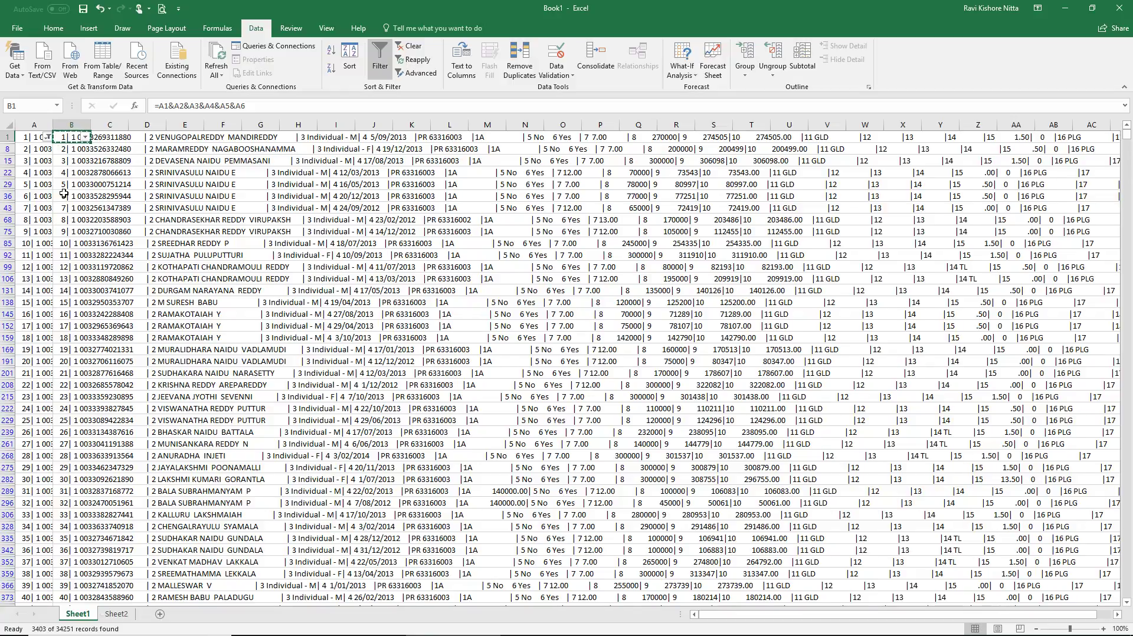
pyautogui.hotkey('ctrl', 'shift', 'Down')
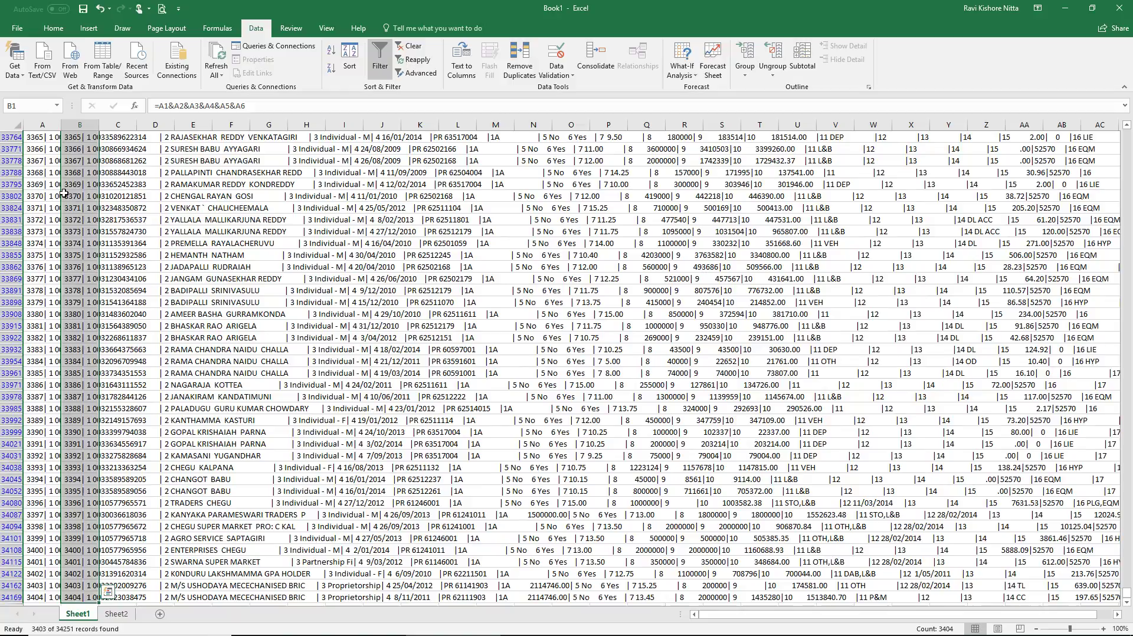
pyautogui.rightClick(81, 155)
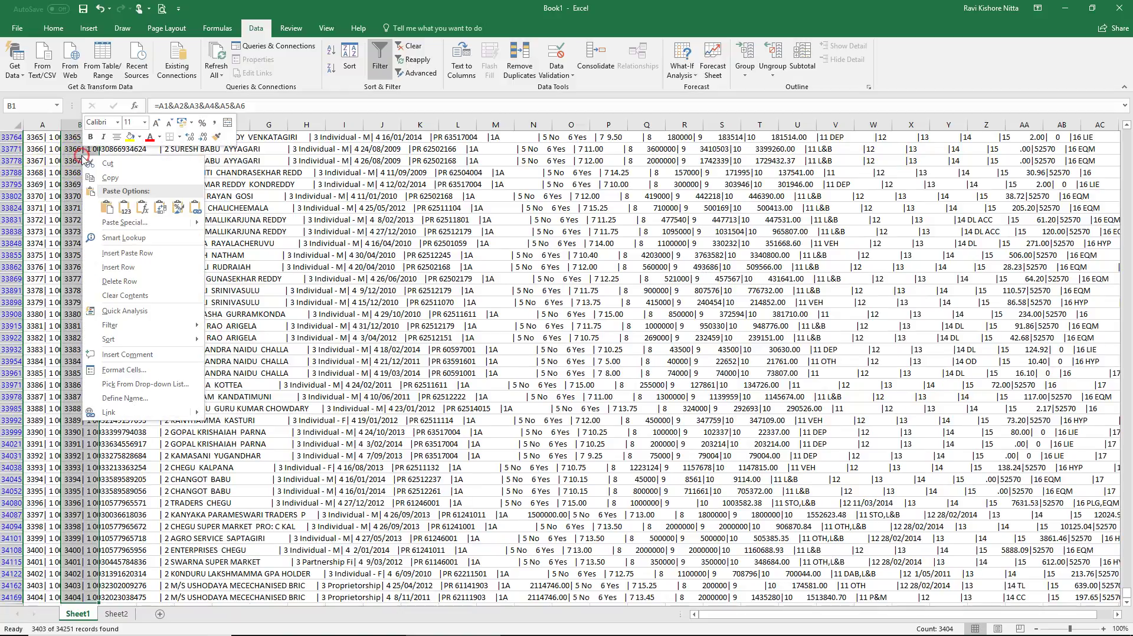
pyautogui.click(101, 177)
pyautogui.hotkey('ctrl', 'BackSpace')
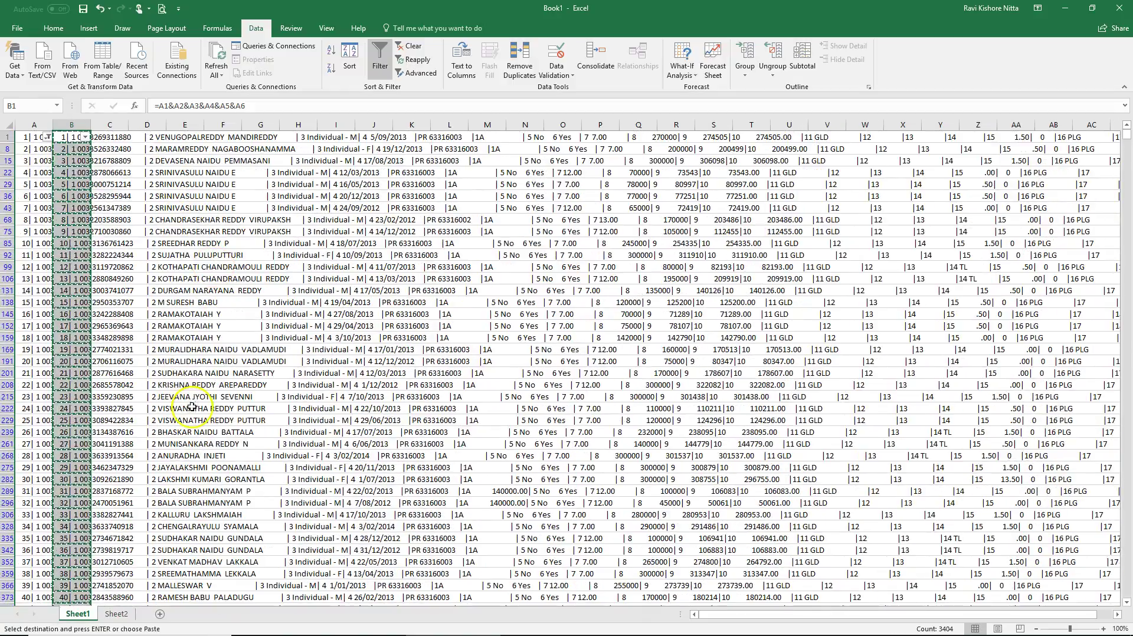
# Paste the joined records as values into Sheet2 from cell A2, below the header.
pyautogui.click(116, 614)
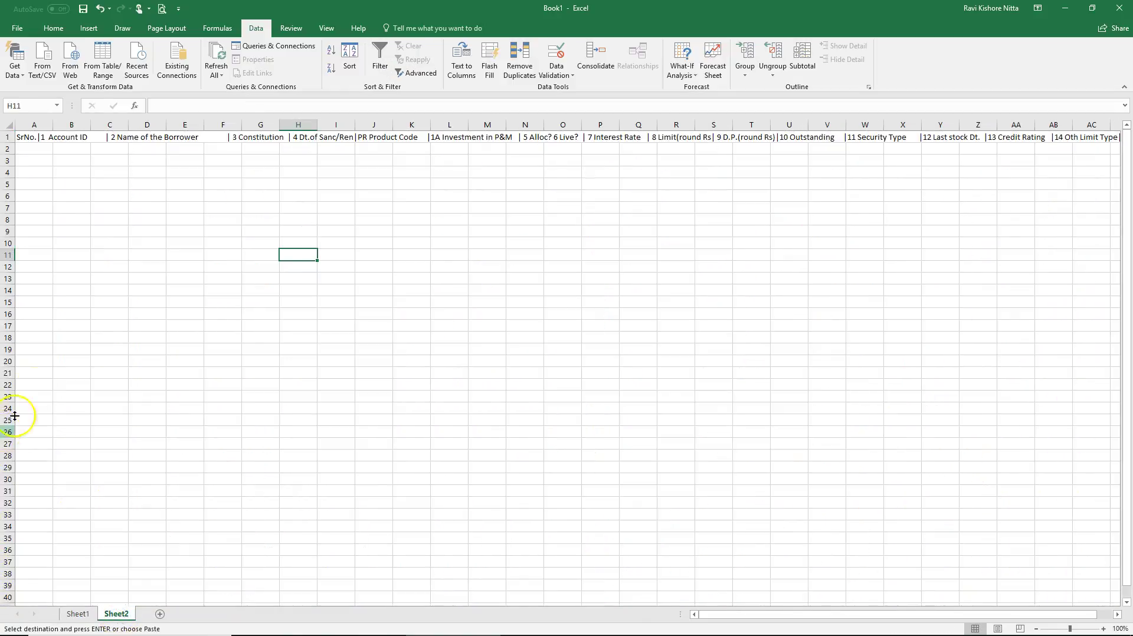
pyautogui.click(41, 151)
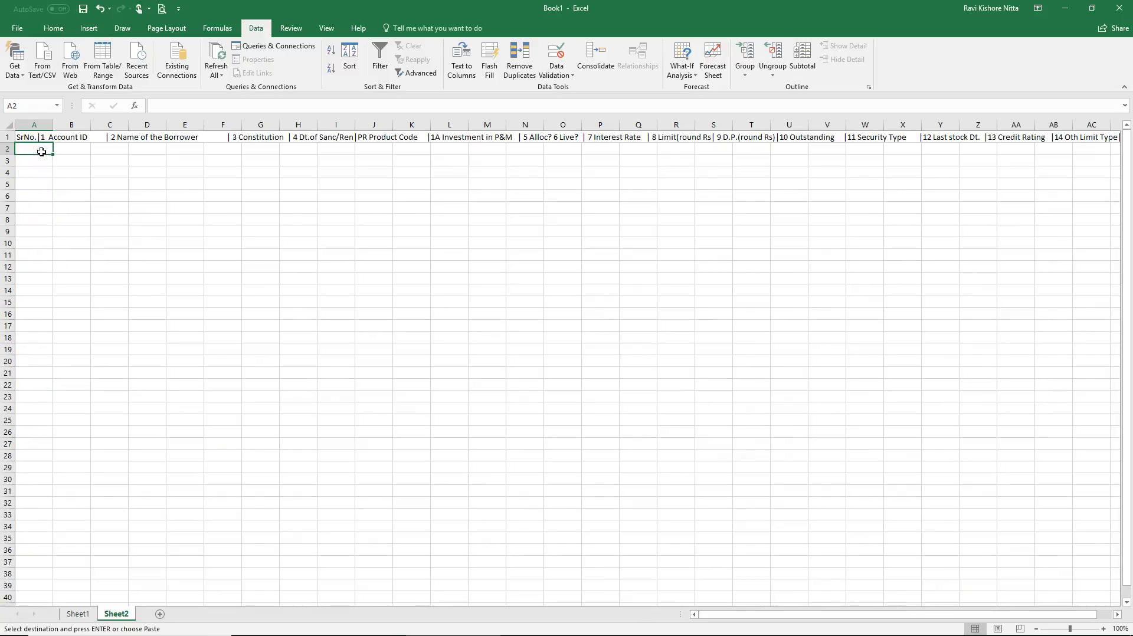
pyautogui.rightClick(45, 148)
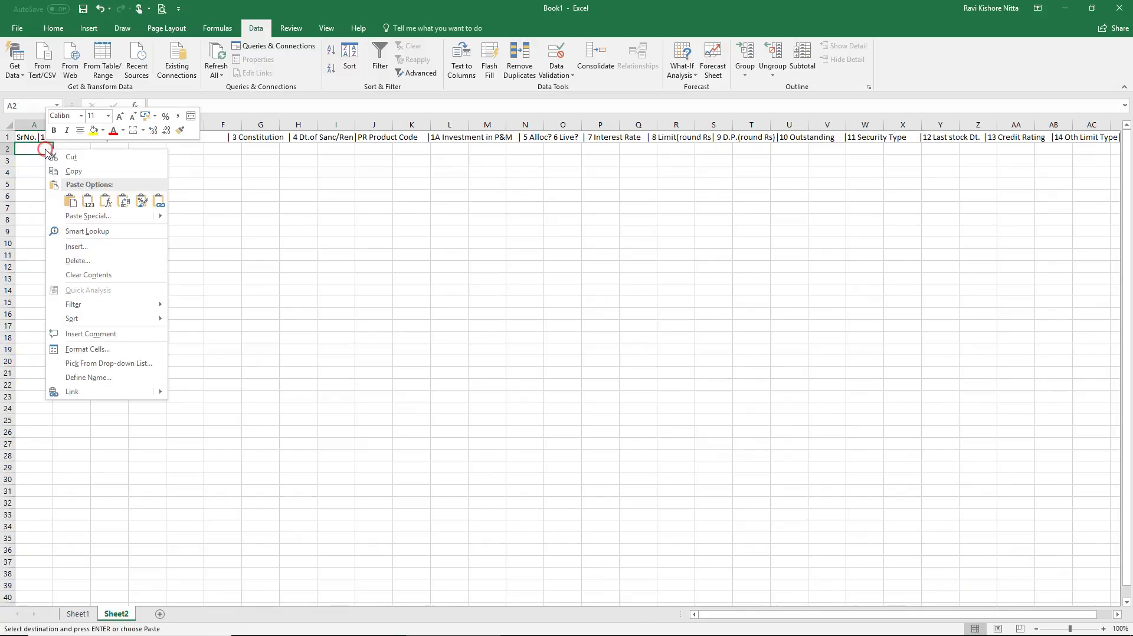
pyautogui.click(89, 202)
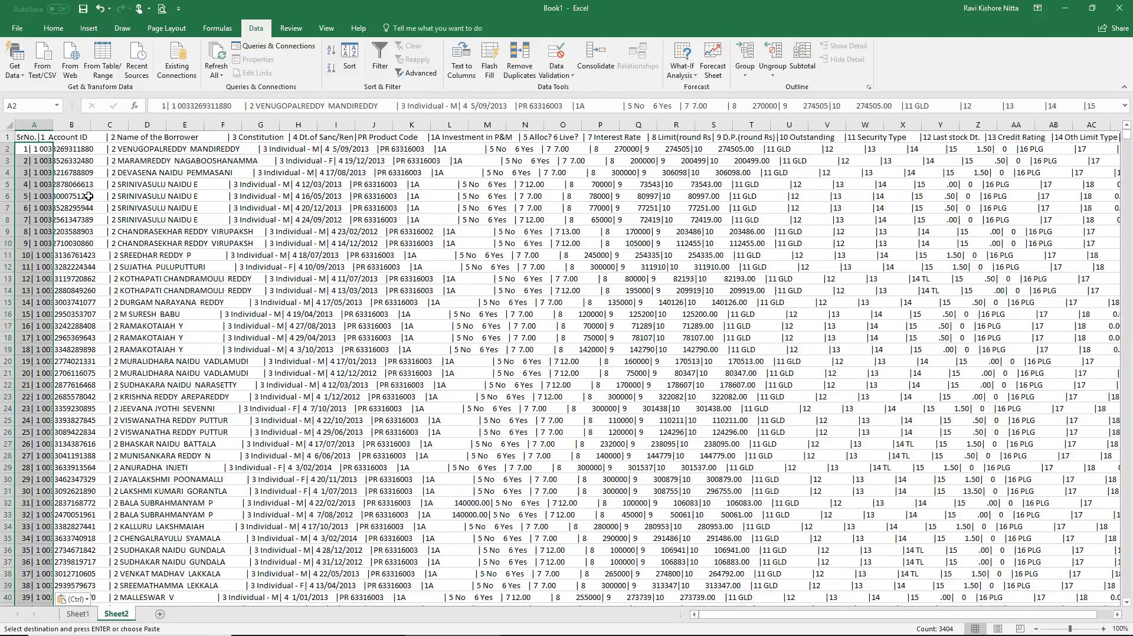
pyautogui.click(132, 222)
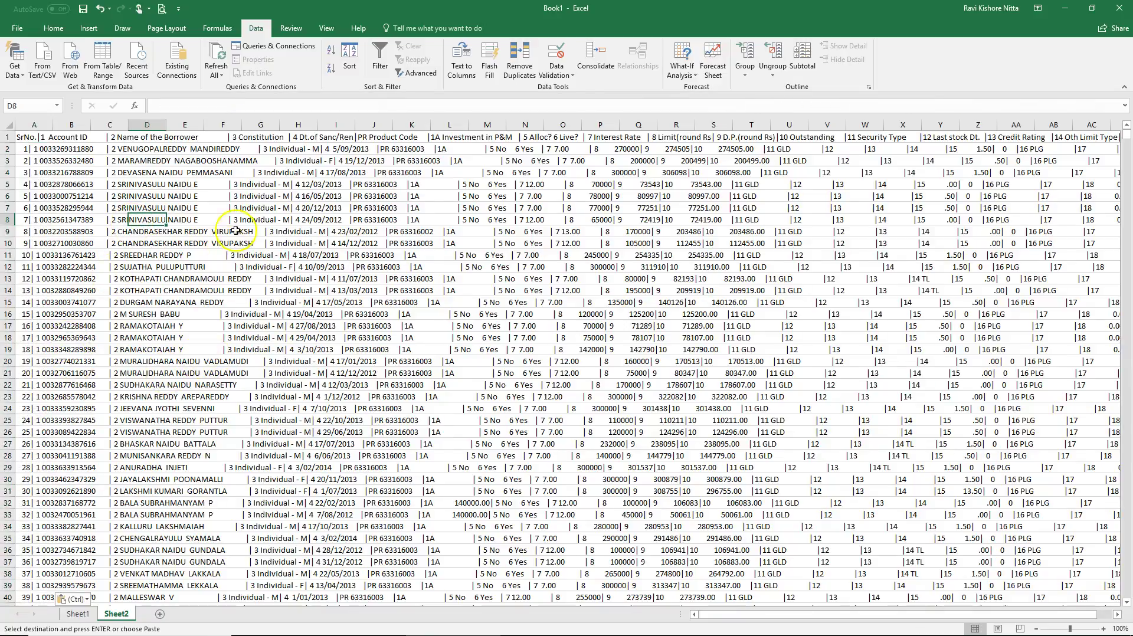
pyautogui.click(296, 255)
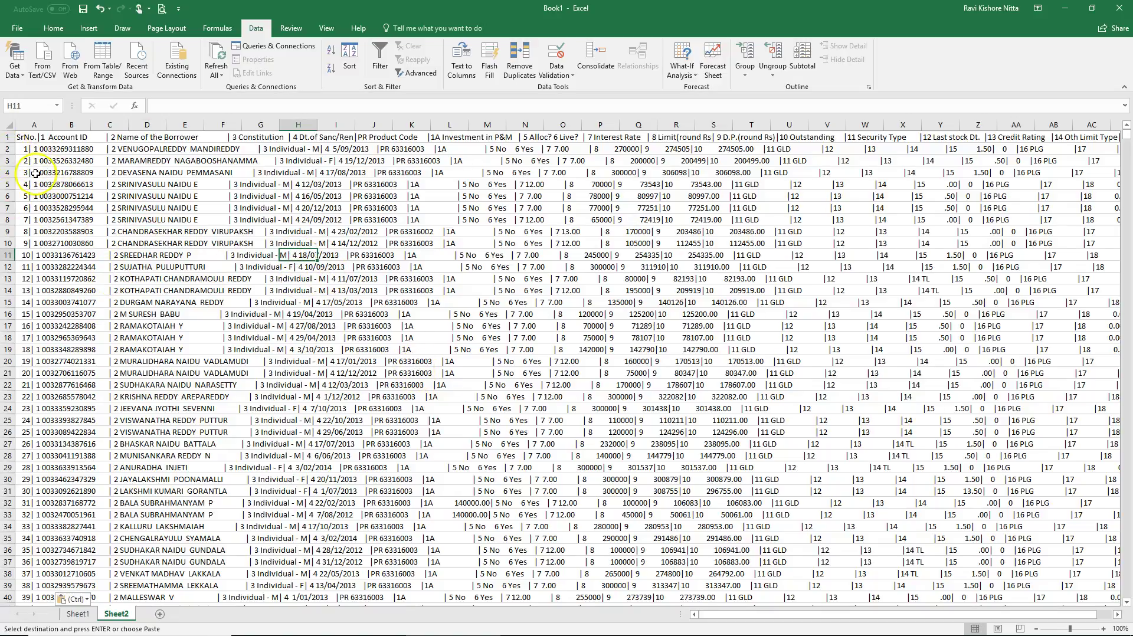
pyautogui.click(38, 125)
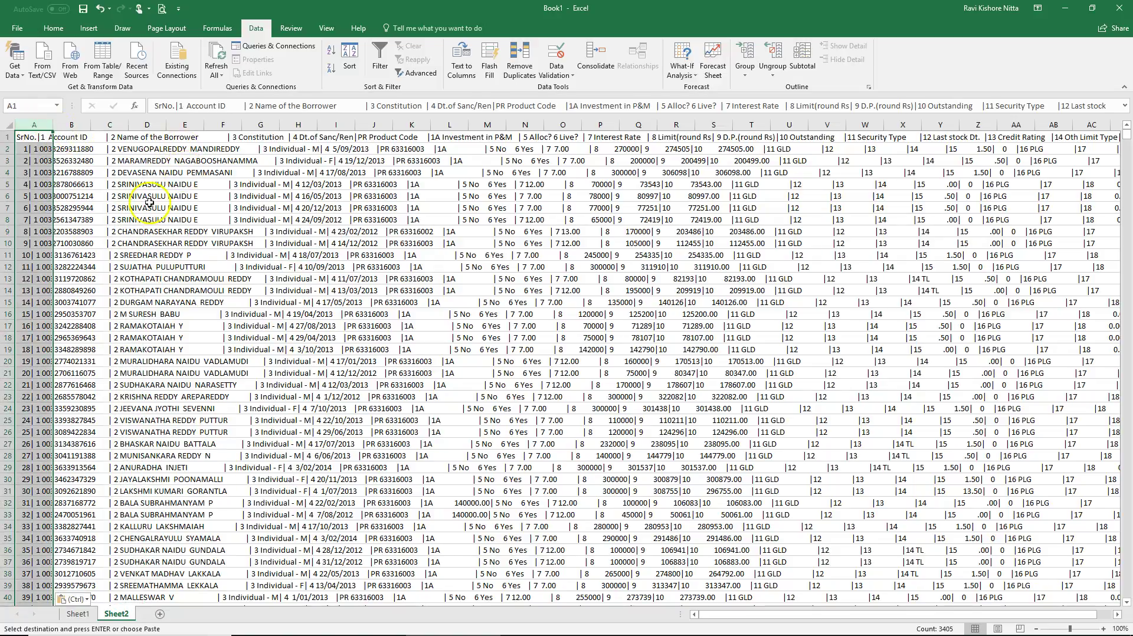
pyautogui.click(460, 69)
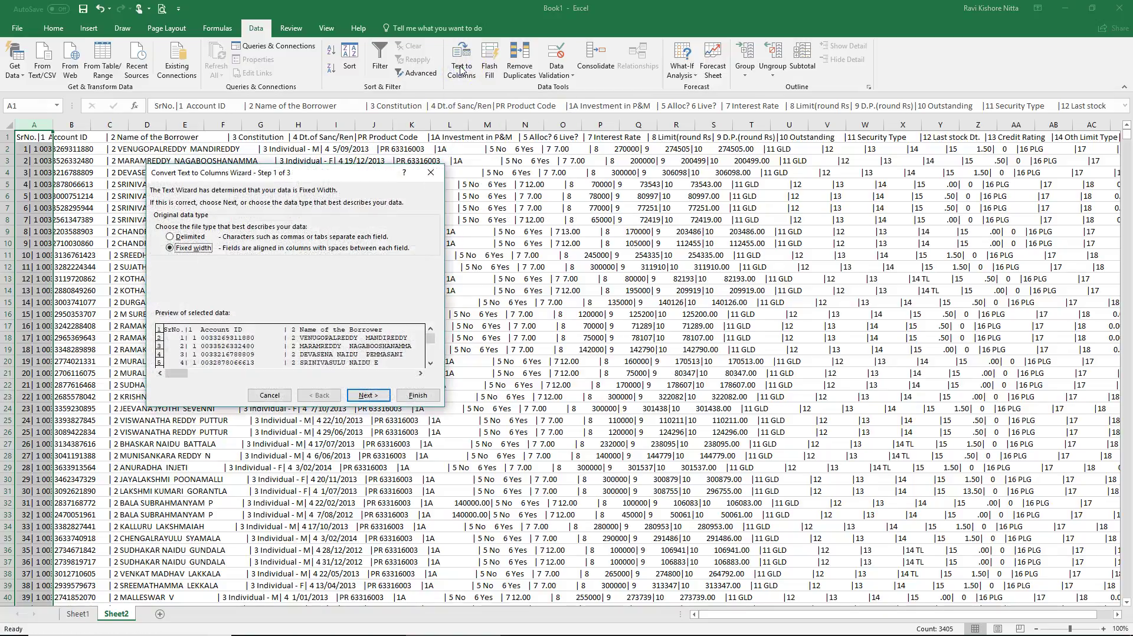
pyautogui.press('Escape')
pyautogui.click(222, 184)
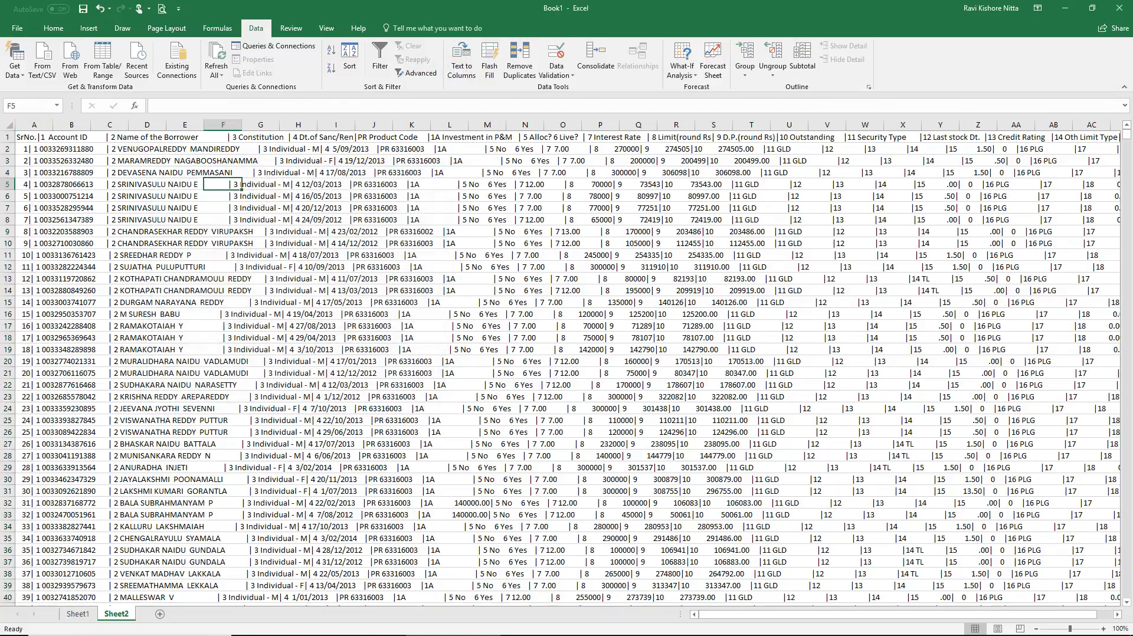
pyautogui.click(21, 137)
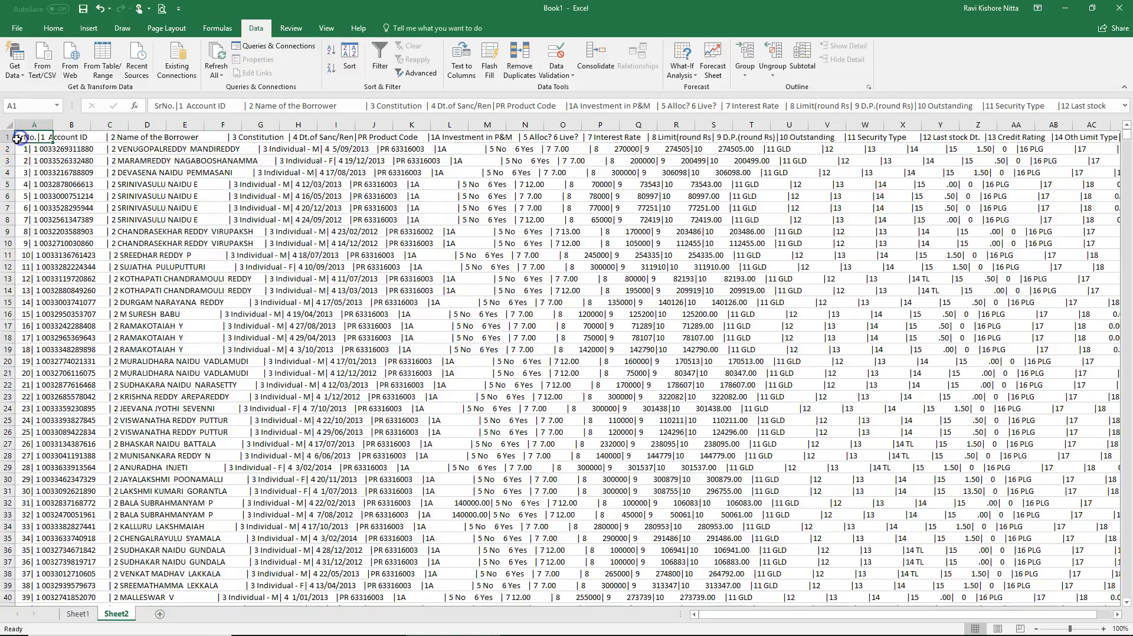
pyautogui.click(175, 105)
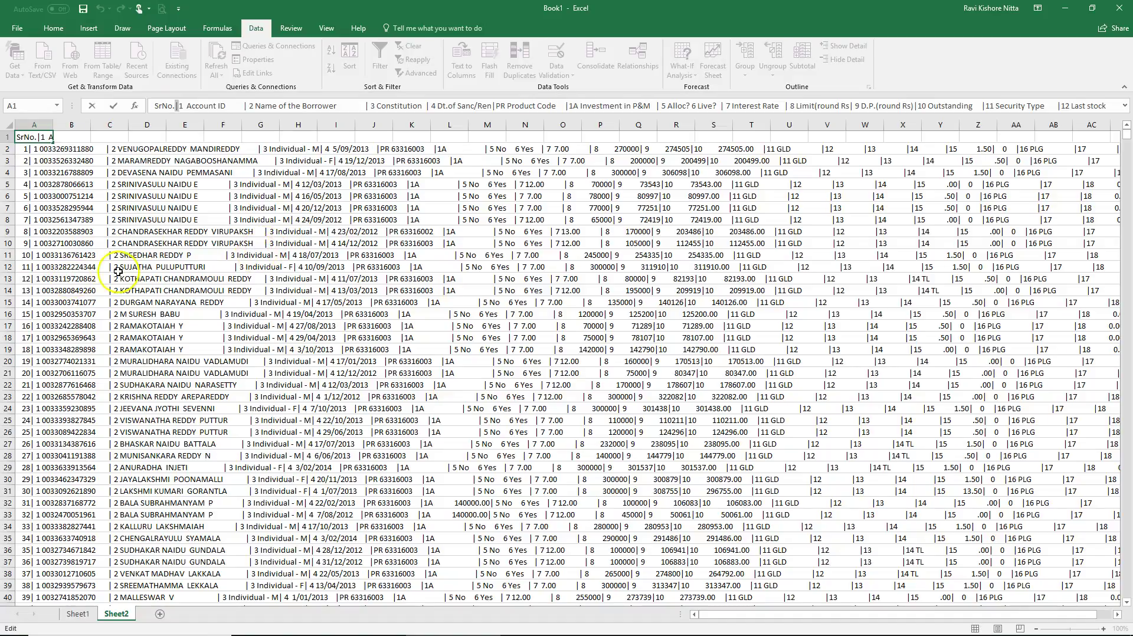
pyautogui.press('Escape')
# Split column A of Sheet2 with Text to Columns as delimited data, using only "|" as the delimiter.
pyautogui.click(39, 125)
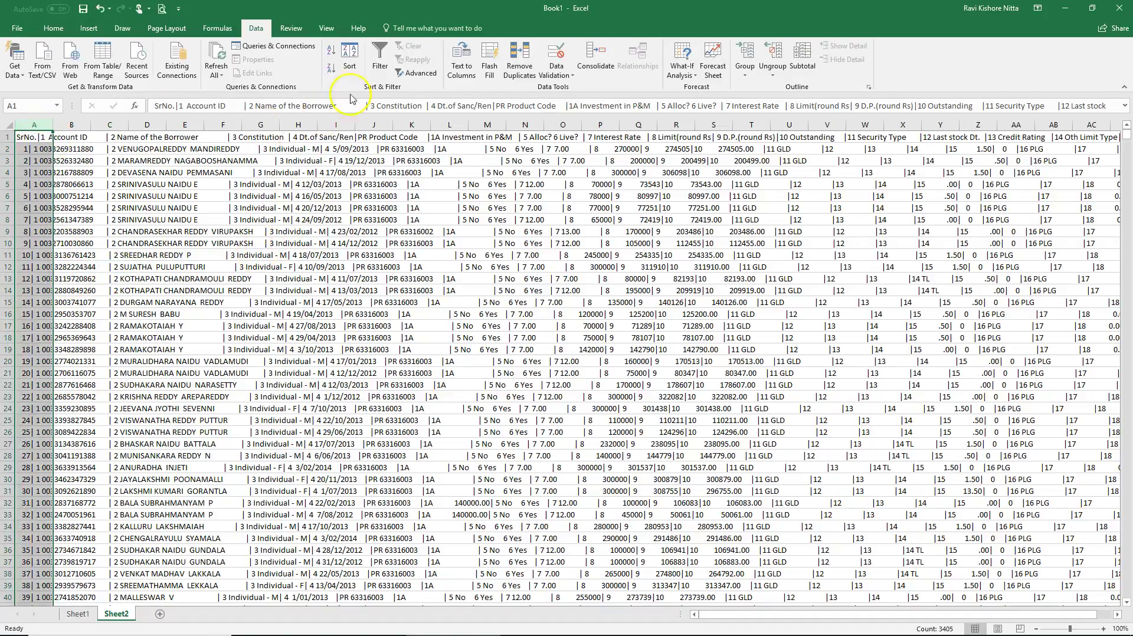
pyautogui.click(460, 67)
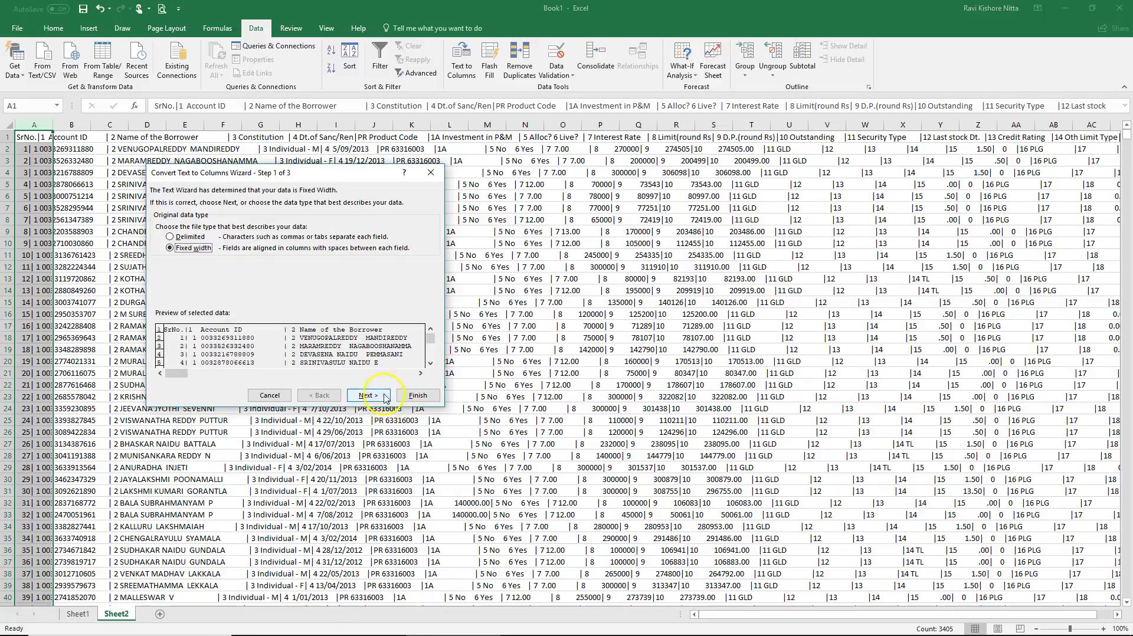
pyautogui.click(188, 237)
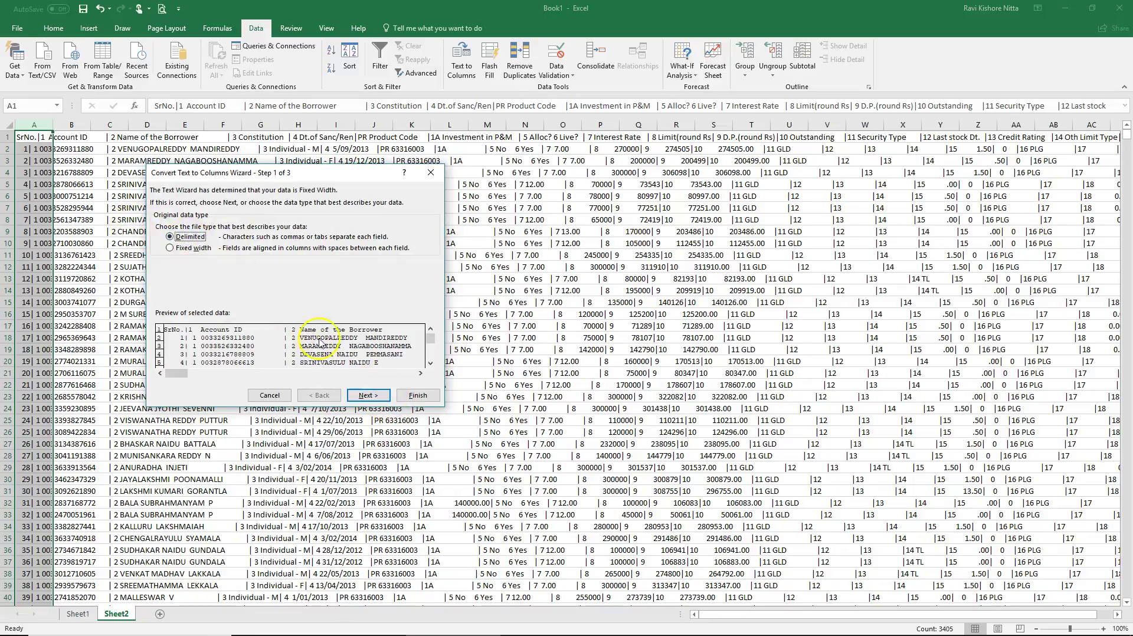
pyautogui.click(367, 395)
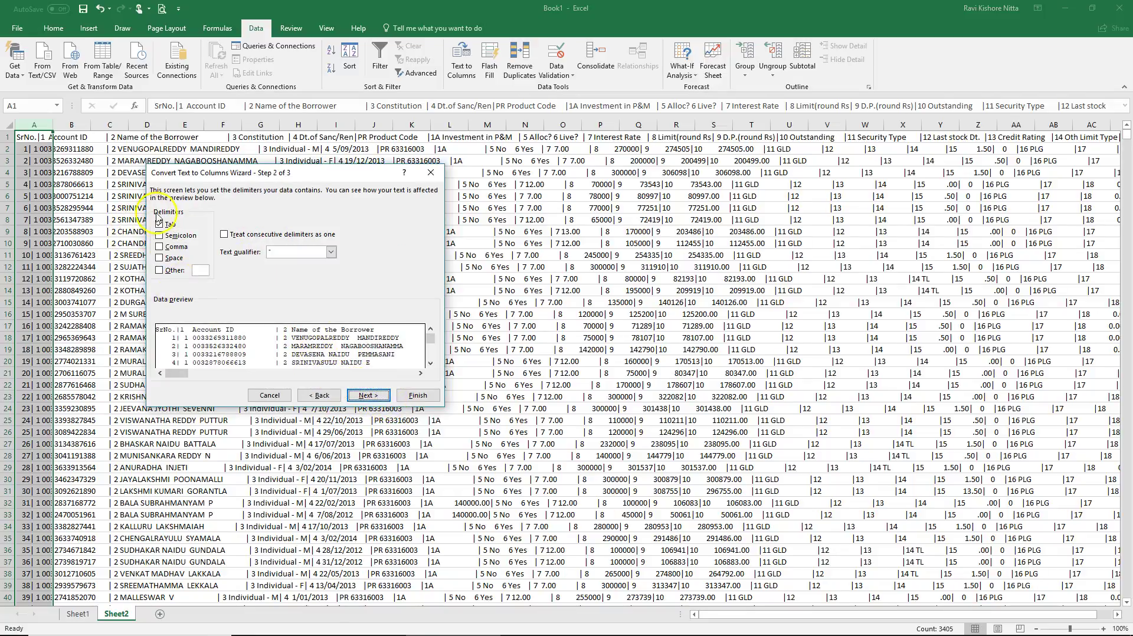
pyautogui.click(159, 270)
pyautogui.click(162, 226)
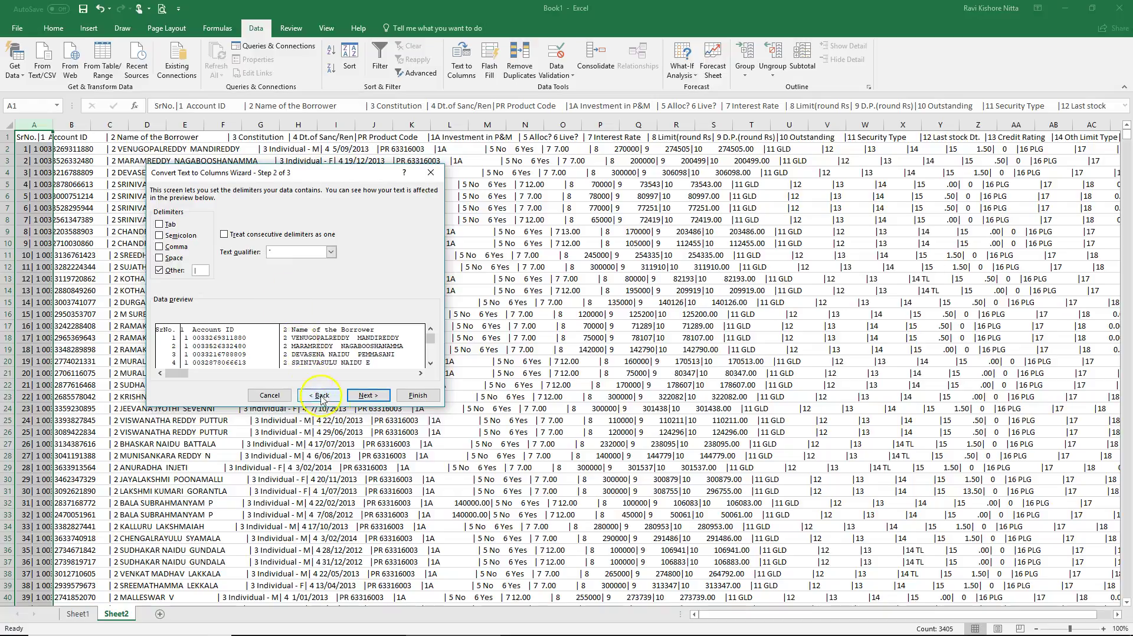
pyautogui.click(368, 395)
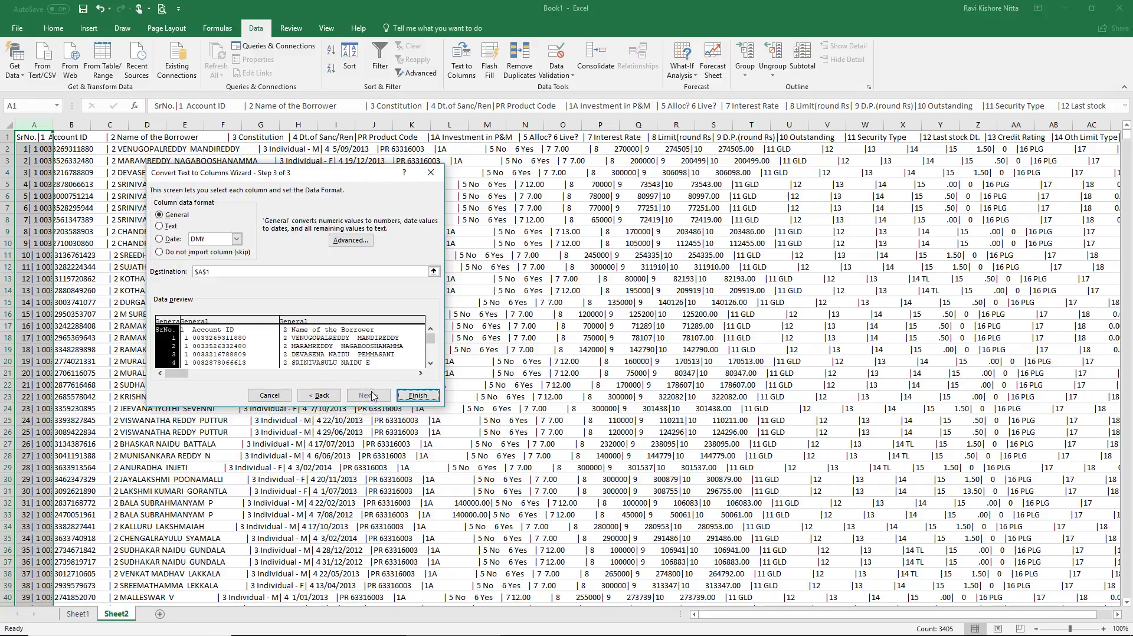
pyautogui.click(417, 395)
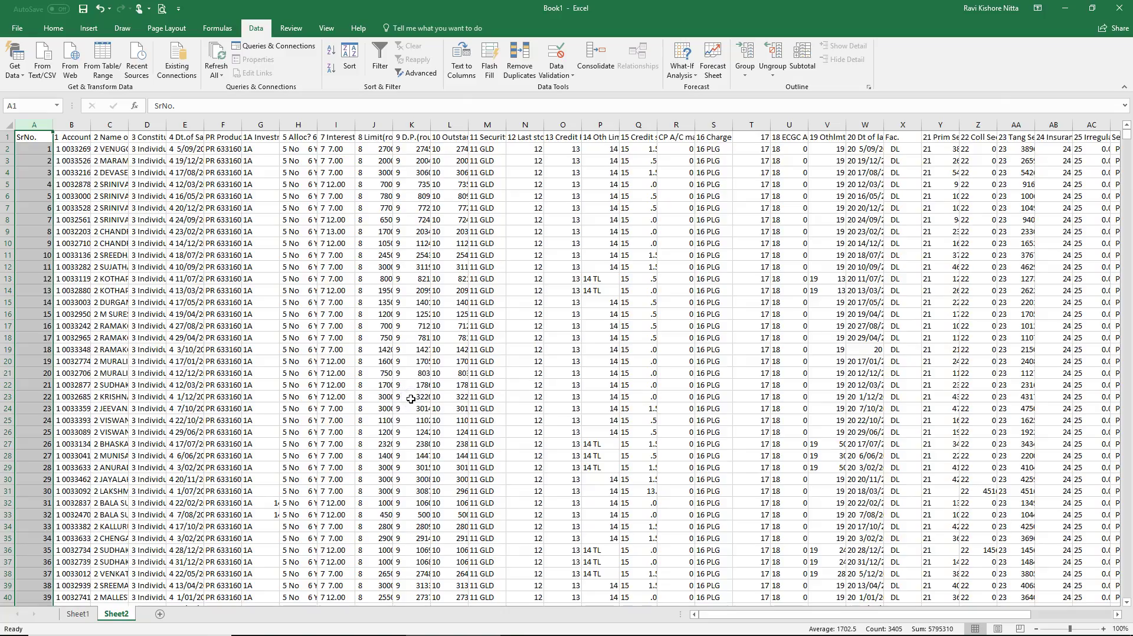
pyautogui.click(183, 337)
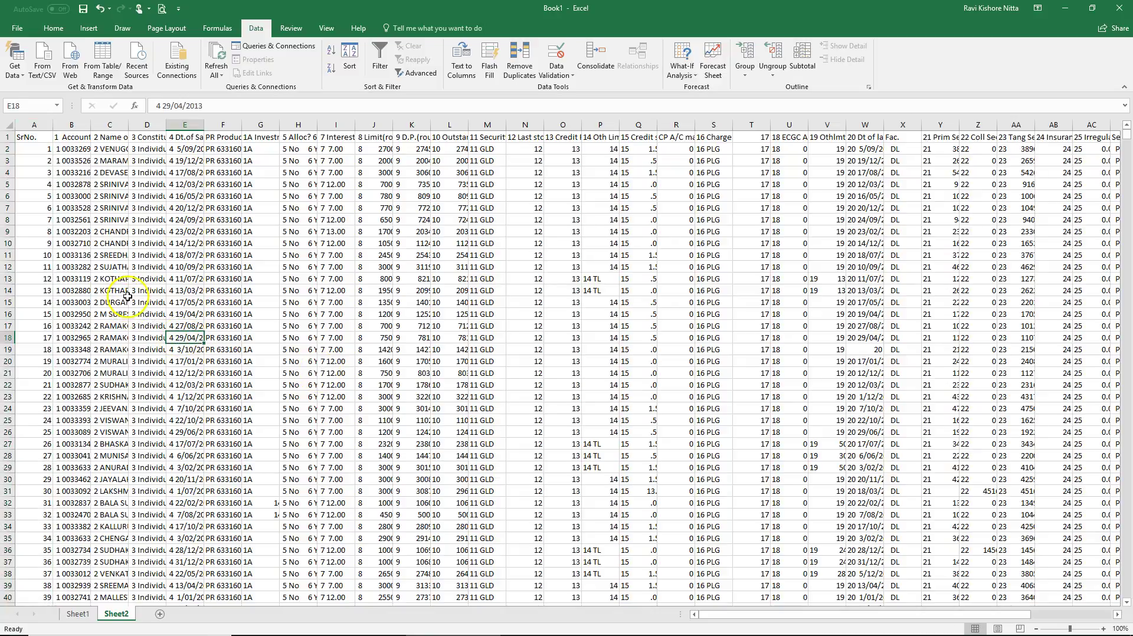
# Auto-fit the widths of columns A through AJ to their contents.
pyautogui.click(37, 127)
pyautogui.moveTo(37, 127); pyautogui.dragTo(1021, 167)
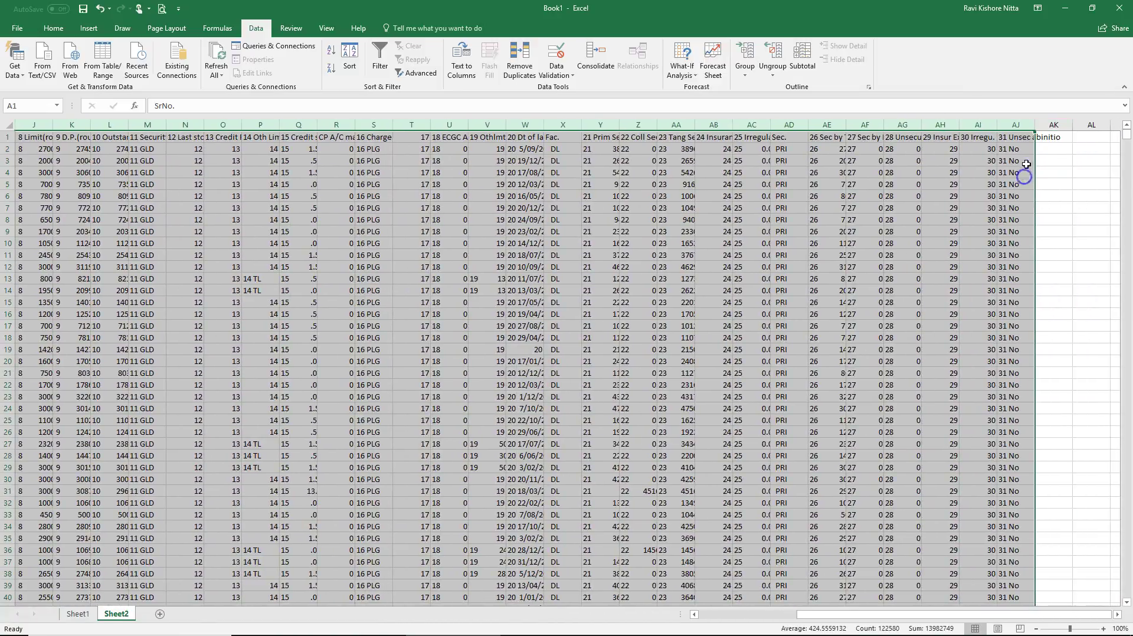
pyautogui.doubleClick(1034, 123)
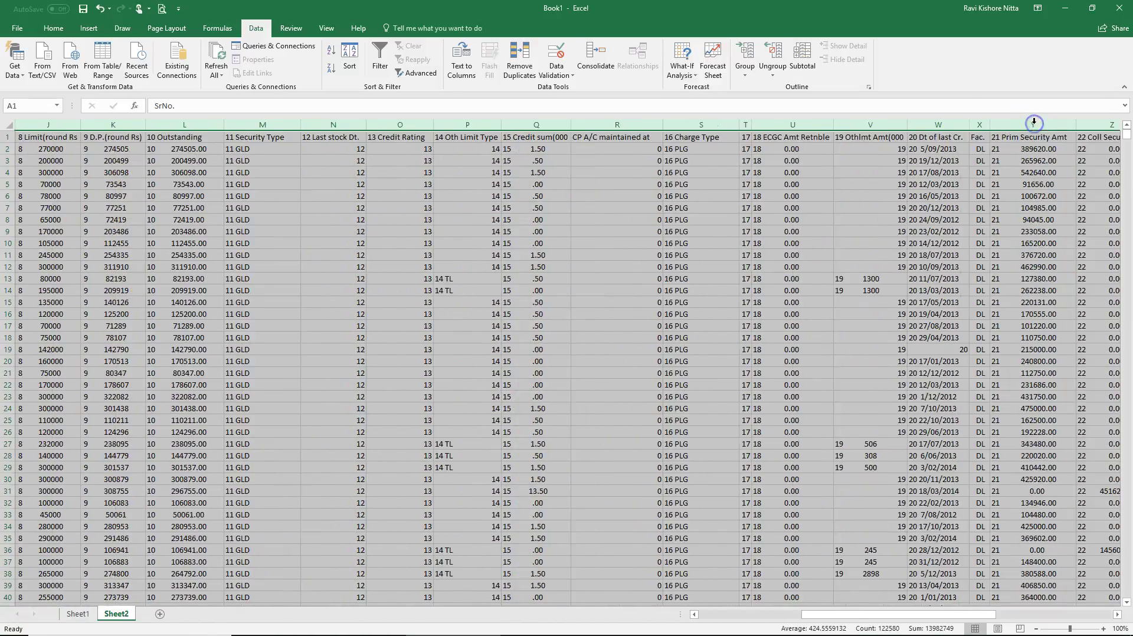
pyautogui.click(316, 315)
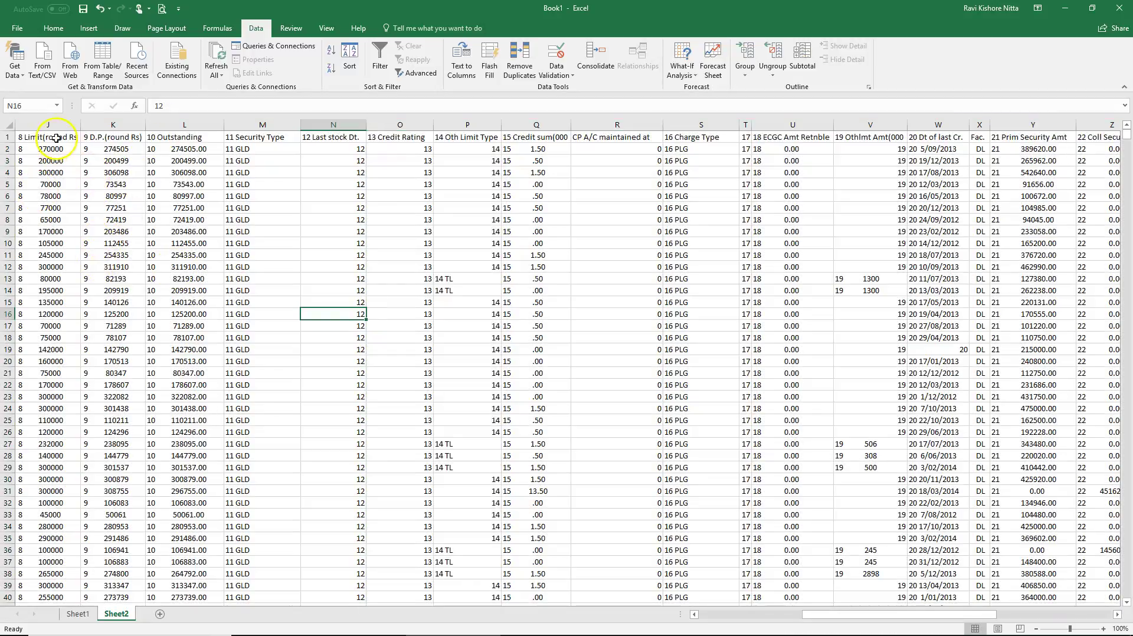
# Make the header row 1 bold and centre its text.
pyautogui.moveTo(50, 138); pyautogui.dragTo(51, 150)
pyautogui.hotkey('ctrl', 'Left')
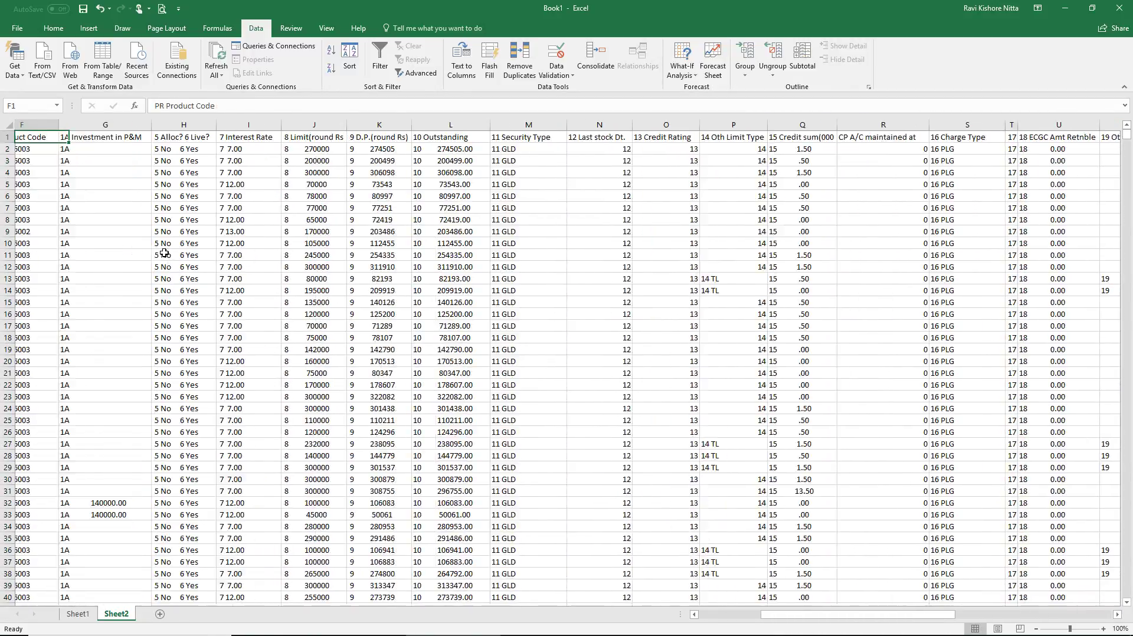
pyautogui.press('Left')
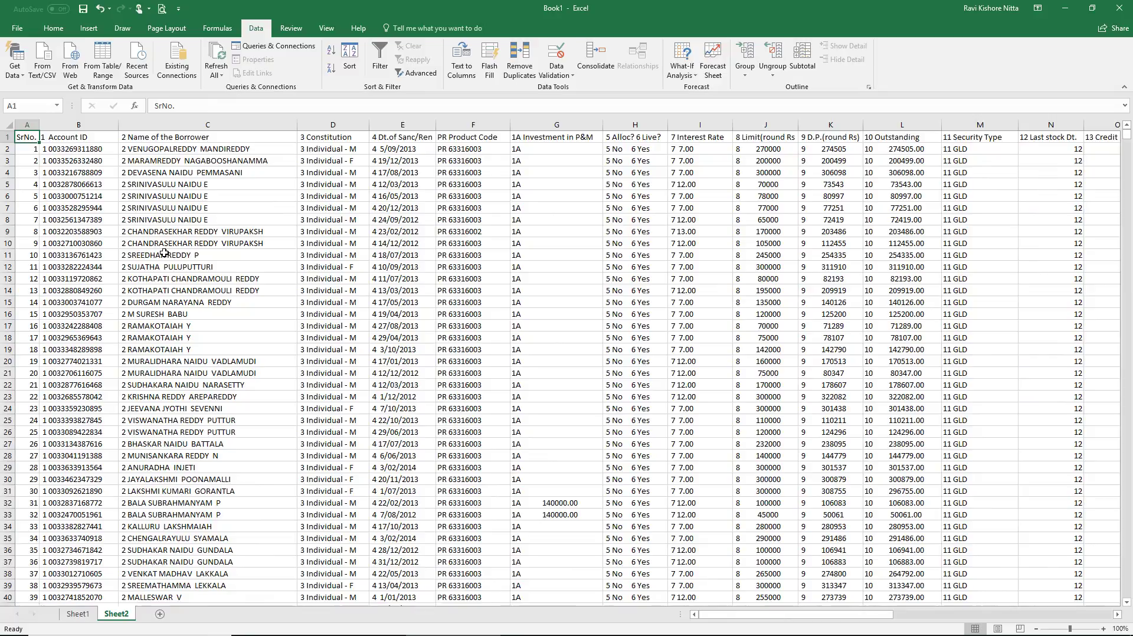
pyautogui.click(7, 140)
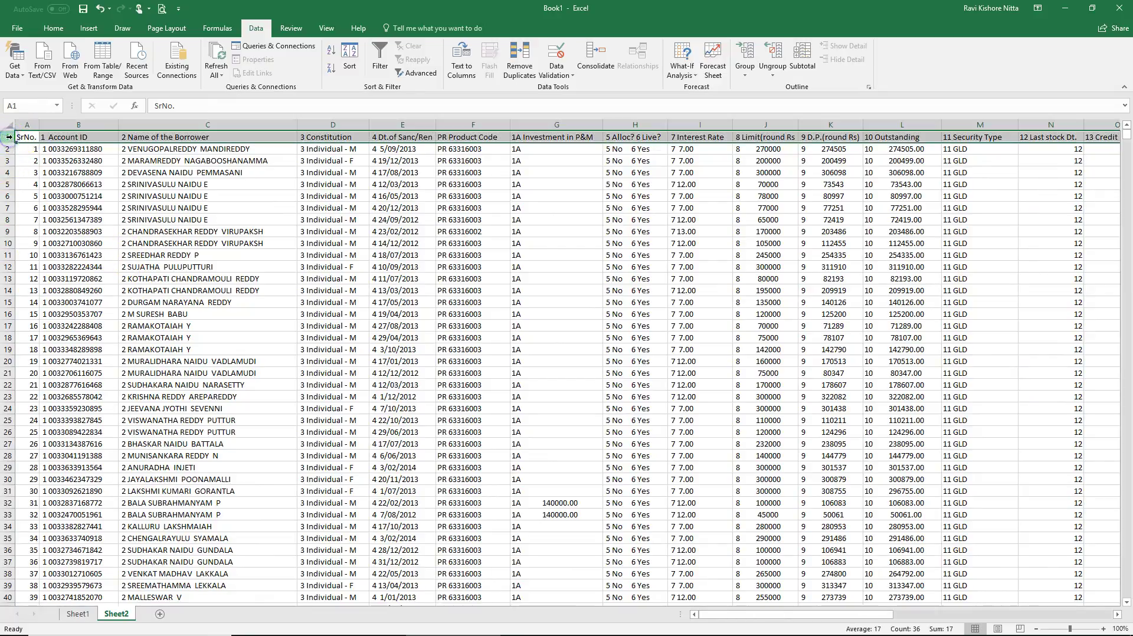
pyautogui.click(53, 29)
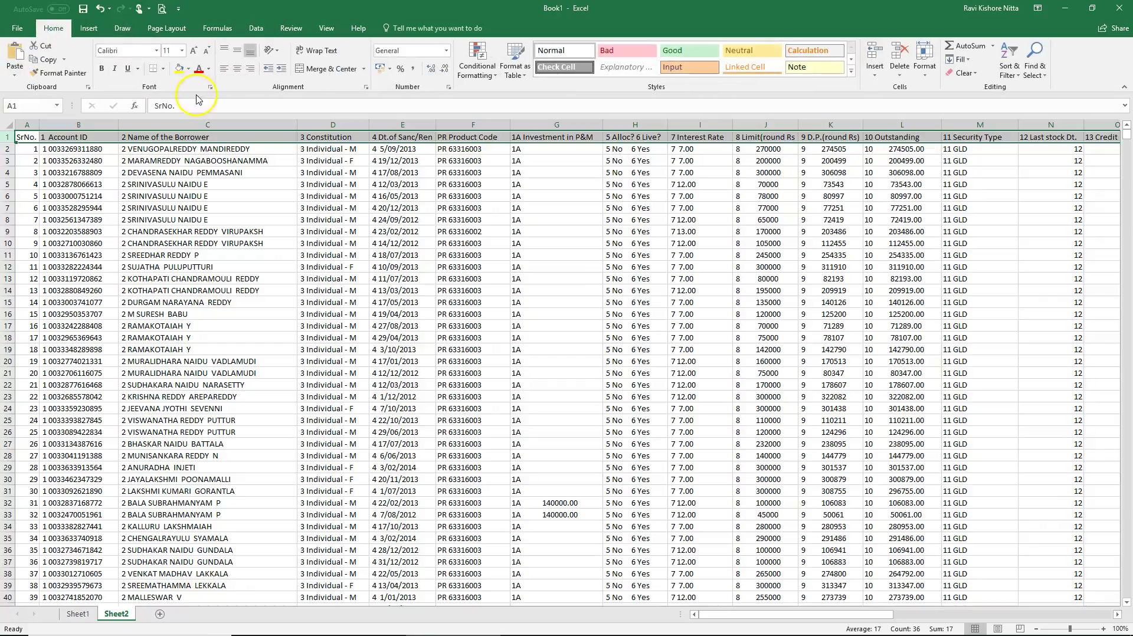
pyautogui.click(103, 69)
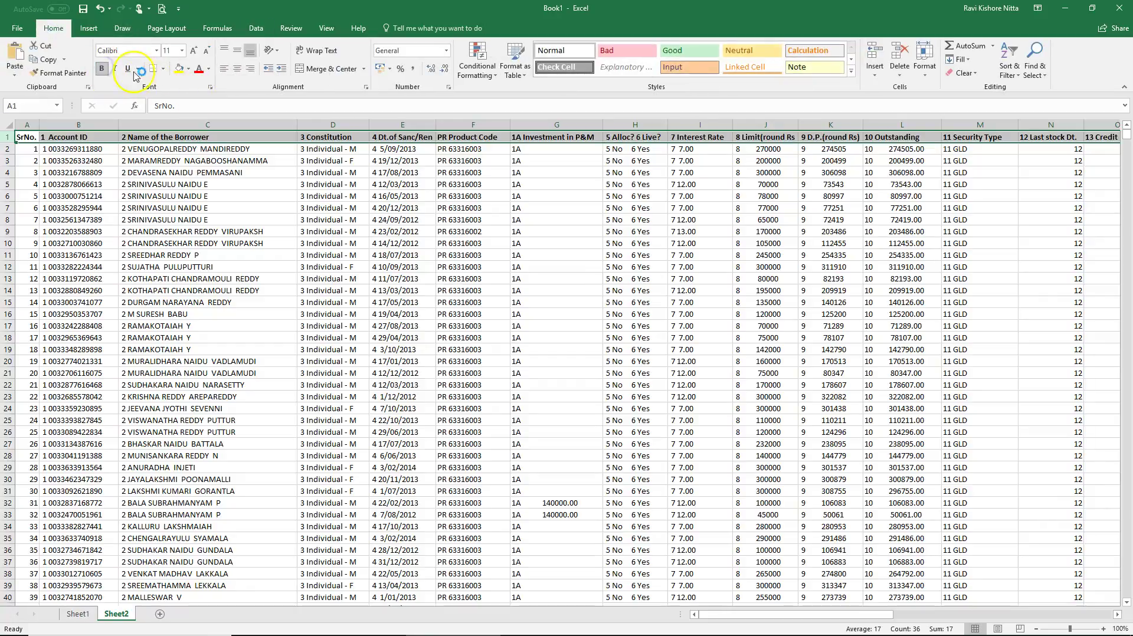
pyautogui.click(235, 70)
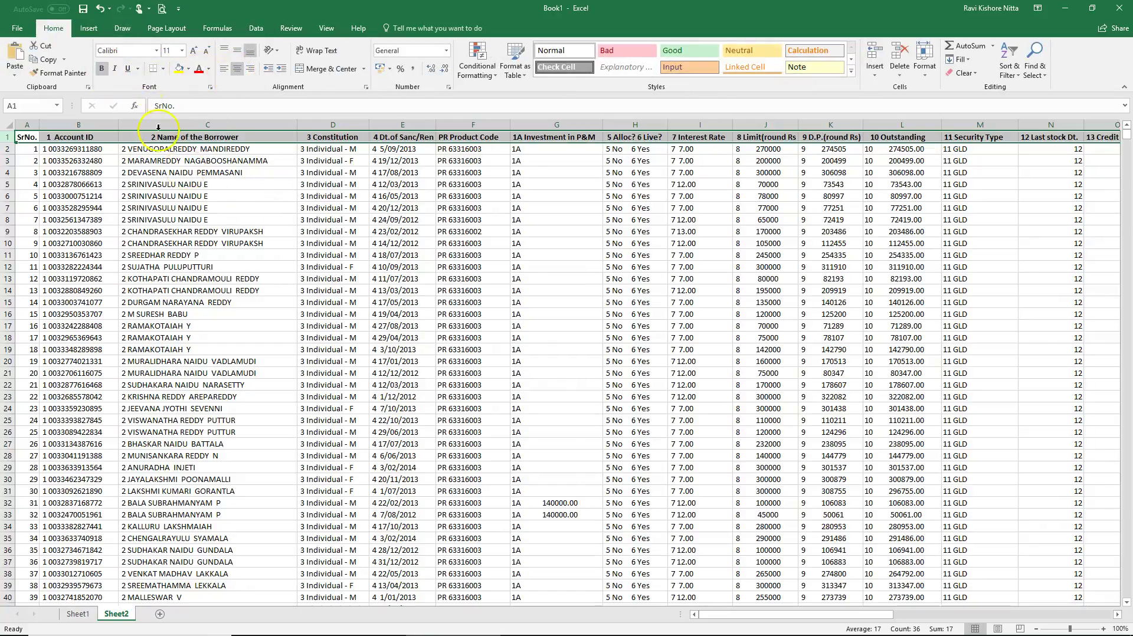
# Add a top and bottom border to the header row.
pyautogui.click(165, 69)
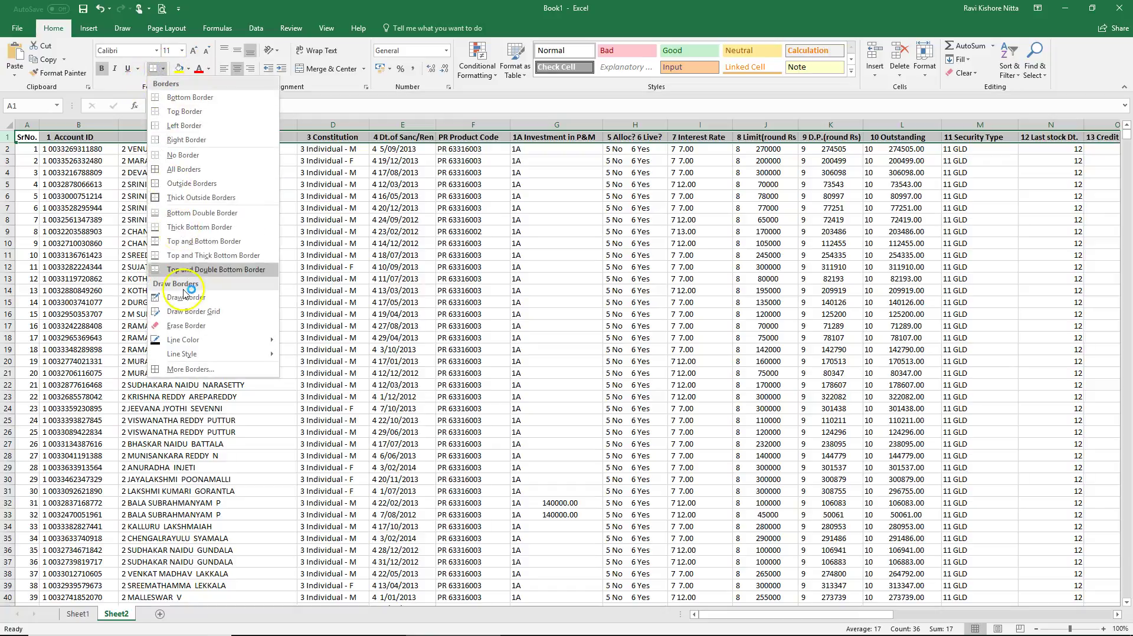
pyautogui.click(194, 246)
pyautogui.click(271, 244)
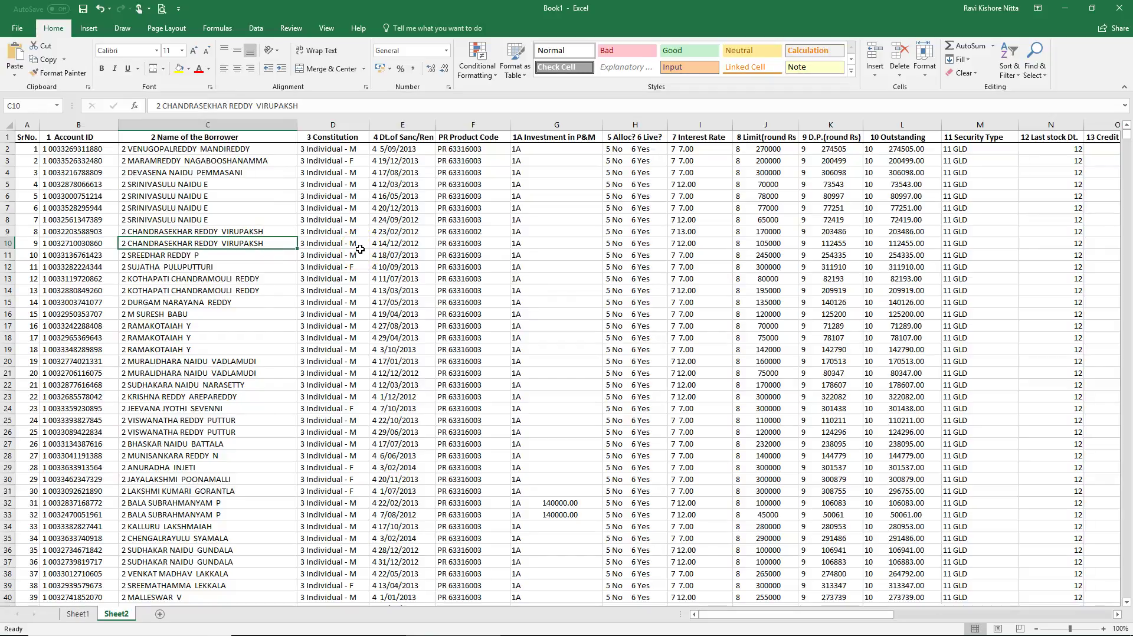
# Examine the field-number prefix in front of the header and values in the Account ID column.
pyautogui.click(470, 313)
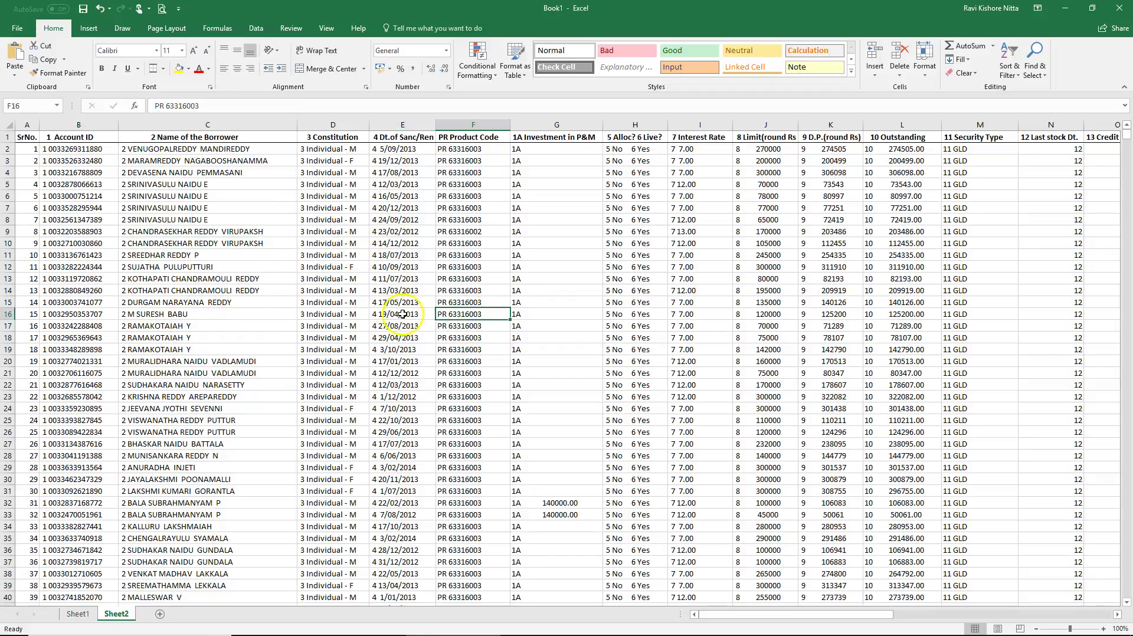
pyautogui.click(87, 139)
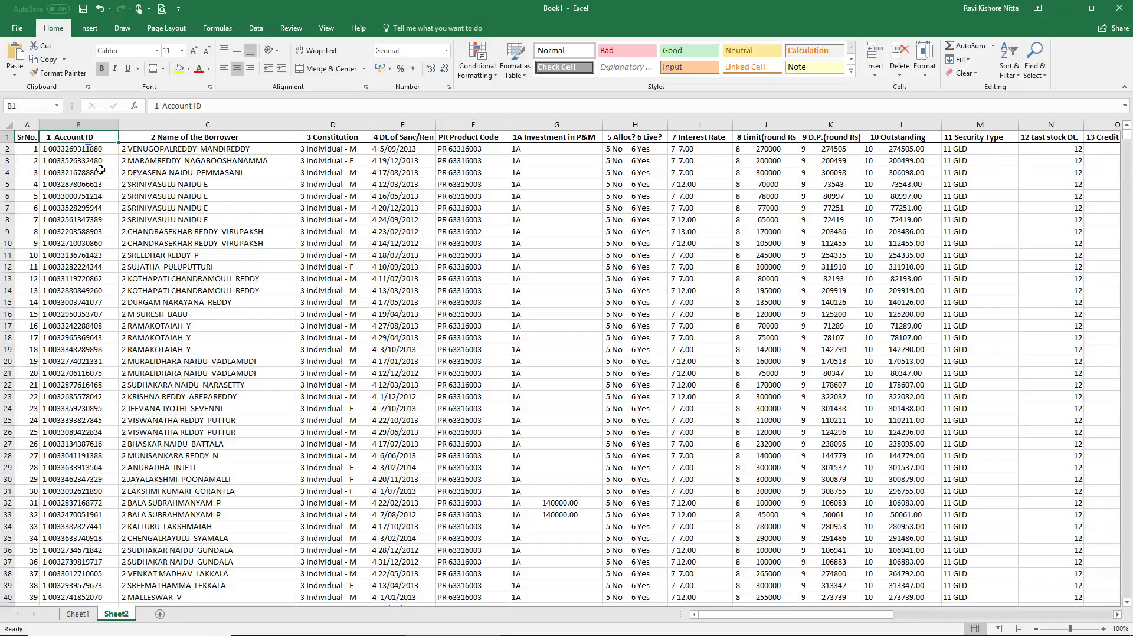
pyautogui.press('Down')
pyautogui.press('Down')
pyautogui.press('Down')
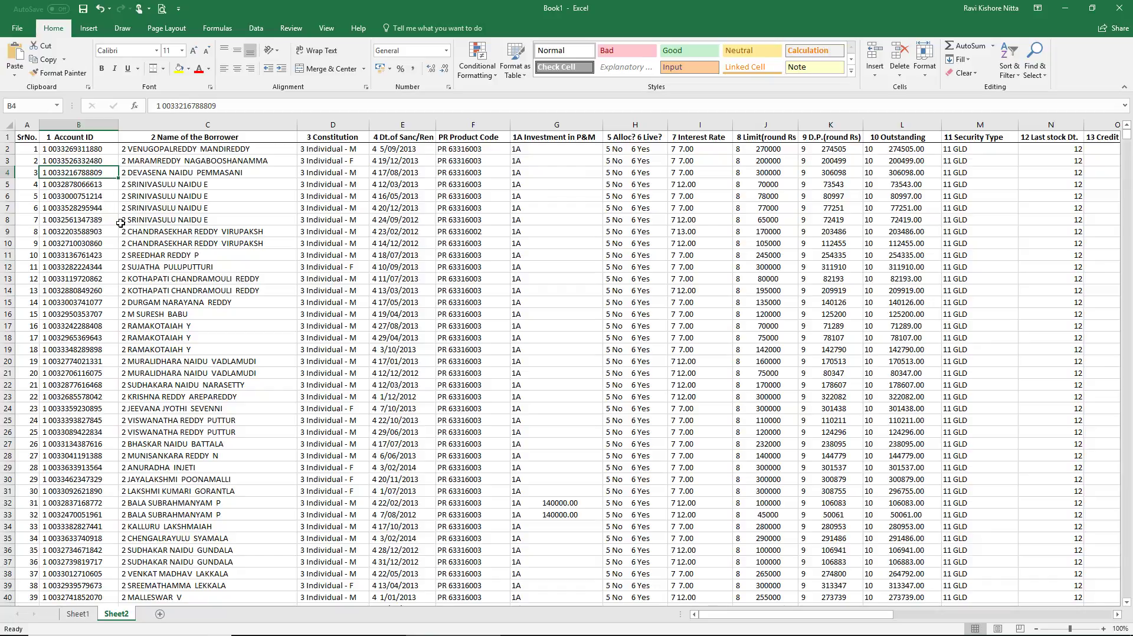
pyautogui.press('Up')
pyautogui.press('Up')
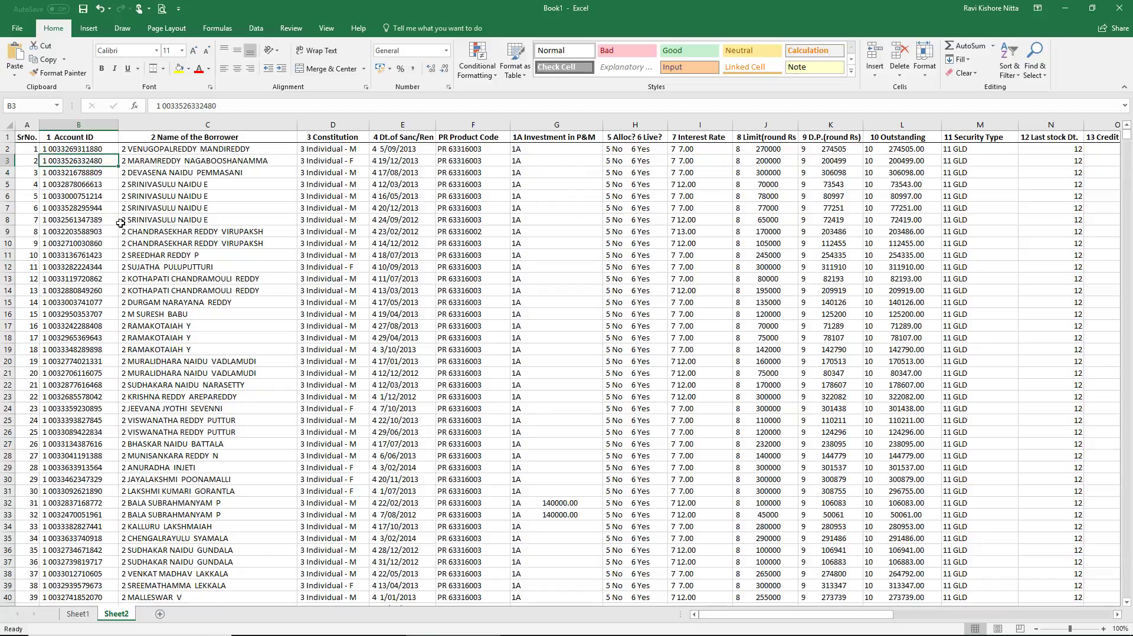
pyautogui.press('Up')
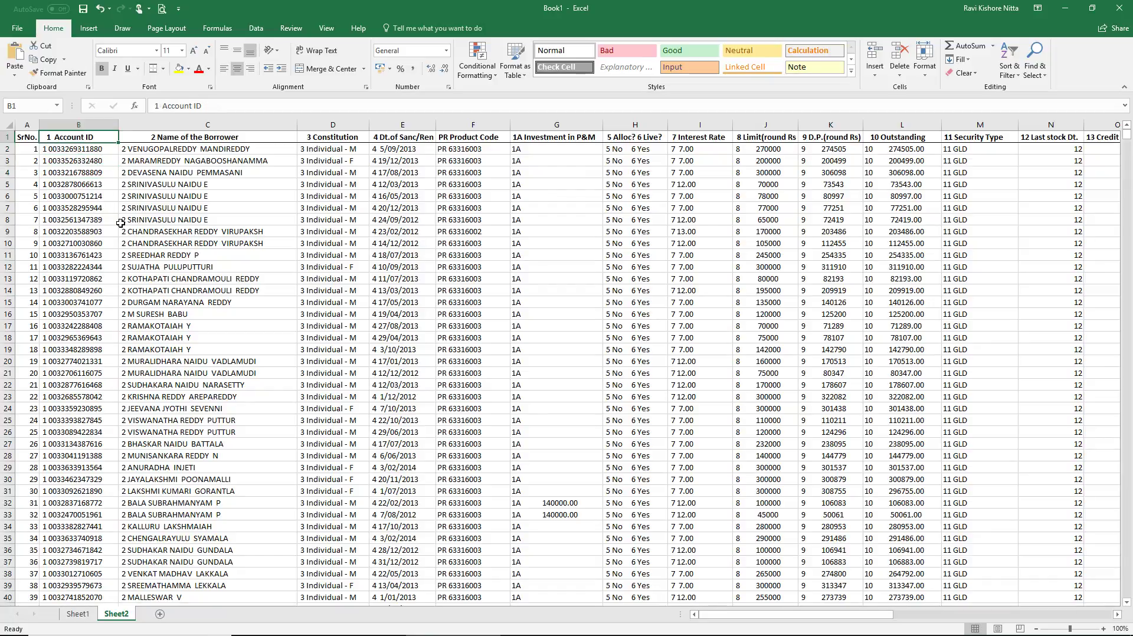
pyautogui.press('Left')
pyautogui.press('Right')
# Replace every "1" followed by a space with nothing throughout the Account ID column.
pyautogui.click(81, 125)
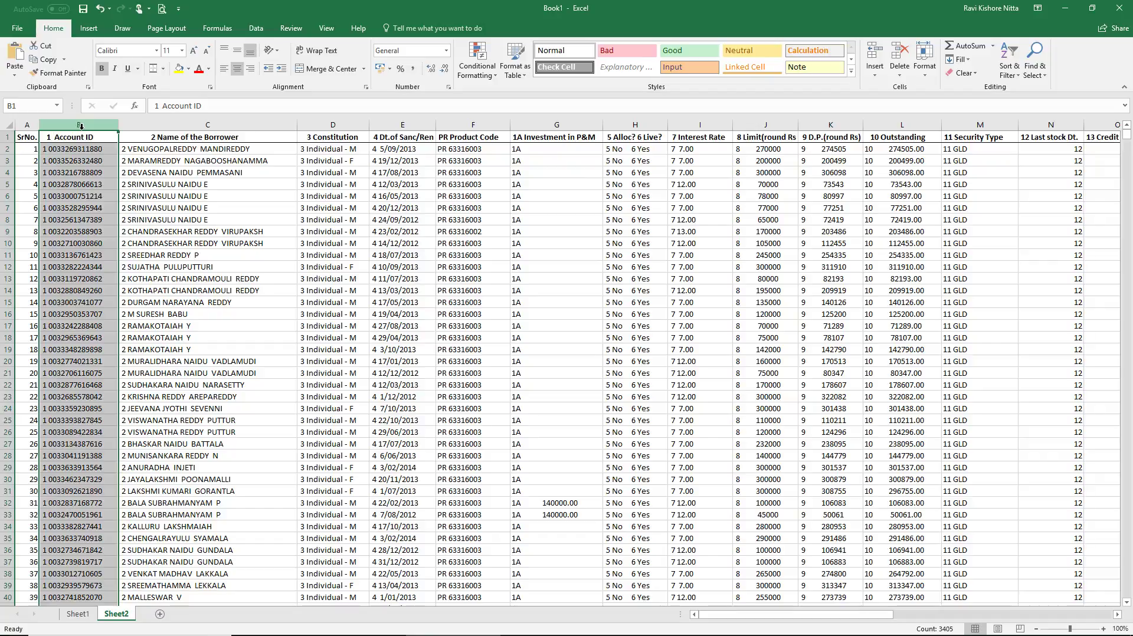
pyautogui.hotkey('ctrl', 'h')
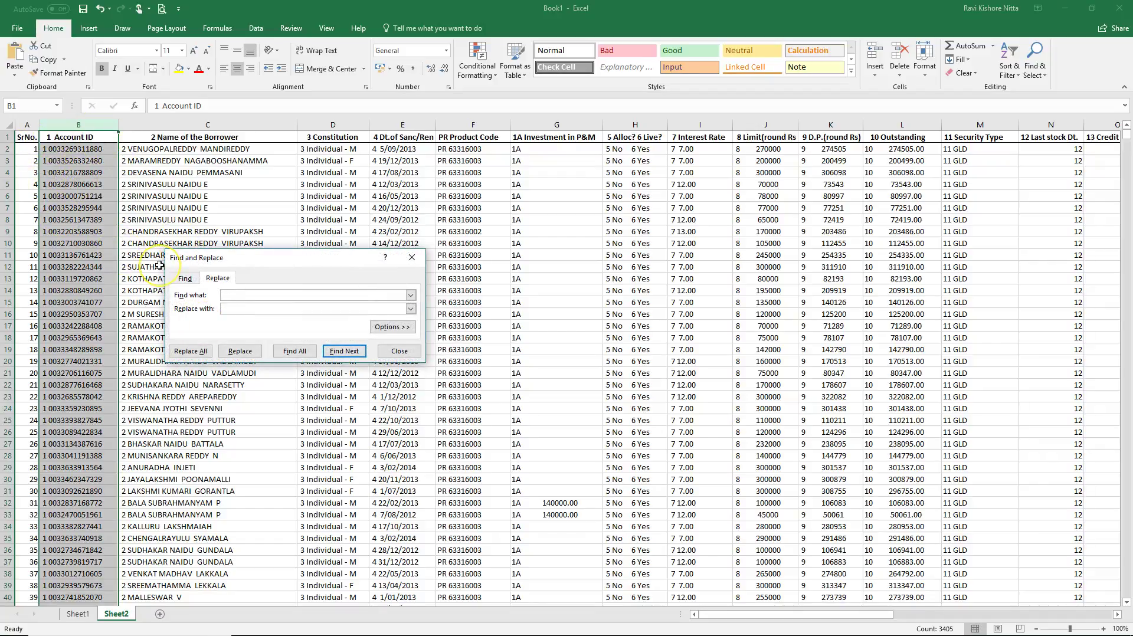
pyautogui.click(179, 351)
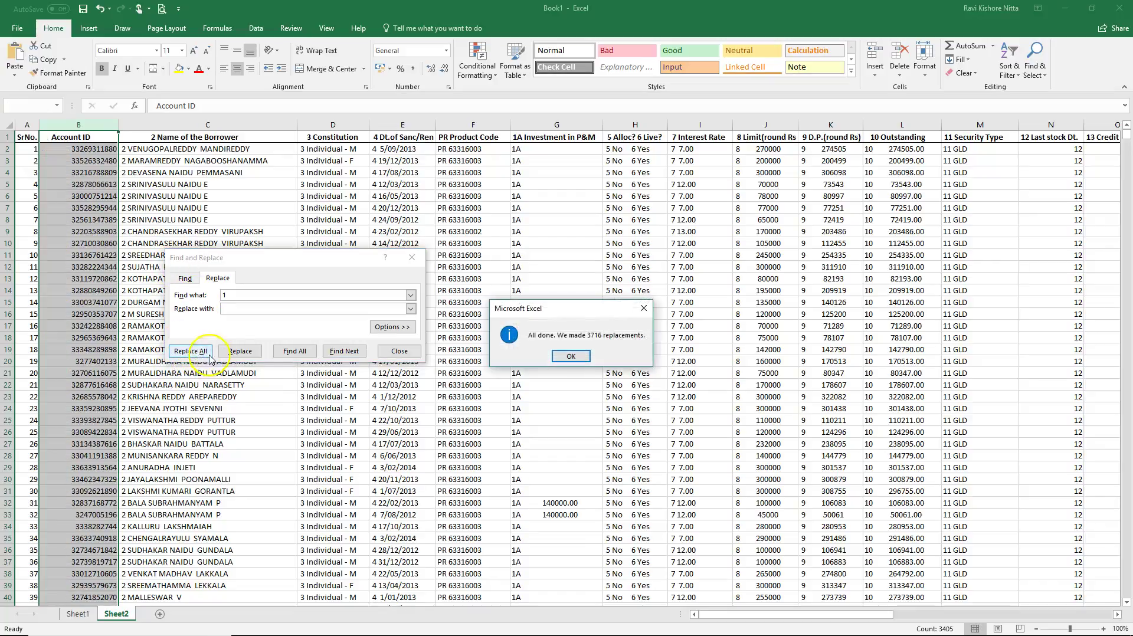
pyautogui.click(581, 358)
pyautogui.click(396, 354)
pyautogui.click(260, 158)
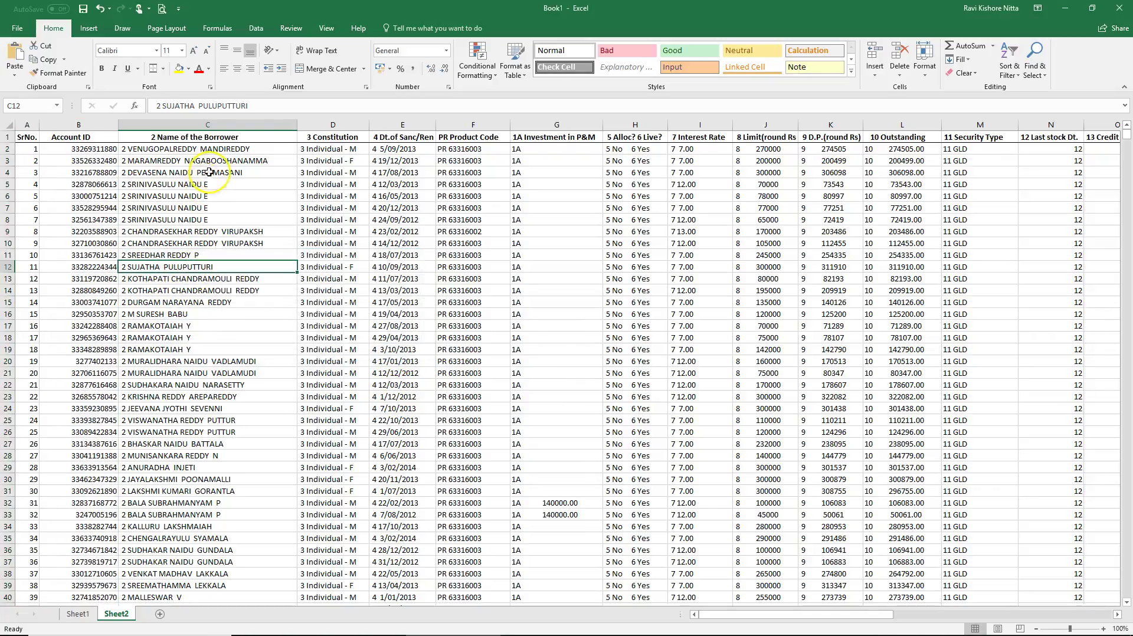
# Replace every "2" followed by a space with nothing throughout the Name of the Borrower column.
pyautogui.click(262, 124)
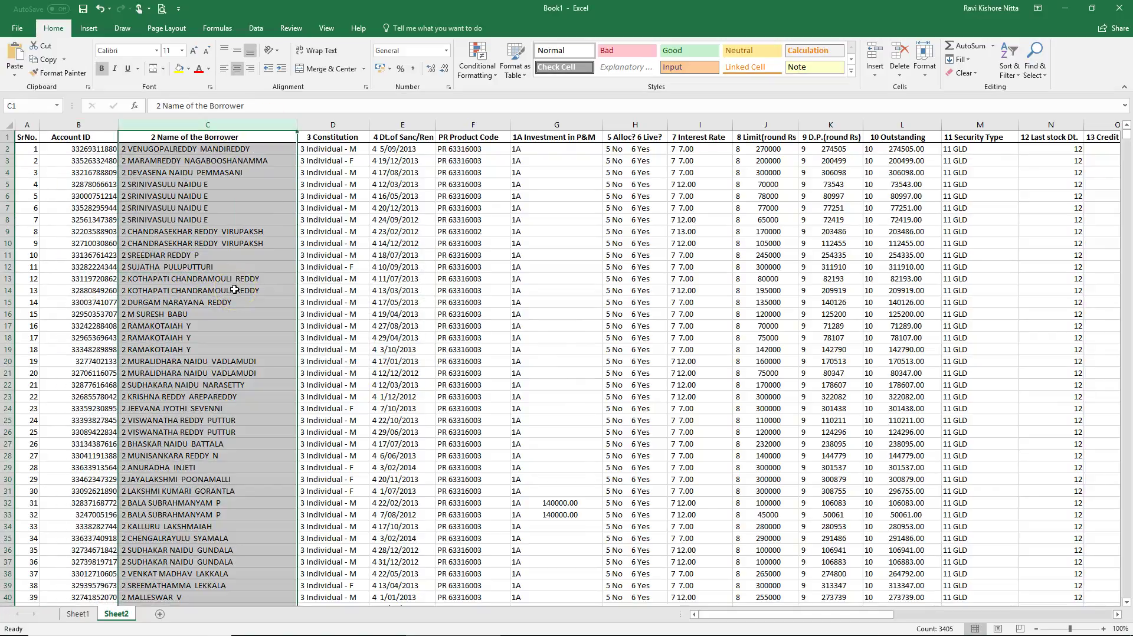
pyautogui.hotkey('ctrl', 'h')
pyautogui.click(251, 323)
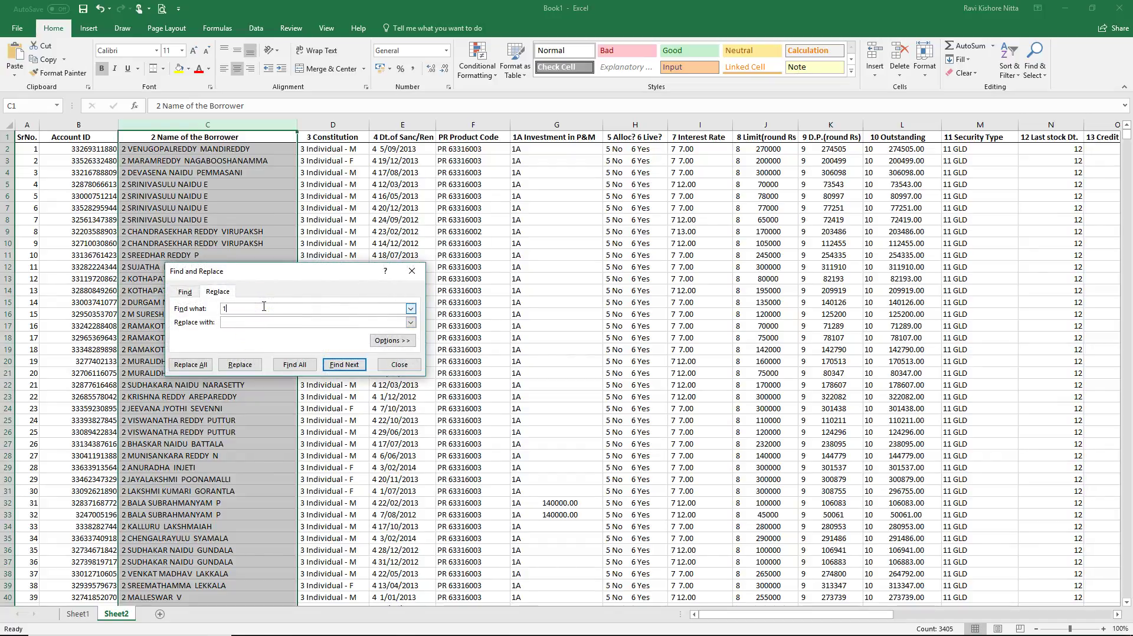
pyautogui.click(264, 306)
pyautogui.write('2')
pyautogui.click(190, 365)
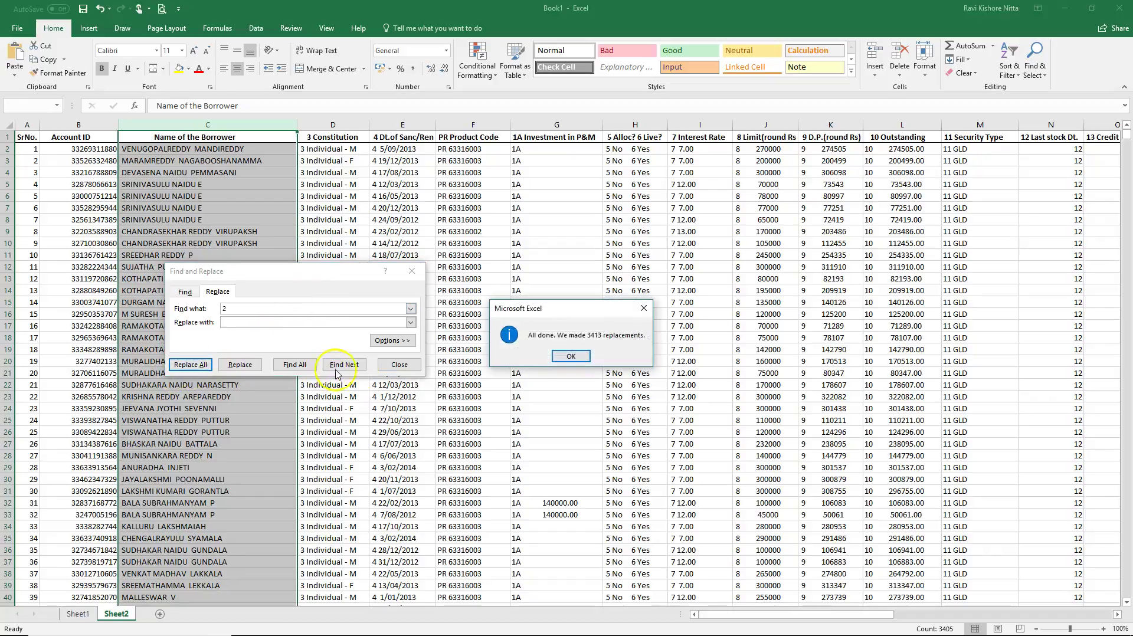
pyautogui.click(569, 356)
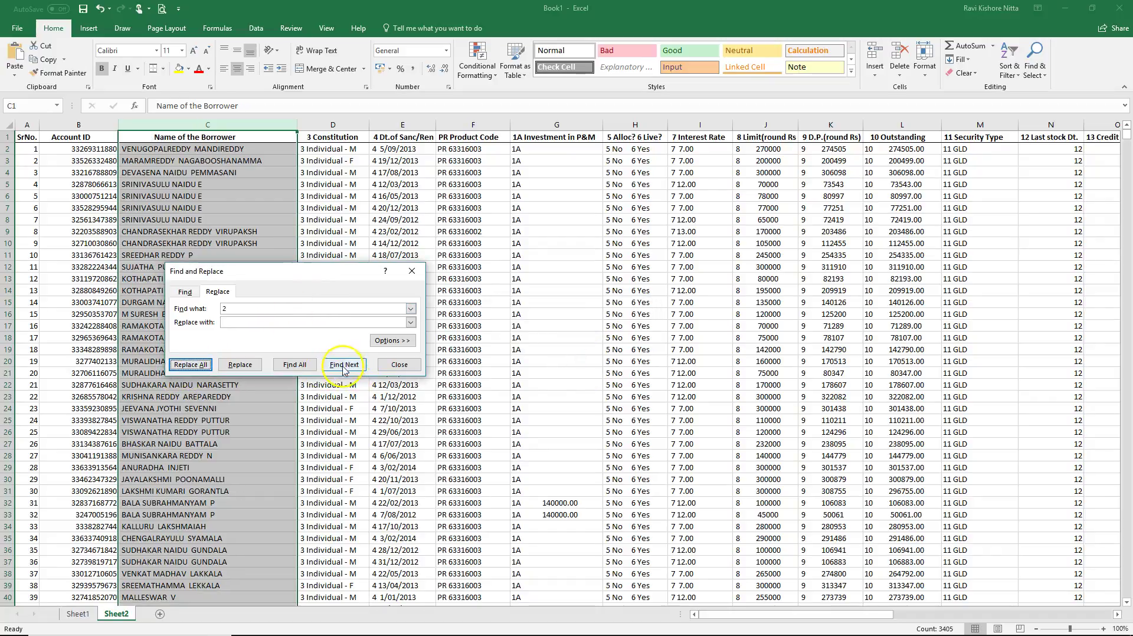
pyautogui.click(399, 366)
pyautogui.click(265, 278)
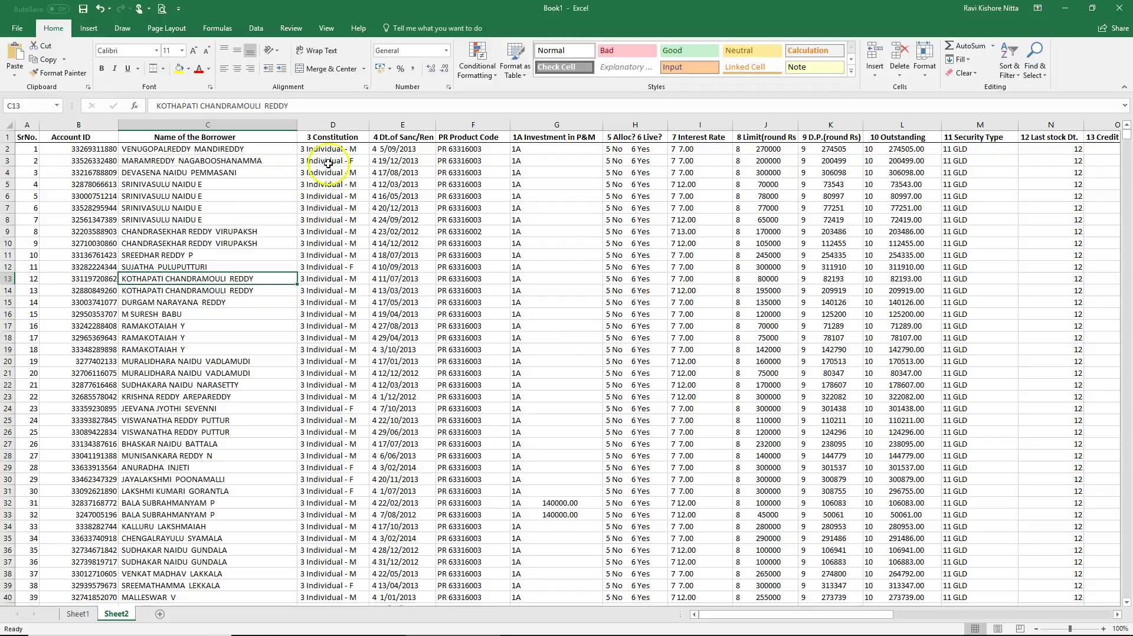
# Replace every "3" followed by a space with nothing throughout the Constitution column.
pyautogui.click(348, 122)
pyautogui.hotkey('ctrl', 'h')
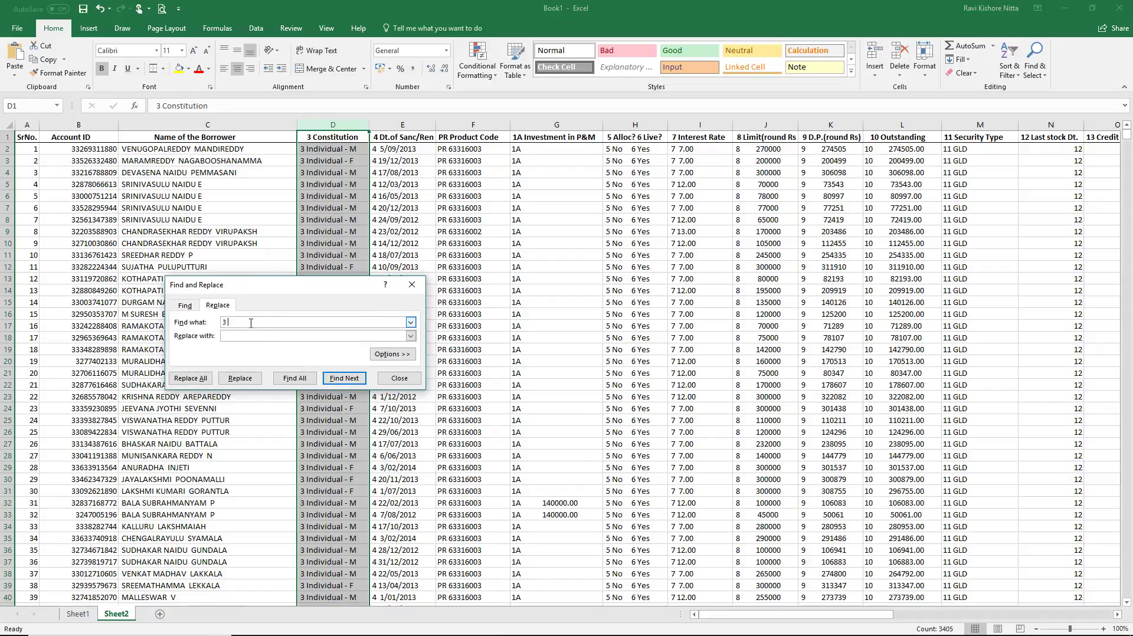
pyautogui.click(190, 380)
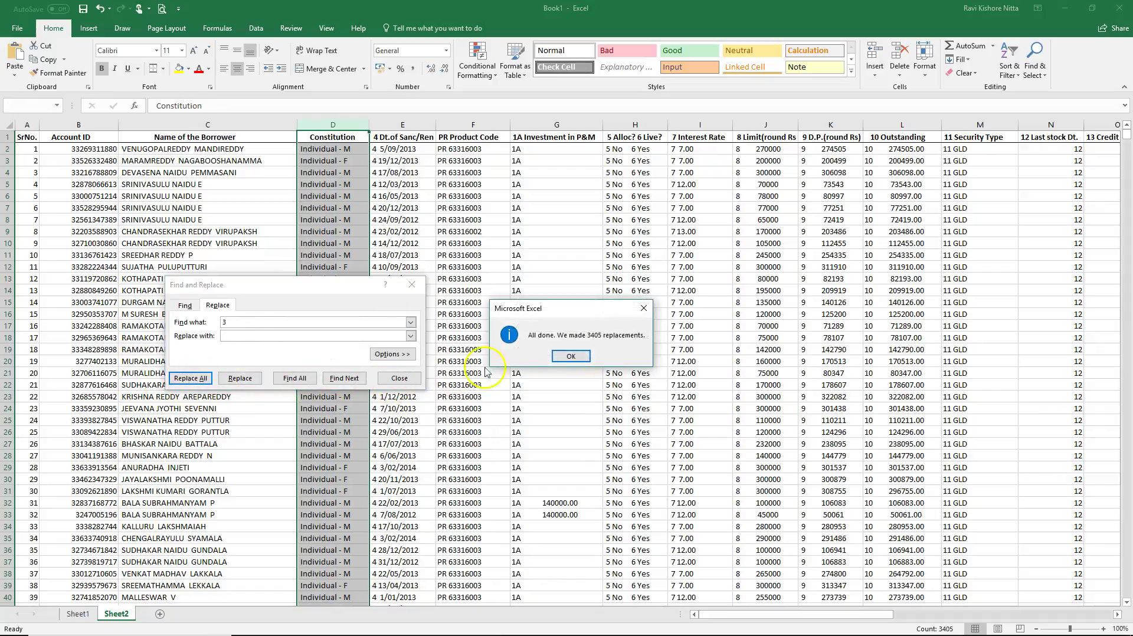
pyautogui.click(570, 356)
pyautogui.click(399, 378)
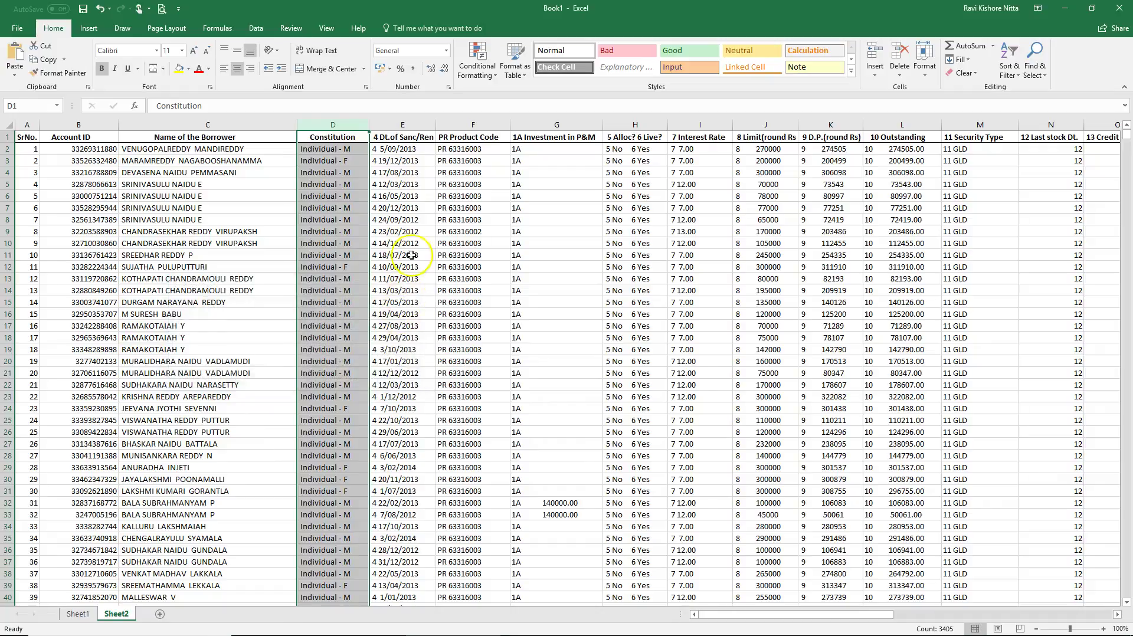
# Replace every "4" followed by a space with nothing throughout the Dt.of Sanc/Ren column.
pyautogui.click(413, 255)
pyautogui.click(407, 125)
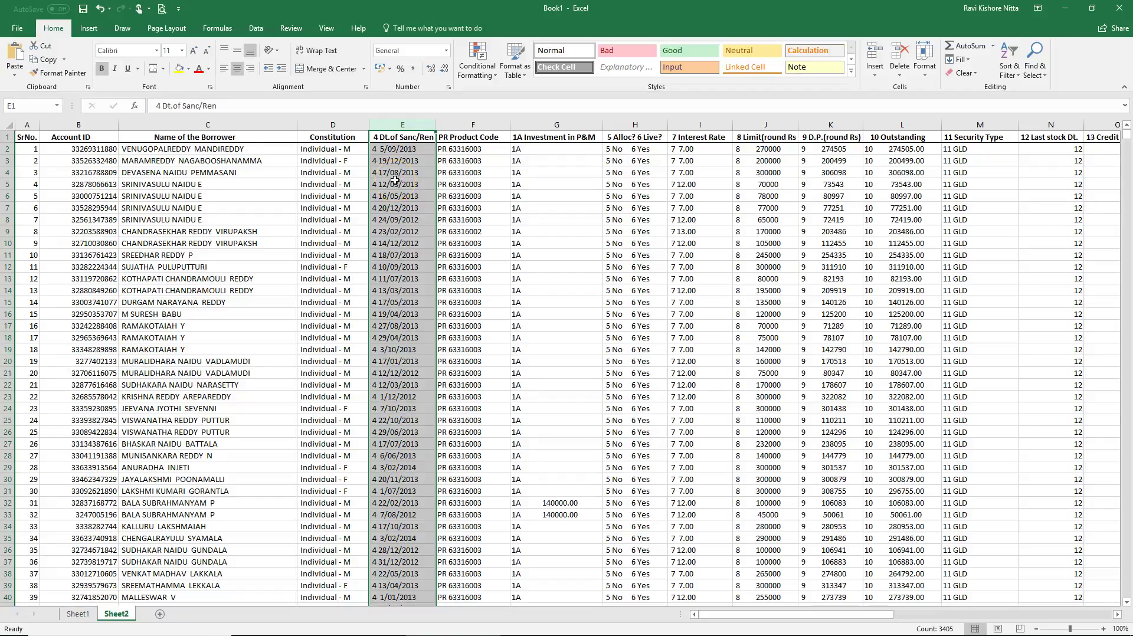
pyautogui.hotkey('ctrl', 'f')
pyautogui.write('3')
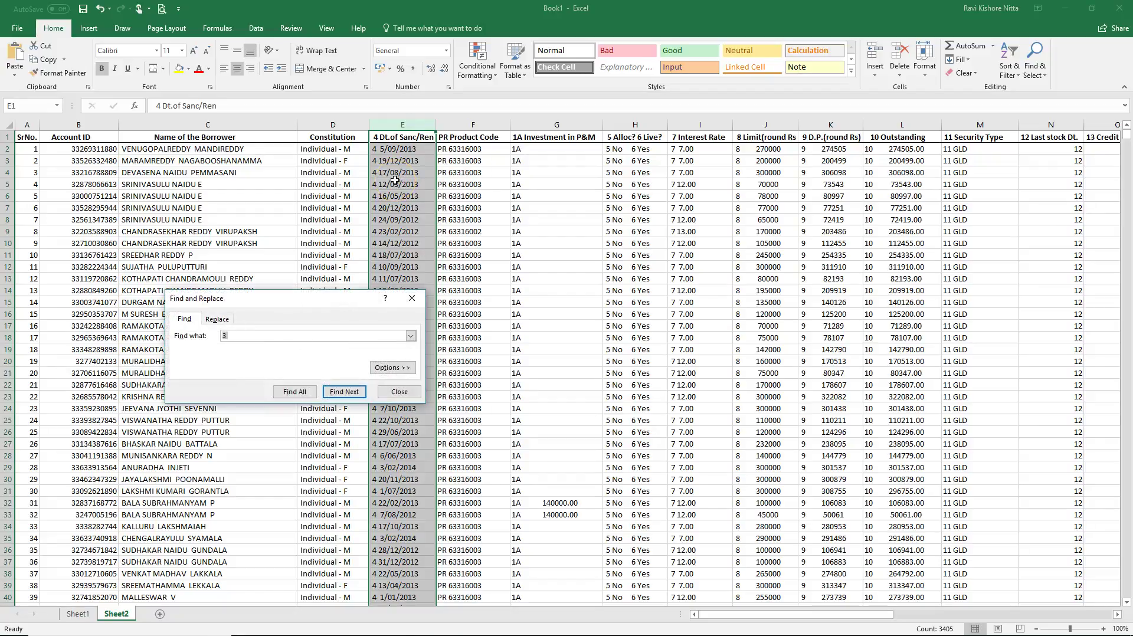
pyautogui.click(219, 319)
pyautogui.click(267, 339)
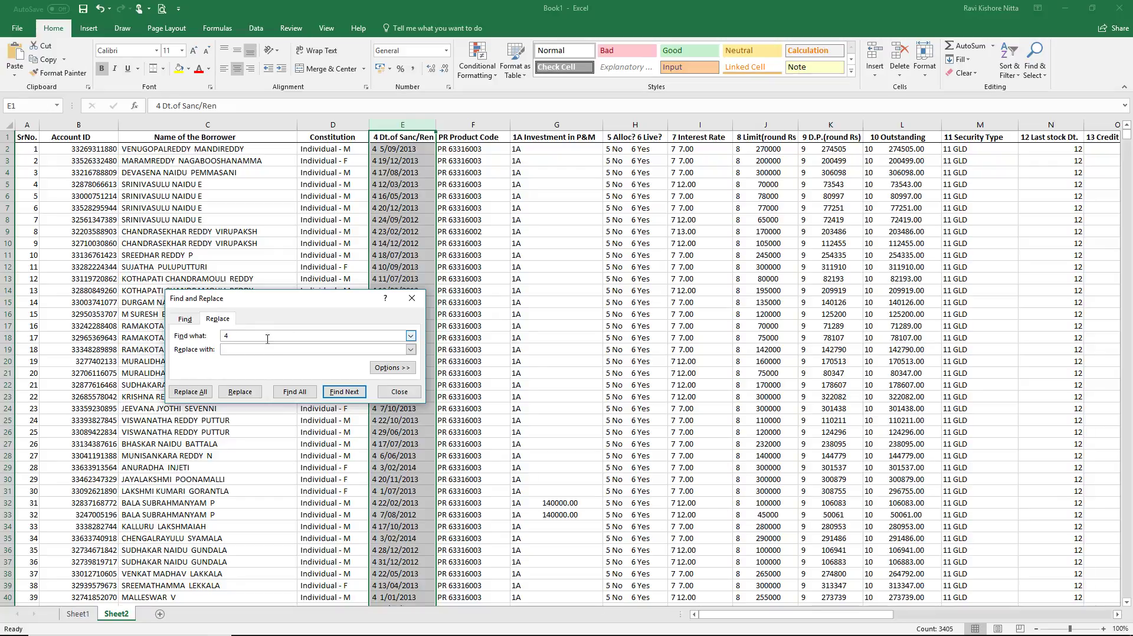
pyautogui.click(188, 392)
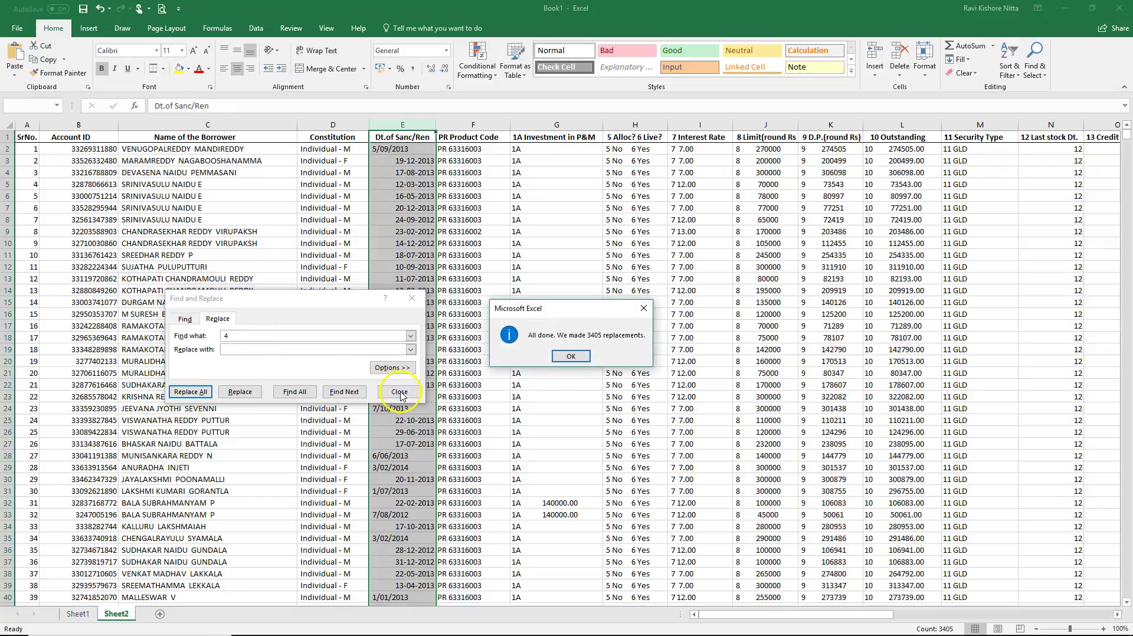
pyautogui.click(570, 356)
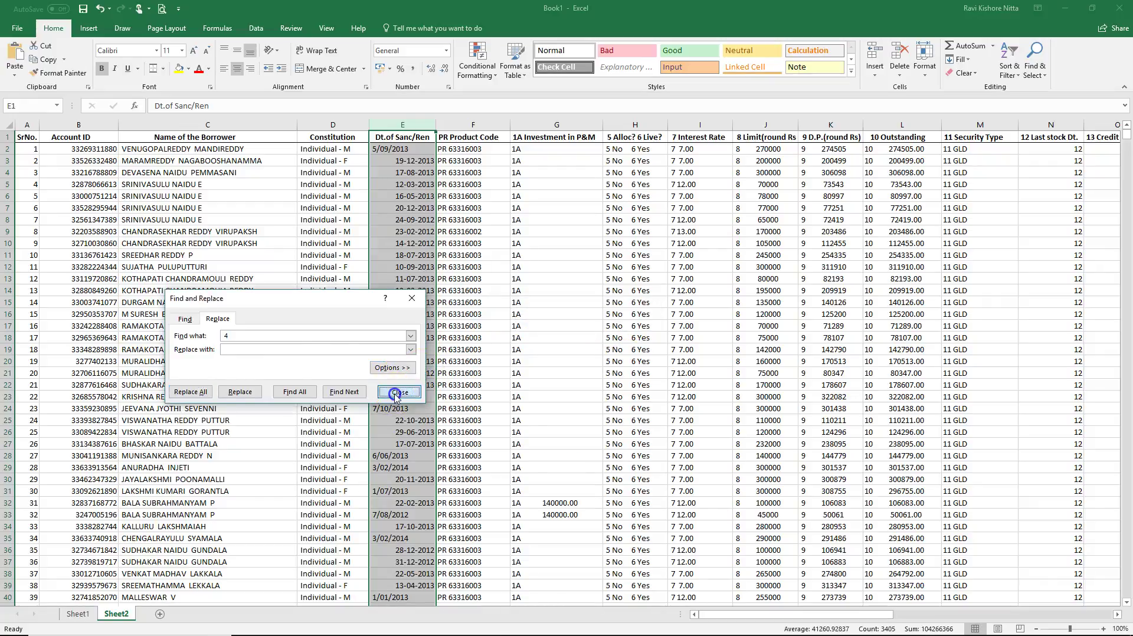
pyautogui.click(396, 392)
# Examine how the date values in the first rows of the Dt.of Sanc/Ren column are stored and aligned.
pyautogui.click(405, 184)
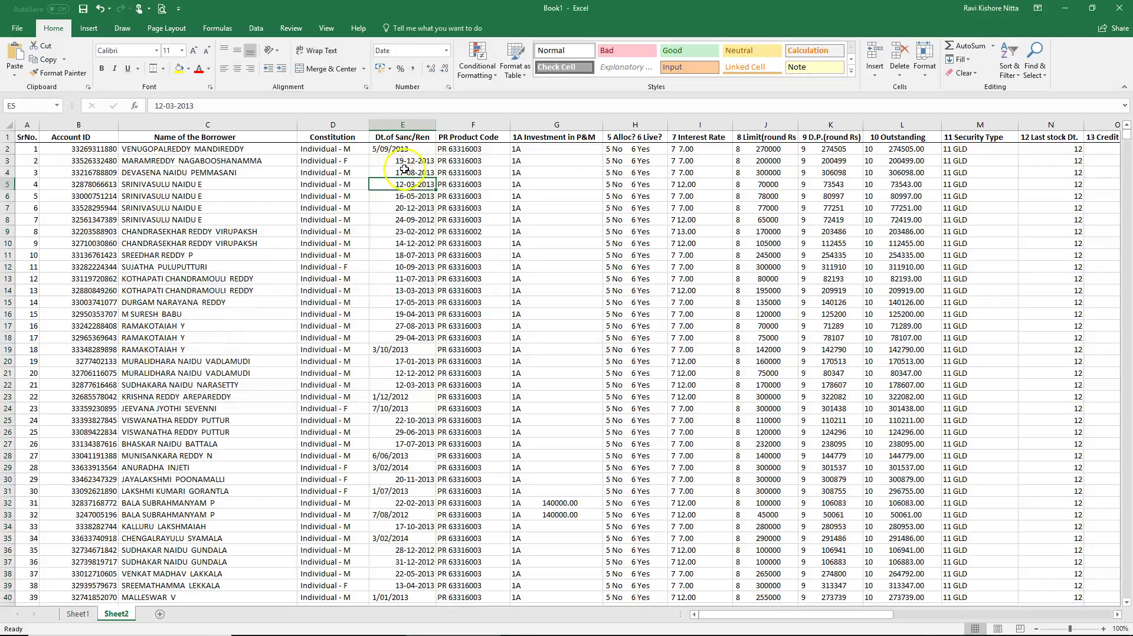
pyautogui.click(420, 152)
pyautogui.press('Down')
pyautogui.press('Down')
pyautogui.press('Down')
pyautogui.press('Down')
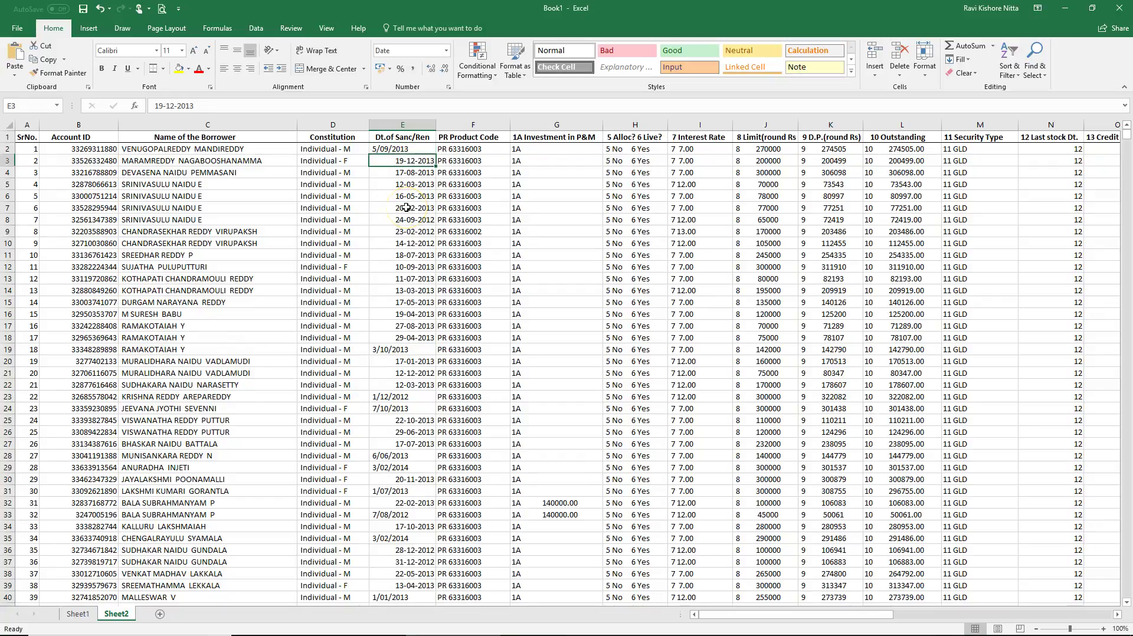
pyautogui.press('Up')
pyautogui.press('Up')
pyautogui.press('Up')
pyautogui.press('Up')
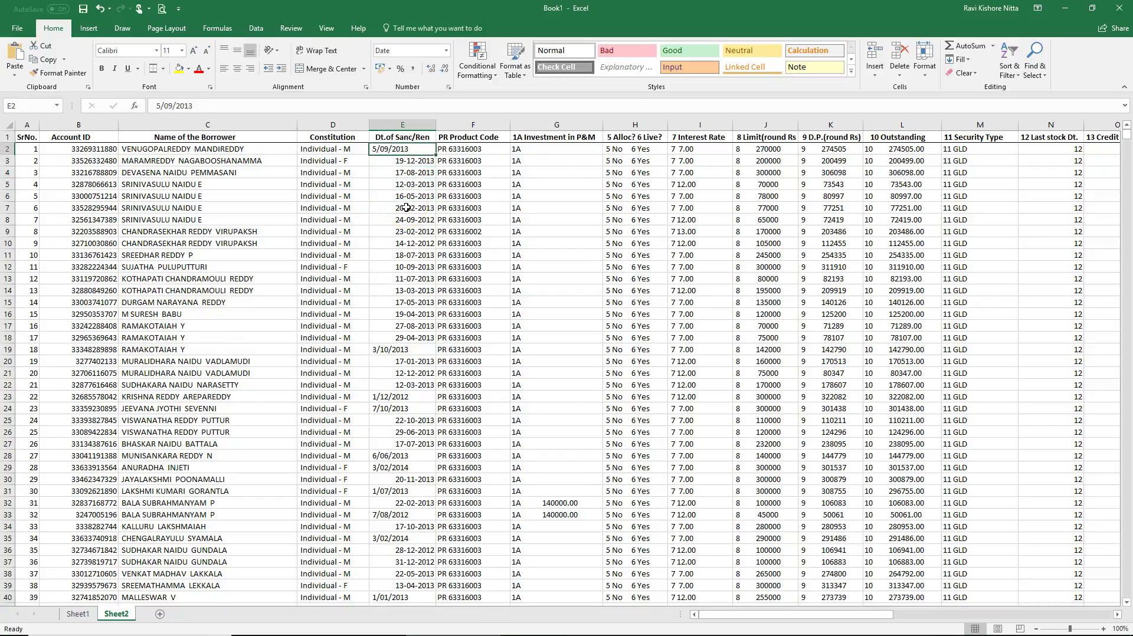
# Apply the Date number format *14-03-2012 with the English (India) locale to the Dt.of Sanc/Ren column.
pyautogui.click(487, 124)
pyautogui.rightClick(395, 125)
pyautogui.click(422, 253)
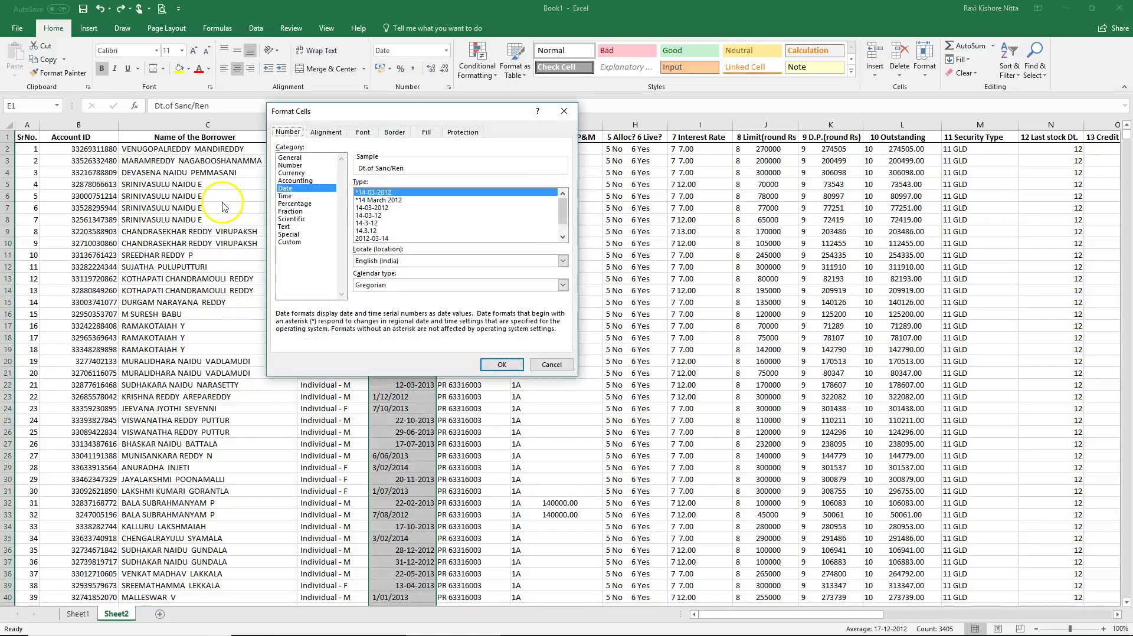
pyautogui.click(490, 361)
# Insert a blank column between Dt.of Sanc/Ren and PR Product Code.
pyautogui.click(478, 243)
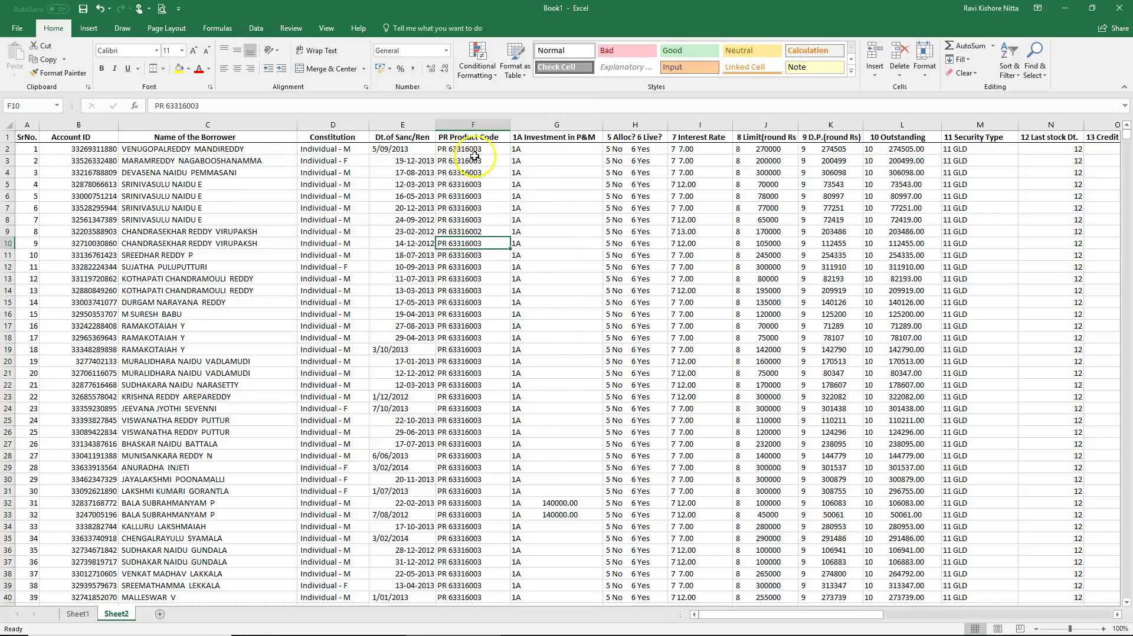
pyautogui.click(478, 125)
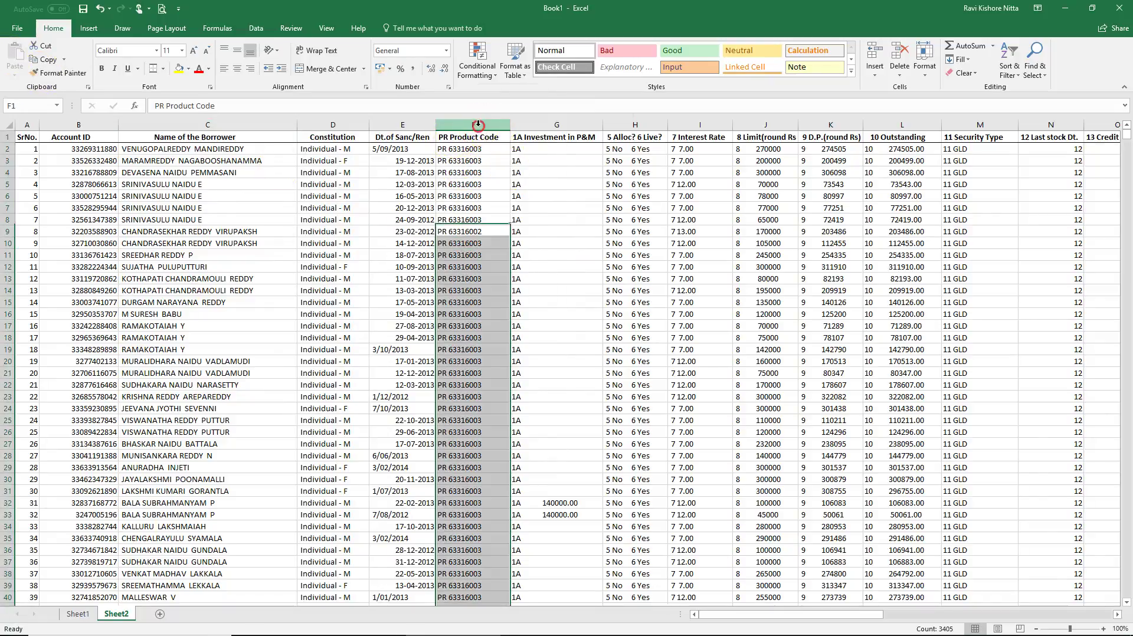
pyautogui.rightClick(478, 125)
pyautogui.click(531, 209)
pyautogui.click(469, 208)
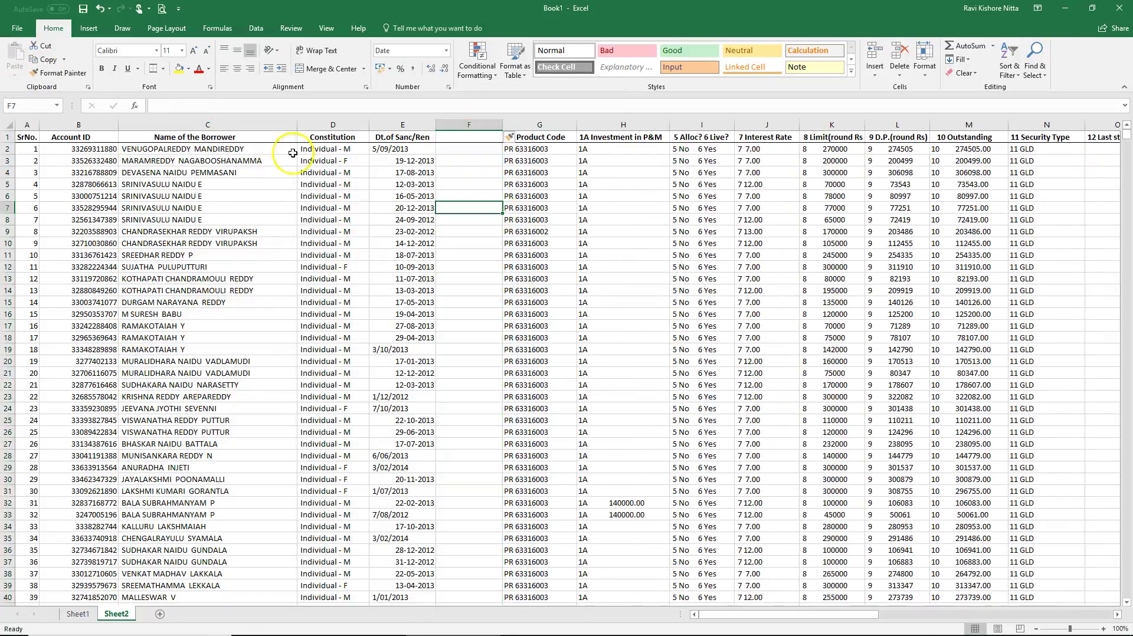
# Turn on filtering for the whole sheet, including the blank column F.
pyautogui.click(7, 126)
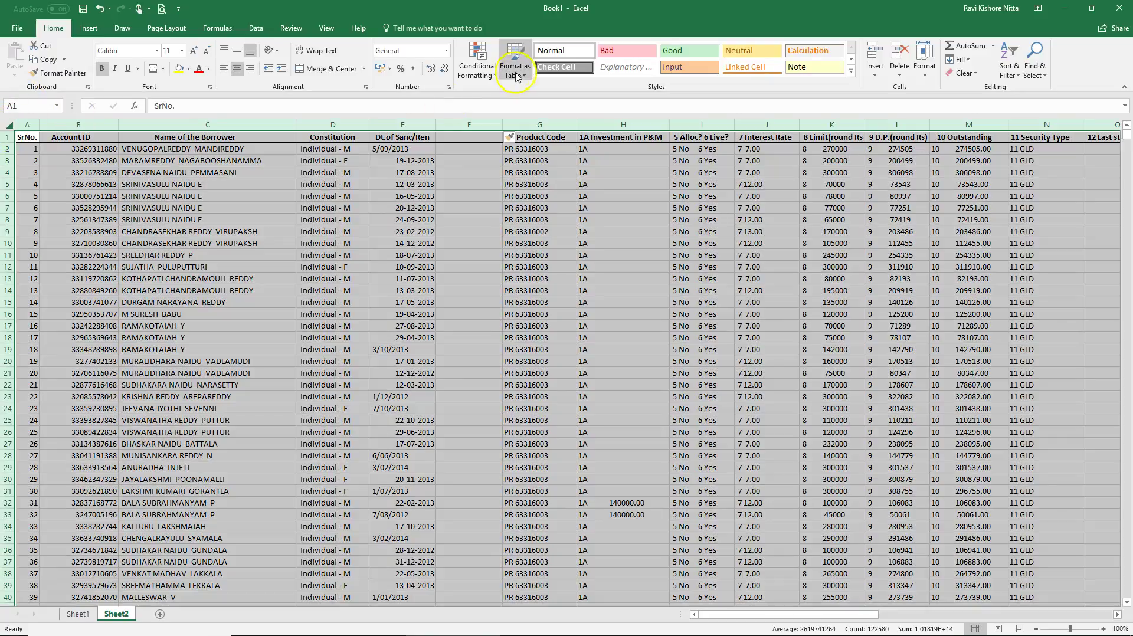
pyautogui.click(256, 29)
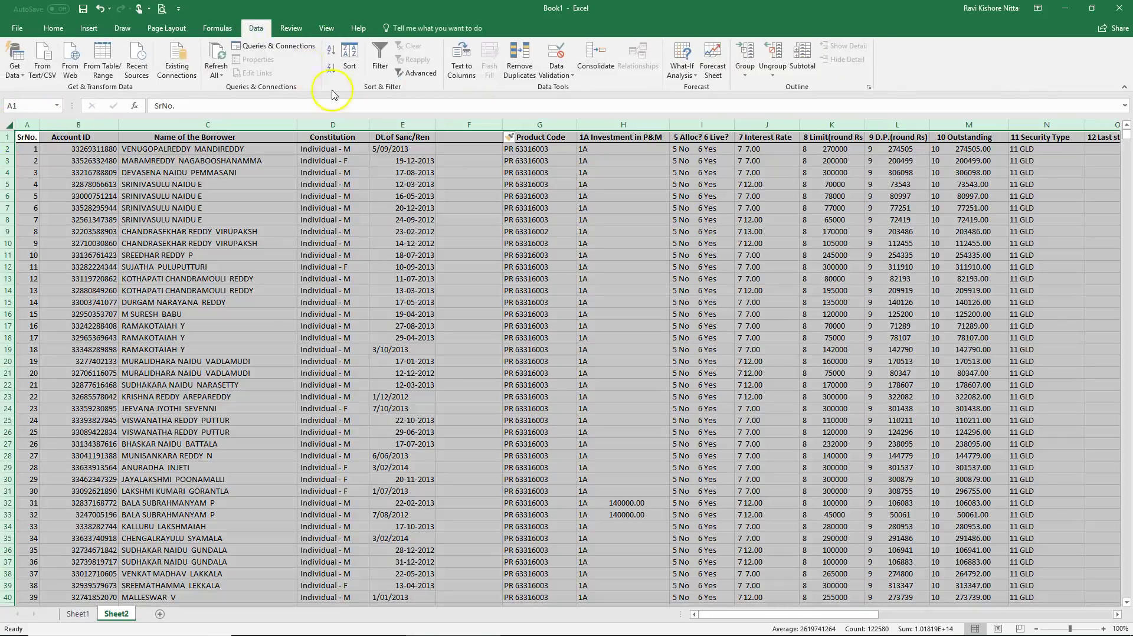
pyautogui.click(380, 59)
pyautogui.click(402, 208)
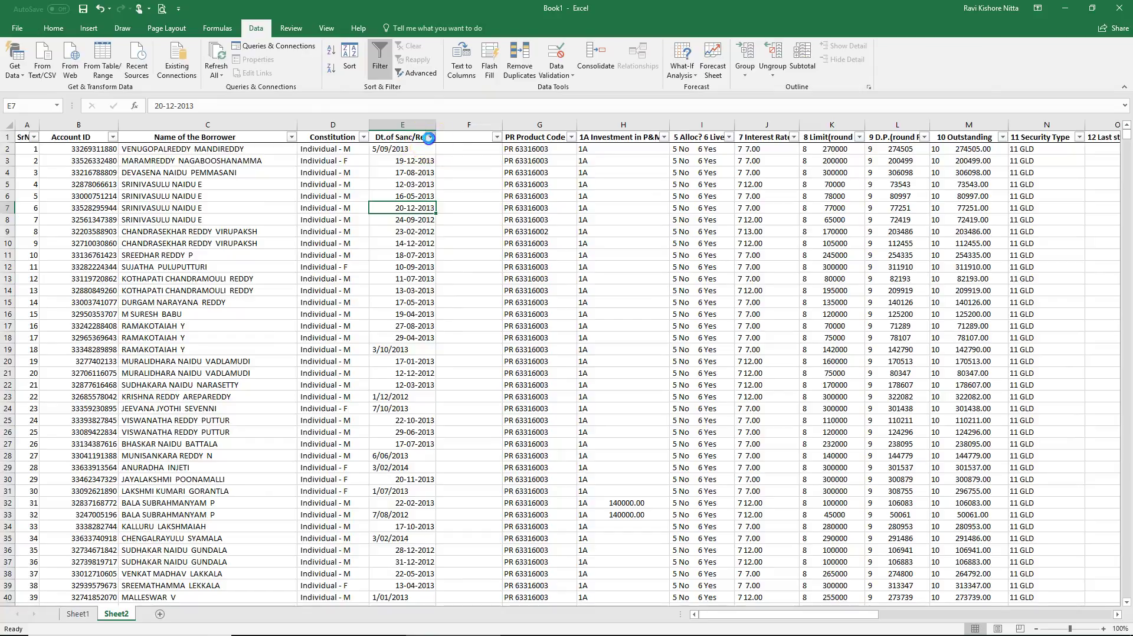
# Filter the Dt.of Sanc/Ren column to exclude all year groups from 2014 down to 1999, keeping only the dates stored as text.
pyautogui.click(430, 137)
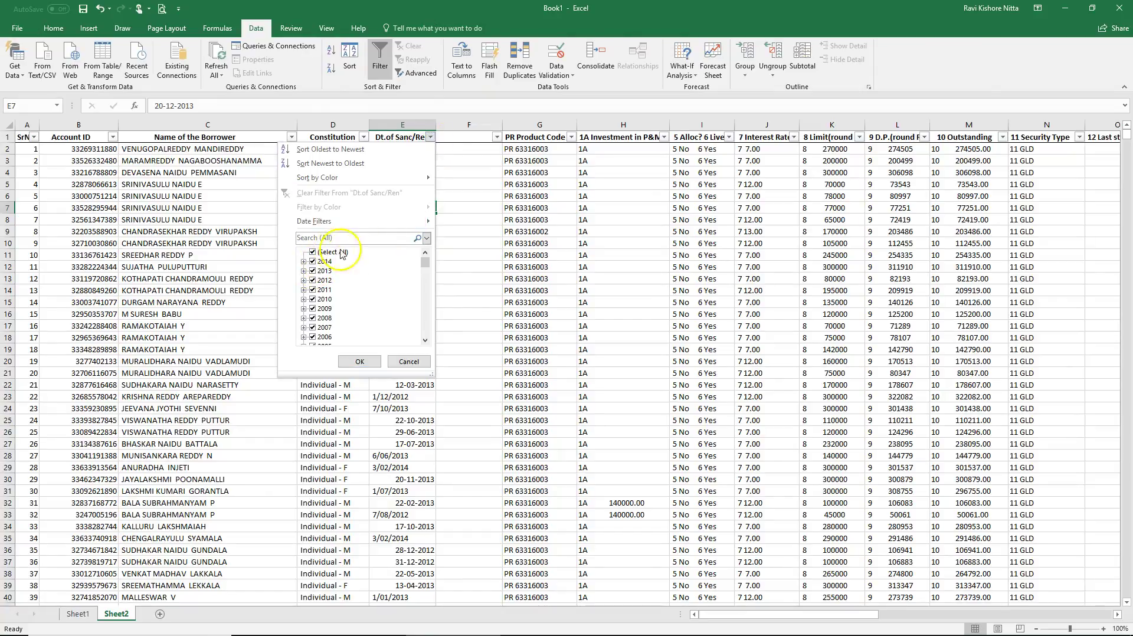
pyautogui.moveTo(424, 263); pyautogui.dragTo(443, 239)
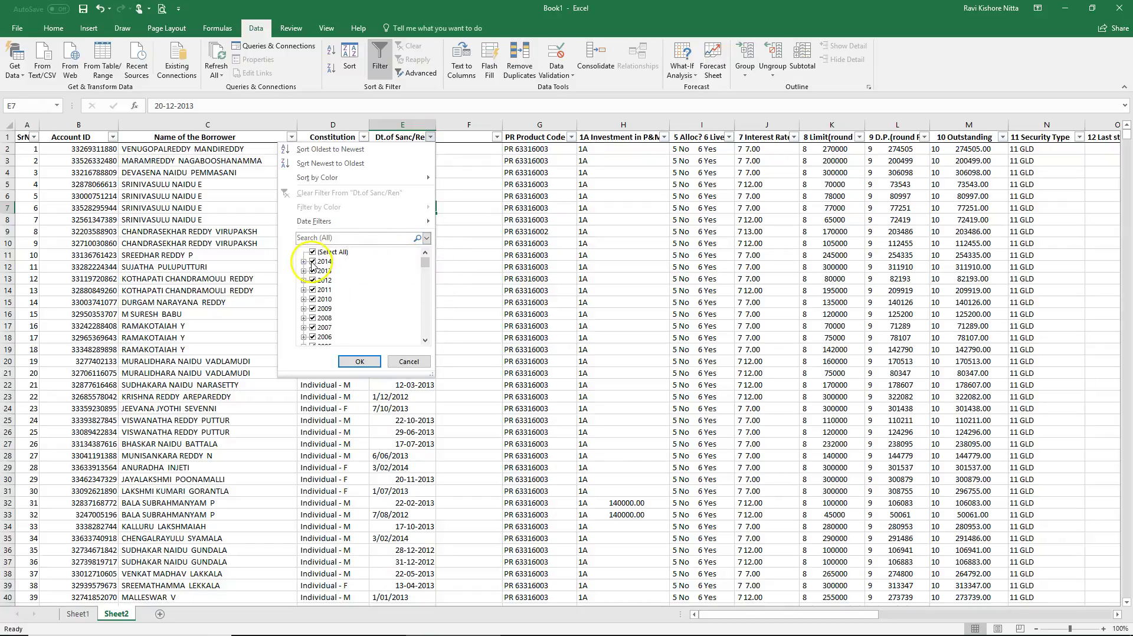
pyautogui.click(313, 262)
pyautogui.click(313, 271)
pyautogui.click(313, 280)
pyautogui.click(313, 299)
pyautogui.click(313, 309)
pyautogui.click(313, 319)
pyautogui.click(313, 328)
pyautogui.click(313, 338)
pyautogui.click(425, 341)
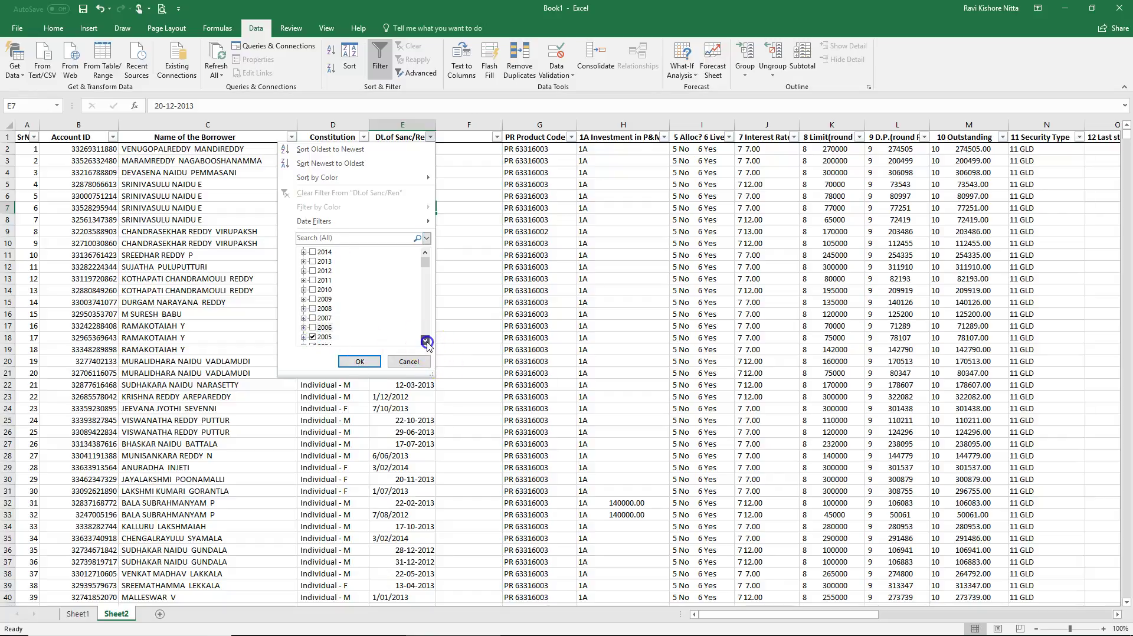
pyautogui.click(425, 341)
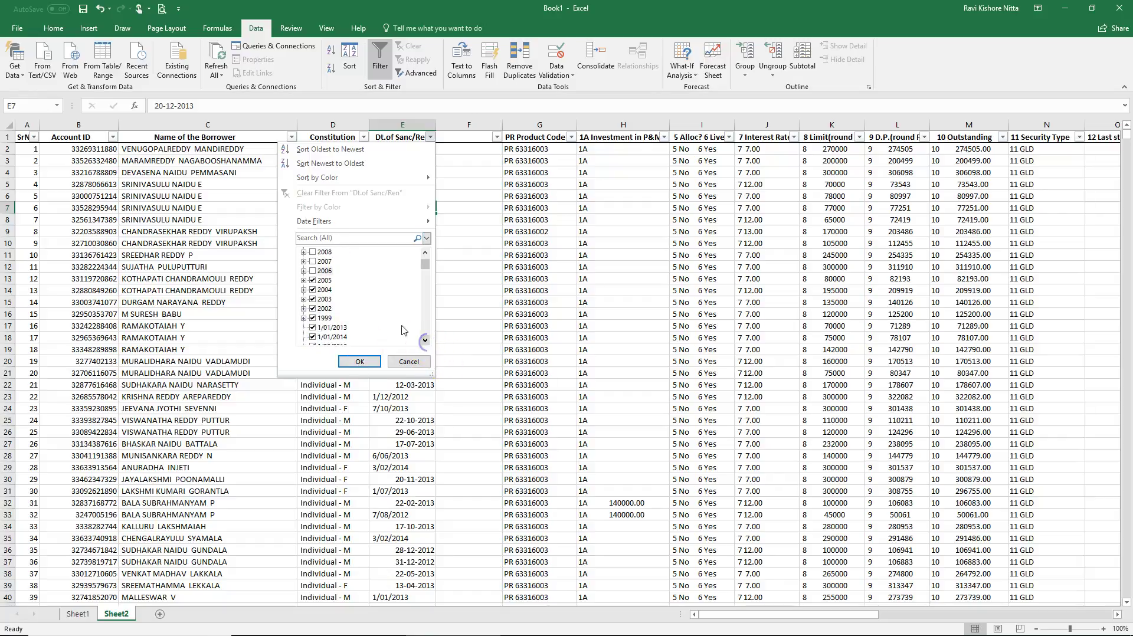
pyautogui.click(313, 280)
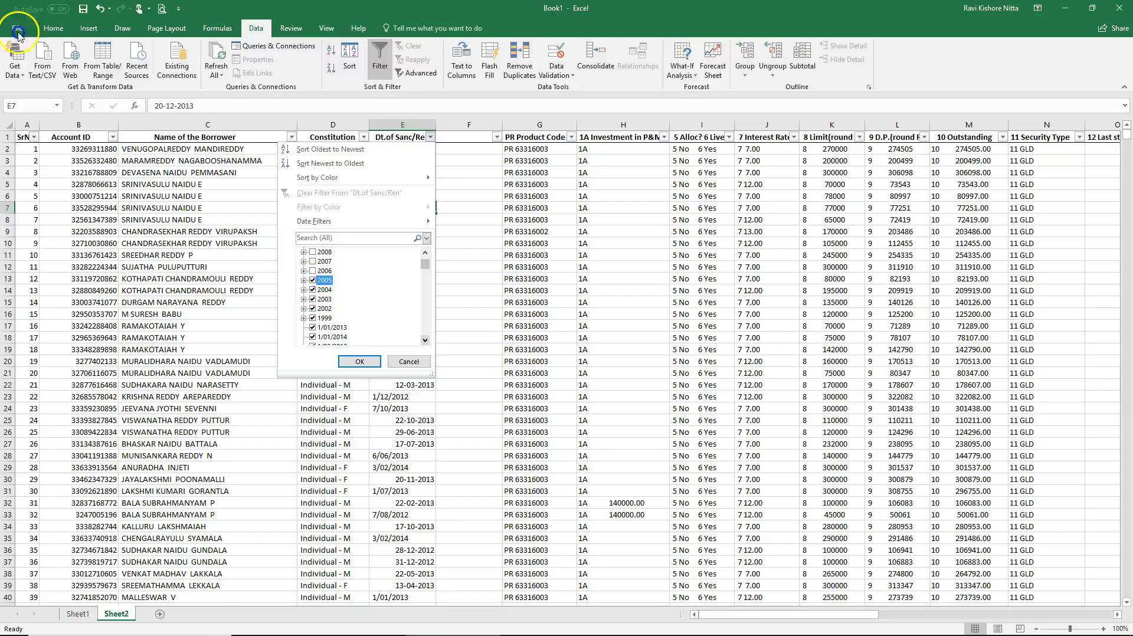
pyautogui.click(312, 299)
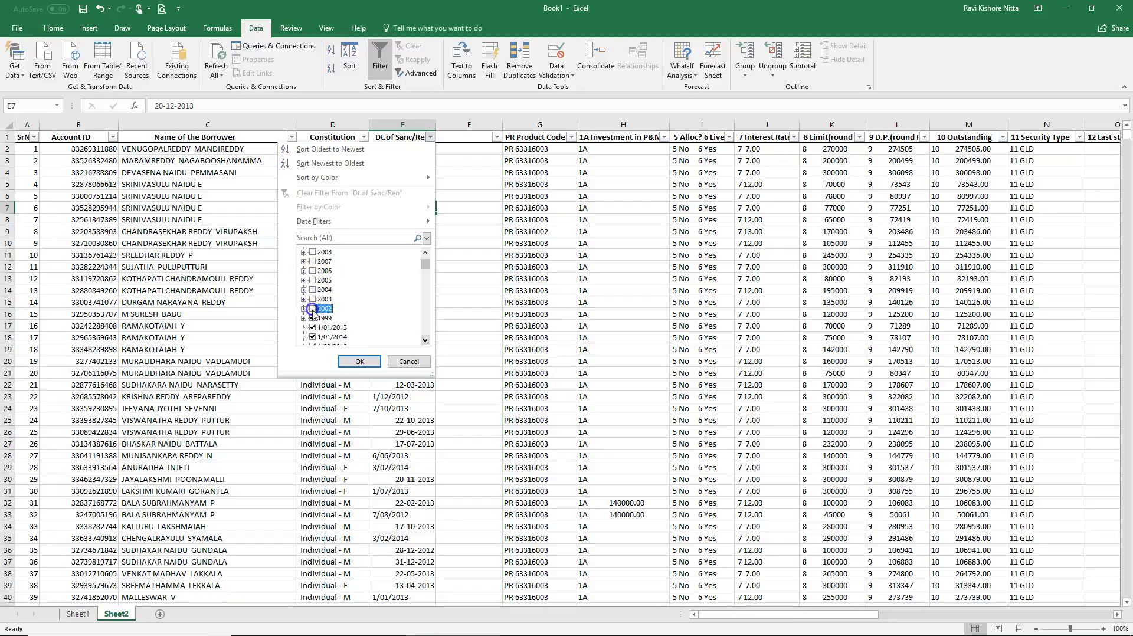
pyautogui.click(359, 361)
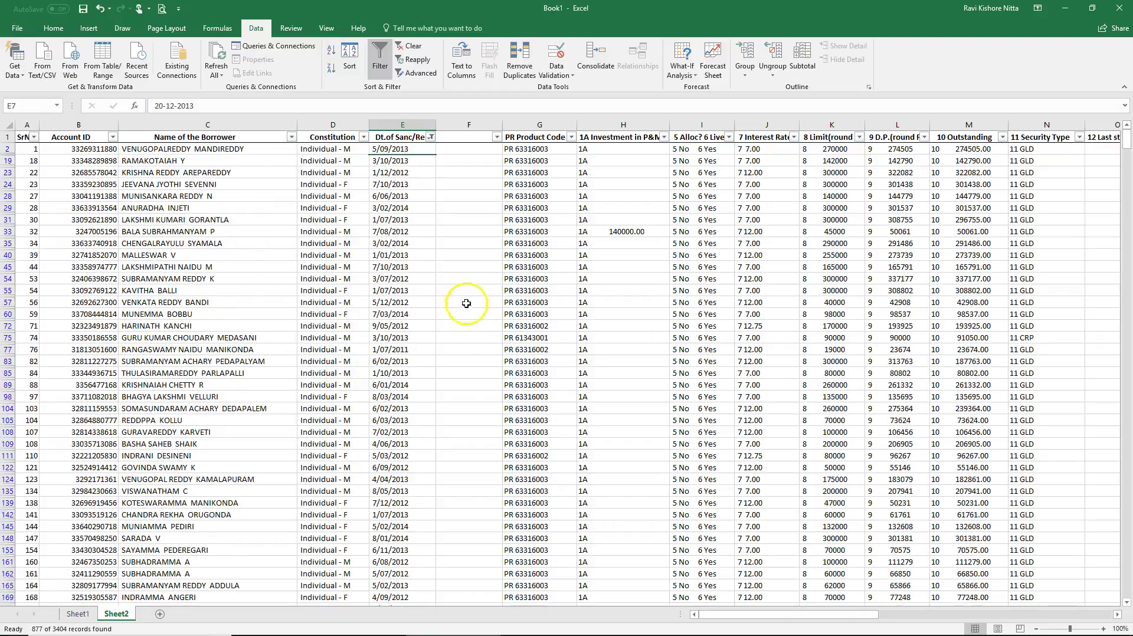
# Enter the formula =DATEVALUE(TRIM(E2)) in cell F2 to convert the text date in E2.
pyautogui.click(478, 278)
pyautogui.click(472, 149)
pyautogui.write('=')
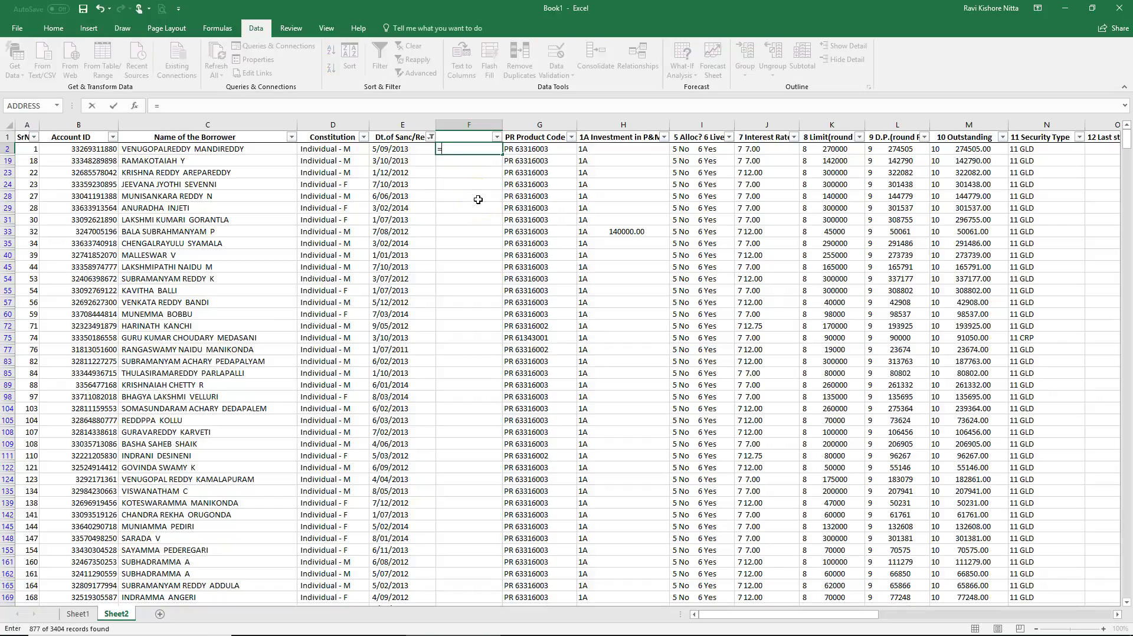
pyautogui.write('datev')
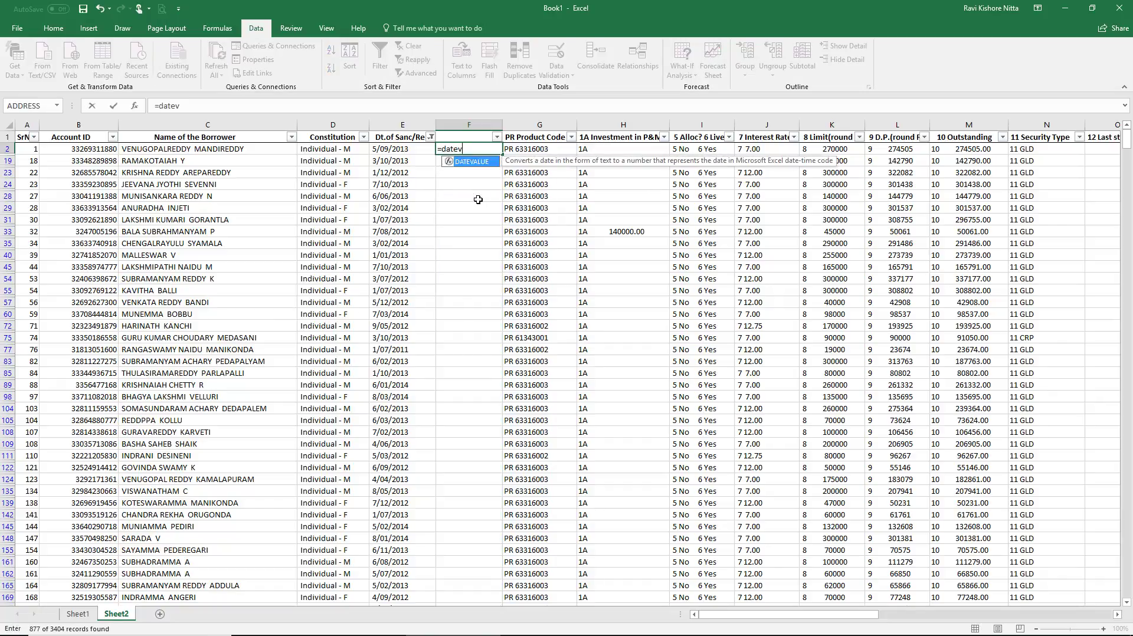
pyautogui.write('alue(')
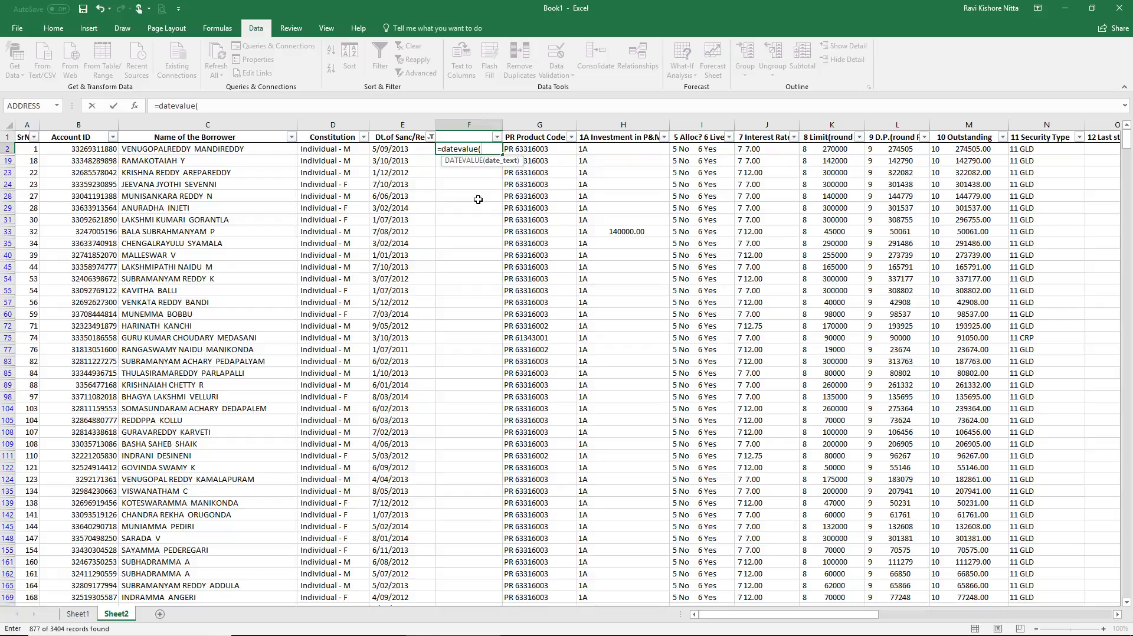
pyautogui.write('trim')
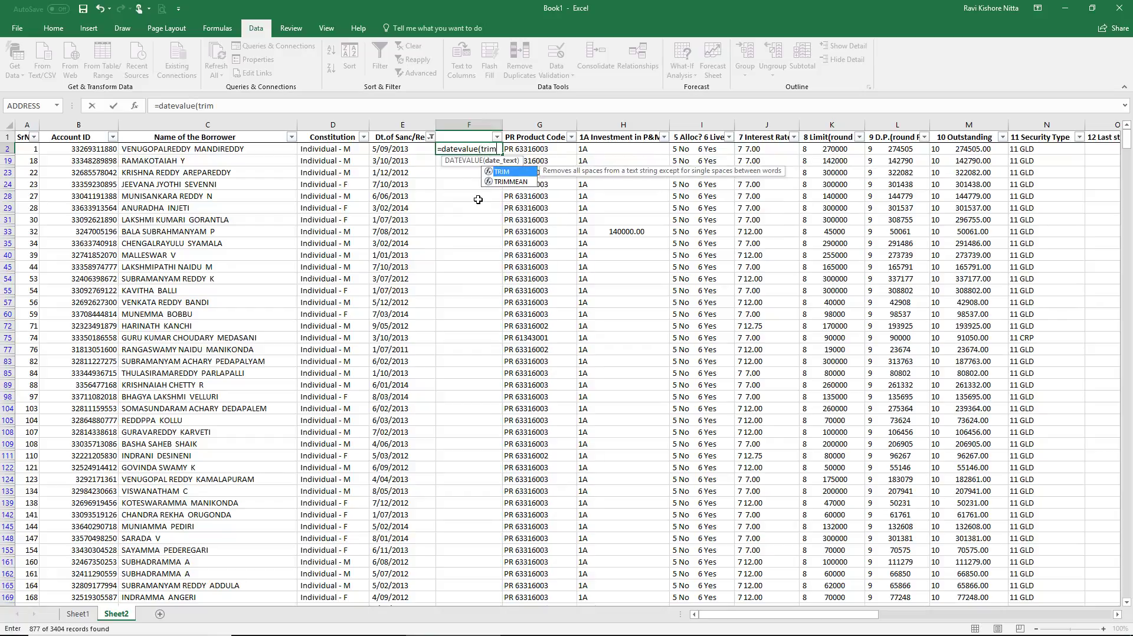
pyautogui.write('(')
pyautogui.click(393, 149)
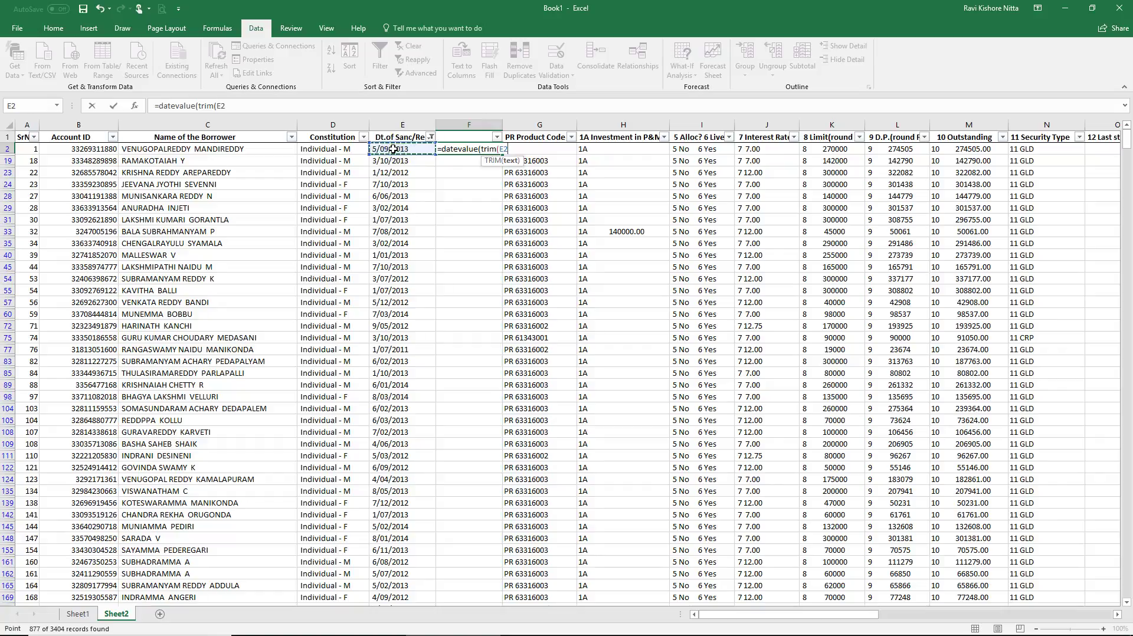
pyautogui.write('))')
pyautogui.press('Return')
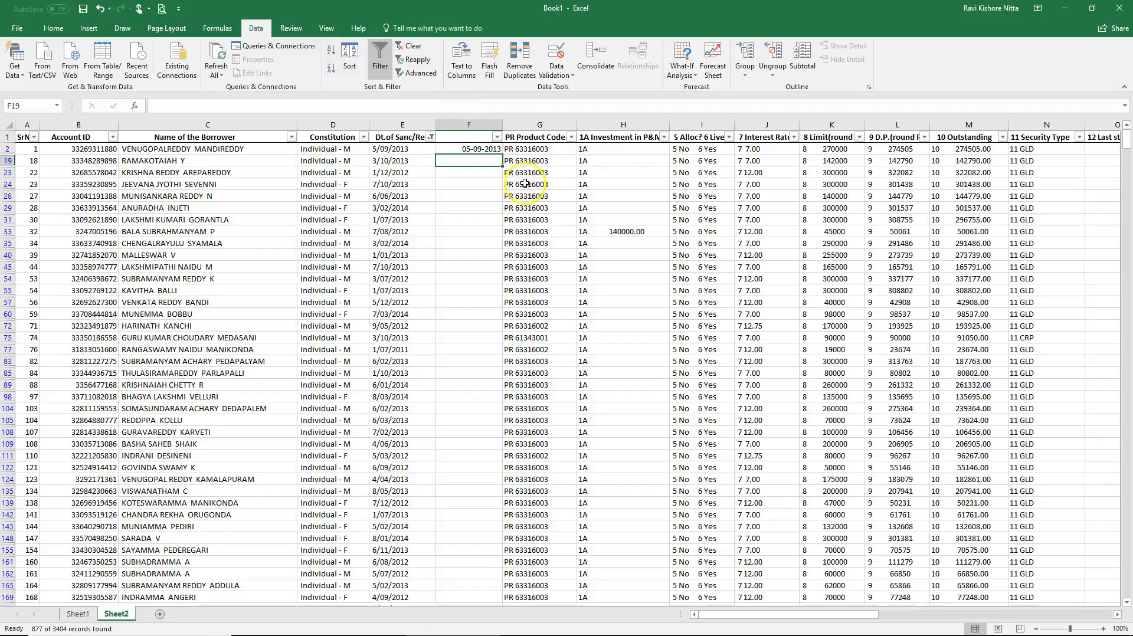
# Fill the F2 formula down column F through all the filtered rows.
pyautogui.click(487, 150)
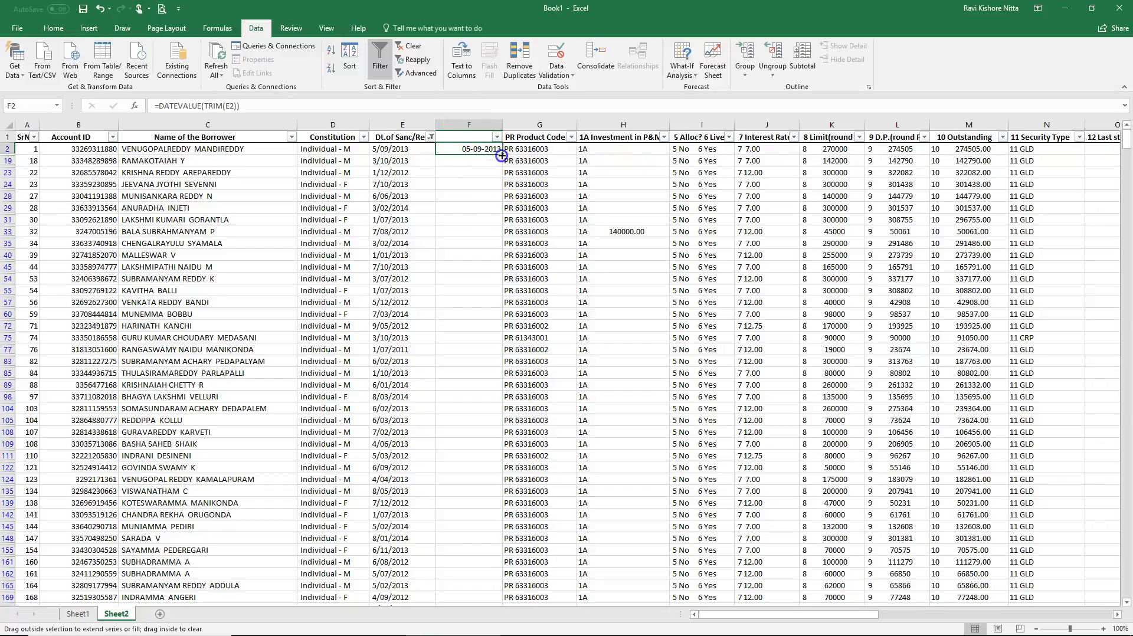
pyautogui.doubleClick(501, 154)
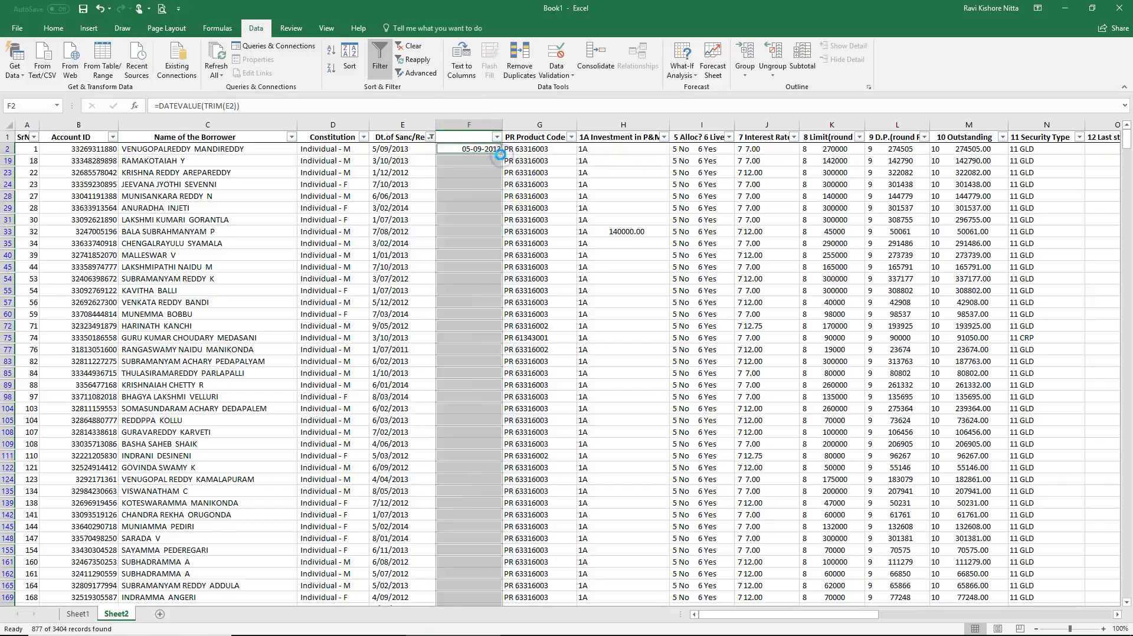
pyautogui.click(480, 219)
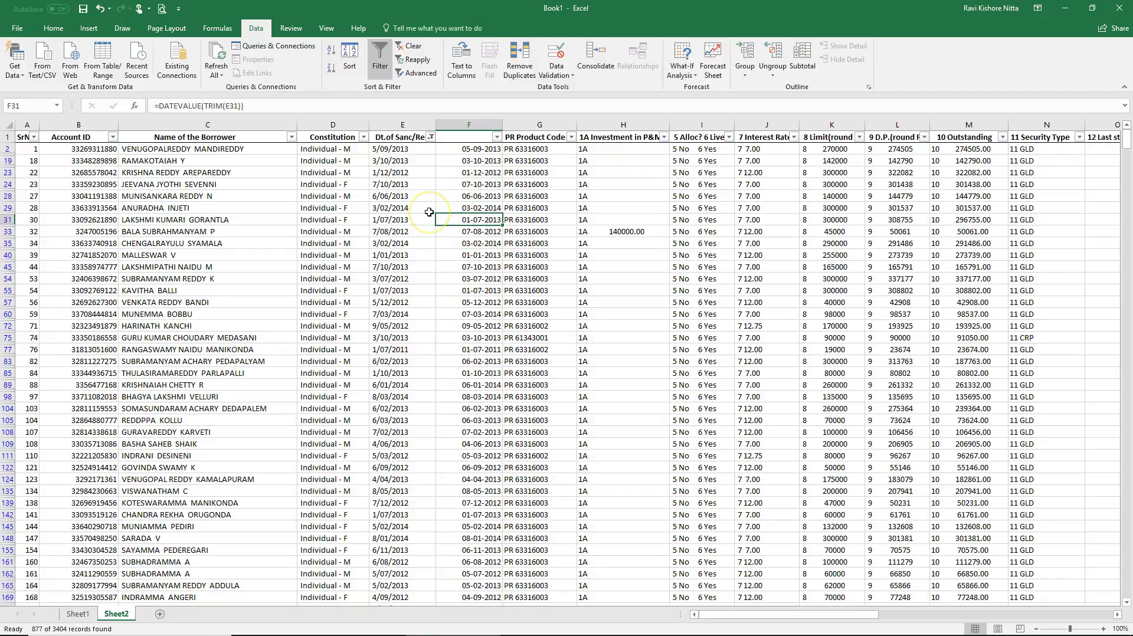
# Copy the converted dates in column F from F2 to the last record and paste them as values into Dt.of Sanc/Ren from E2.
pyautogui.click(476, 148)
pyautogui.moveTo(476, 149); pyautogui.dragTo(464, 572)
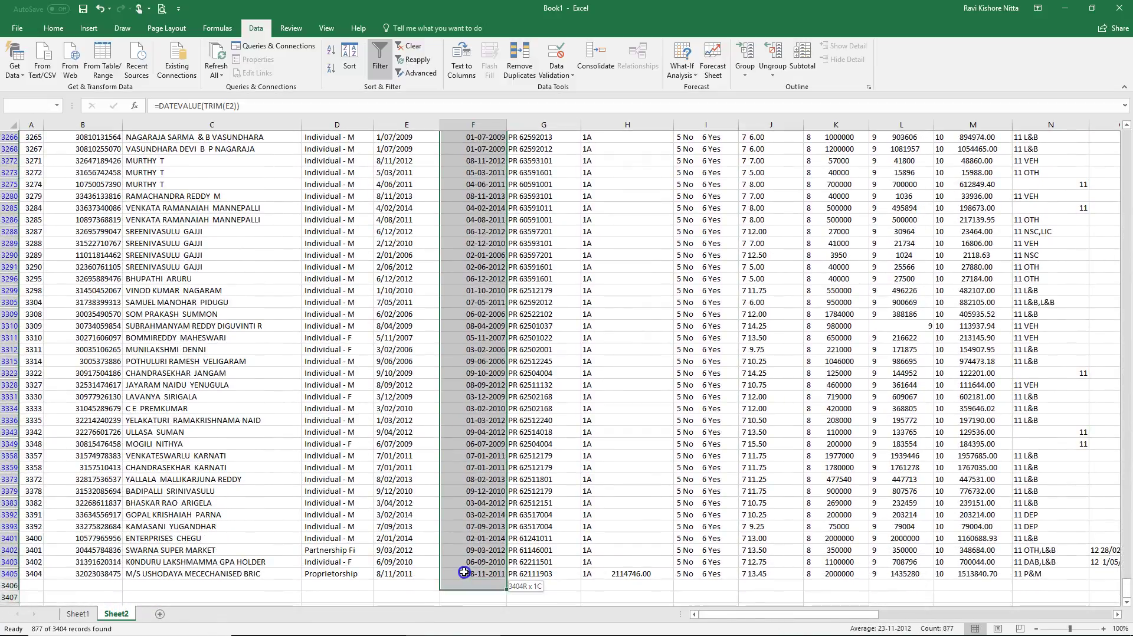
pyautogui.hotkey('ctrl', 'c')
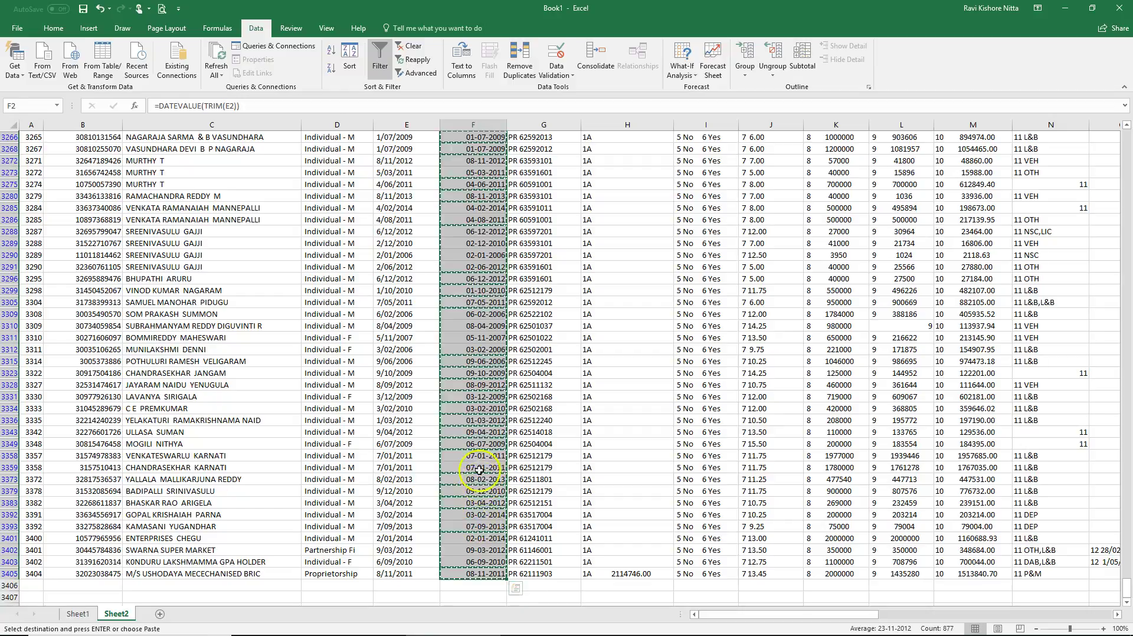
pyautogui.scroll(15, 467, 523)
pyautogui.moveTo(1126, 560); pyautogui.dragTo(1127, 131)
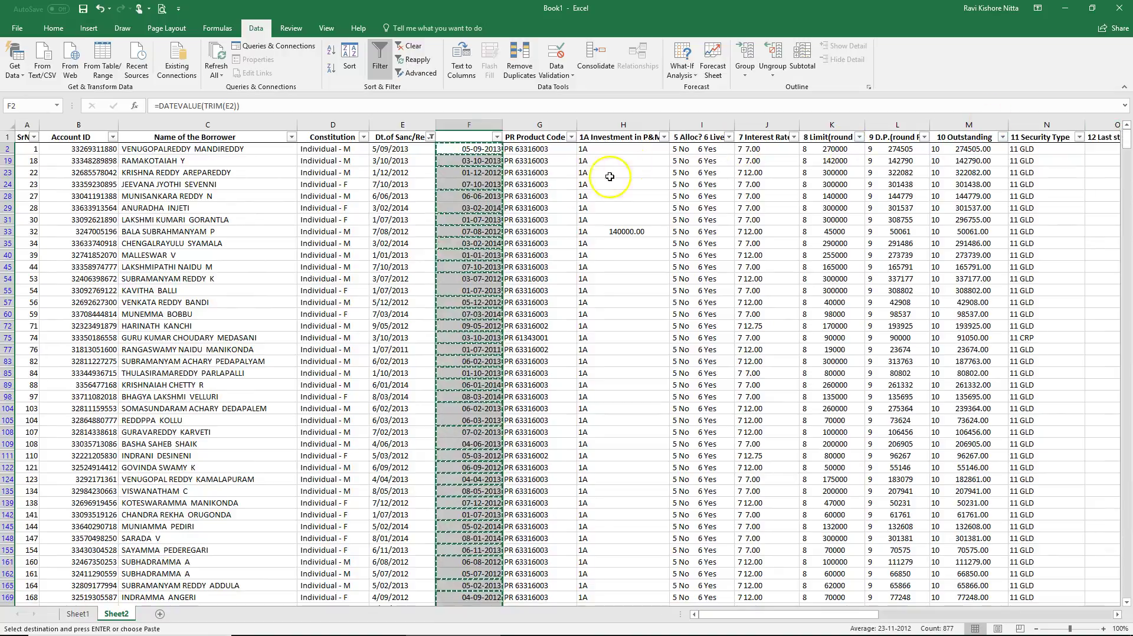
pyautogui.click(400, 152)
pyautogui.rightClick(404, 150)
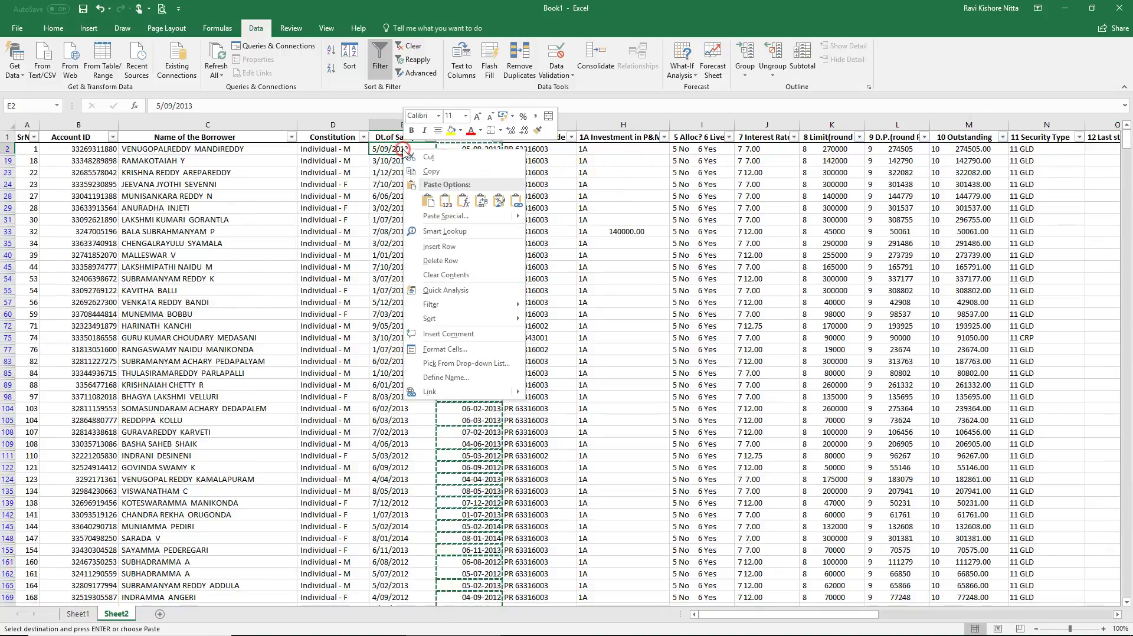
pyautogui.click(443, 200)
pyautogui.click(428, 231)
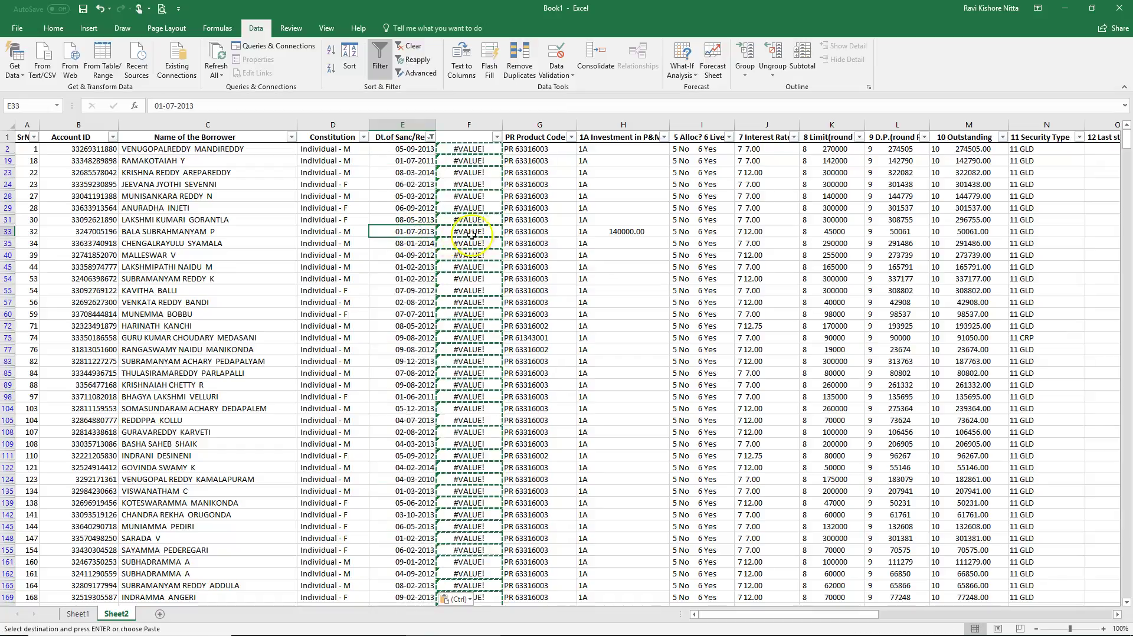
# Delete the helper column F and turn off filtering on the sheet.
pyautogui.click(478, 232)
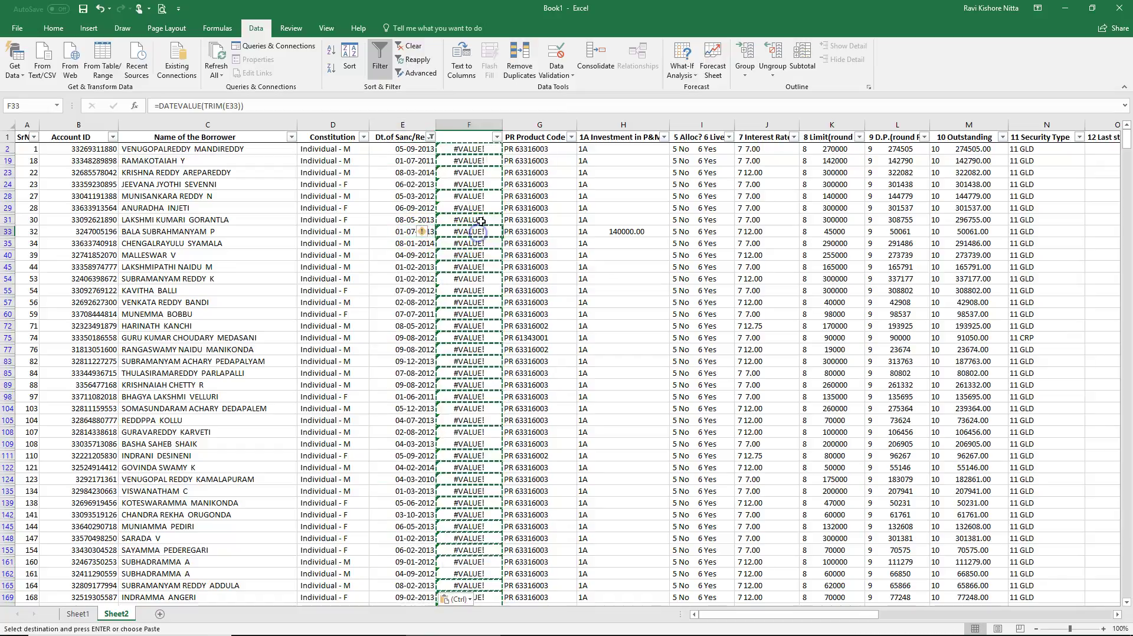
pyautogui.click(487, 124)
pyautogui.rightClick(488, 124)
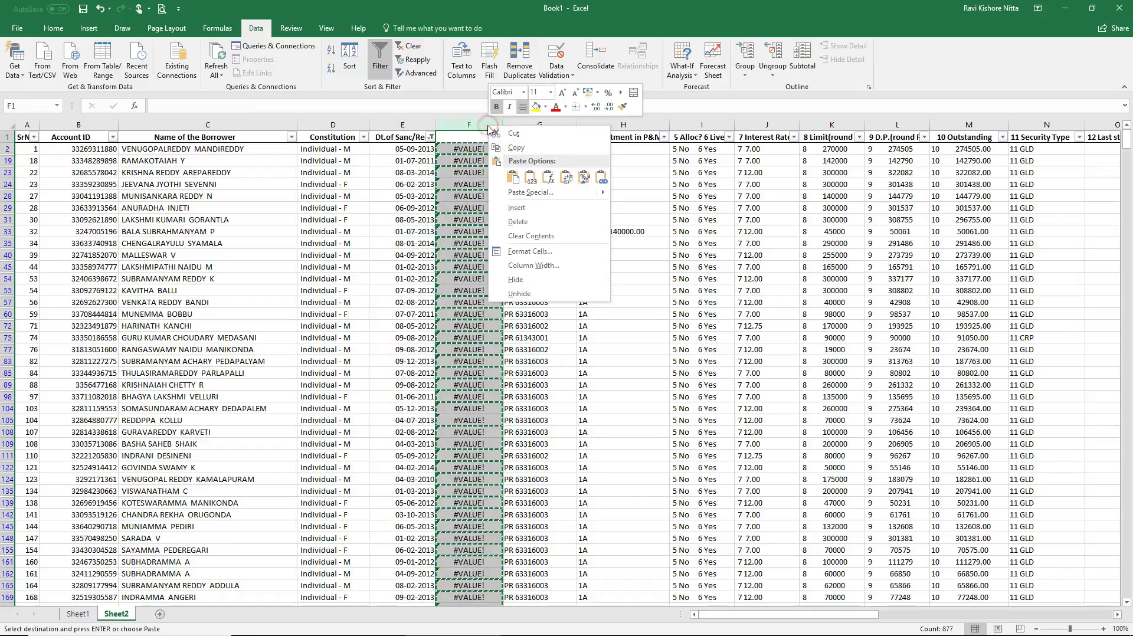
pyautogui.click(527, 222)
pyautogui.click(405, 242)
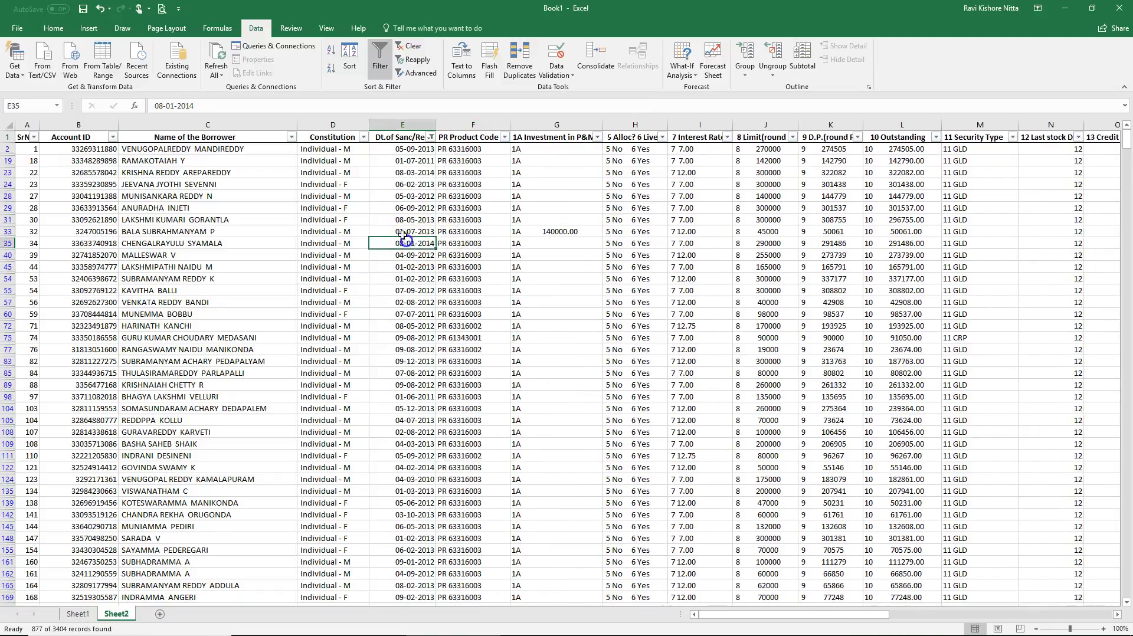
pyautogui.click(380, 62)
pyautogui.click(416, 289)
# Center-align the whole Dt.of Sanc/Ren column.
pyautogui.click(426, 125)
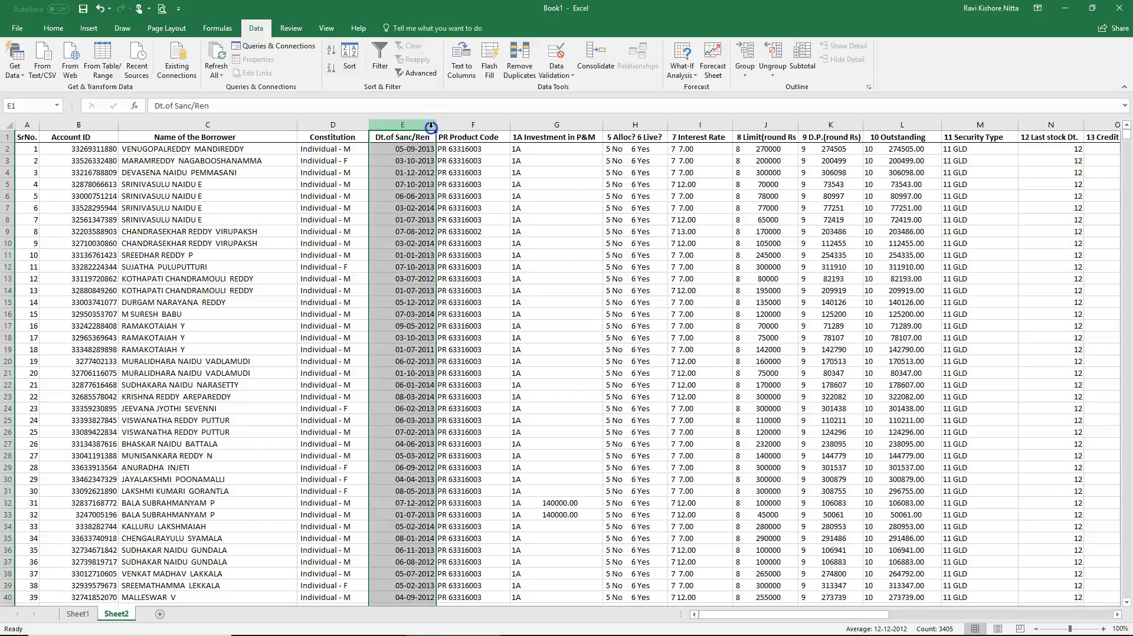
pyautogui.click(53, 28)
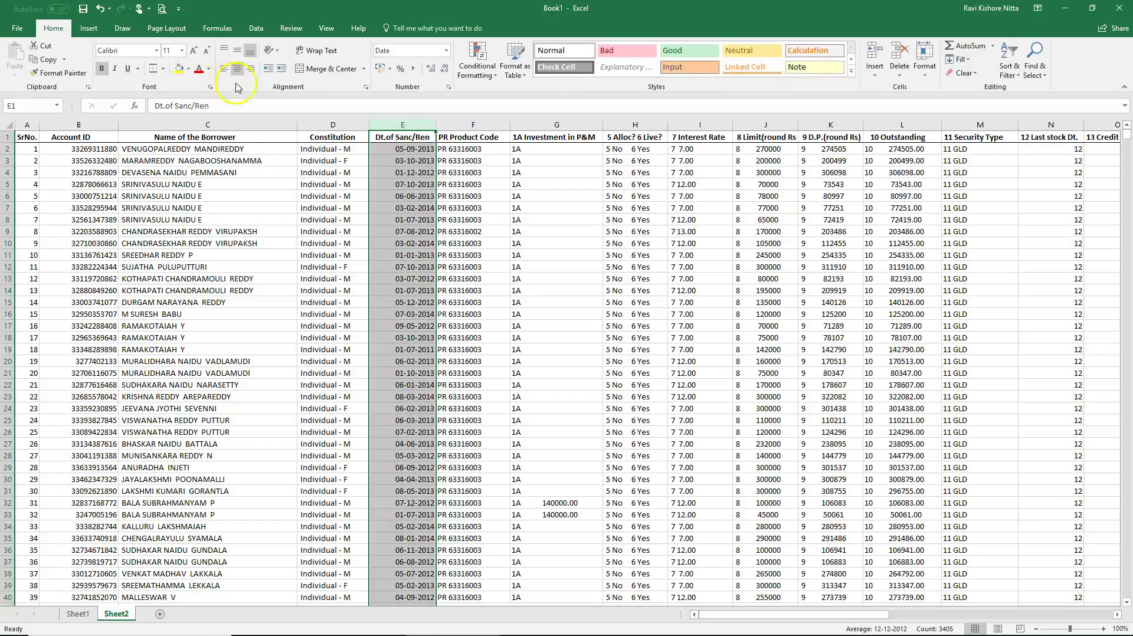
pyautogui.click(234, 69)
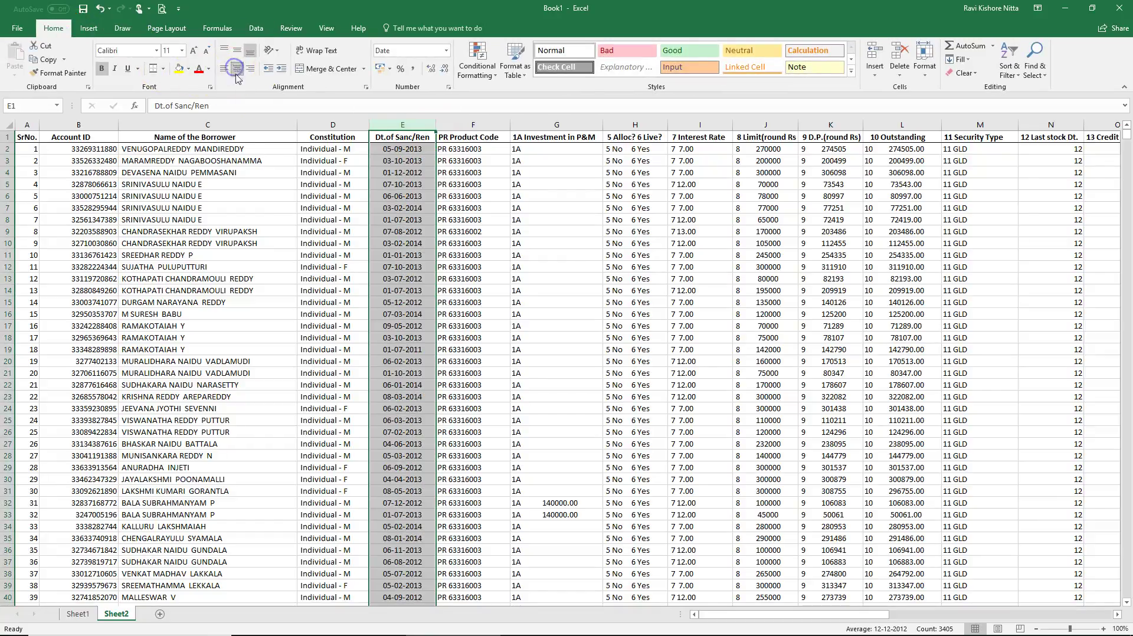
pyautogui.click(400, 221)
pyautogui.click(582, 137)
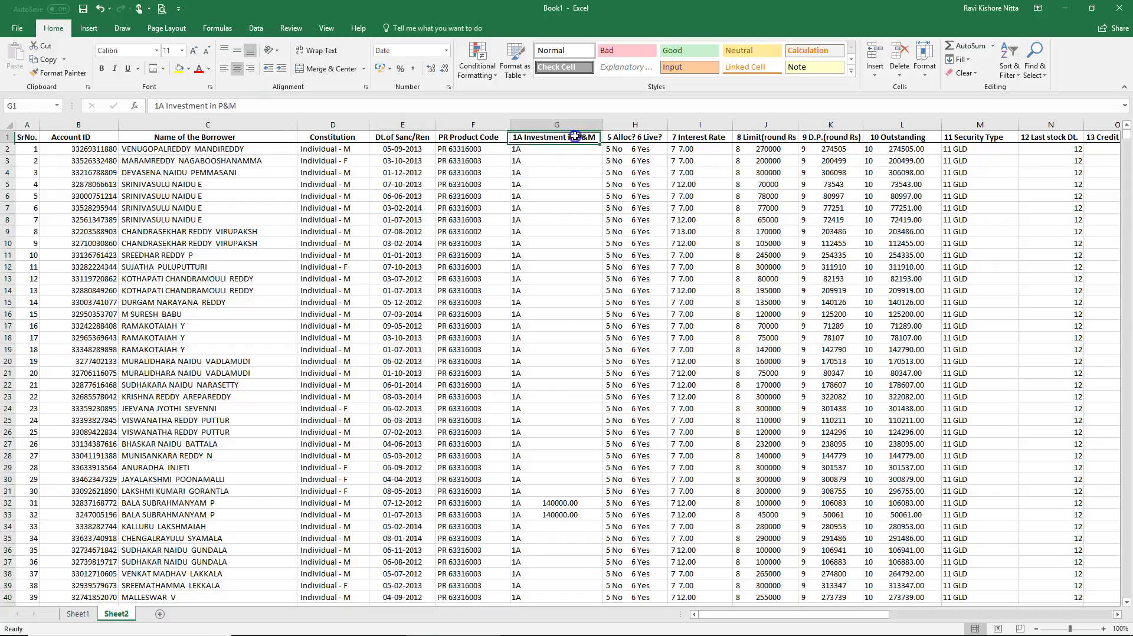
pyautogui.press('Right')
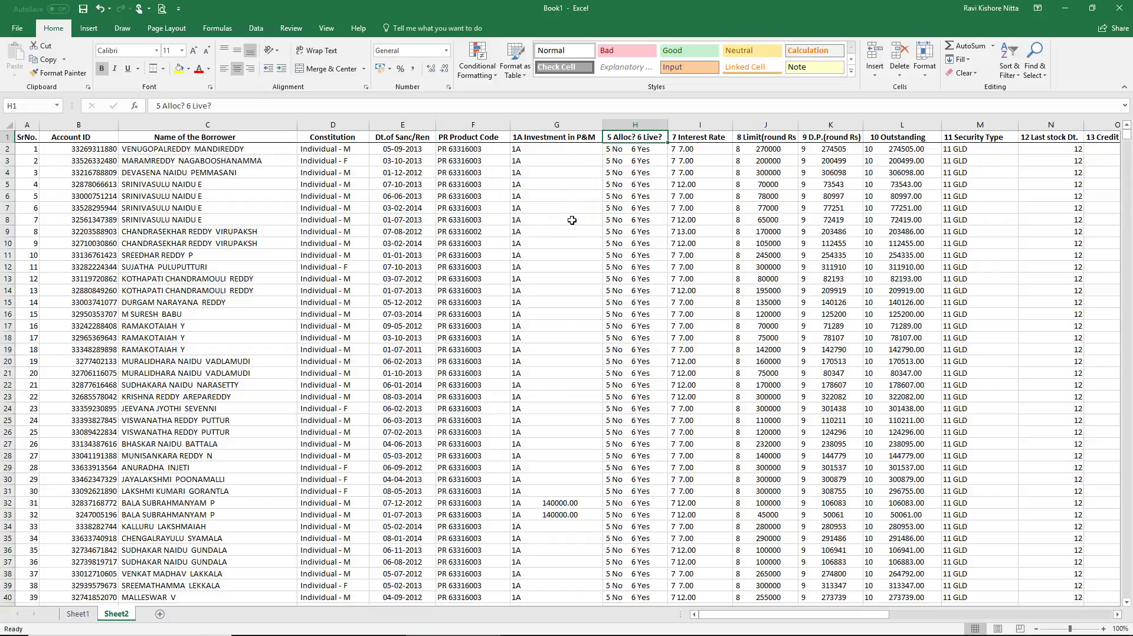
pyautogui.click(645, 124)
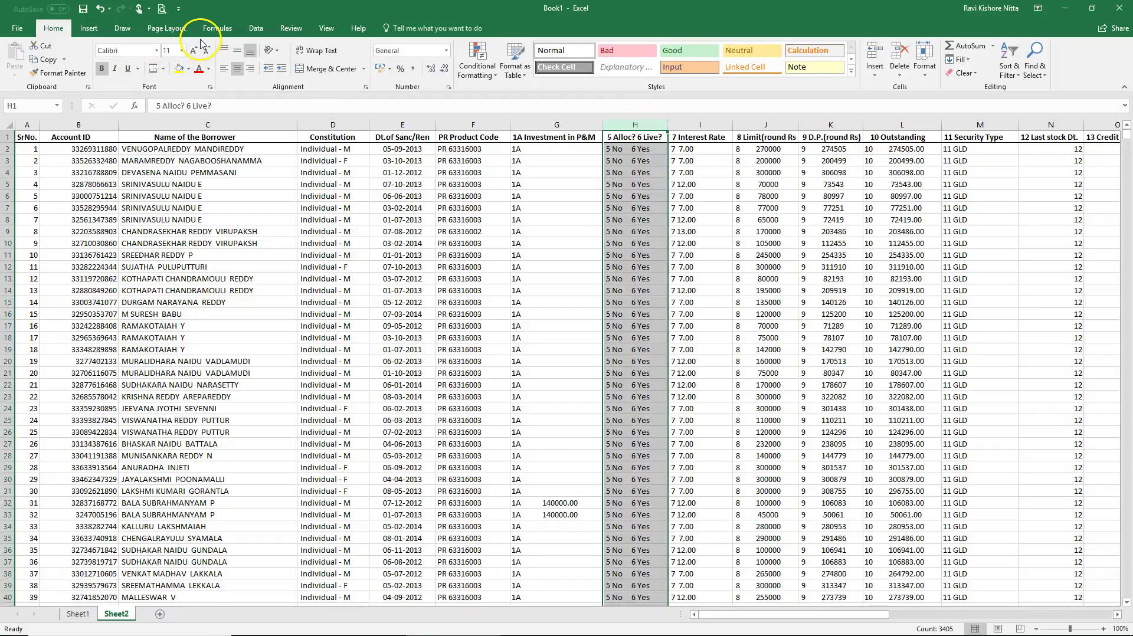
pyautogui.click(255, 28)
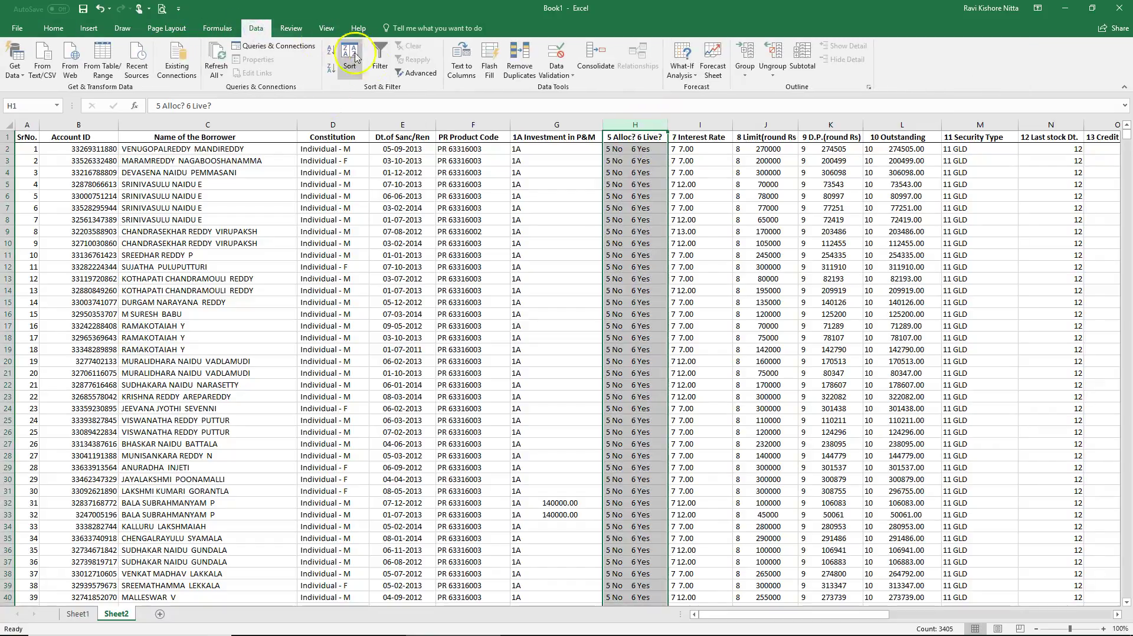
pyautogui.click(463, 60)
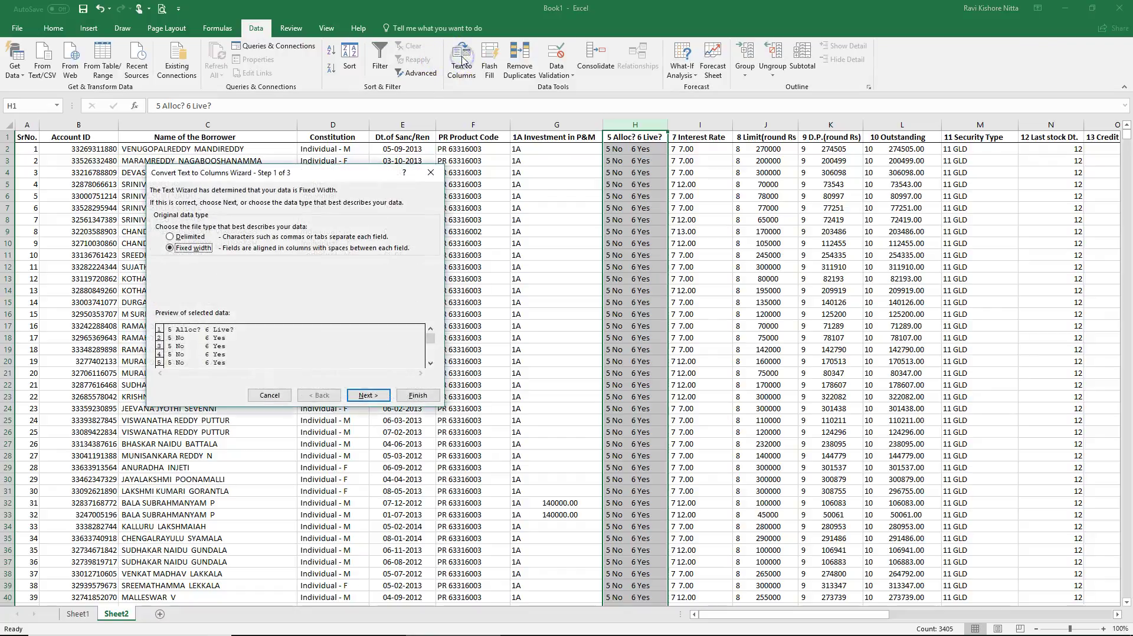
pyautogui.click(368, 395)
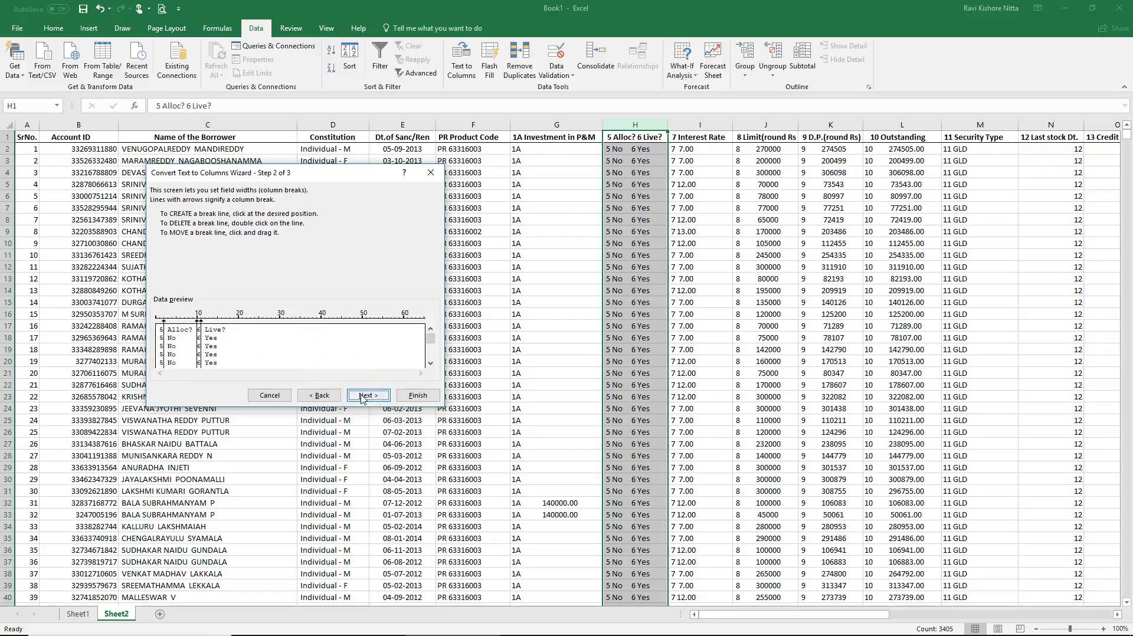
pyautogui.press('Escape')
pyautogui.click(804, 232)
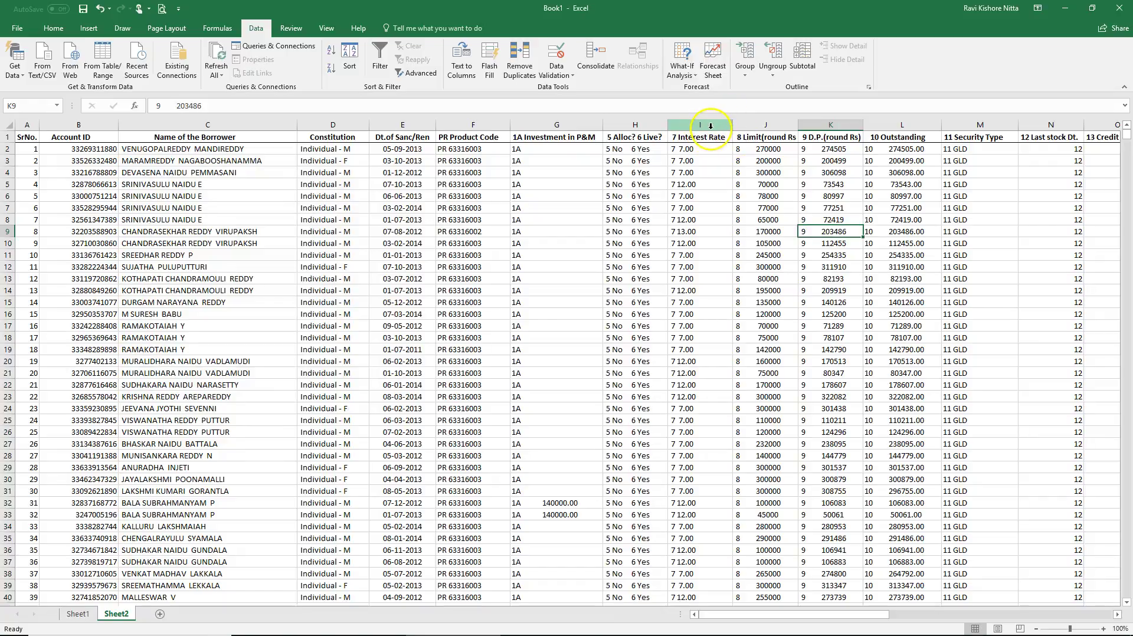
# Insert four blank columns between 5 Alloc? 6 Live? and 7 Interest Rate.
pyautogui.moveTo(711, 127); pyautogui.dragTo(899, 126)
pyautogui.rightClick(797, 187)
pyautogui.click(824, 269)
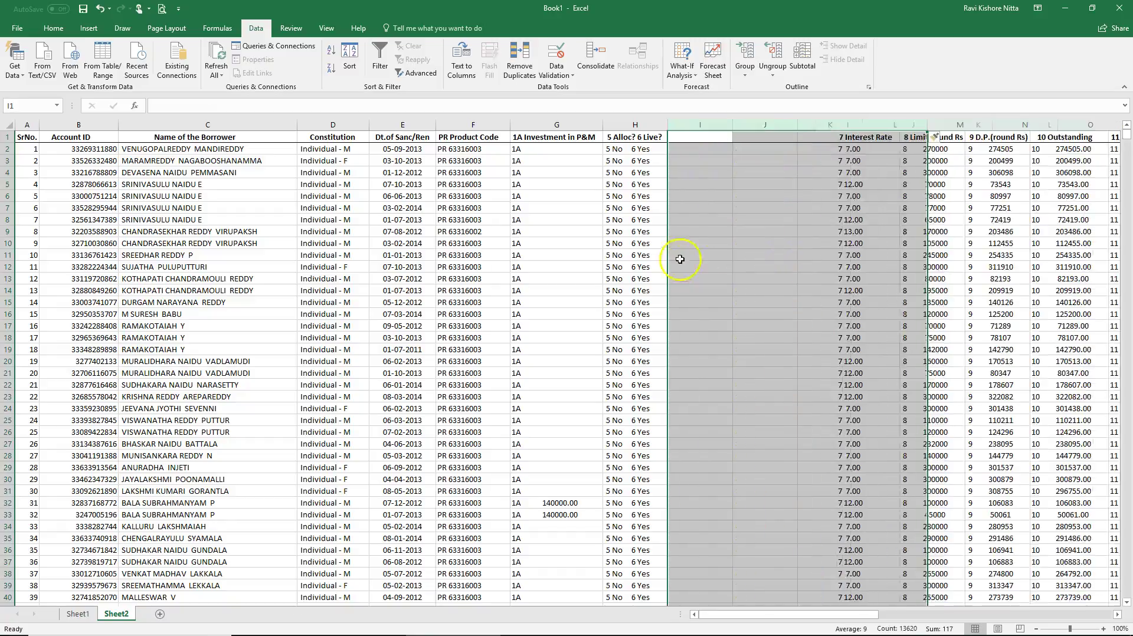
# Split the 5 Alloc? 6 Live? column with Text to Columns at the suggested fixed-width breaks in General format, replacing the existing data.
pyautogui.click(652, 190)
pyautogui.click(642, 125)
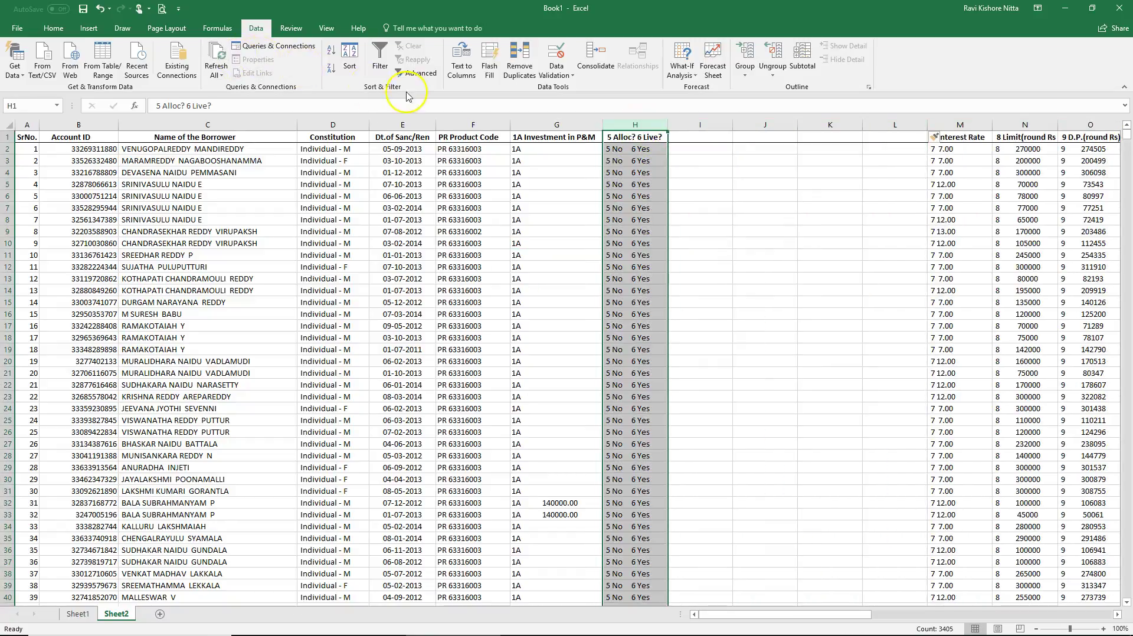
pyautogui.click(464, 63)
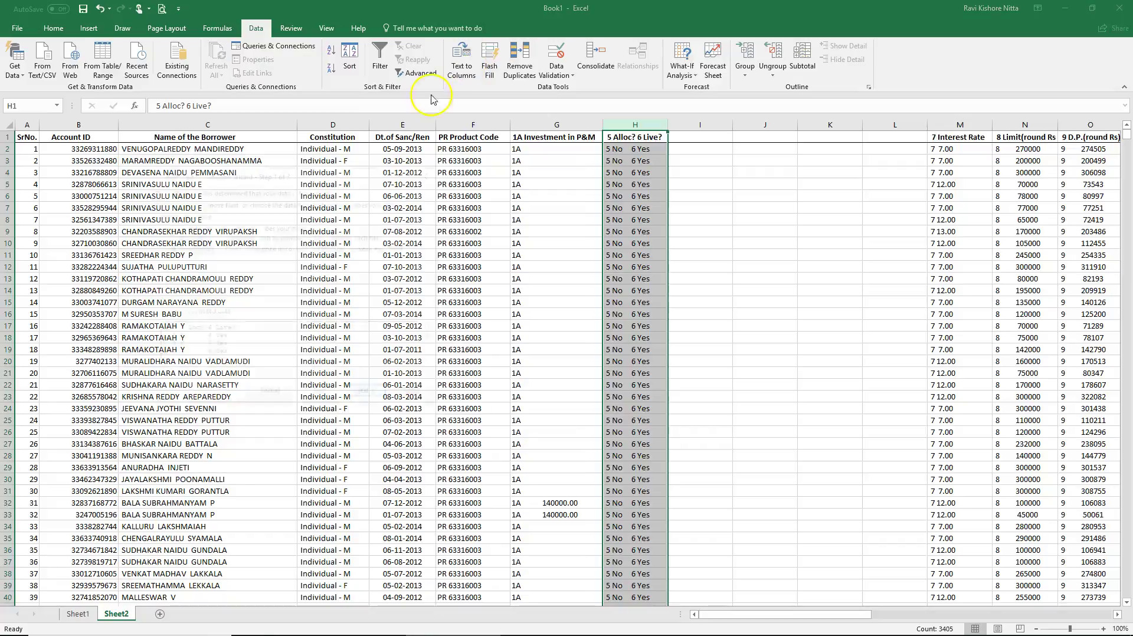
pyautogui.click(370, 397)
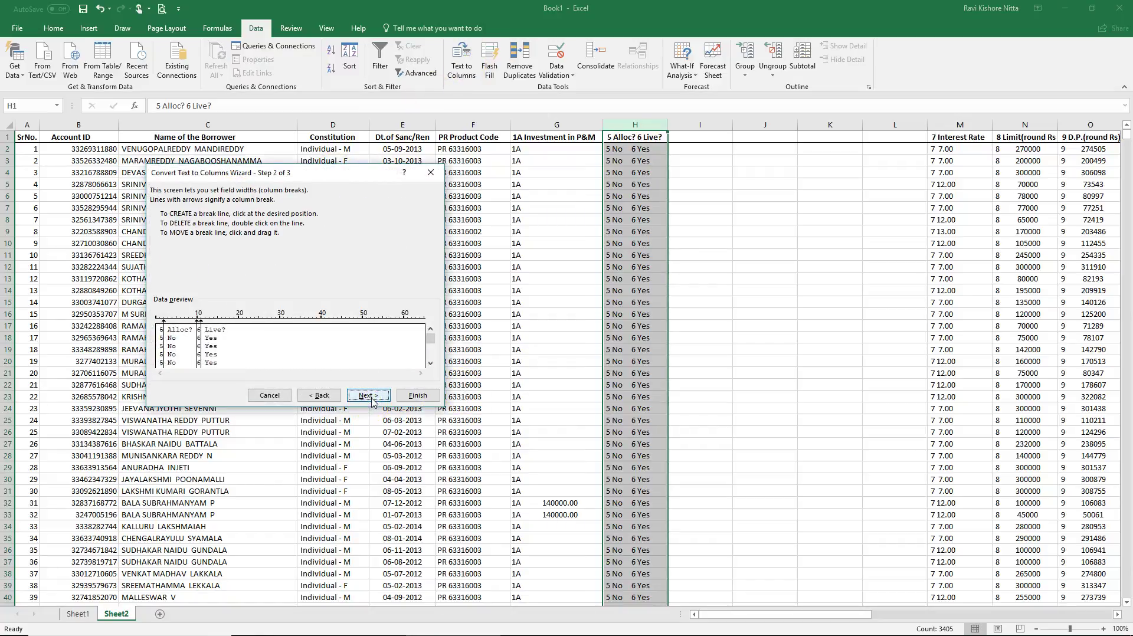
pyautogui.click(370, 396)
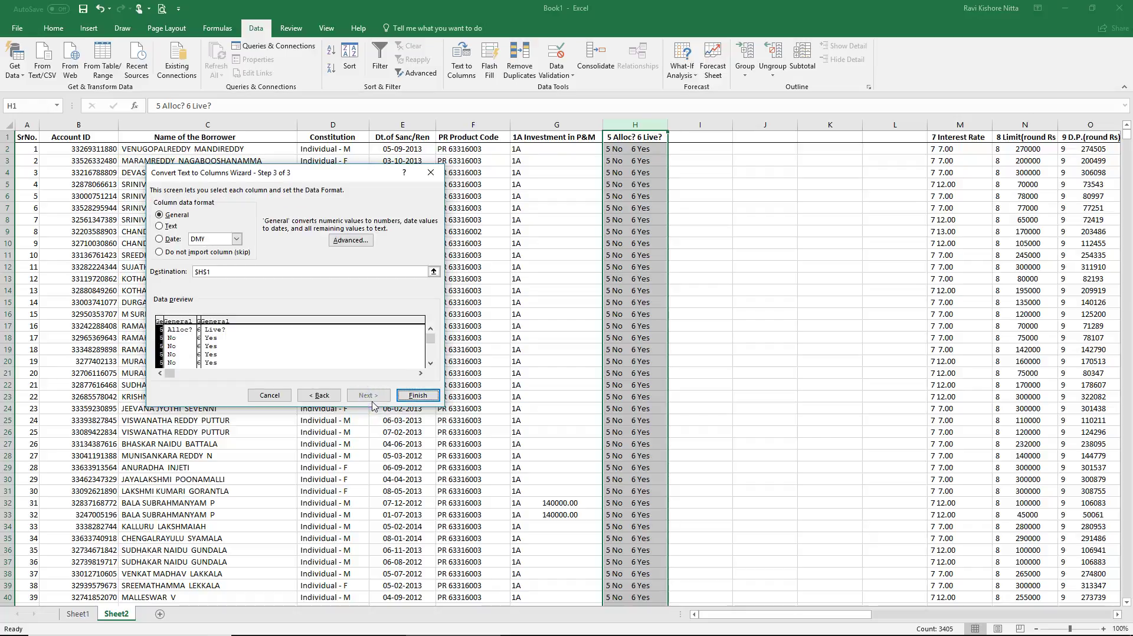
pyautogui.click(417, 397)
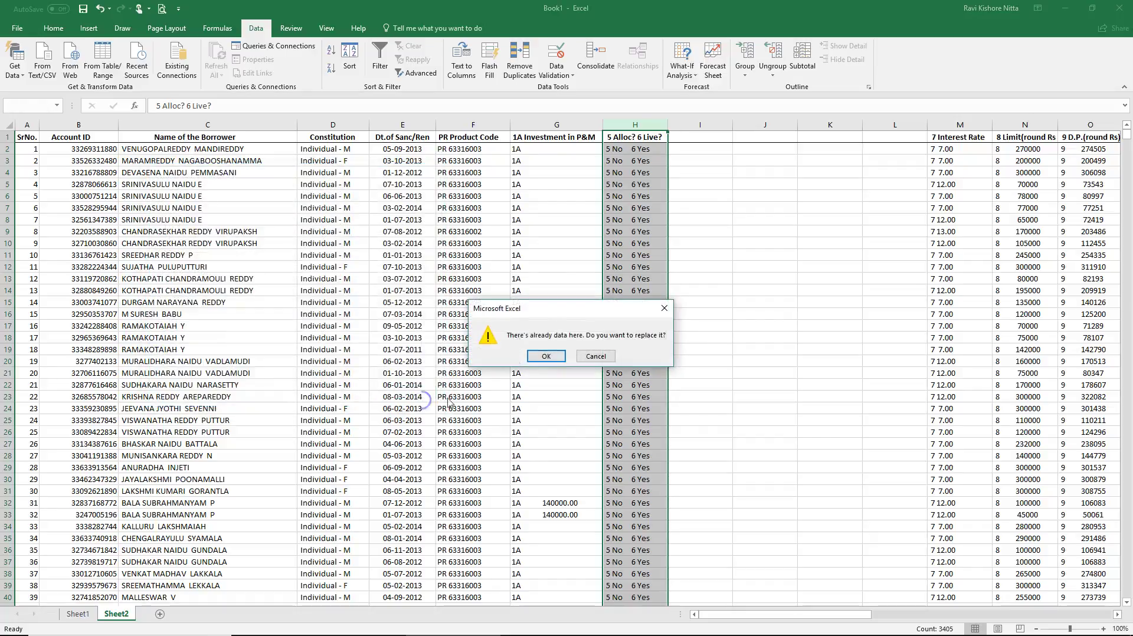
pyautogui.click(546, 357)
pyautogui.click(675, 290)
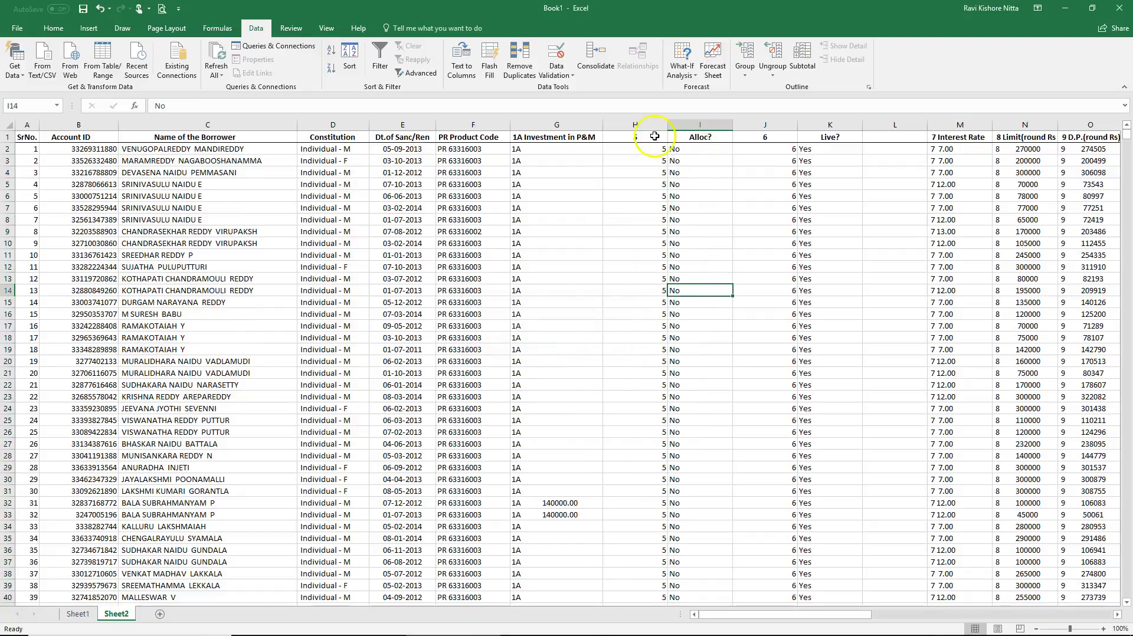
# Delete the number-only columns headed 5 and 6 and the leftover blank column before 7 Interest Rate.
pyautogui.rightClick(640, 124)
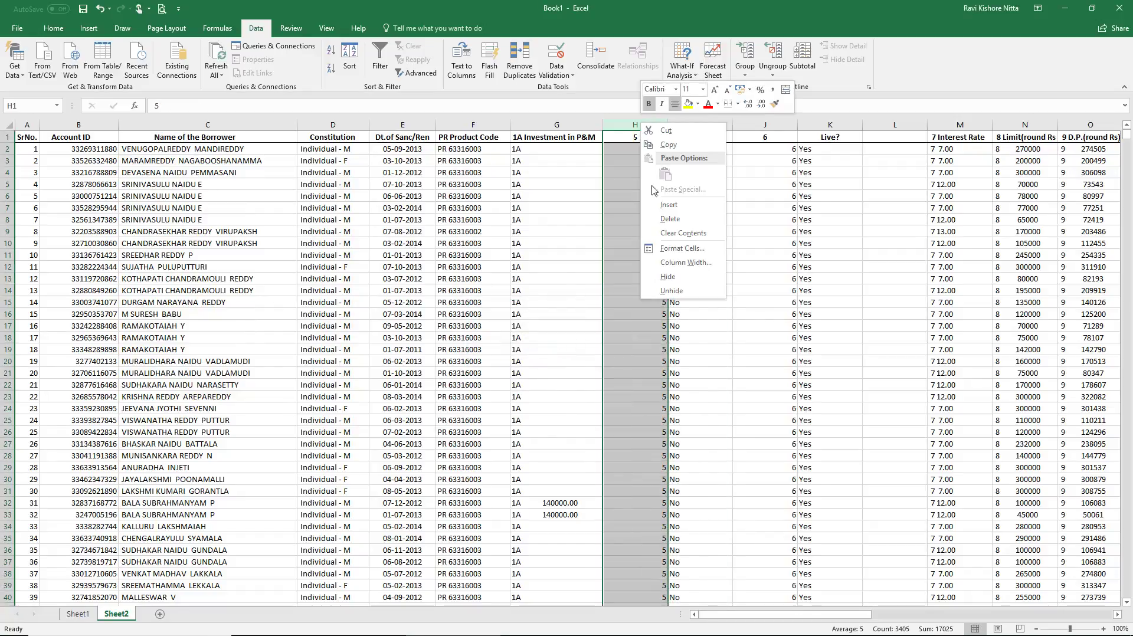
pyautogui.click(668, 220)
pyautogui.click(678, 254)
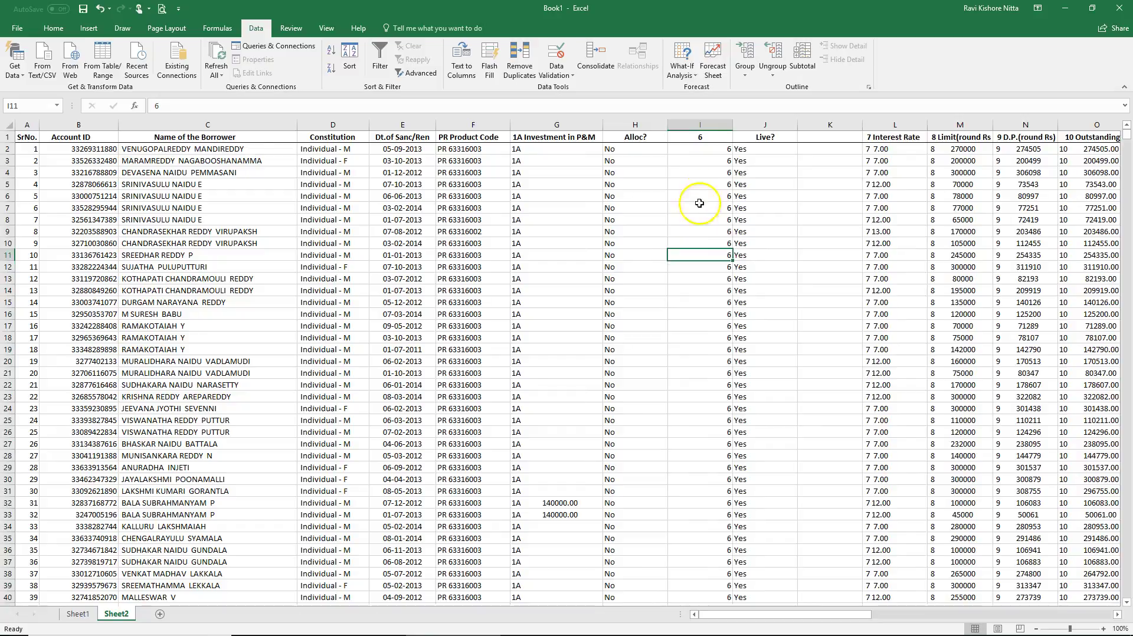
pyautogui.rightClick(716, 123)
pyautogui.click(737, 221)
pyautogui.click(725, 245)
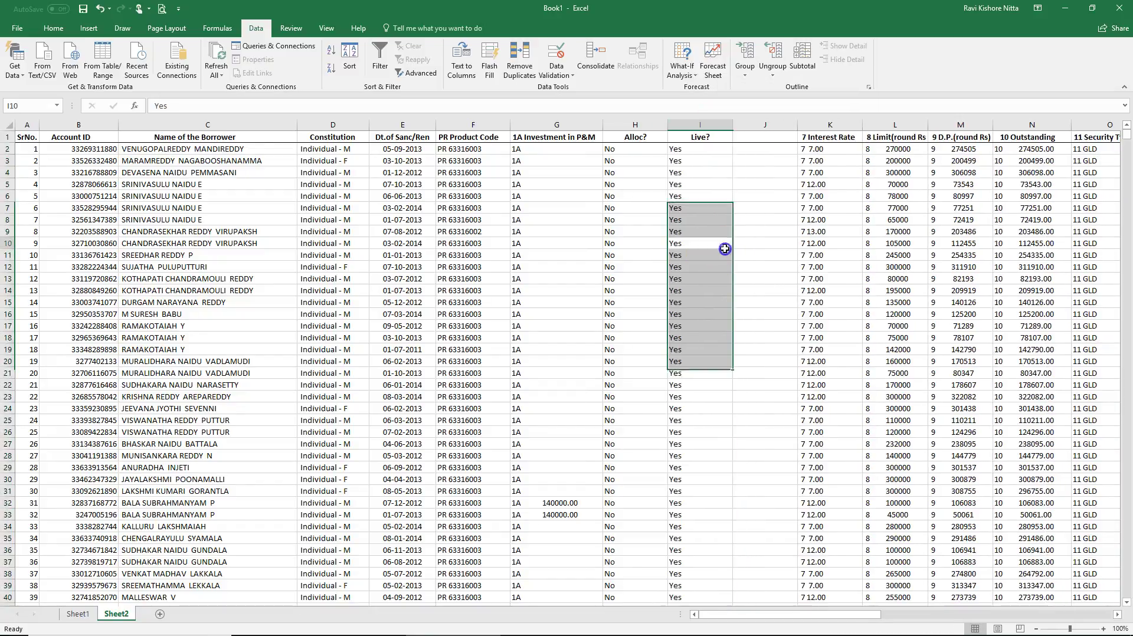
pyautogui.click(725, 246)
pyautogui.rightClick(765, 122)
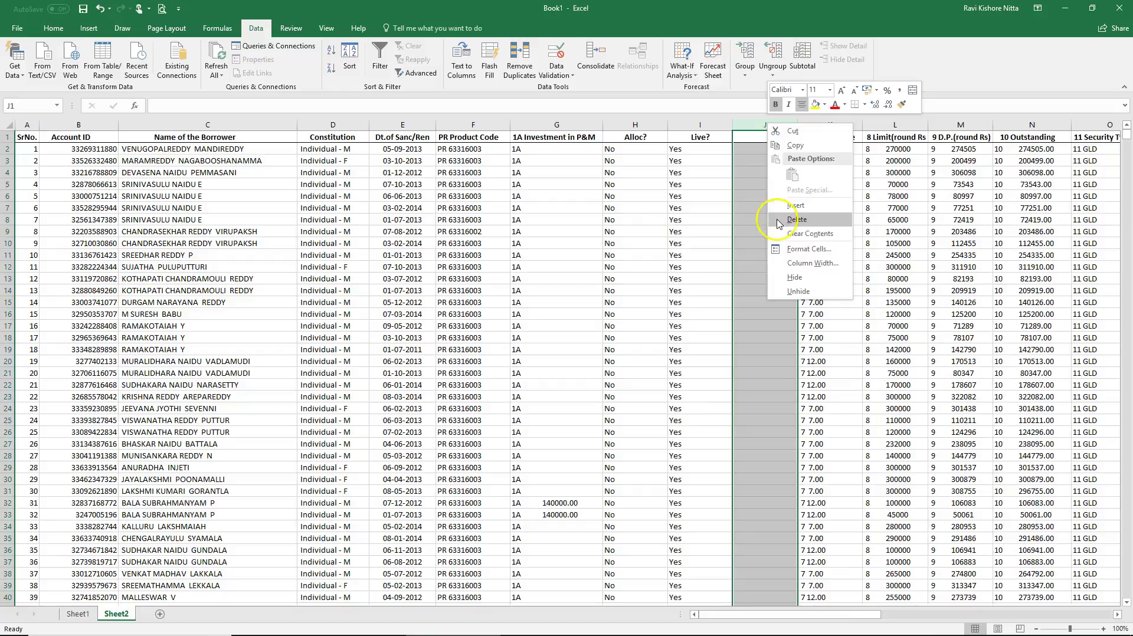
pyautogui.click(778, 224)
# Center-align the whole Alloc? and Live? columns.
pyautogui.click(637, 260)
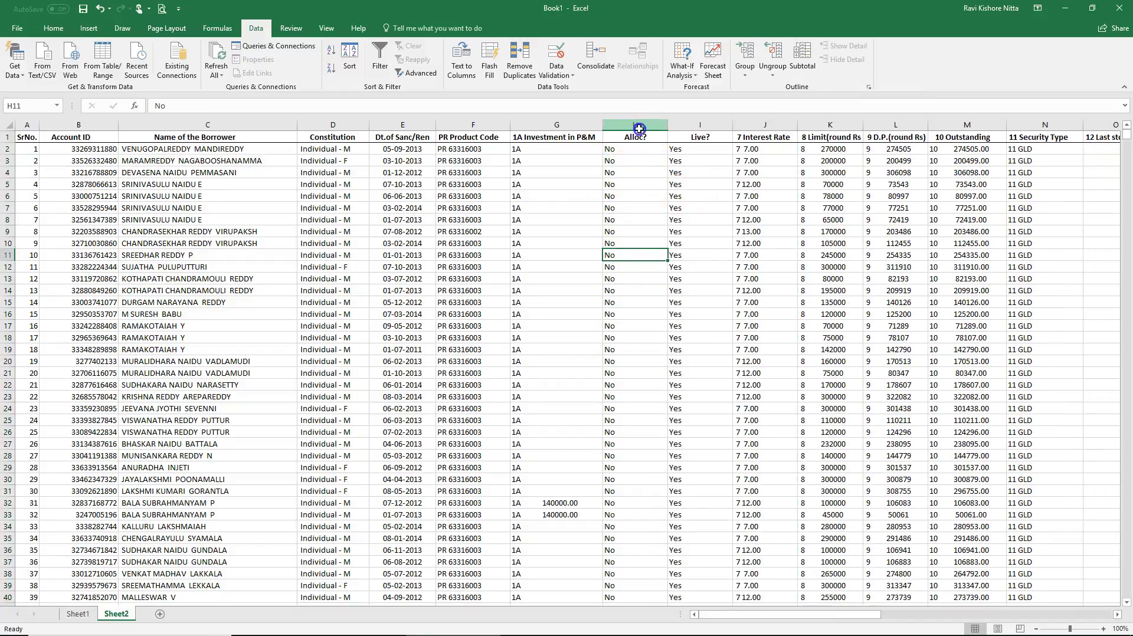
pyautogui.moveTo(639, 125); pyautogui.dragTo(711, 122)
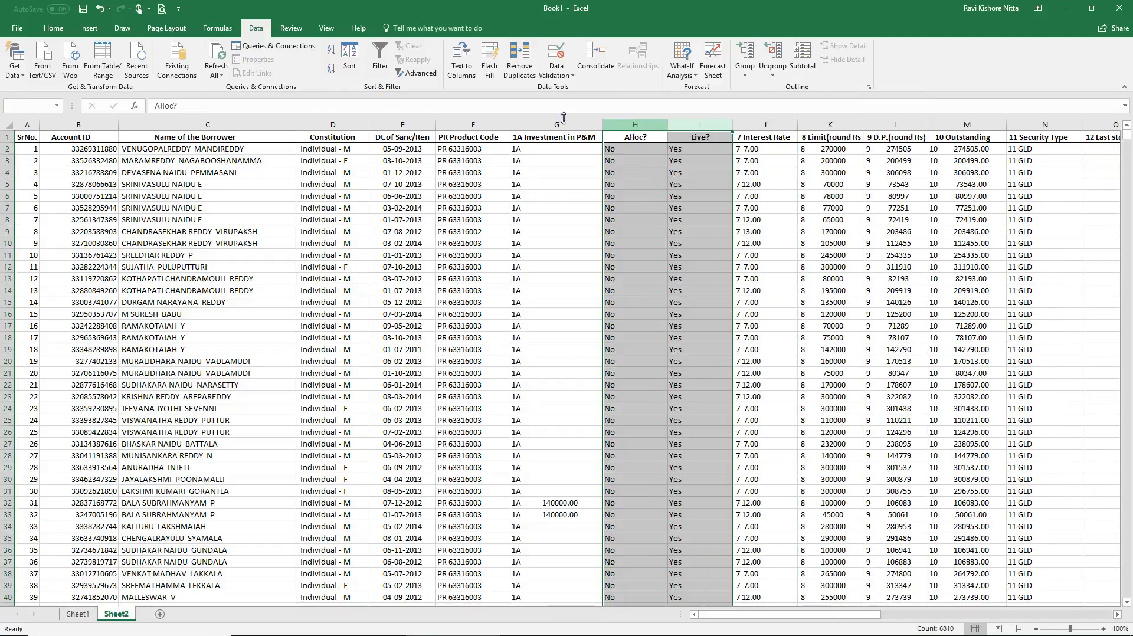
pyautogui.click(53, 28)
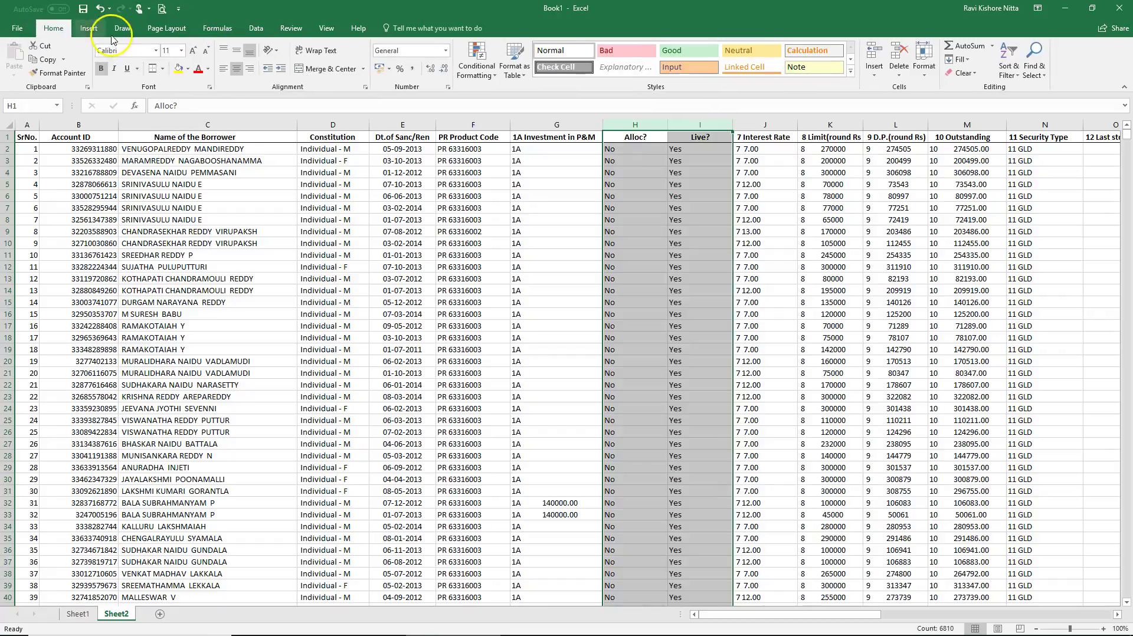
pyautogui.click(236, 68)
pyautogui.moveTo(481, 227); pyautogui.dragTo(482, 243)
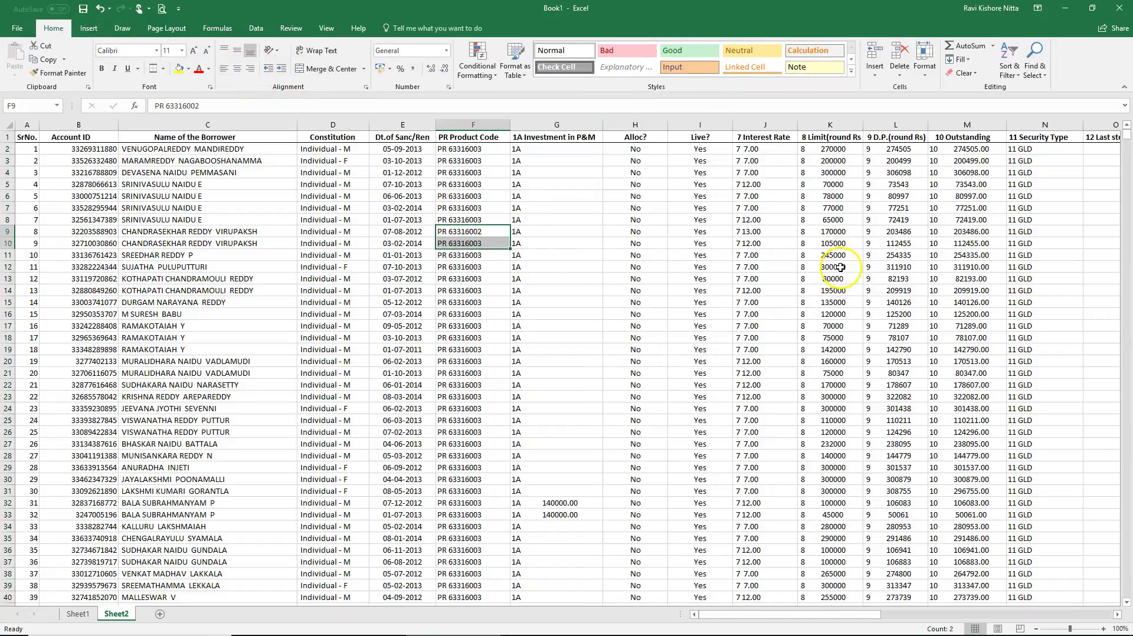
# Insert a blank column between 20 Dt of last Cr. and Fac.
pyautogui.press('Right')
pyautogui.press('Right')
pyautogui.press('Right')
pyautogui.press('Right')
pyautogui.press('Right')
pyautogui.press('Right')
pyautogui.press('Right')
pyautogui.press('Right')
pyautogui.press('Right')
pyautogui.press('Right')
pyautogui.press('Right')
pyautogui.press('Right')
pyautogui.press('Right')
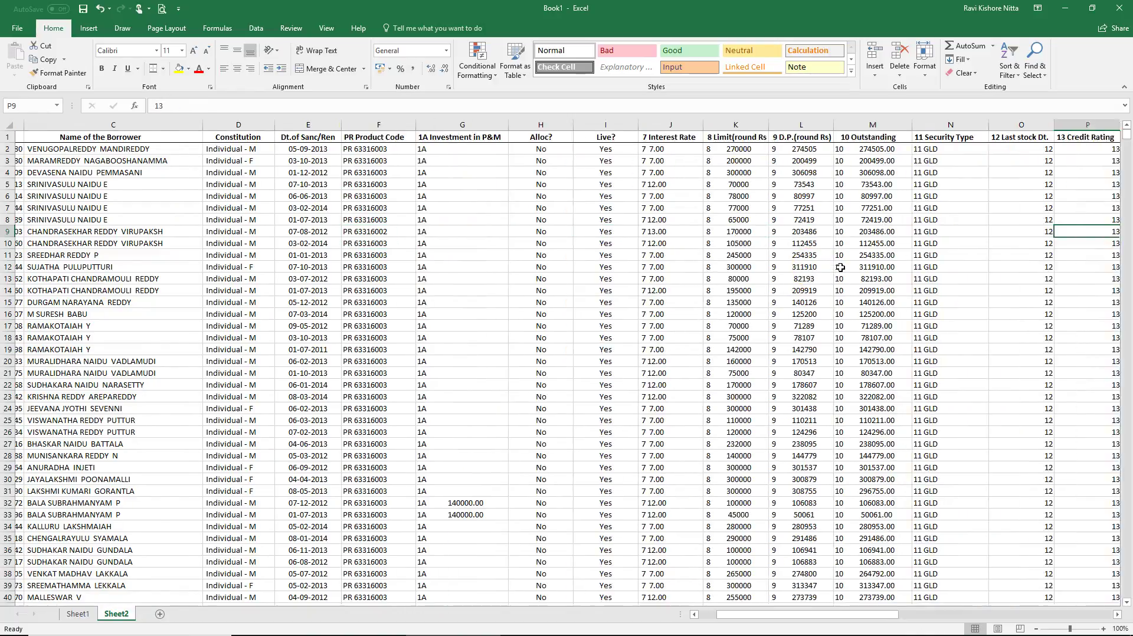
pyautogui.press('Right')
pyautogui.press('Right')
pyautogui.press('Right')
pyautogui.press('Right')
pyautogui.press('Right')
pyautogui.press('Right')
pyautogui.press('Right')
pyautogui.press('Right')
pyautogui.press('Right')
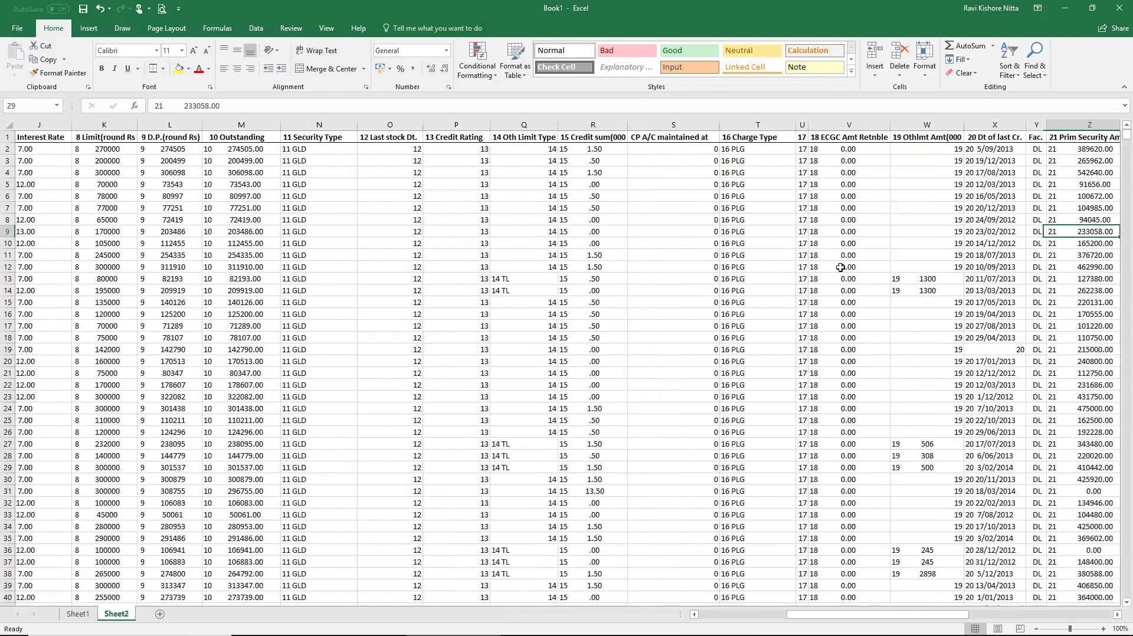
pyautogui.press('Right')
pyautogui.press('Right')
pyautogui.press('Right')
pyautogui.press('Right')
pyautogui.press('Left')
pyautogui.press('Left')
pyautogui.press('Left')
pyautogui.press('Left')
pyautogui.press('Left')
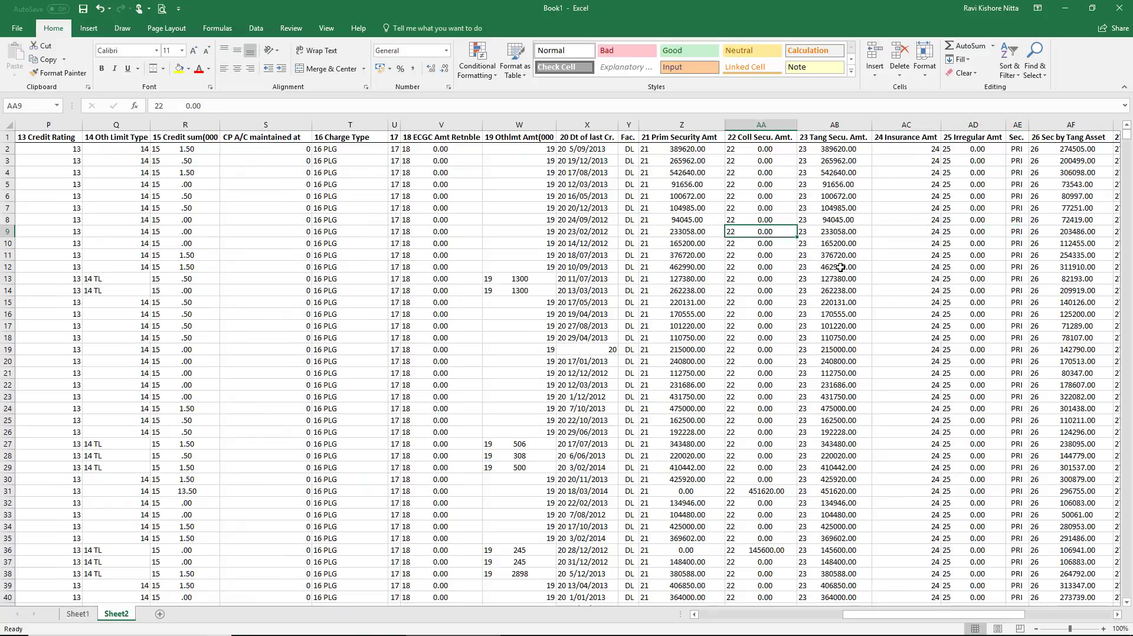
pyautogui.rightClick(629, 123)
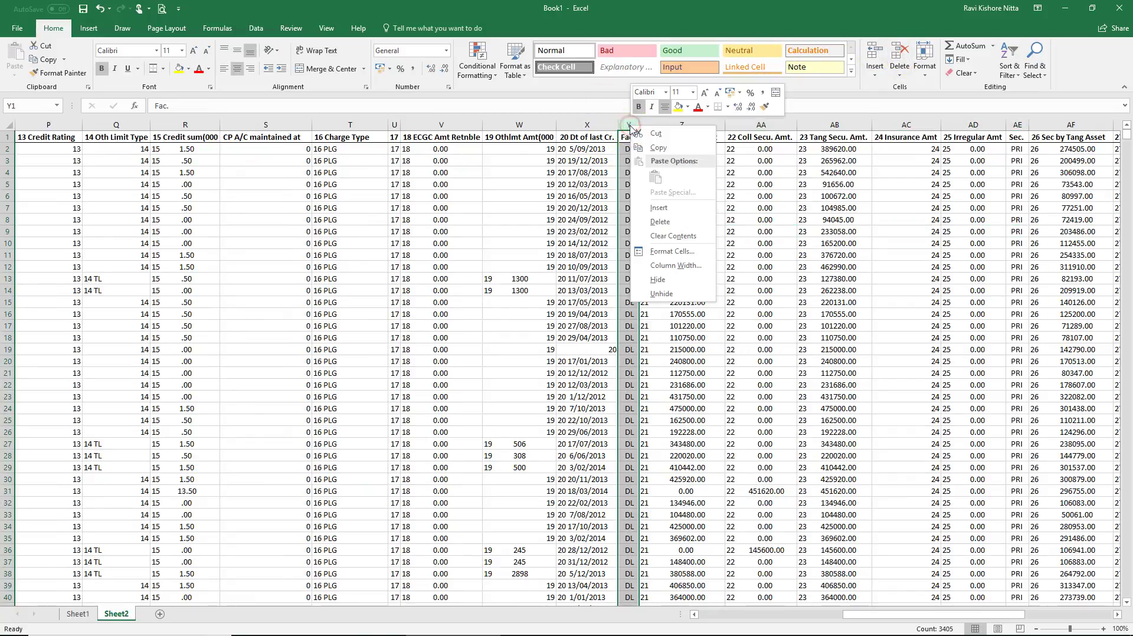
pyautogui.click(658, 208)
pyautogui.click(585, 219)
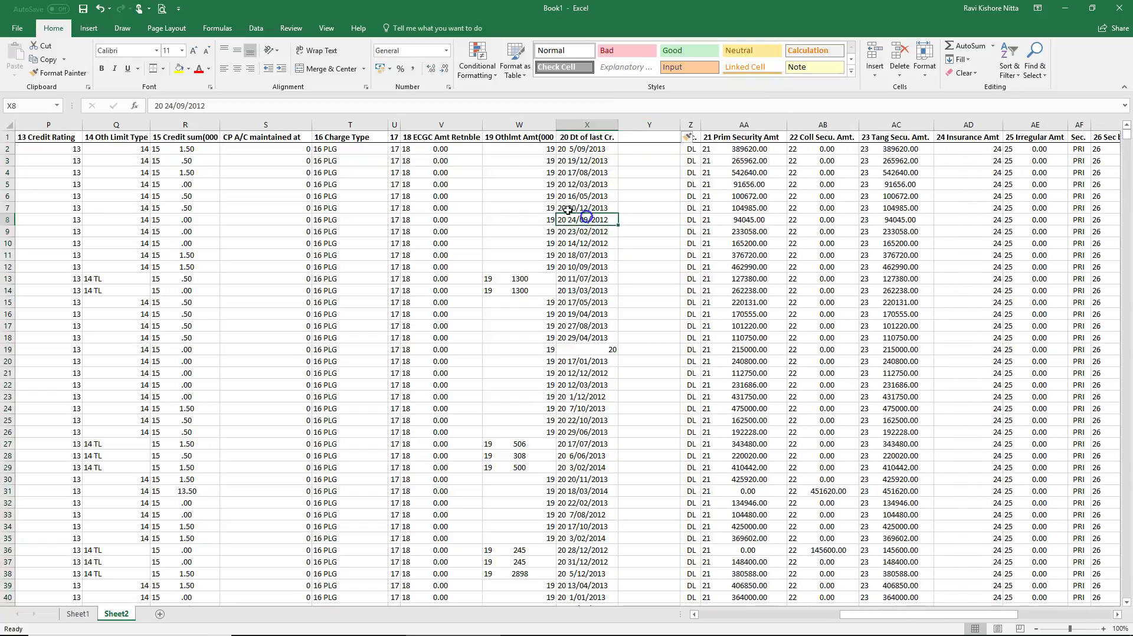
# Strip the "20 " prefix, including its trailing space, from the whole 20 Dt of last Cr. column by replacing all occurrences with nothing.
pyautogui.click(586, 124)
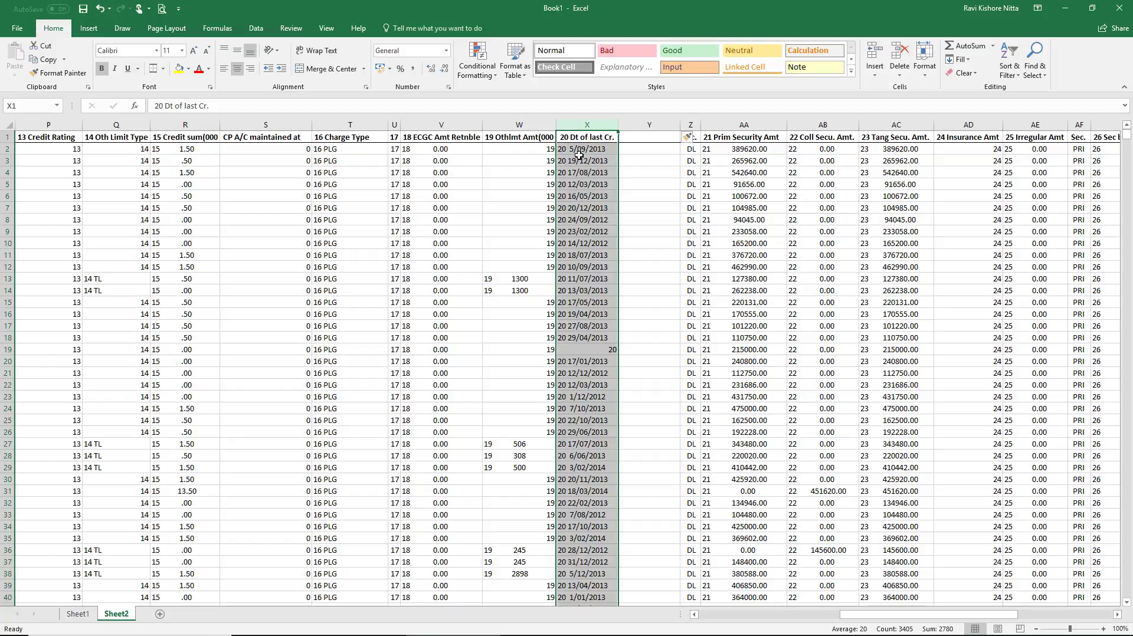
pyautogui.hotkey('ctrl', 'h')
pyautogui.click(295, 364)
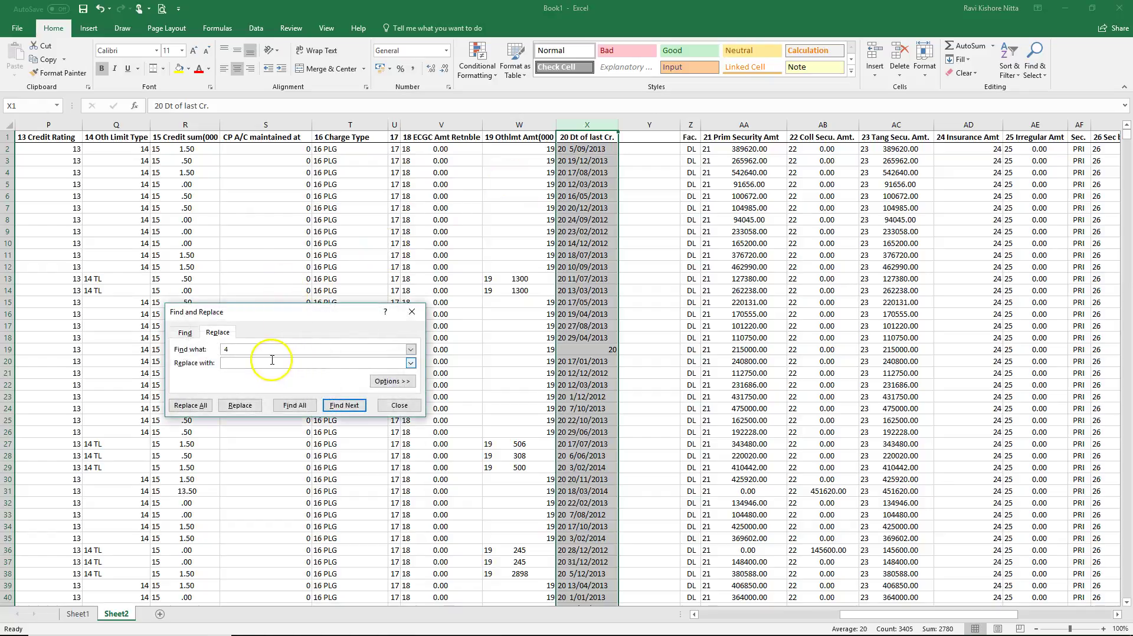
pyautogui.click(282, 350)
pyautogui.click(190, 405)
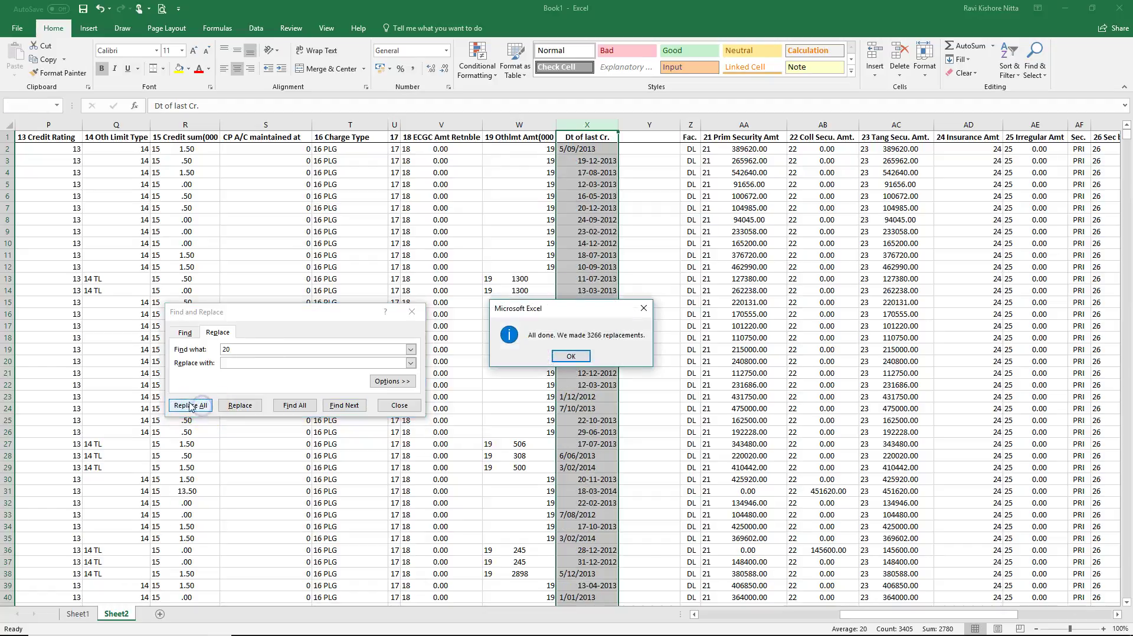
pyautogui.click(553, 357)
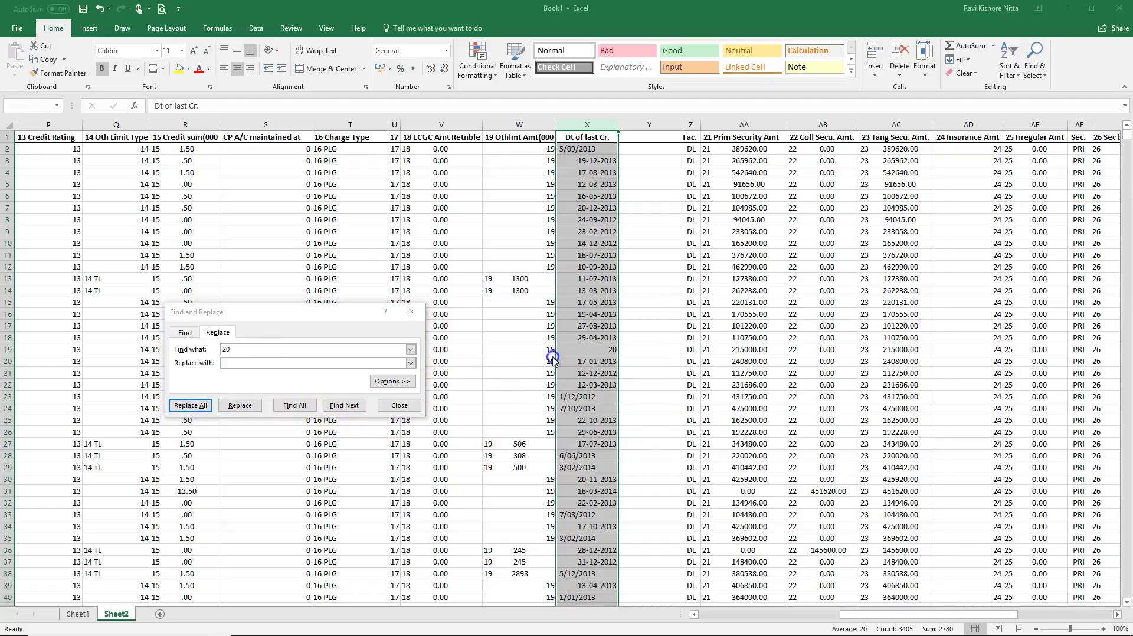
pyautogui.press('Escape')
pyautogui.click(587, 242)
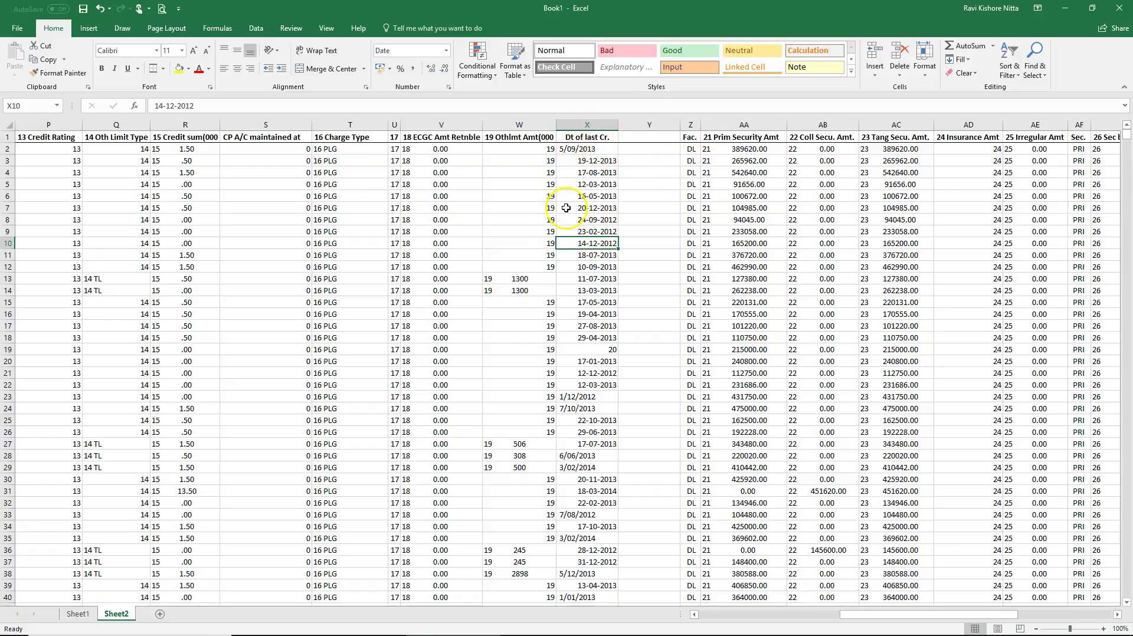
# Turn on filtering for the whole sheet.
pyautogui.click(597, 151)
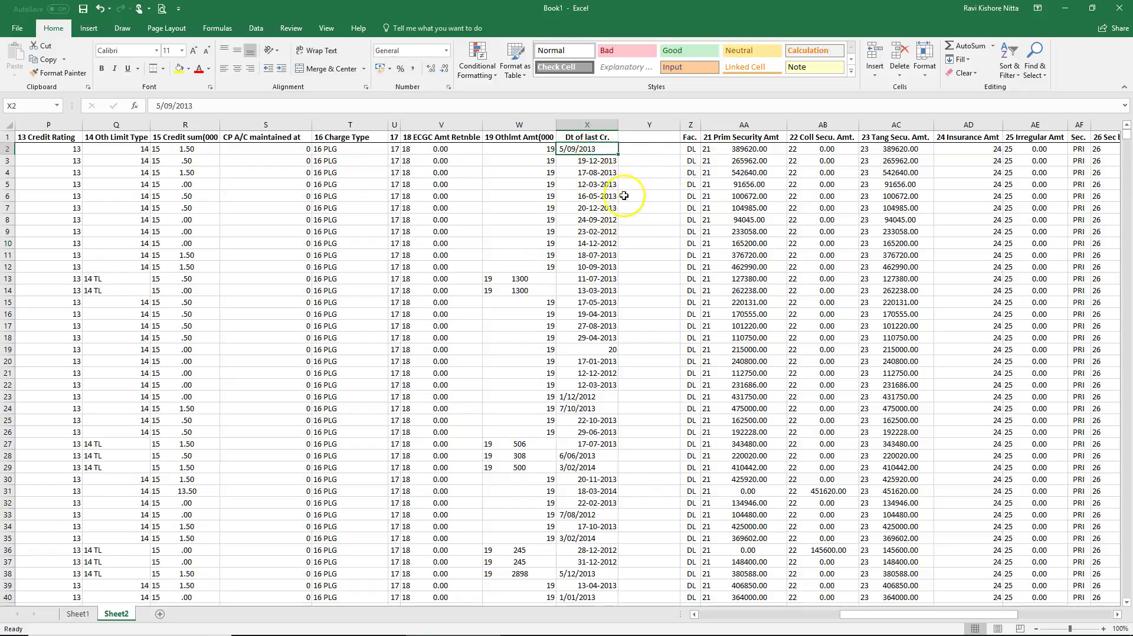
pyautogui.click(7, 127)
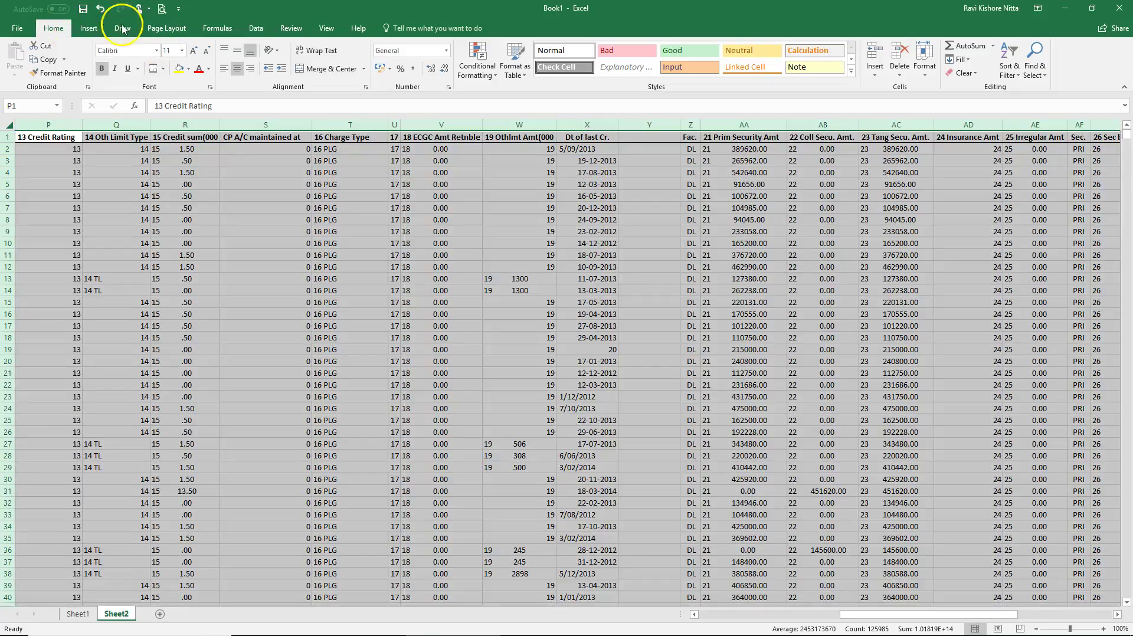
pyautogui.click(253, 28)
pyautogui.click(380, 59)
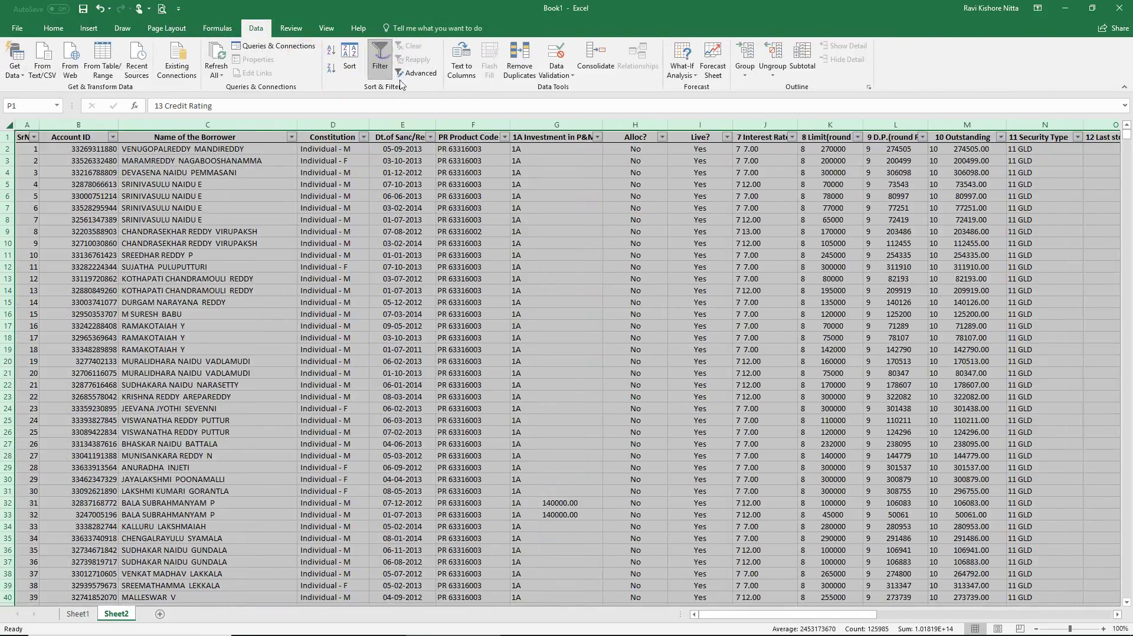
# Filter the Dt of last Cr. column to exclude the year groups 2014, 2013, 2012, 2011 and 2010.
pyautogui.click(522, 255)
pyautogui.press('Right')
pyautogui.press('Right')
pyautogui.press('Right')
pyautogui.press('Right')
pyautogui.press('Right')
pyautogui.press('Right')
pyautogui.press('Right')
pyautogui.press('Right')
pyautogui.press('Right')
pyautogui.press('Right')
pyautogui.press('Right')
pyautogui.press('Right')
pyautogui.press('Right')
pyautogui.press('Right')
pyautogui.press('Right')
pyautogui.press('Right')
pyautogui.press('Right')
pyautogui.press('Right')
pyautogui.press('Right')
pyautogui.press('Right')
pyautogui.press('Right')
pyautogui.press('Right')
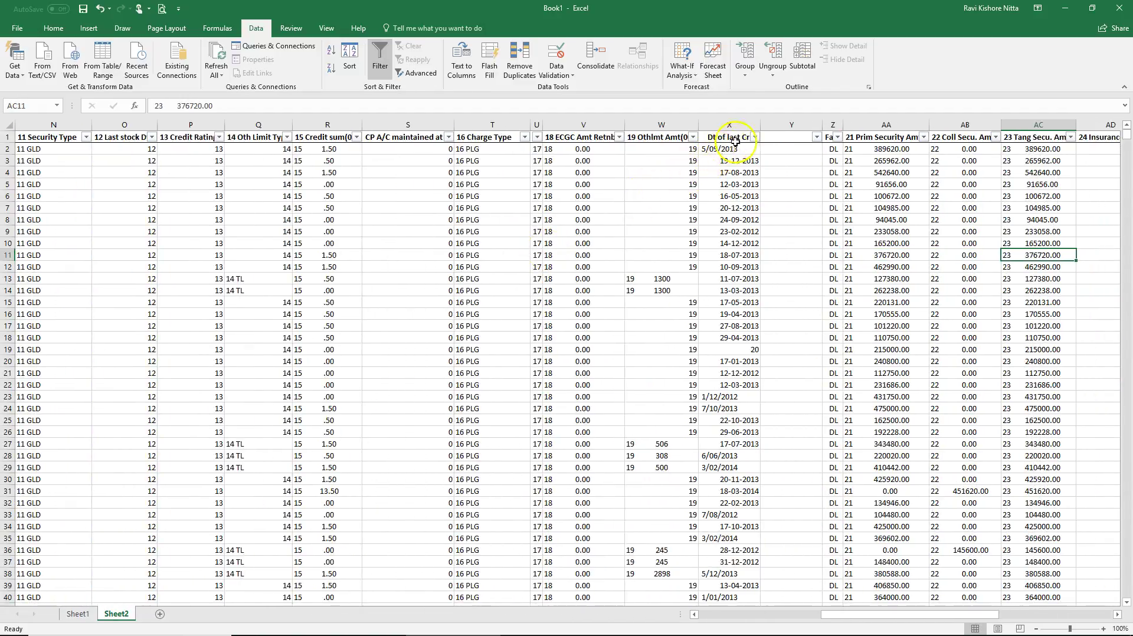
pyautogui.click(754, 136)
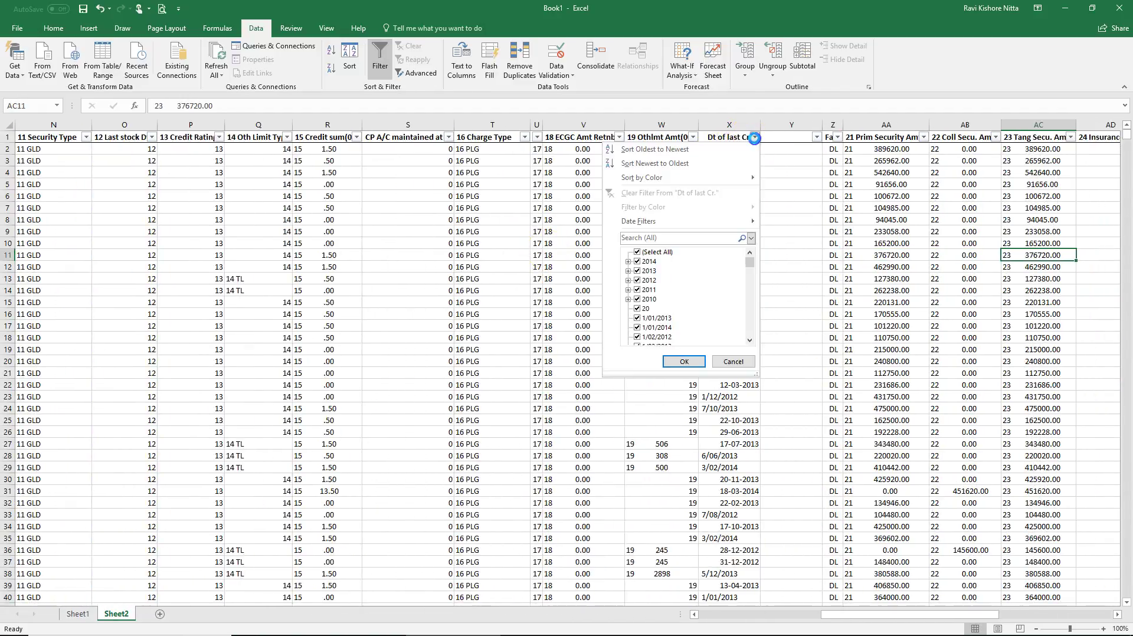
pyautogui.click(637, 261)
pyautogui.click(637, 271)
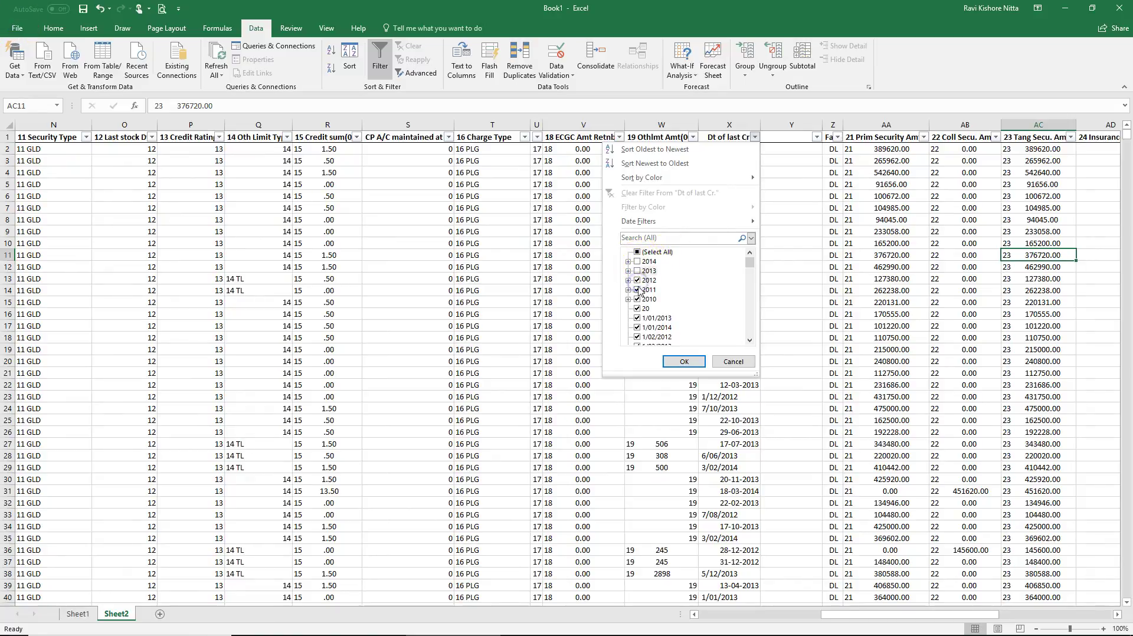
pyautogui.click(629, 280)
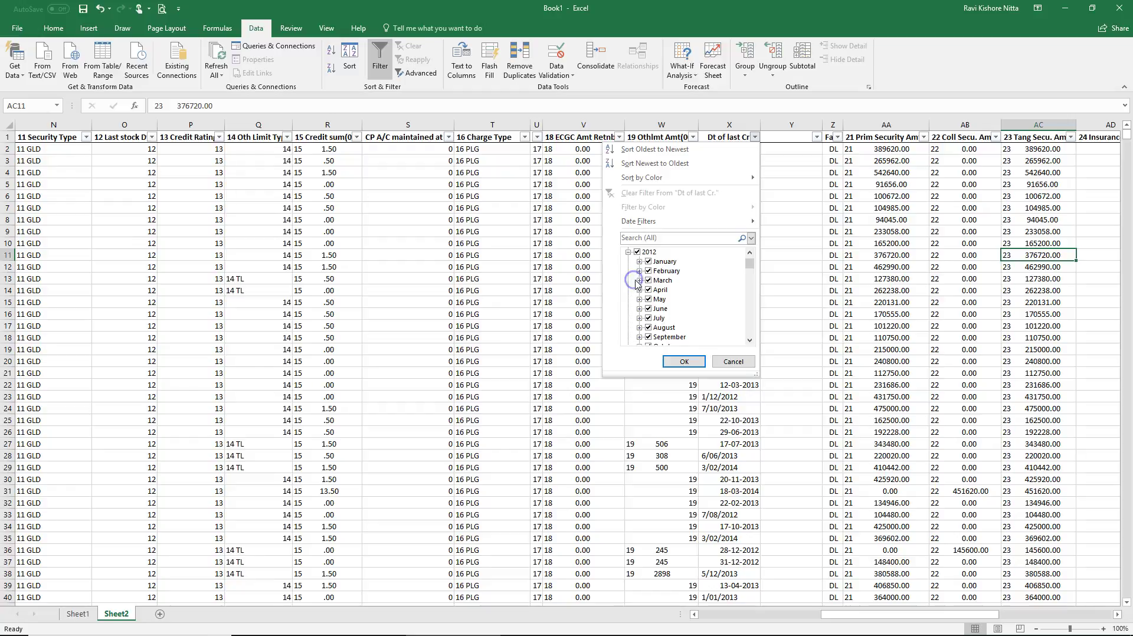
pyautogui.click(628, 252)
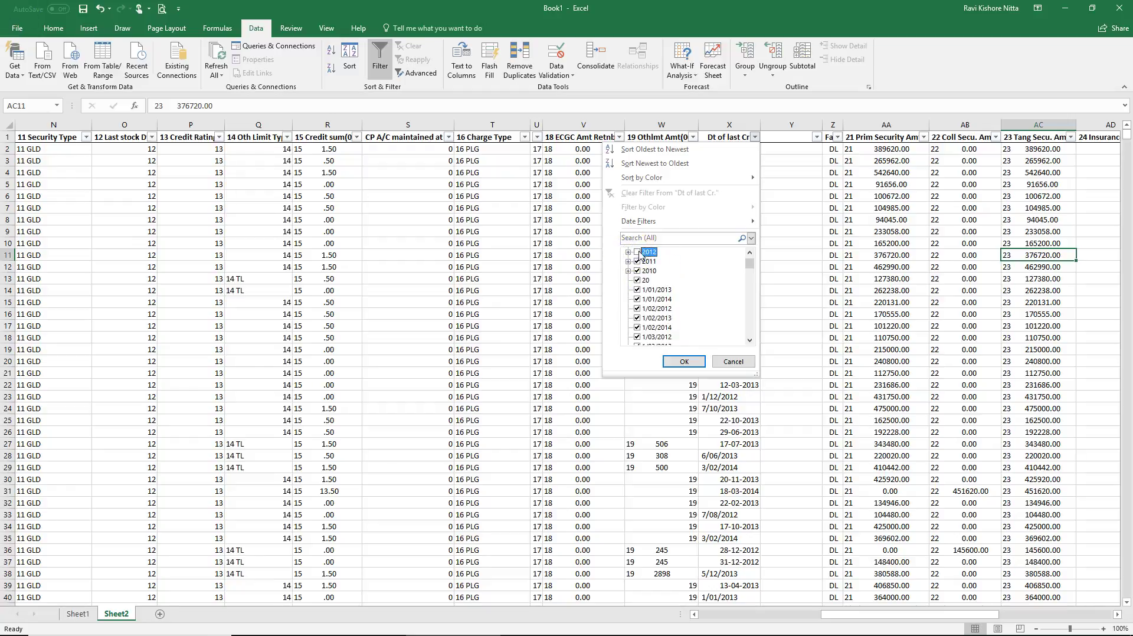
pyautogui.click(638, 261)
pyautogui.click(637, 271)
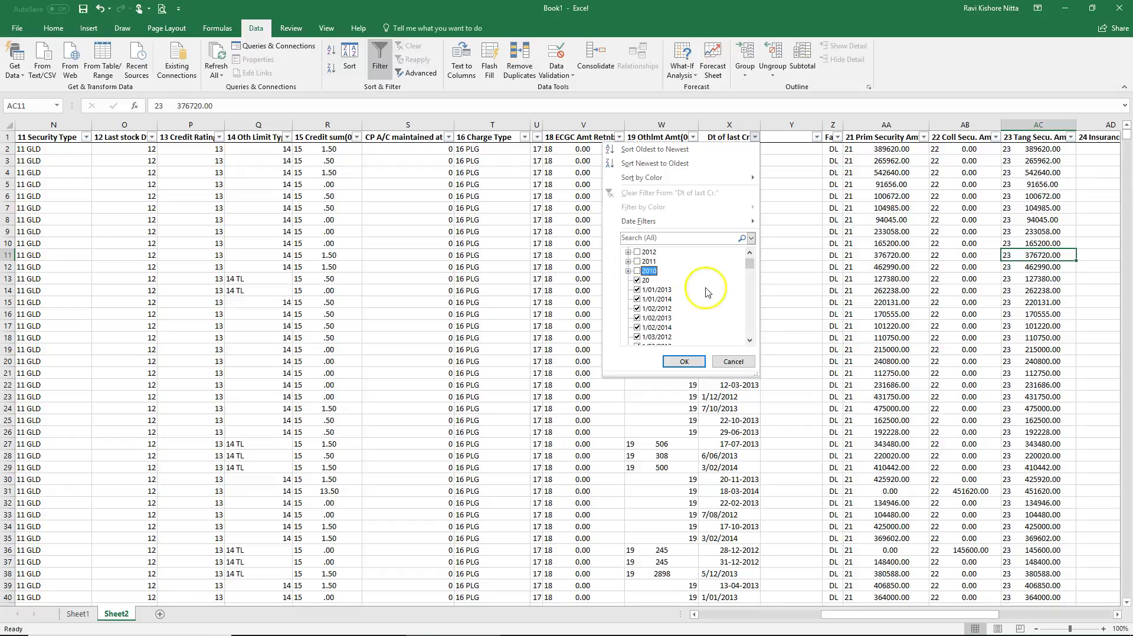
pyautogui.moveTo(752, 266); pyautogui.dragTo(755, 245)
pyautogui.click(684, 362)
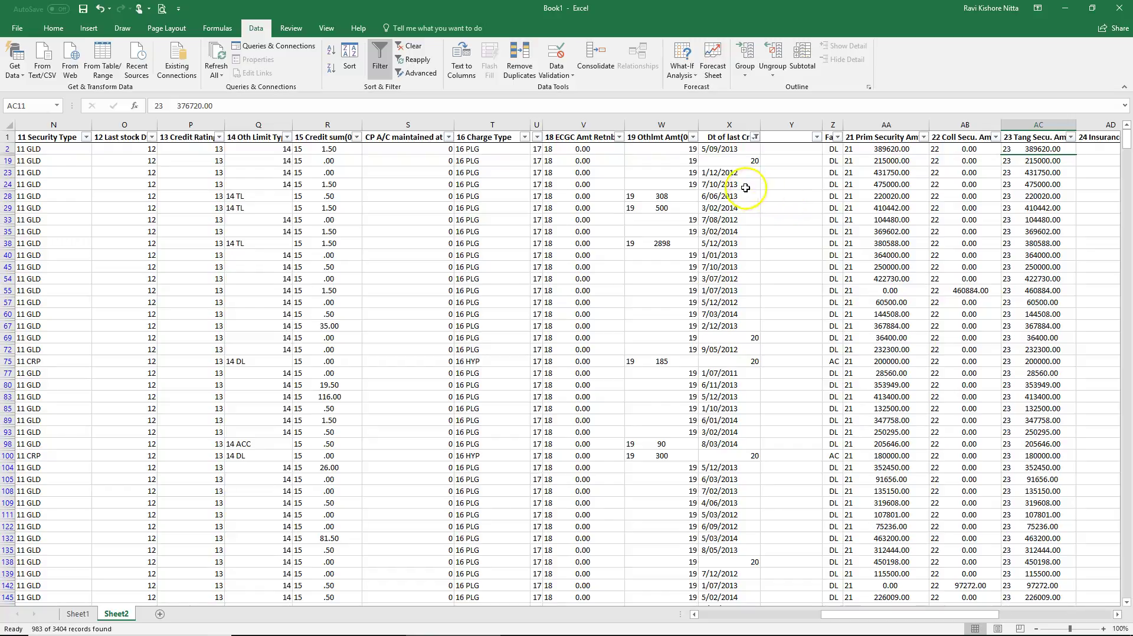
# Filter the Dt of last Cr. column to only the value 20 and clear all the matching cells.
pyautogui.click(755, 137)
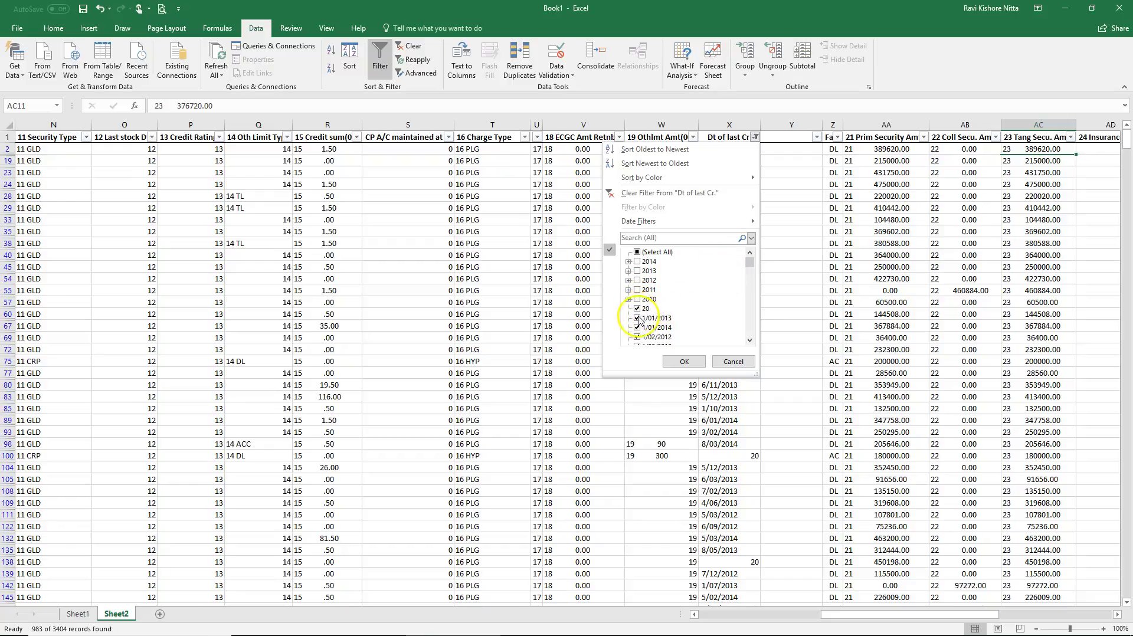
pyautogui.click(655, 253)
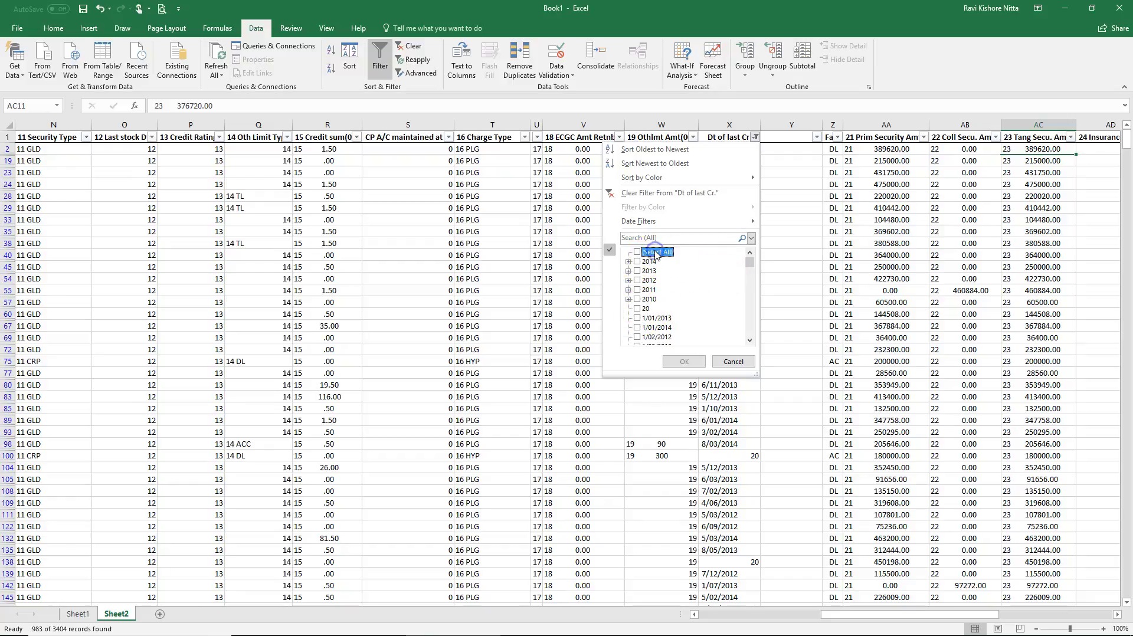
pyautogui.click(644, 308)
pyautogui.click(676, 361)
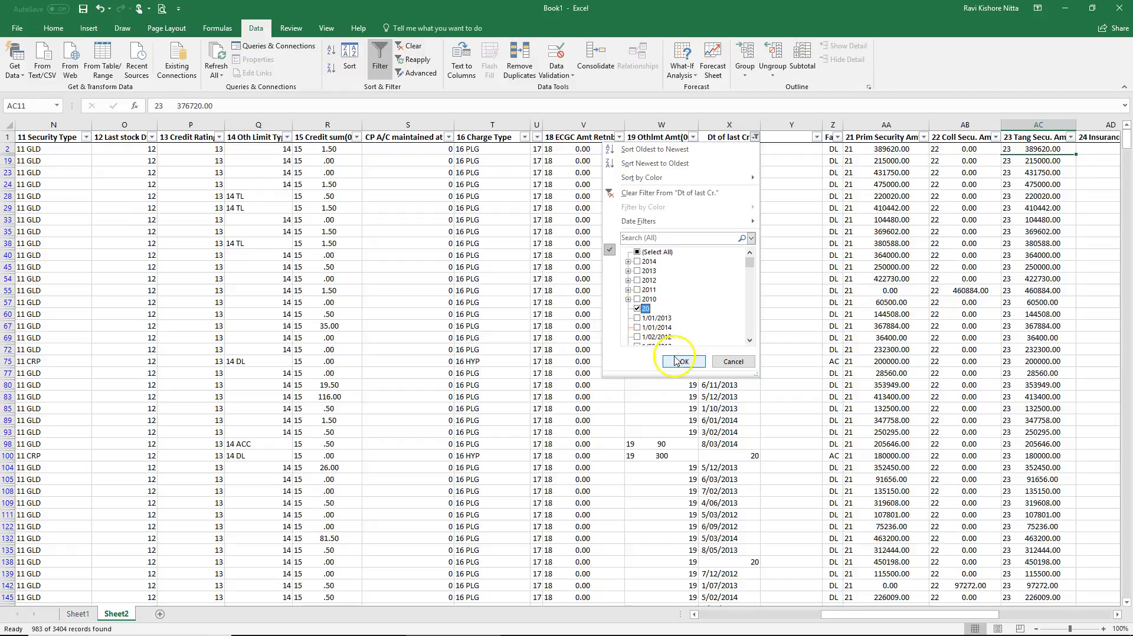
pyautogui.moveTo(755, 149); pyautogui.dragTo(734, 583)
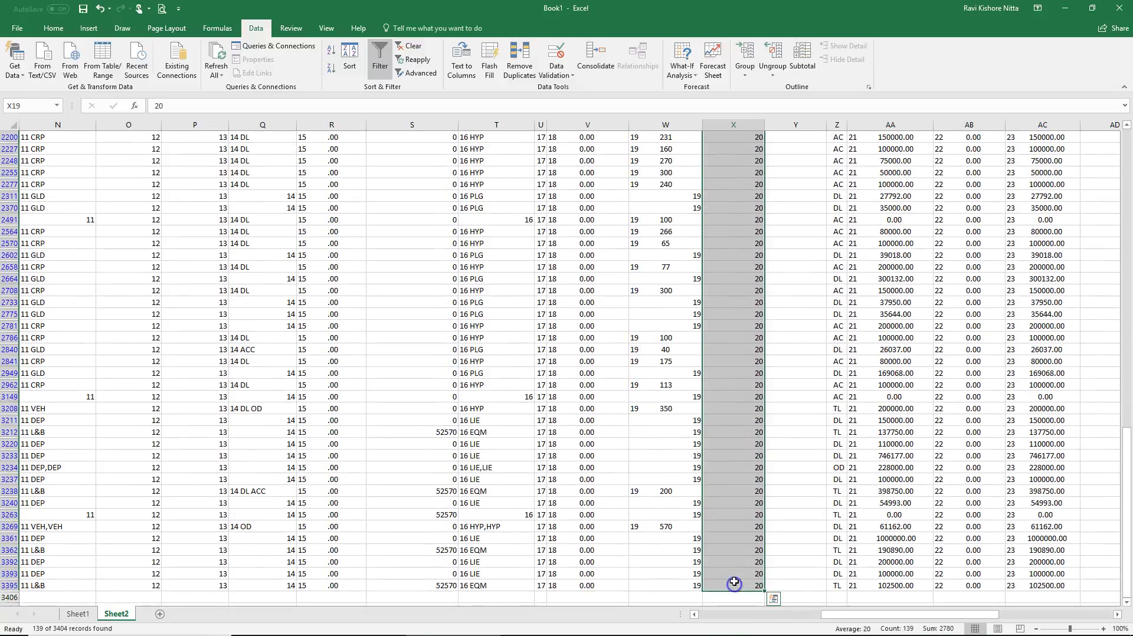
pyautogui.press('Delete')
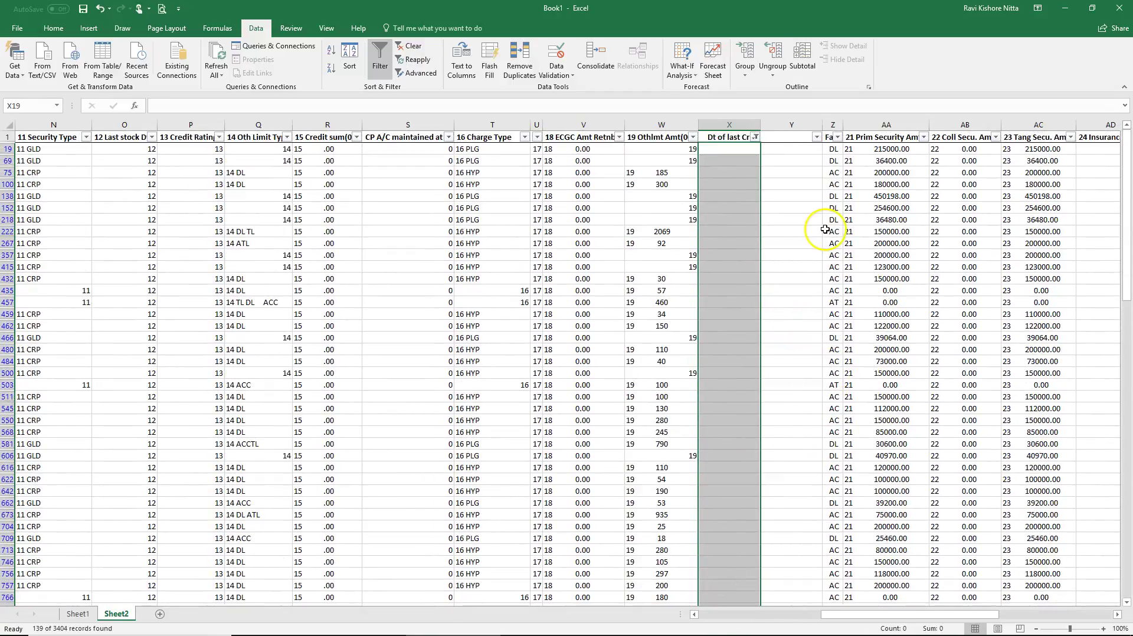
pyautogui.click(832, 230)
# Refilter the Dt of last Cr. column to show every value except the 2014, 2013, 2012, 2011 and 2010 year groups and blanks.
pyautogui.click(755, 137)
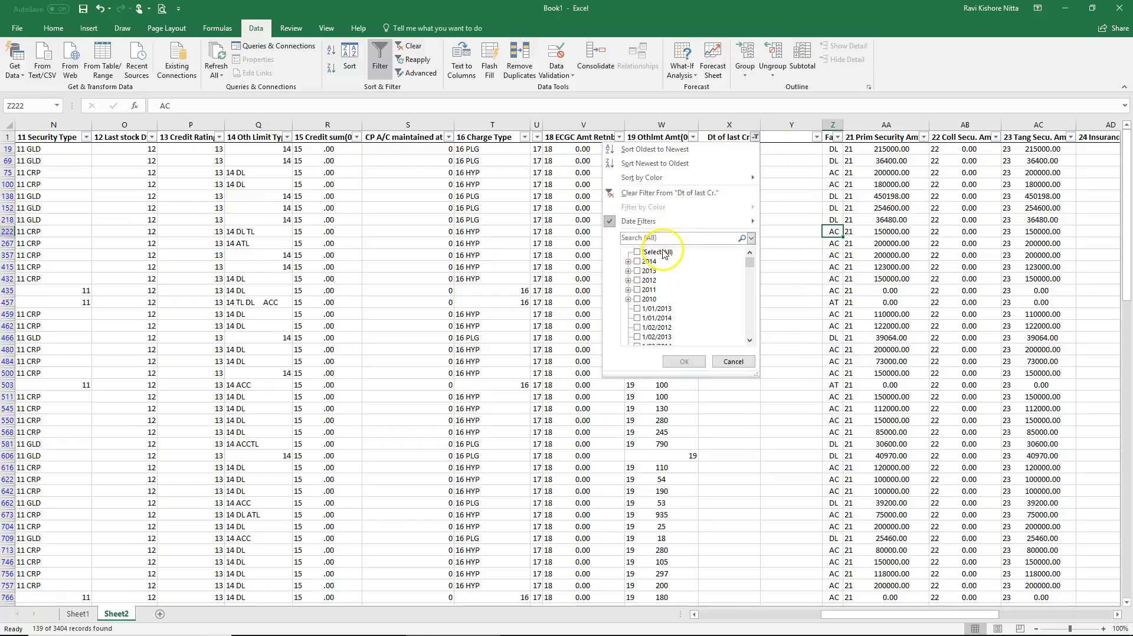
pyautogui.click(637, 253)
pyautogui.click(638, 253)
pyautogui.click(638, 262)
pyautogui.click(637, 271)
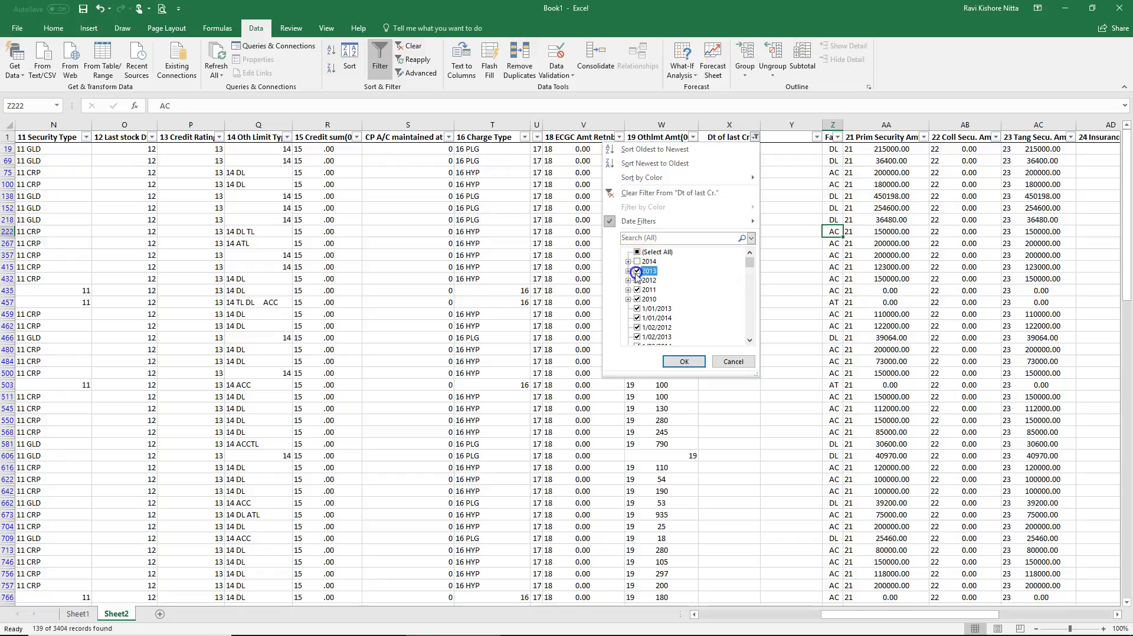
pyautogui.click(637, 281)
pyautogui.click(637, 299)
pyautogui.moveTo(749, 262); pyautogui.dragTo(749, 331)
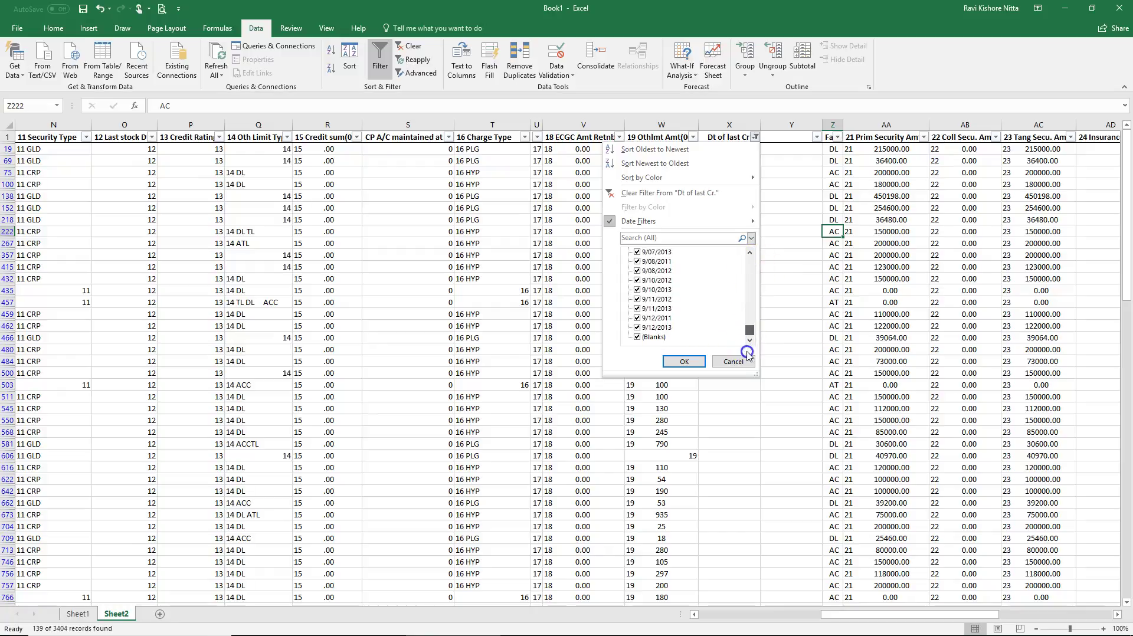
pyautogui.click(637, 337)
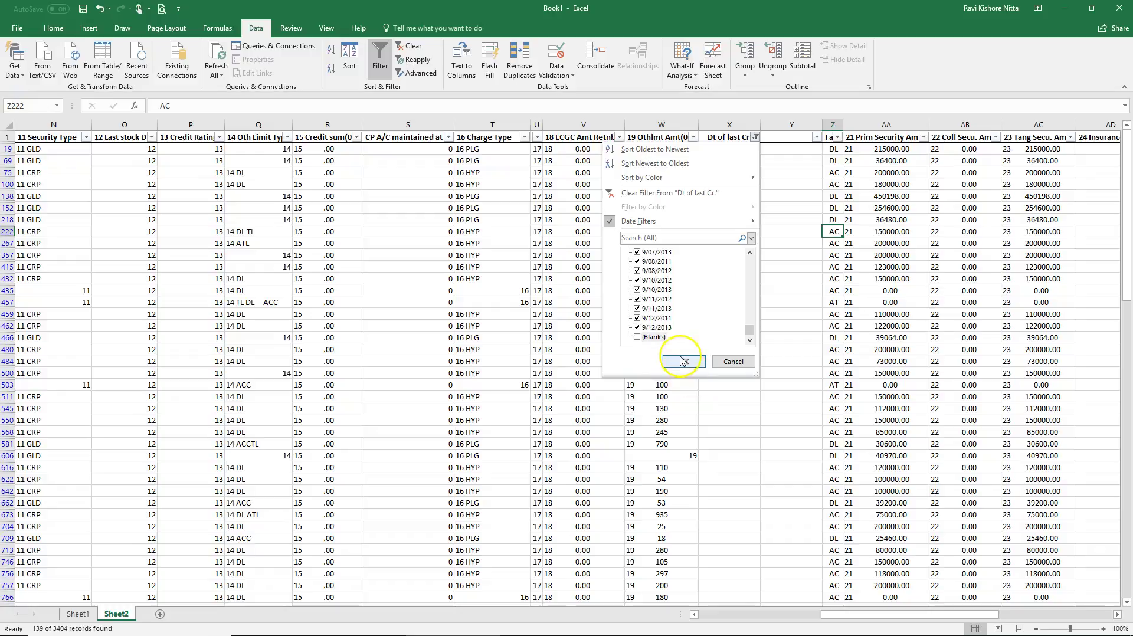
pyautogui.click(682, 361)
pyautogui.click(767, 291)
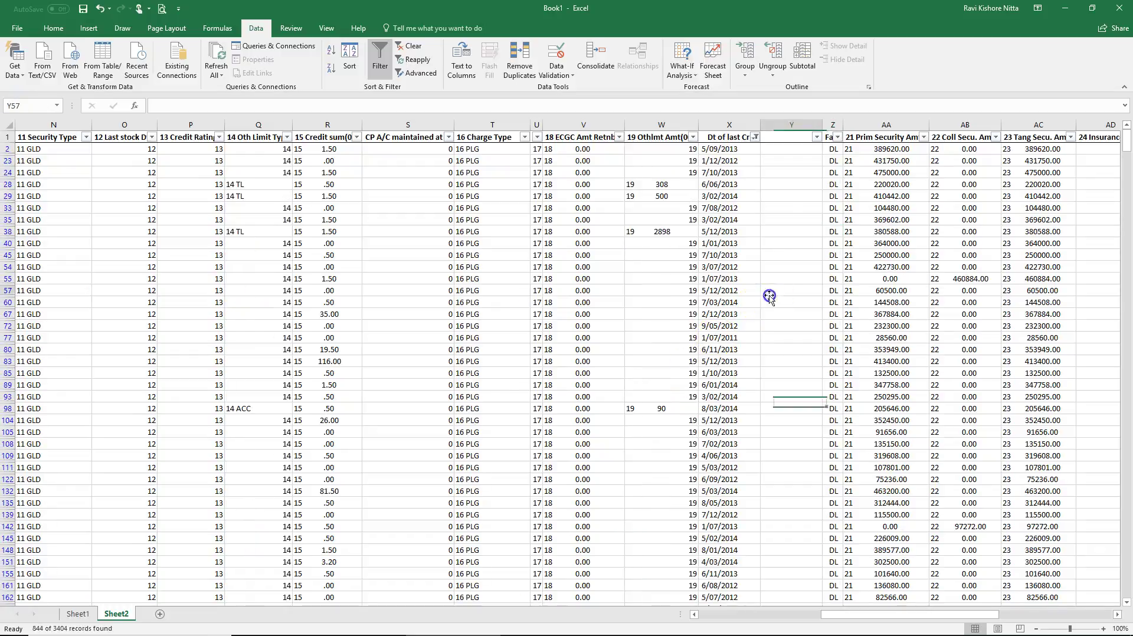
# Enter the formula =DATEVALUE(TRIM(X2)) in cell Y2 to convert the first visible text date.
pyautogui.click(788, 153)
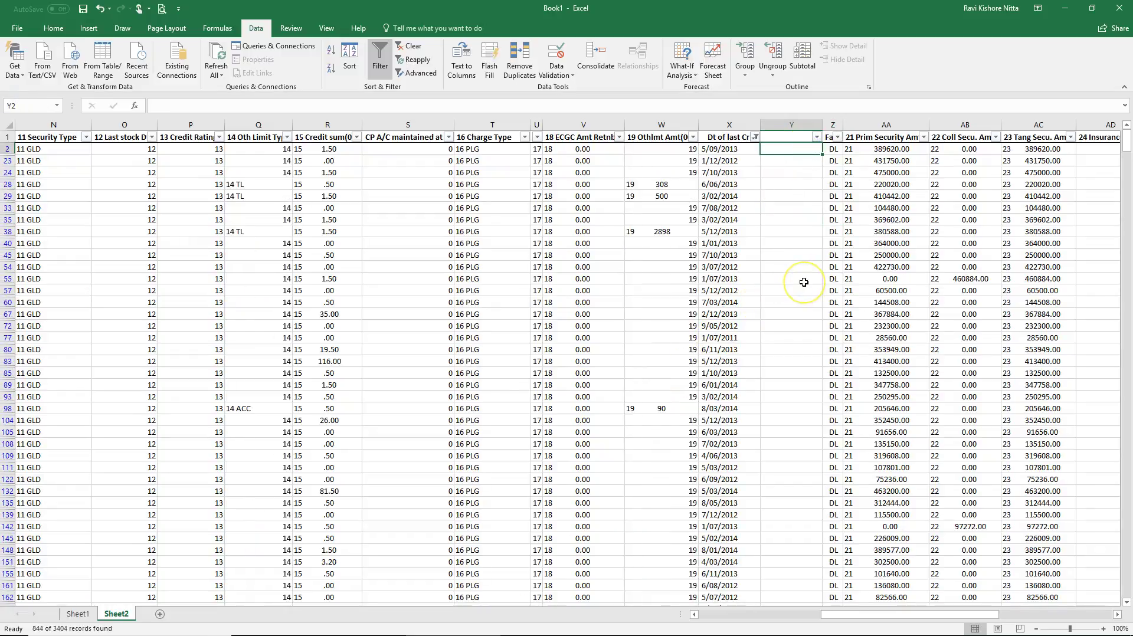
pyautogui.write('=')
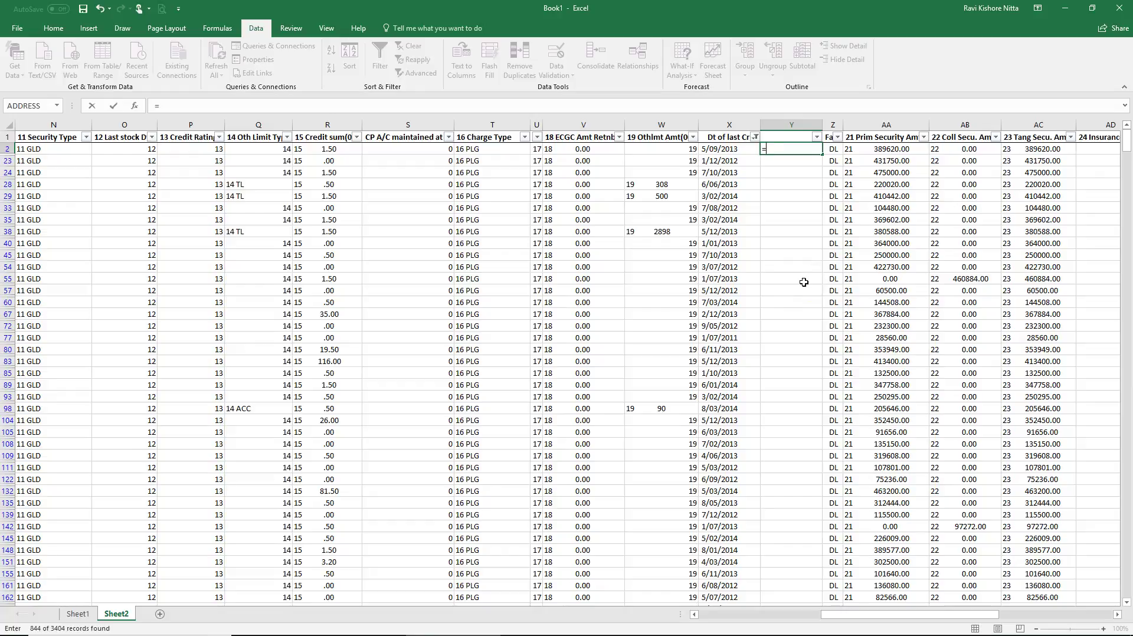
pyautogui.write('datevalue')
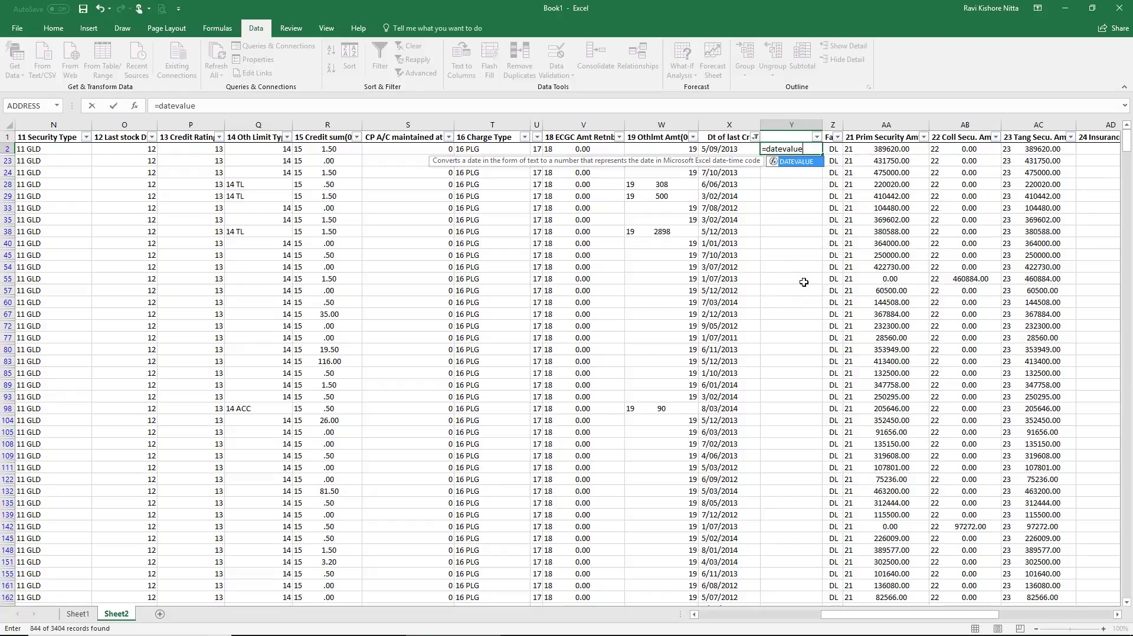
pyautogui.write('(')
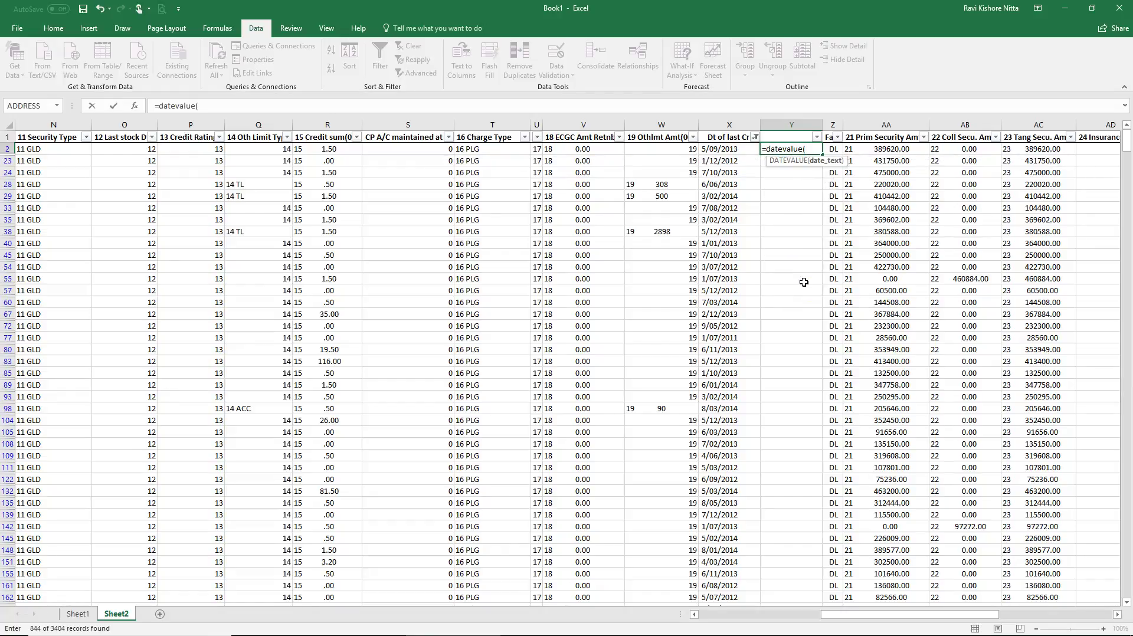
pyautogui.write('trim')
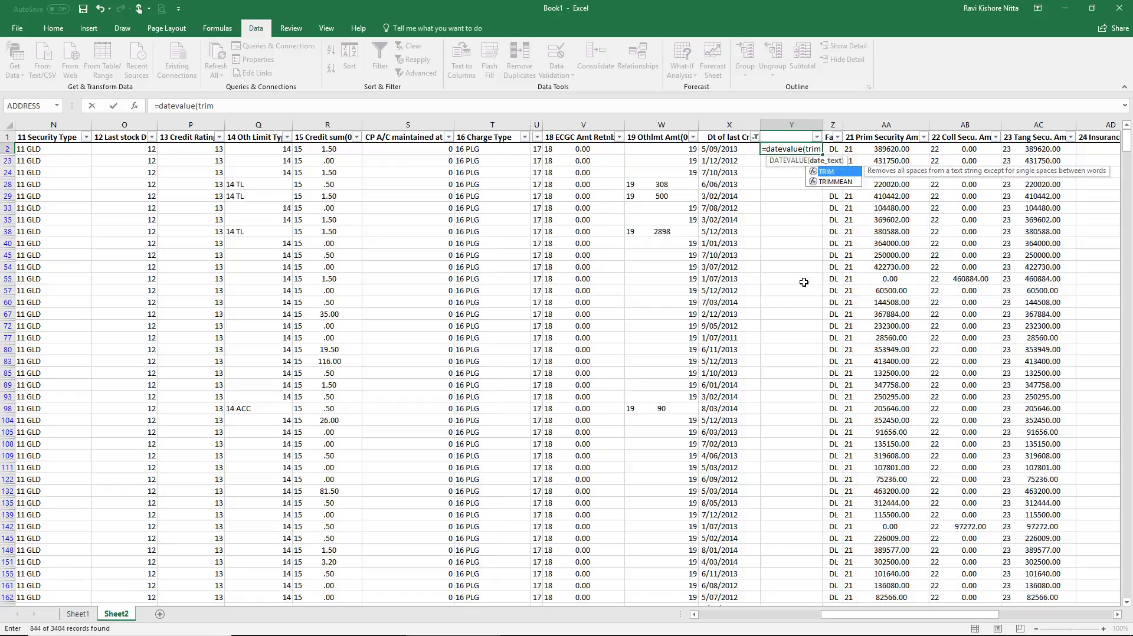
pyautogui.write('(')
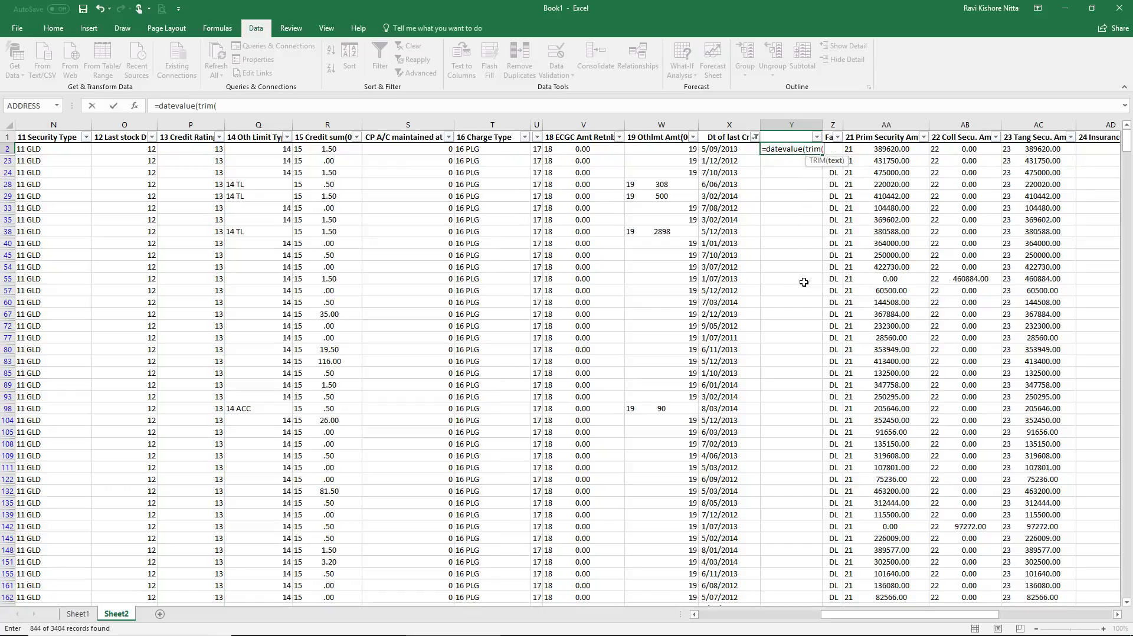
pyautogui.click(721, 151)
pyautogui.write('))')
pyautogui.press('Return')
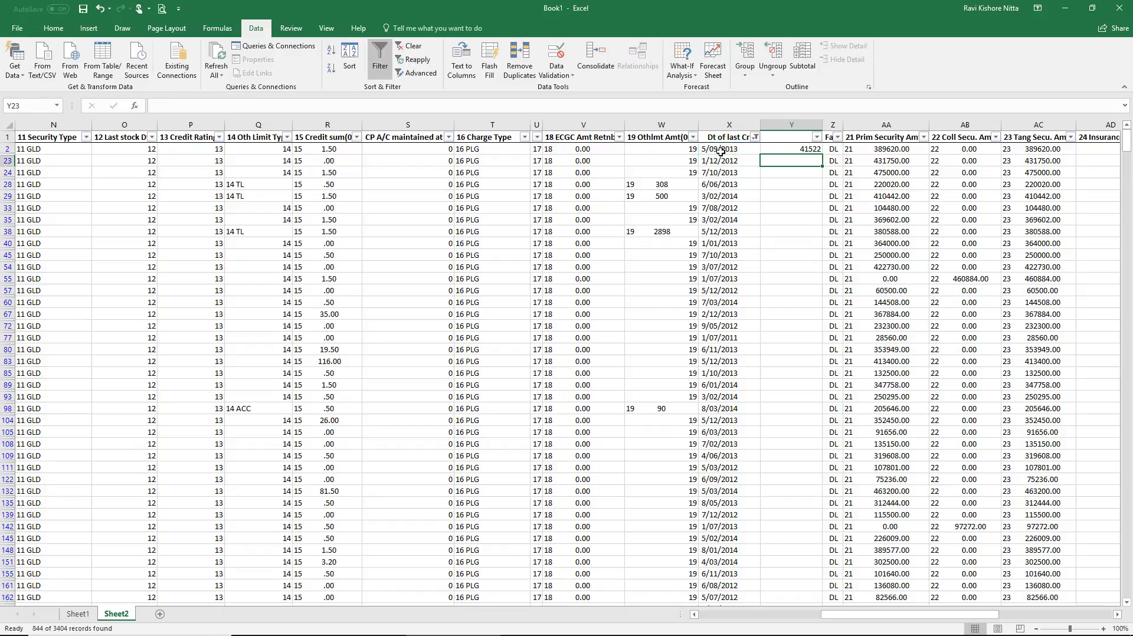
# Format the whole helper column Y as Date with the *14-03-2012 type.
pyautogui.click(784, 124)
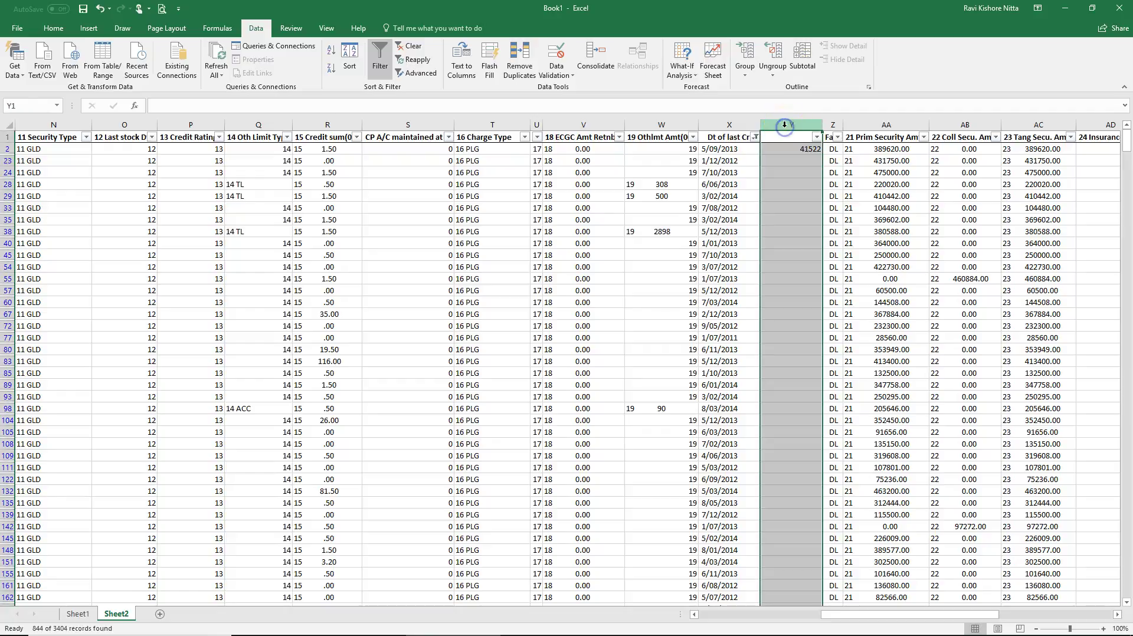
pyautogui.rightClick(784, 125)
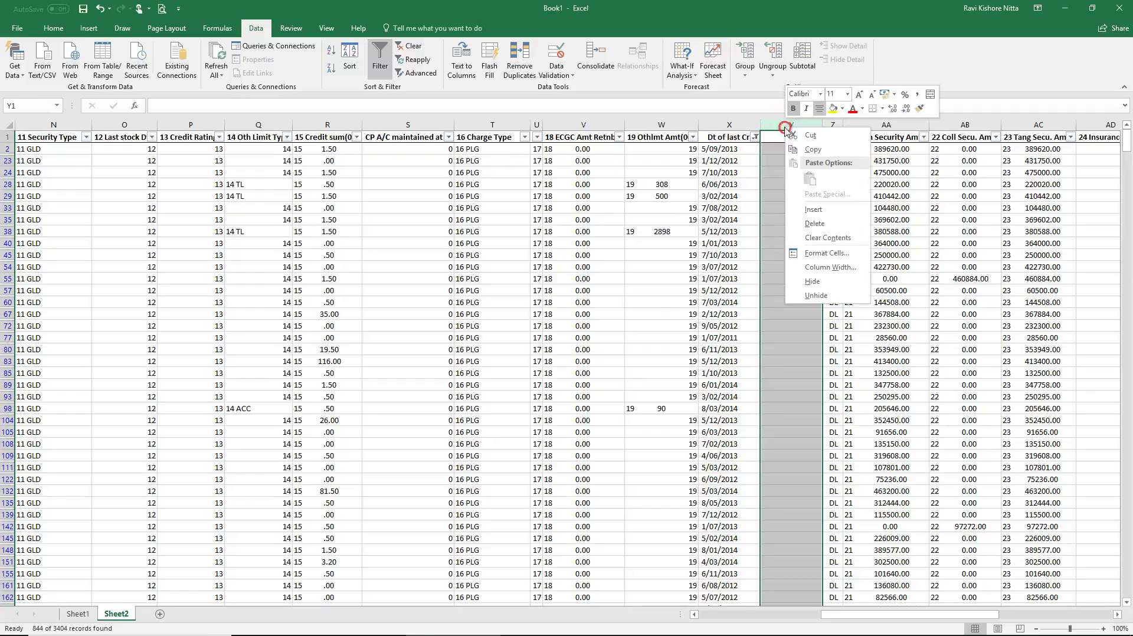
pyautogui.click(824, 252)
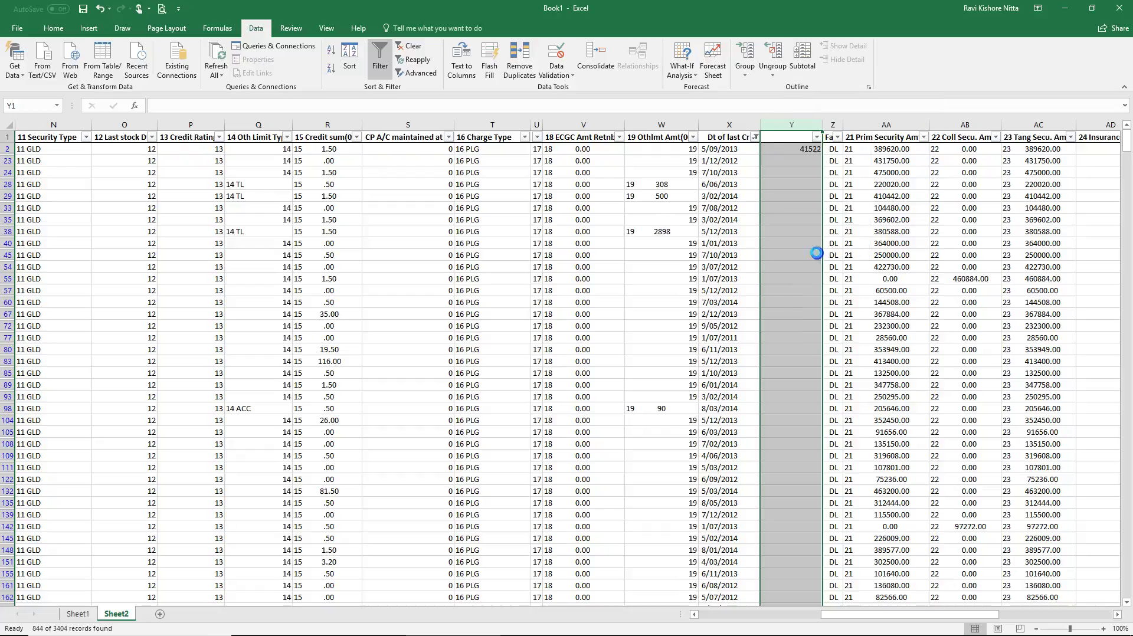
pyautogui.click(680, 193)
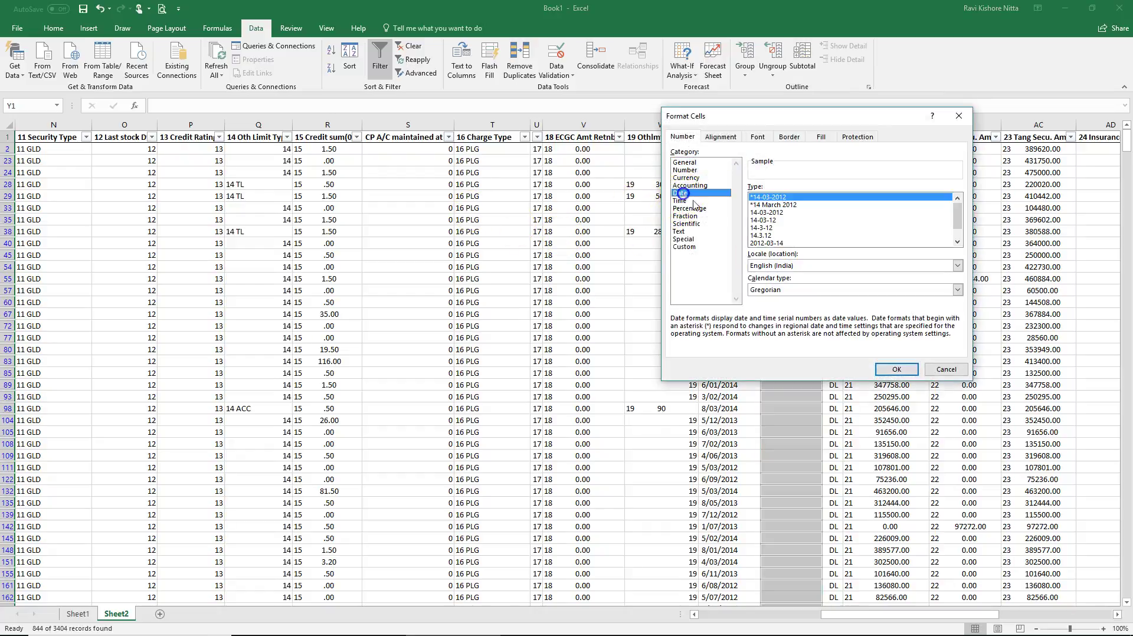
pyautogui.click(895, 369)
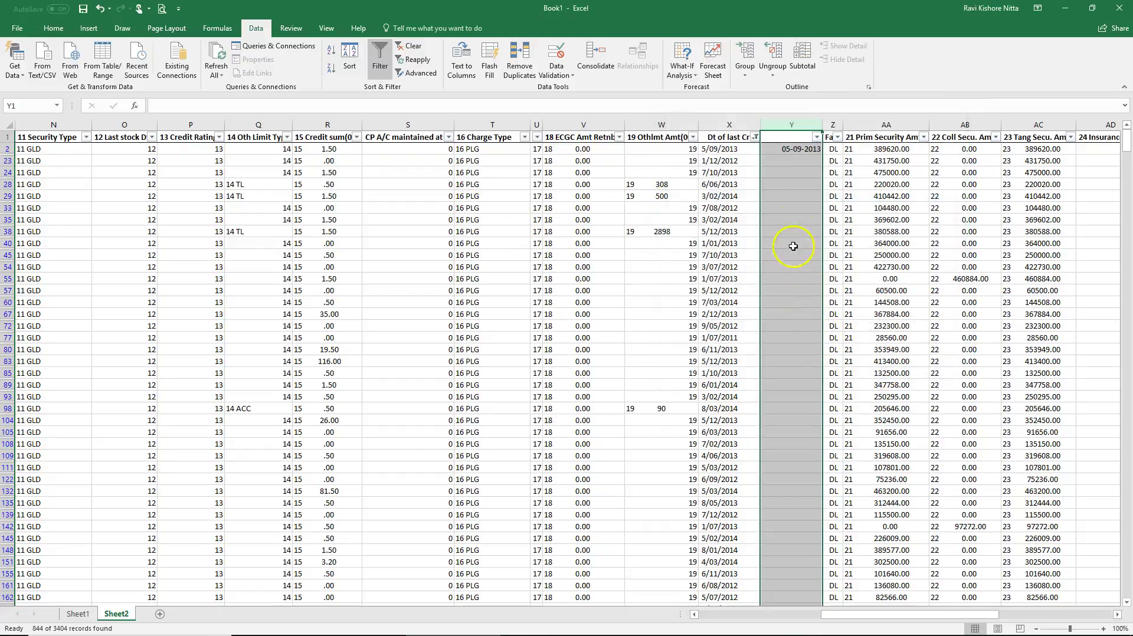
pyautogui.click(797, 208)
# Fill the Y2 formula down the filtered rows and paste the results as values over the Dt of last Cr. text dates.
pyautogui.click(814, 150)
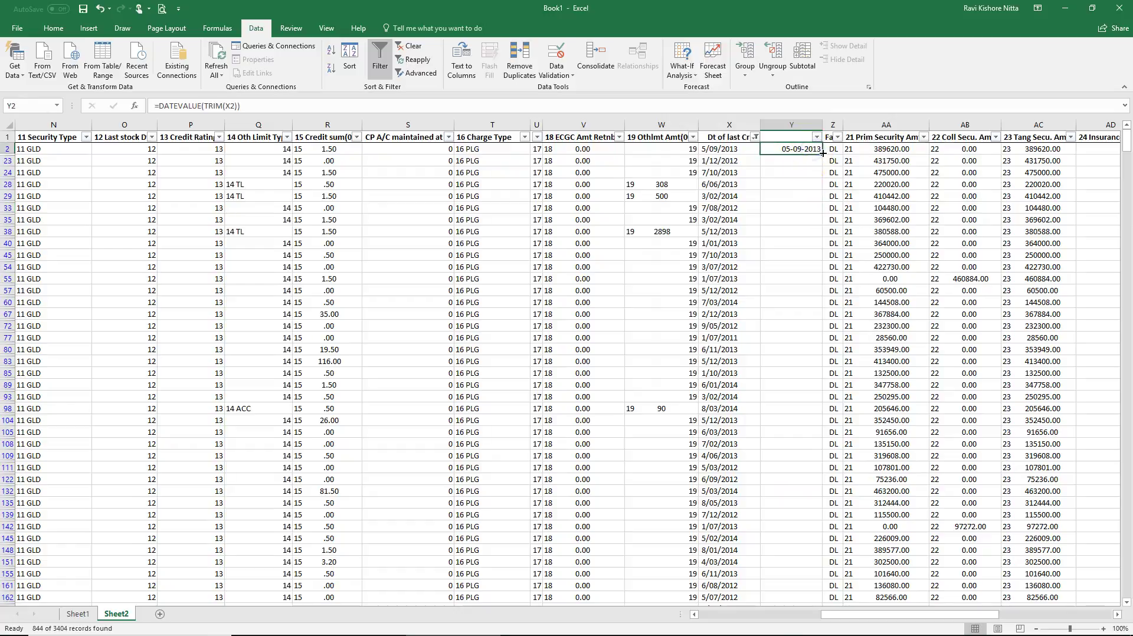
pyautogui.doubleClick(822, 152)
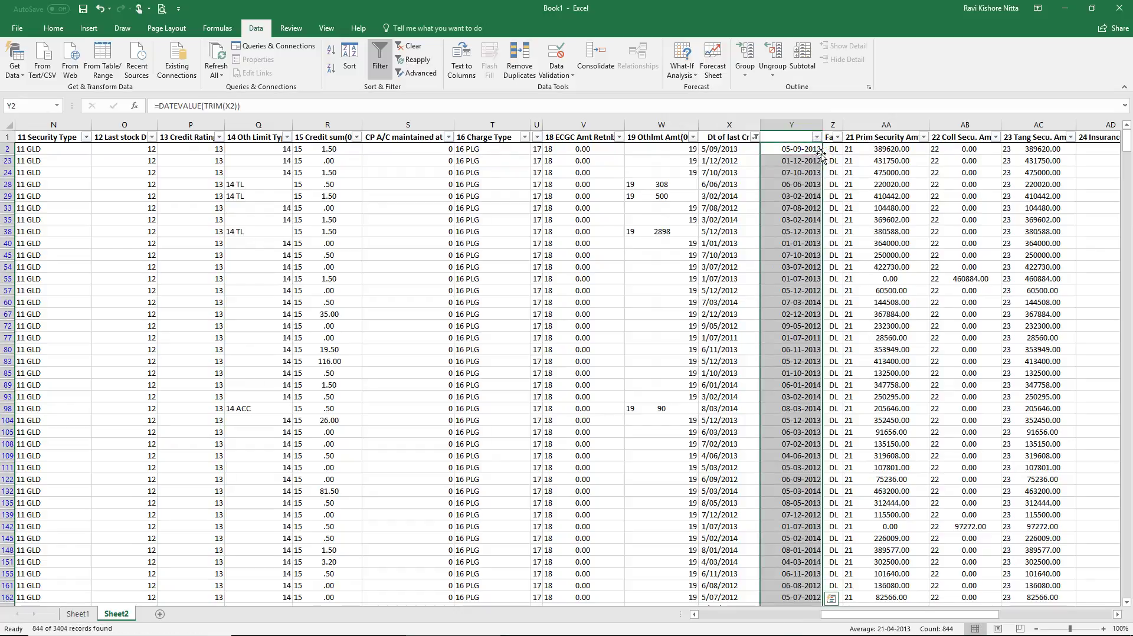
pyautogui.hotkey('ctrl', 'c')
pyautogui.click(739, 151)
pyautogui.rightClick(741, 153)
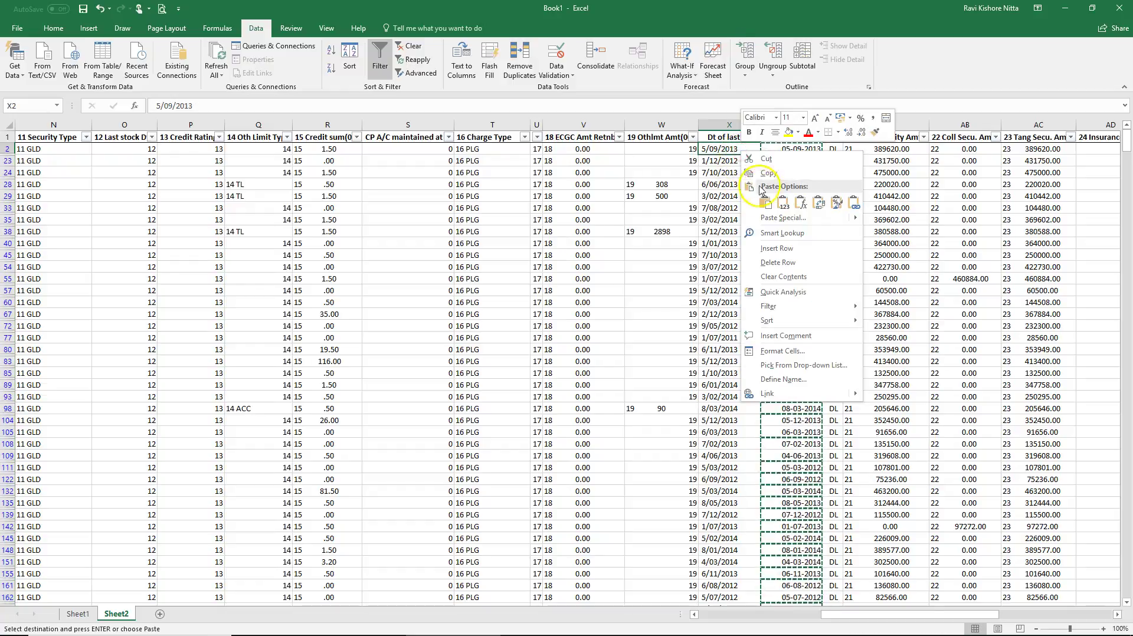
pyautogui.click(784, 206)
pyautogui.click(734, 173)
# Apply the Date number format to the filtered Dt of last Cr. column.
pyautogui.click(741, 125)
pyautogui.rightClick(743, 125)
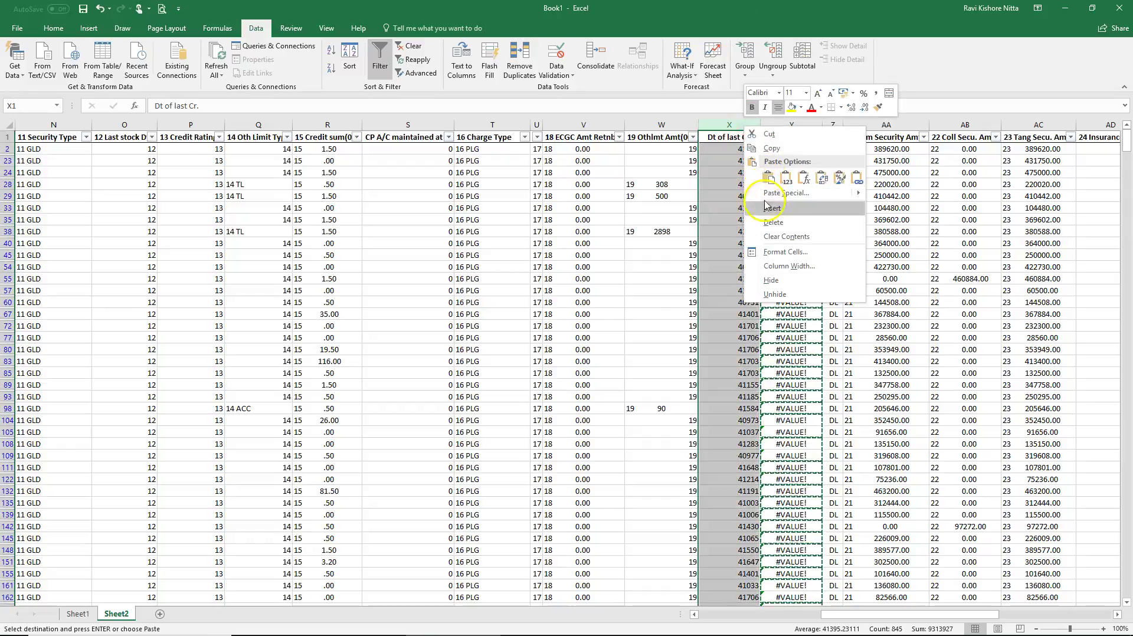
pyautogui.click(775, 253)
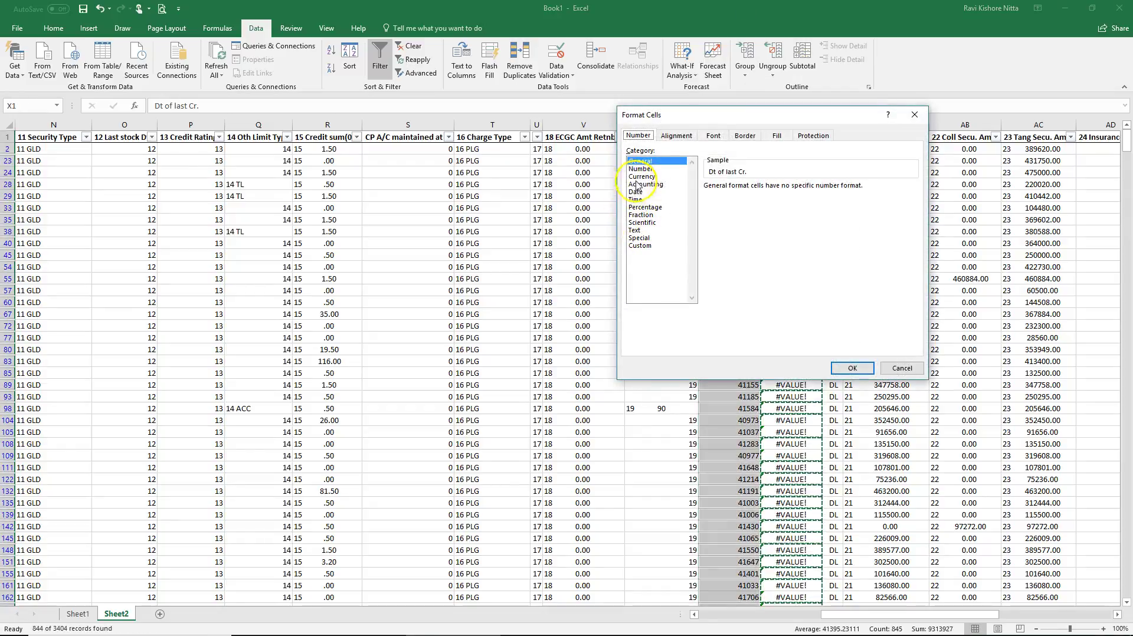
pyautogui.click(635, 192)
pyautogui.click(851, 371)
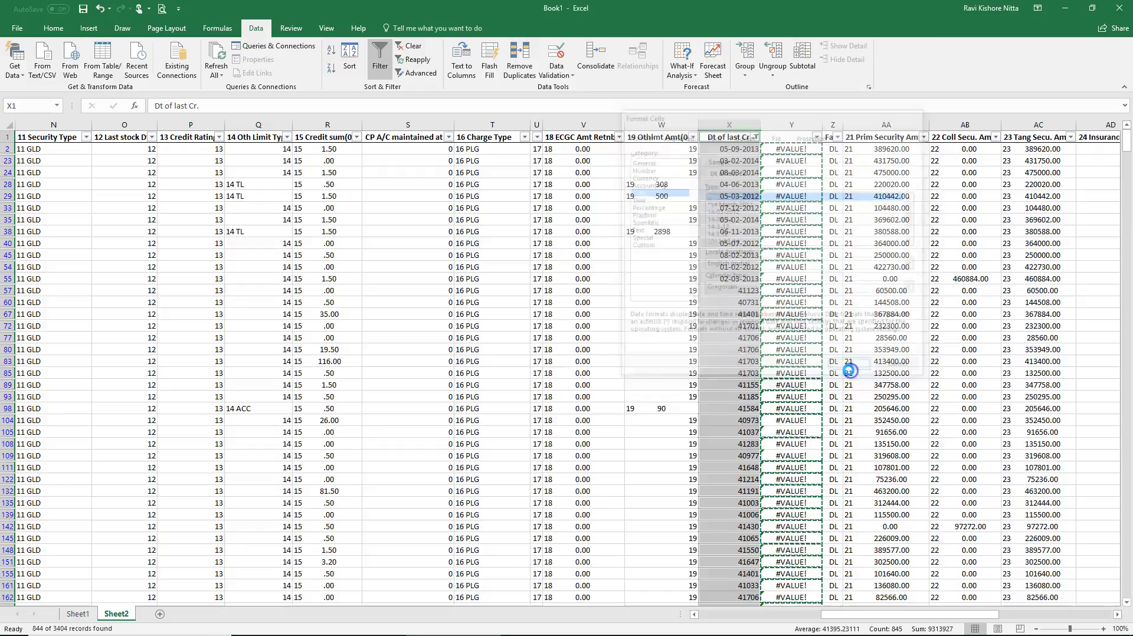
# Delete the helper column Y and turn off filtering for the sheet.
pyautogui.click(801, 124)
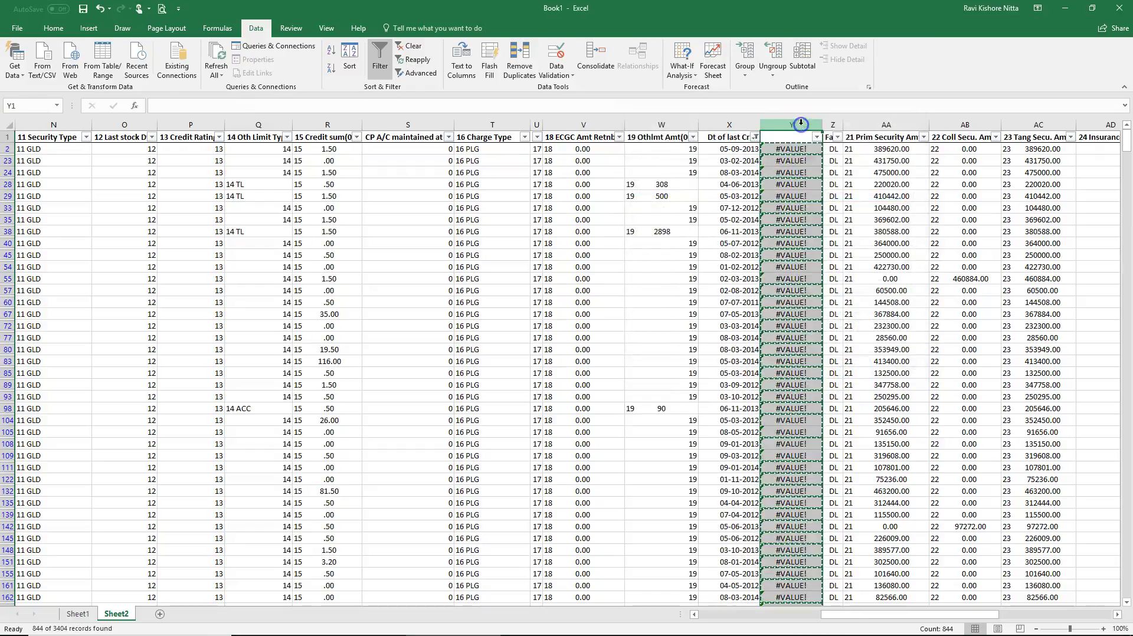
pyautogui.rightClick(800, 124)
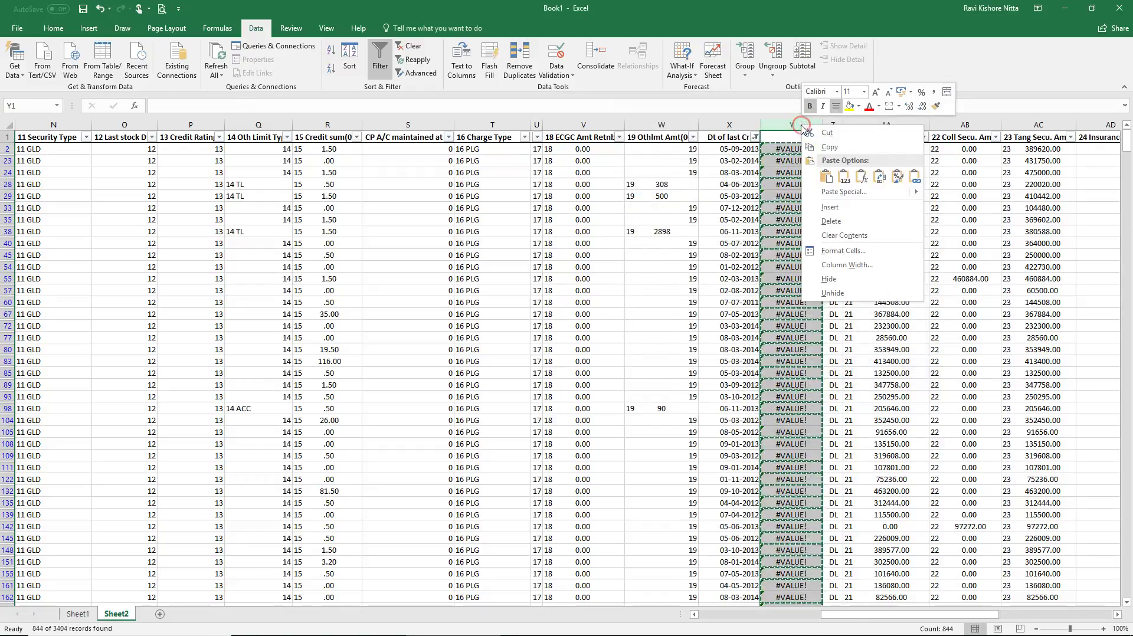
pyautogui.click(824, 222)
pyautogui.click(745, 247)
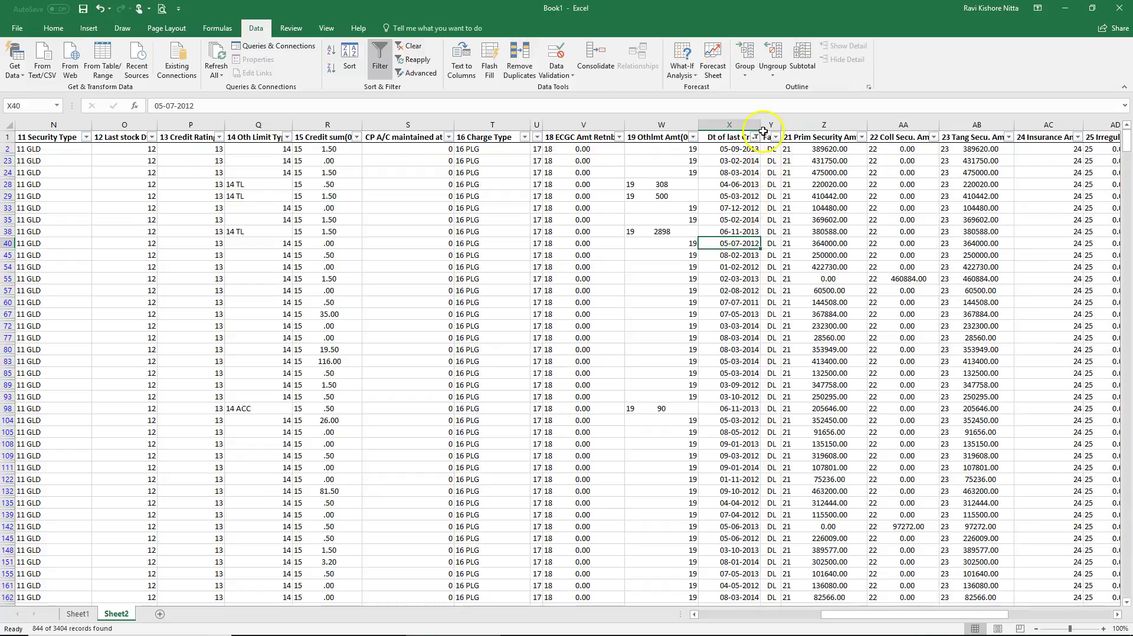
pyautogui.click(378, 58)
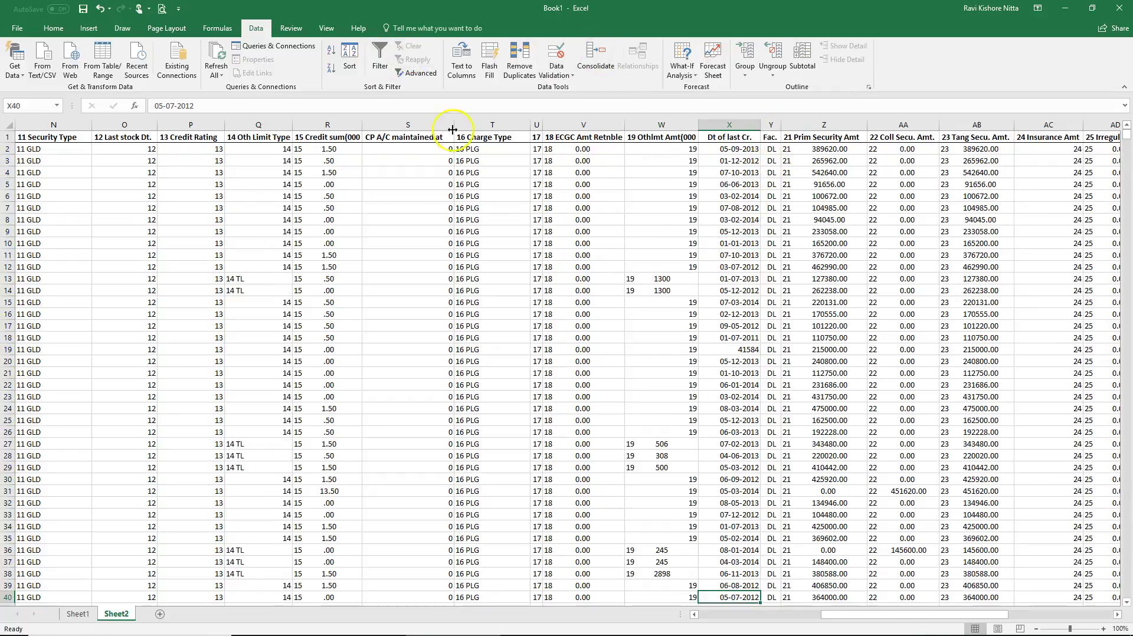
# Check the unfiltered Dt of last Cr. column for unformatted dates and format the entire column as Date with the *14-03-2012 type.
pyautogui.click(657, 279)
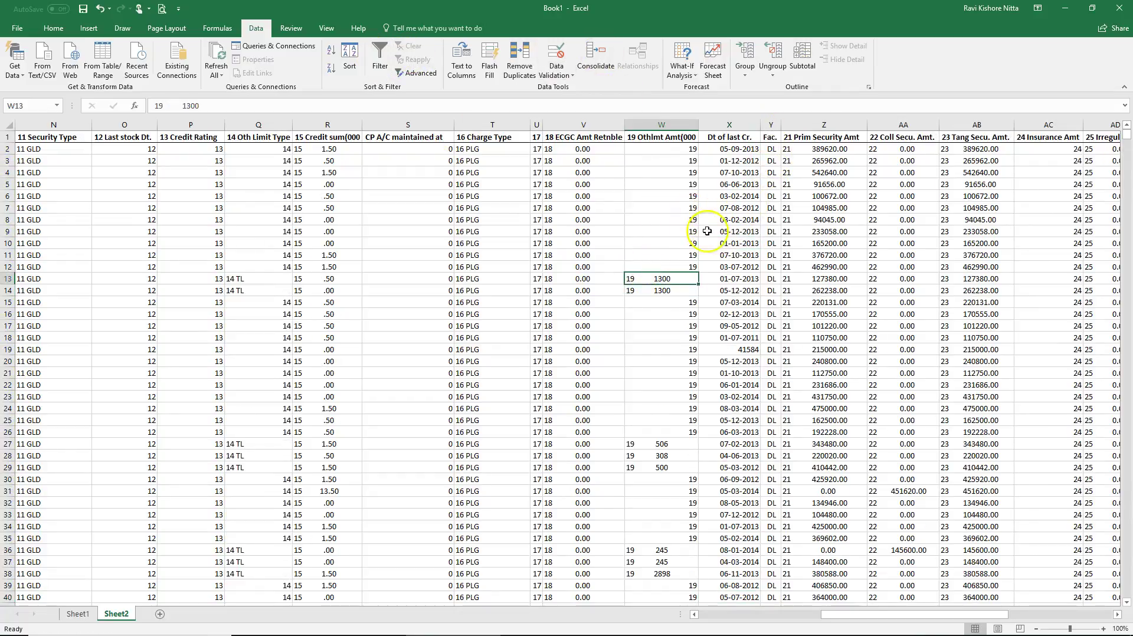
pyautogui.scroll(-8, 723, 228)
pyautogui.scroll(-9, 758, 299)
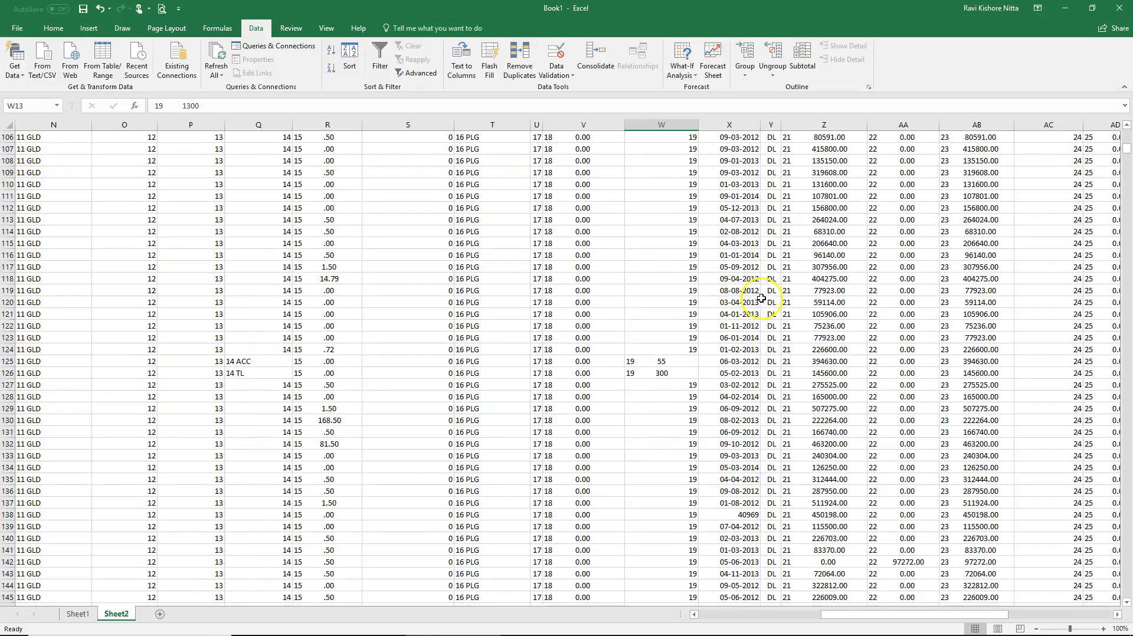
pyautogui.scroll(20, 761, 298)
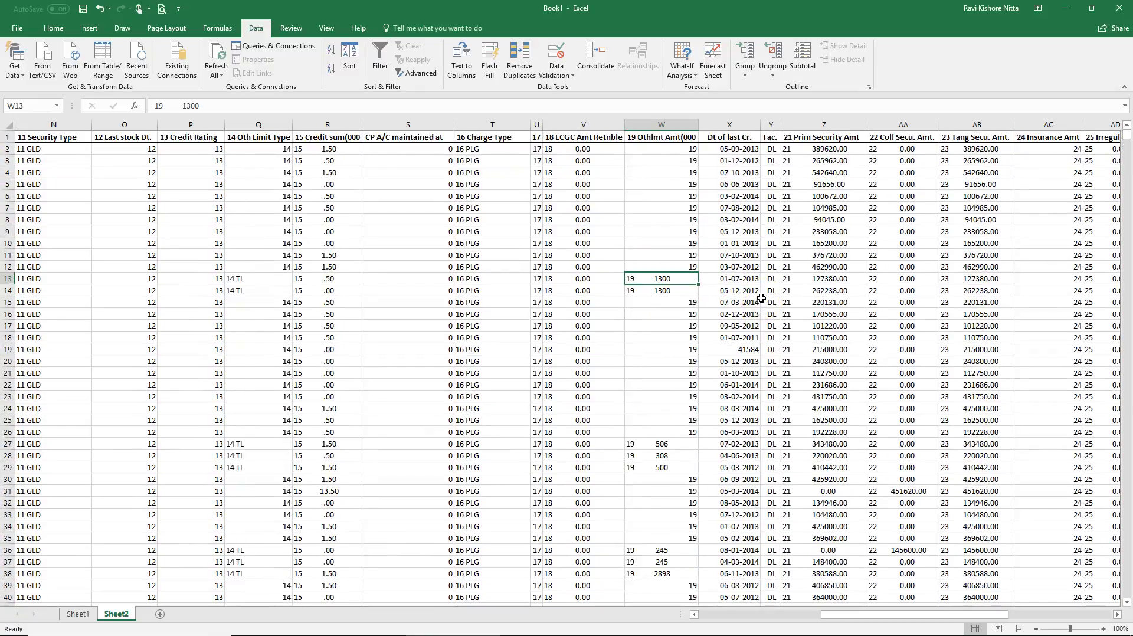
pyautogui.click(733, 124)
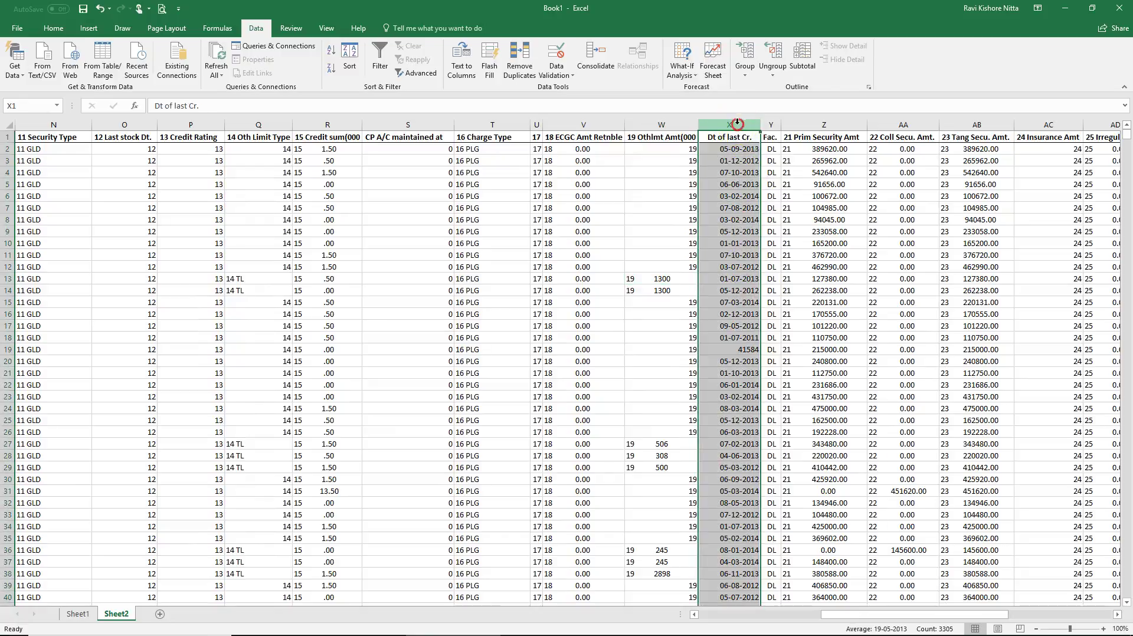
pyautogui.rightClick(740, 126)
pyautogui.click(780, 250)
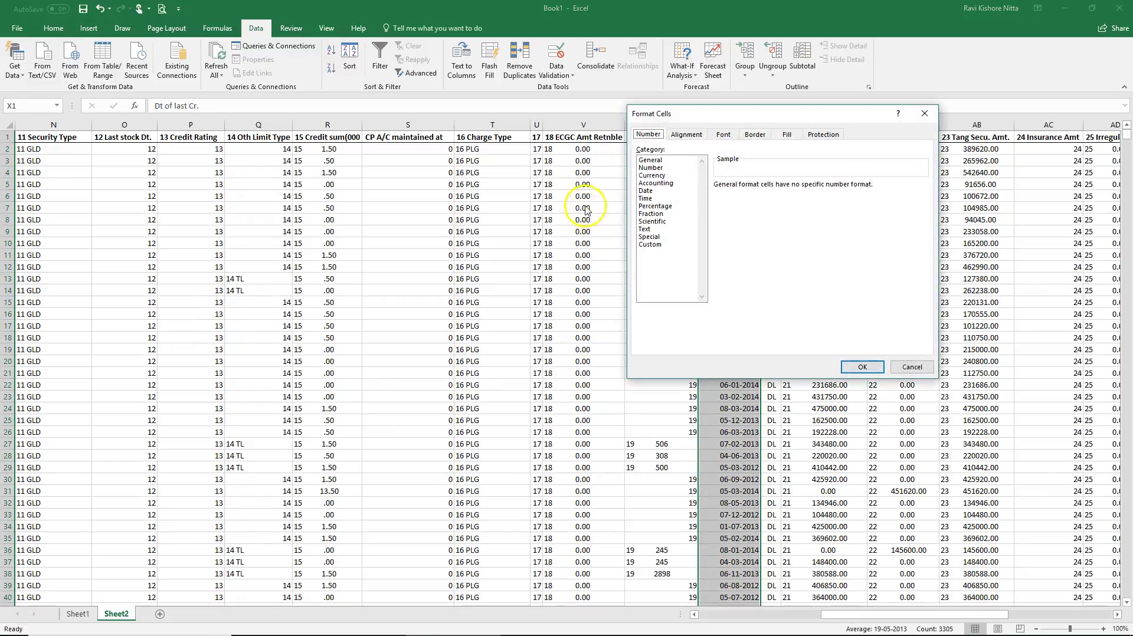
pyautogui.click(646, 190)
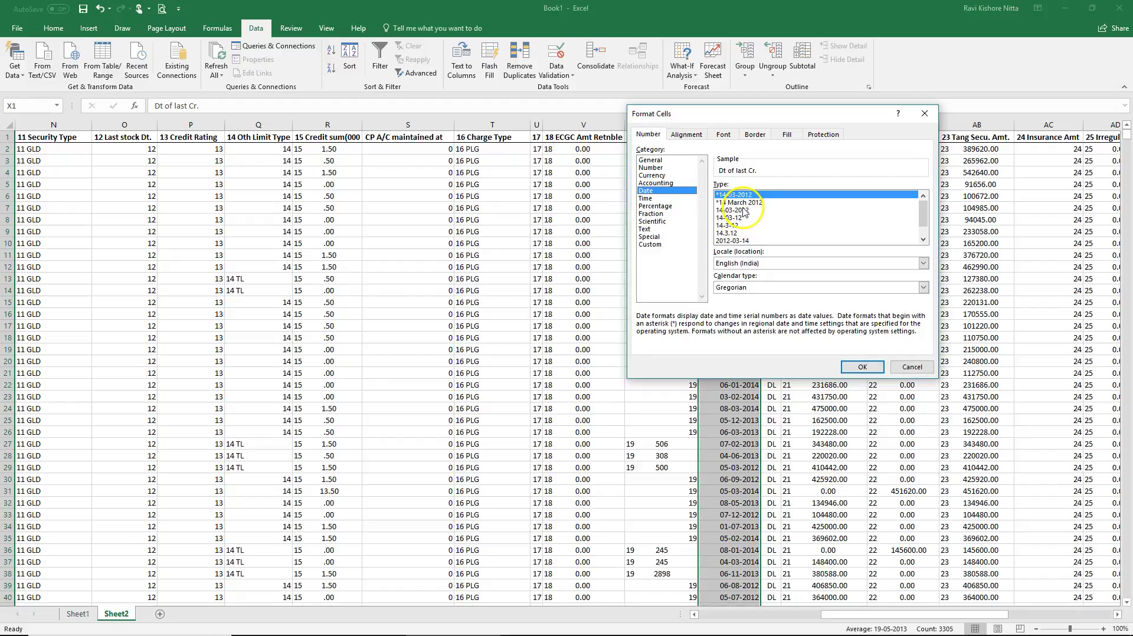
pyautogui.click(737, 203)
pyautogui.click(856, 367)
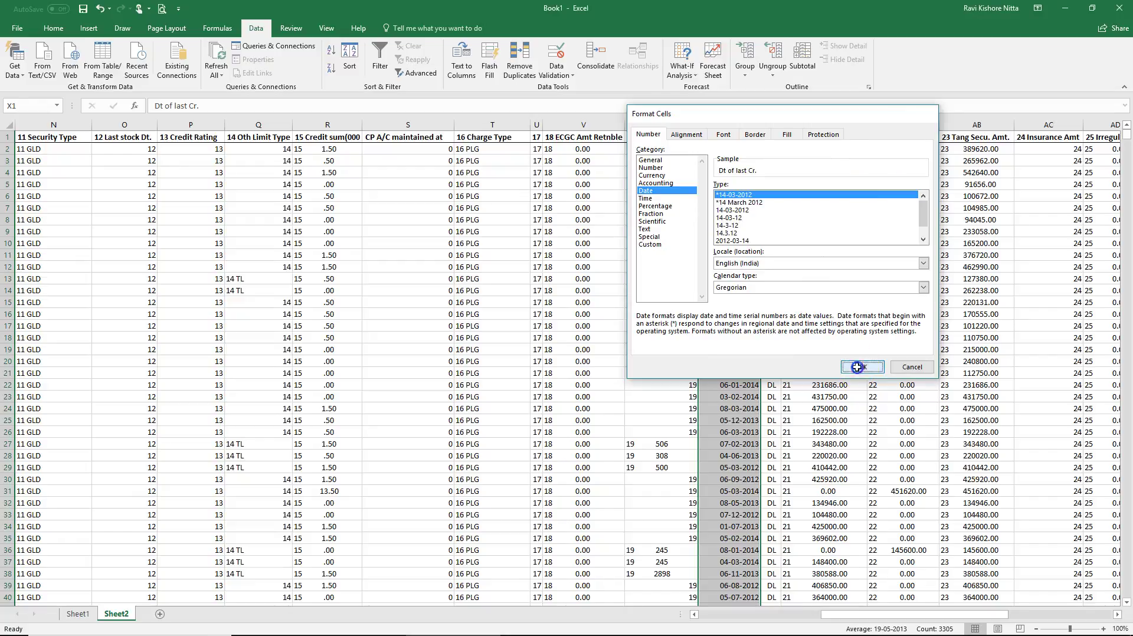
pyautogui.click(729, 290)
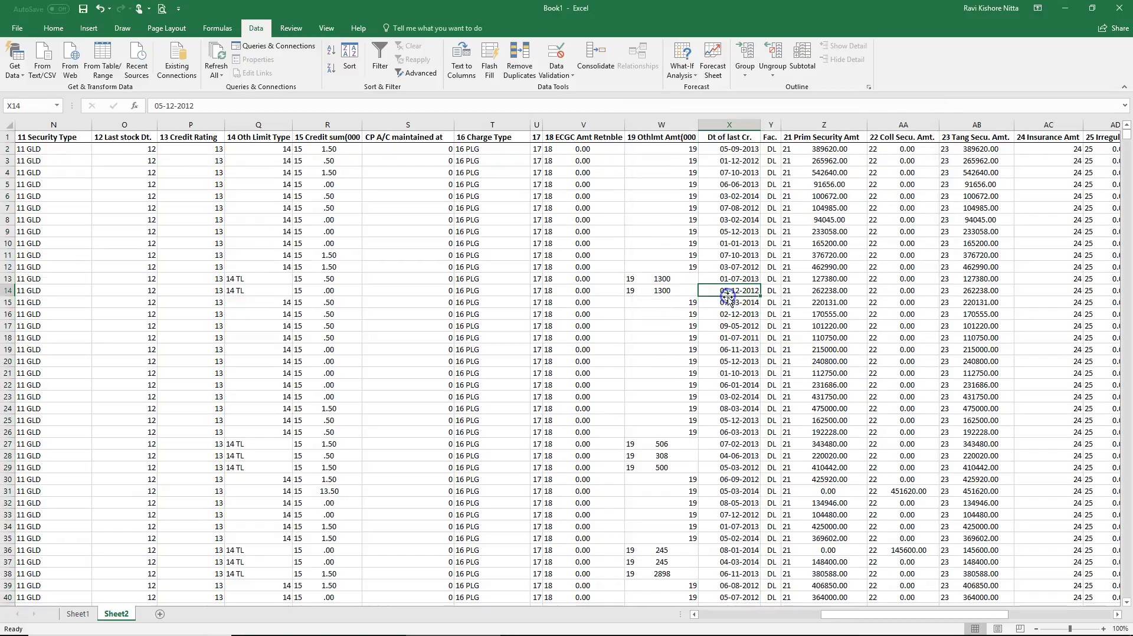
# Check the Dt of last Cr. column further down the sheet for inconsistent date formats, and return to the first row.
pyautogui.scroll(-6, 729, 290)
pyautogui.scroll(-20, 729, 290)
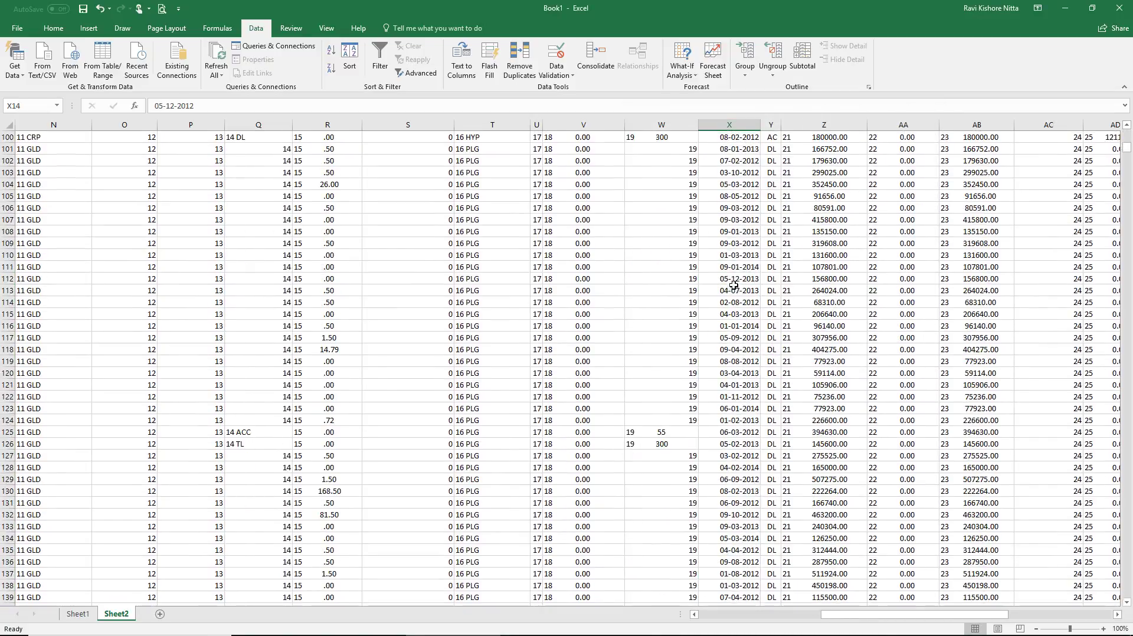
pyautogui.scroll(-20, 733, 285)
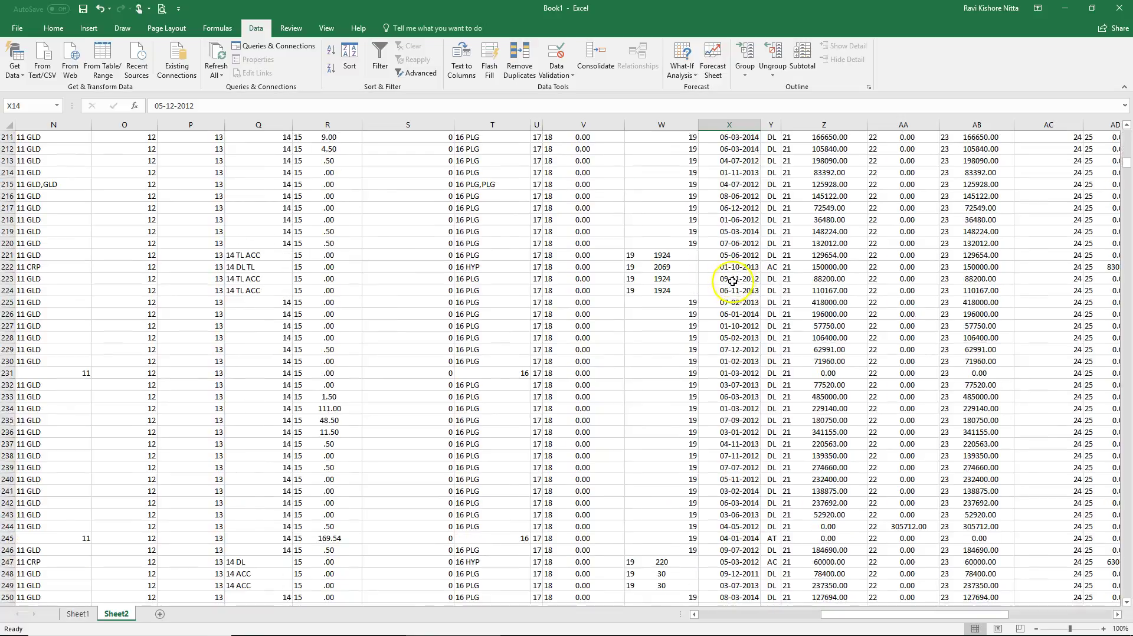
pyautogui.scroll(-8, 729, 290)
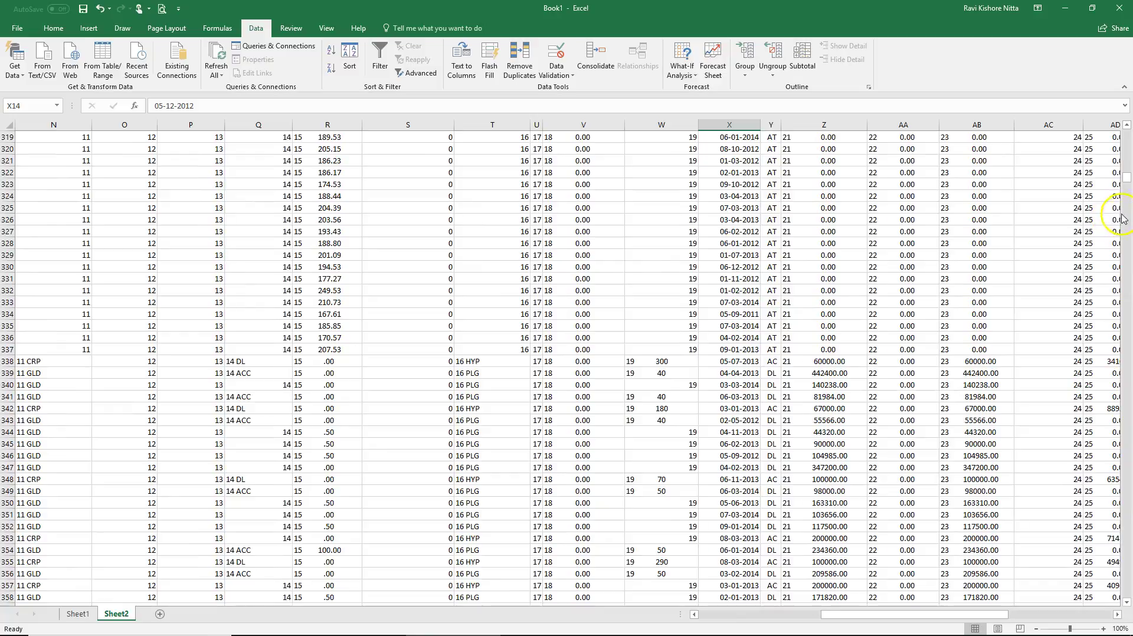
pyautogui.moveTo(1127, 180); pyautogui.dragTo(1126, 132)
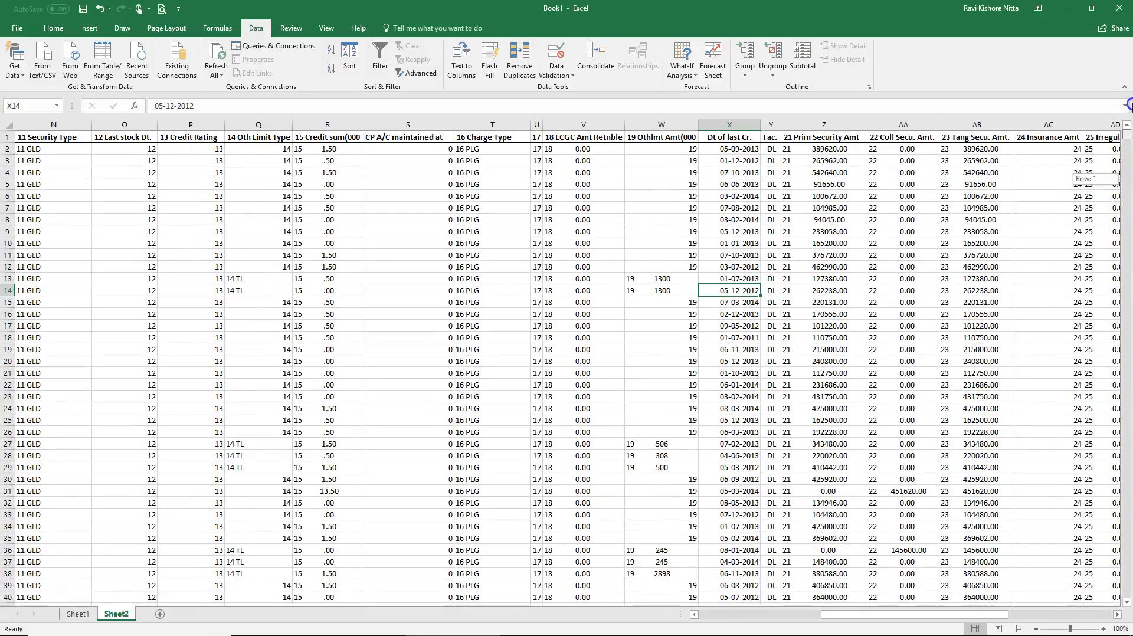
# Remove the "1A" prefix from the Investment in P&M column by replacing all occurrences with nothing.
pyautogui.click(334, 188)
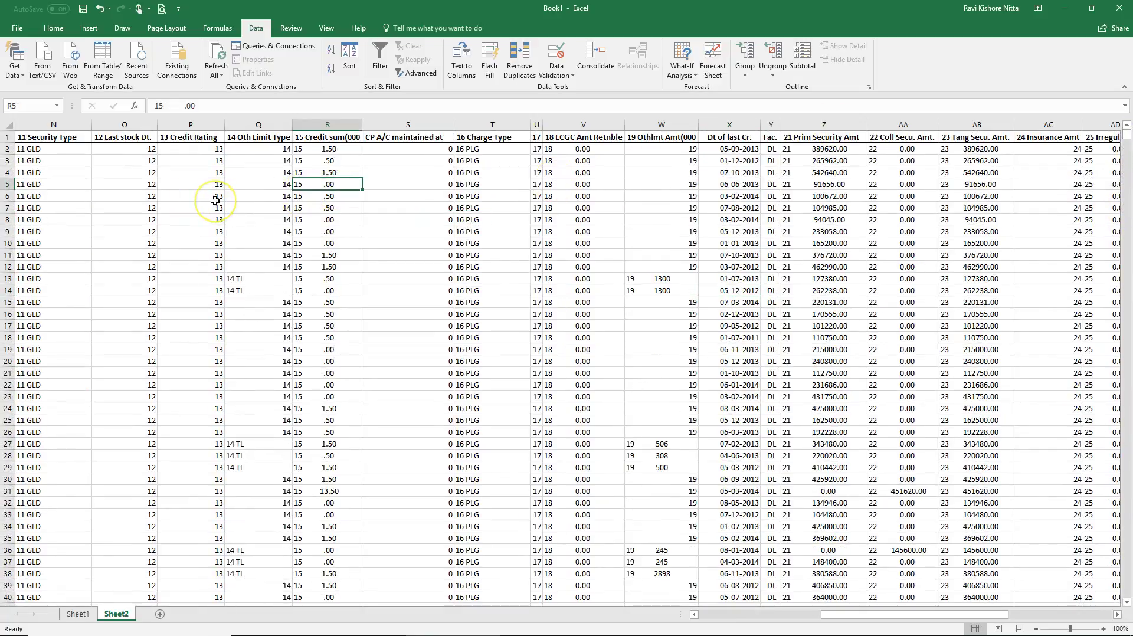
pyautogui.press('Left')
pyautogui.press('Left')
pyautogui.press('Left')
pyautogui.press('Left')
pyautogui.press('Left')
pyautogui.press('Left')
pyautogui.press('Left')
pyautogui.press('Left')
pyautogui.press('Left')
pyautogui.press('Left')
pyautogui.press('Left')
pyautogui.press('Left')
pyautogui.press('Left')
pyautogui.press('Left')
pyautogui.press('Left')
pyautogui.press('Left')
pyautogui.press('Left')
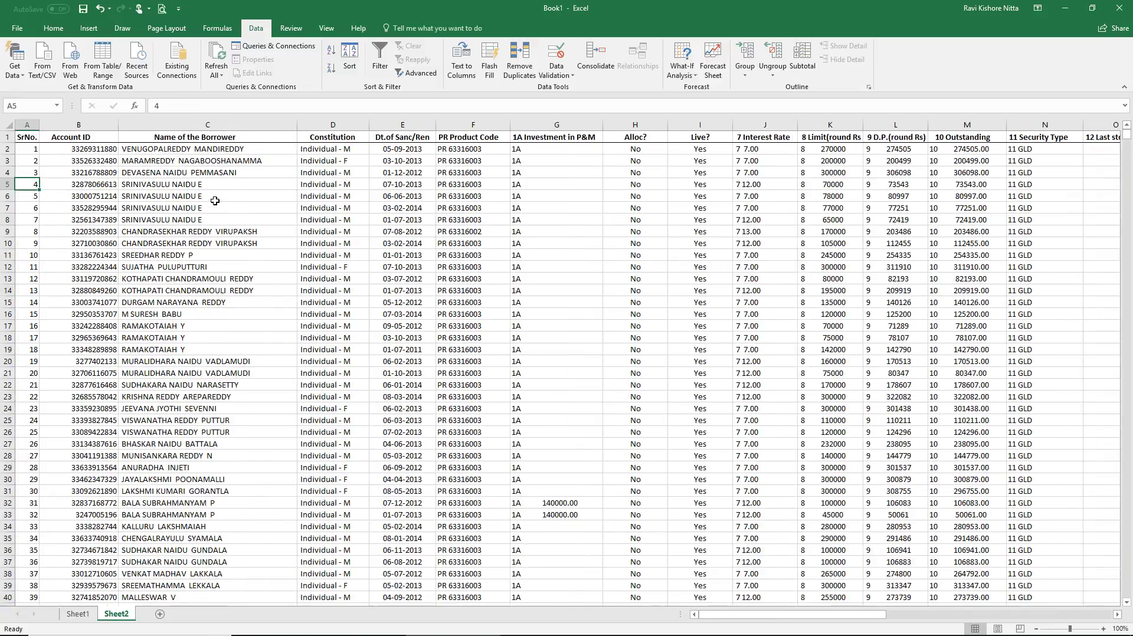
pyautogui.press('Right')
pyautogui.press('Right')
pyautogui.press('Right')
pyautogui.press('Right')
pyautogui.press('Right')
pyautogui.press('Right')
pyautogui.press('Up')
pyautogui.press('Up')
pyautogui.press('Up')
pyautogui.press('Up')
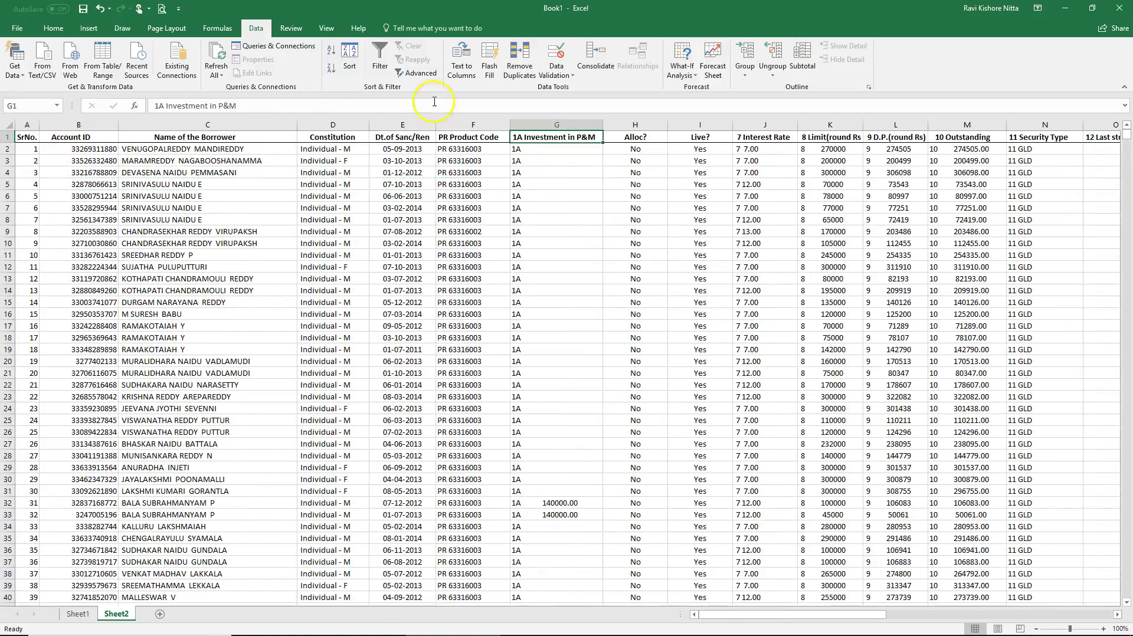
pyautogui.click(552, 125)
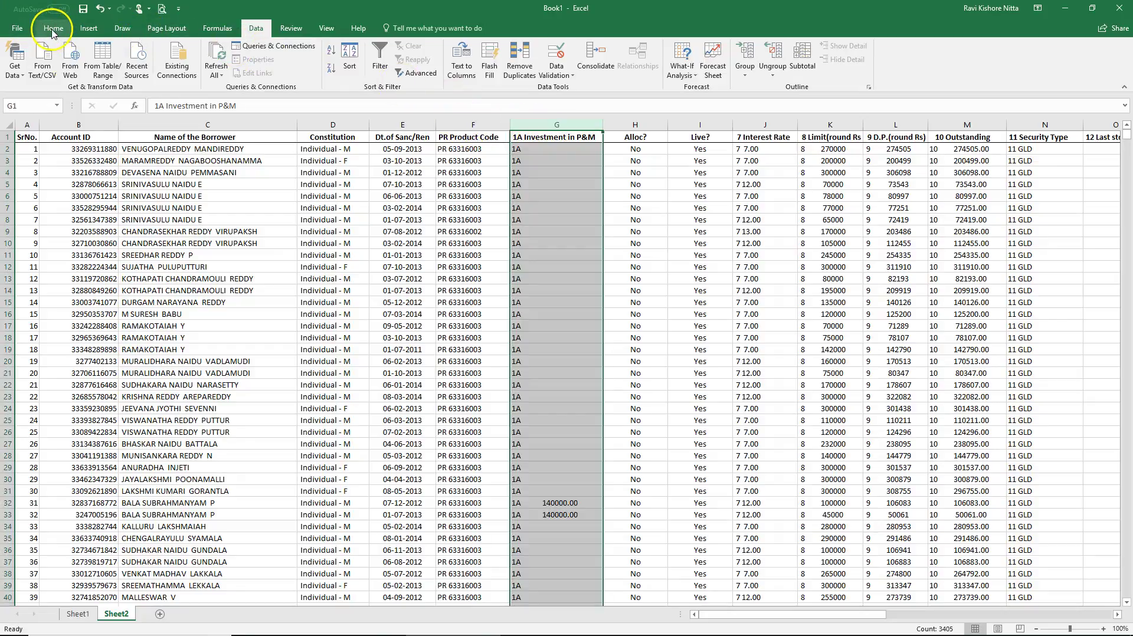
pyautogui.hotkey('ctrl', 'h')
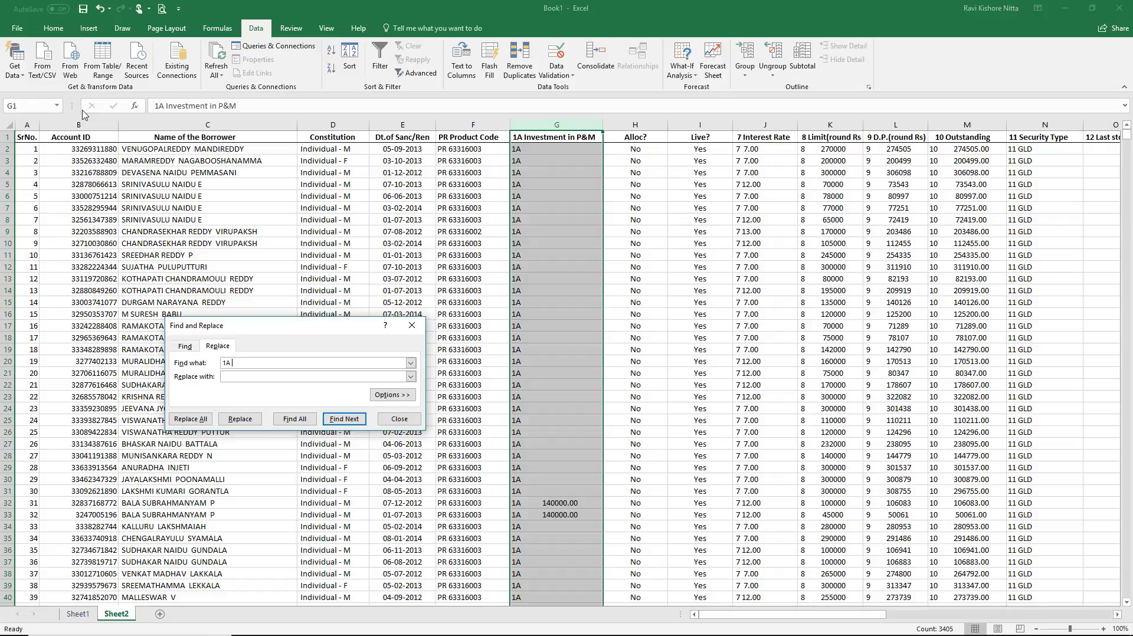
pyautogui.click(190, 419)
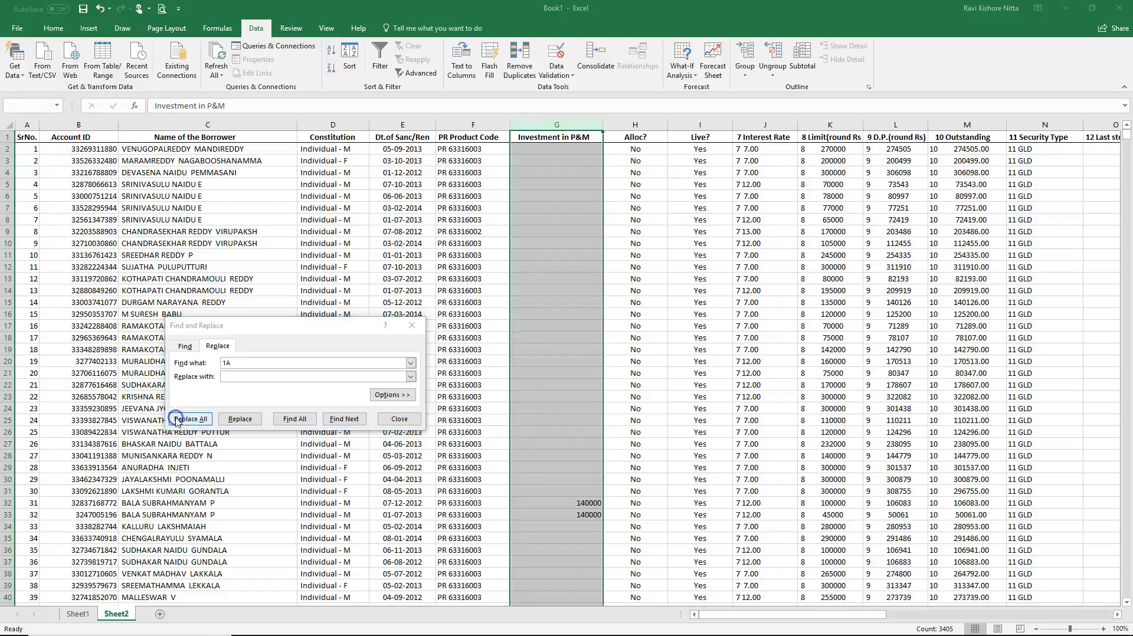
pyautogui.click(572, 356)
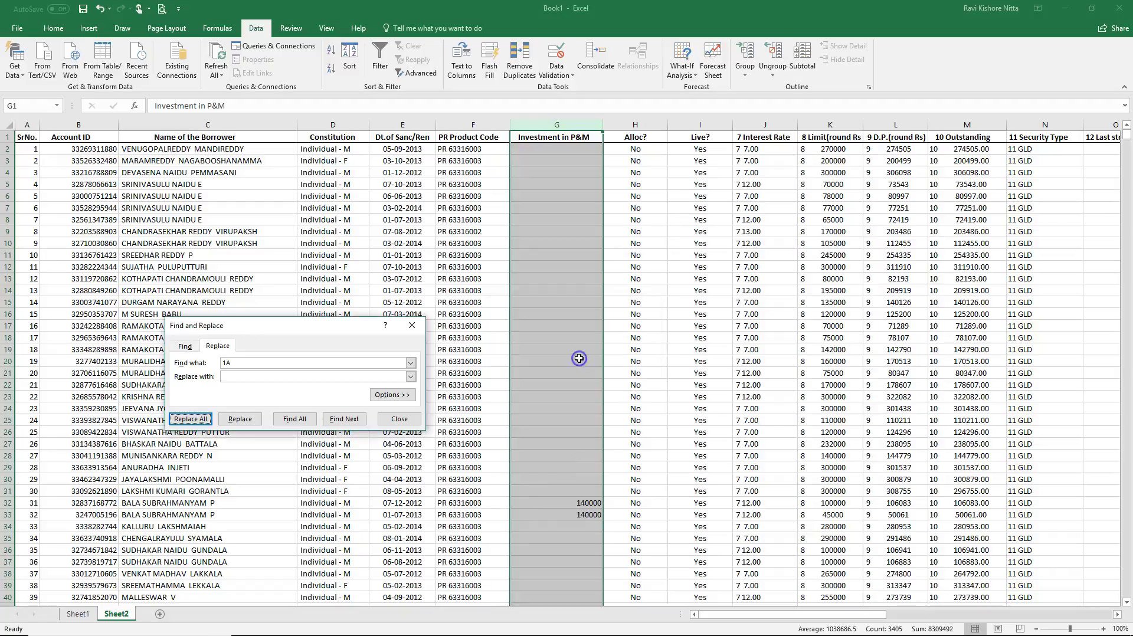
pyautogui.click(399, 418)
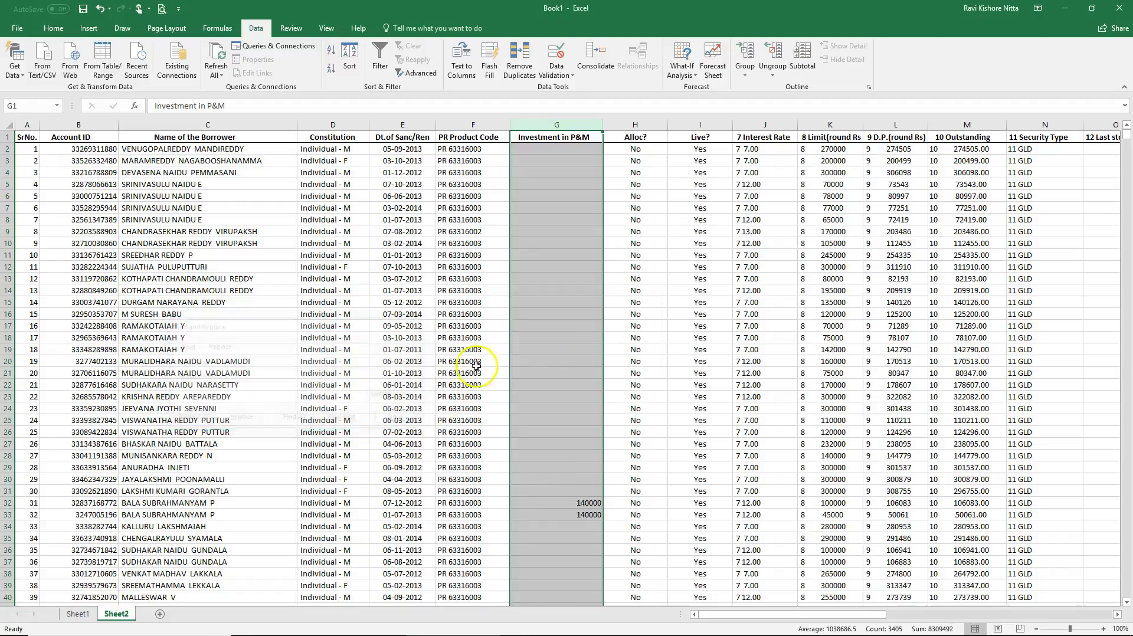
pyautogui.click(527, 327)
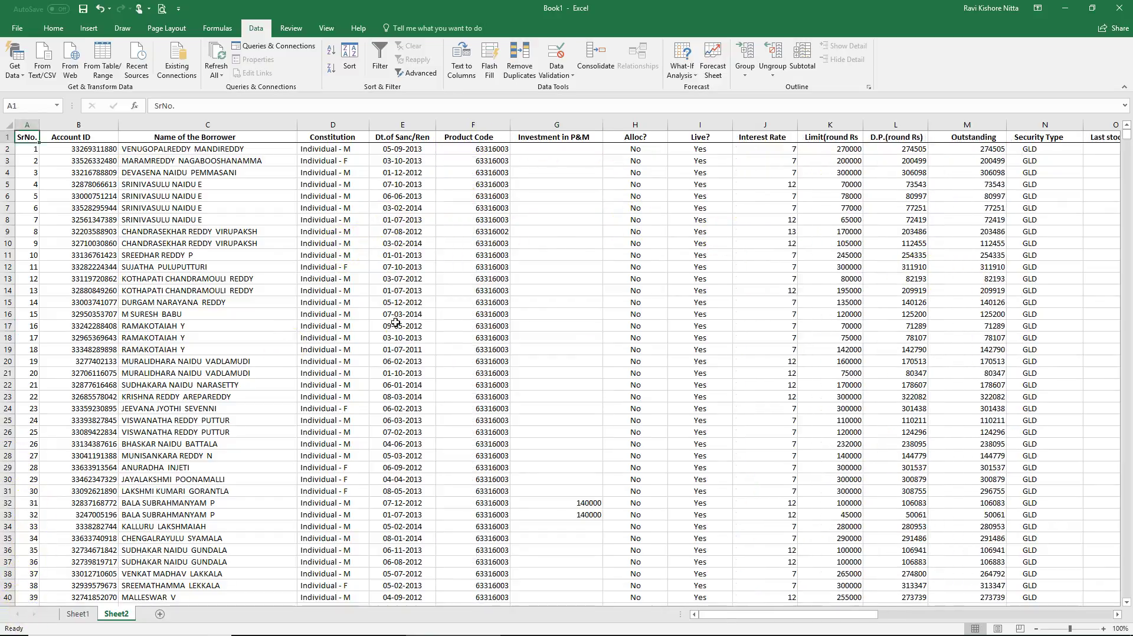
# Review the cleaned columns from Product Code across to Unsec abinitio for leftover field-number prefixes, and return to the header row.
pyautogui.click(466, 283)
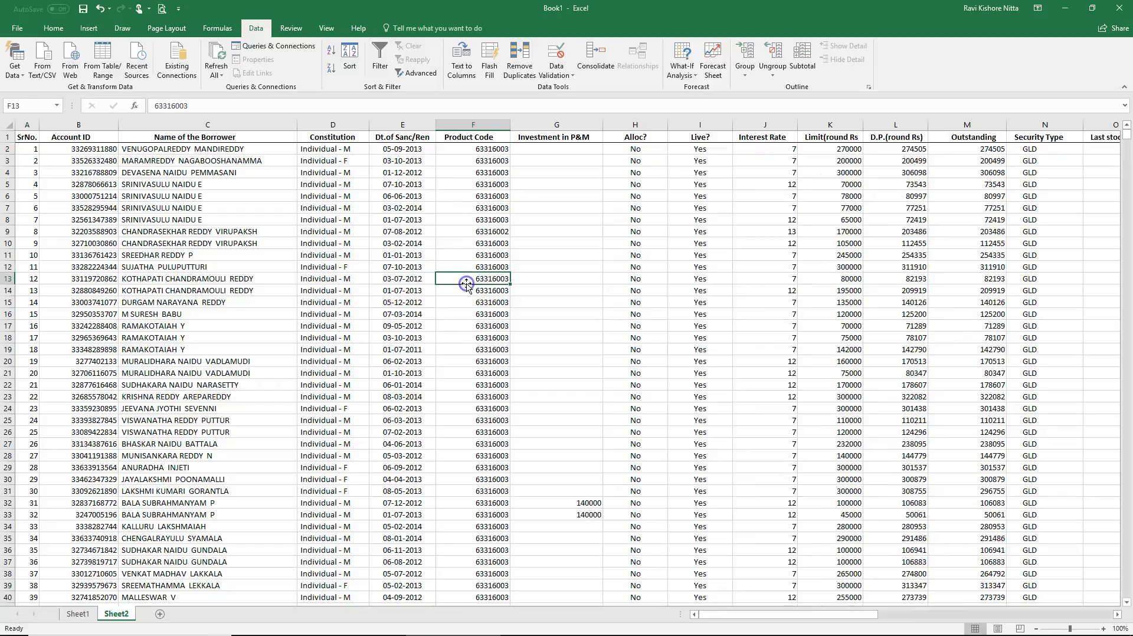
pyautogui.press('Right')
pyautogui.press('Right')
pyautogui.press('Right')
pyautogui.press('Right')
pyautogui.press('Right')
pyautogui.press('Right')
pyautogui.press('Right')
pyautogui.press('Right')
pyautogui.press('Right')
pyautogui.press('Right')
pyautogui.press('Right')
pyautogui.press('Right')
pyautogui.press('Right')
pyautogui.press('Right')
pyautogui.press('Right')
pyautogui.press('Right')
pyautogui.press('Right')
pyautogui.press('Right')
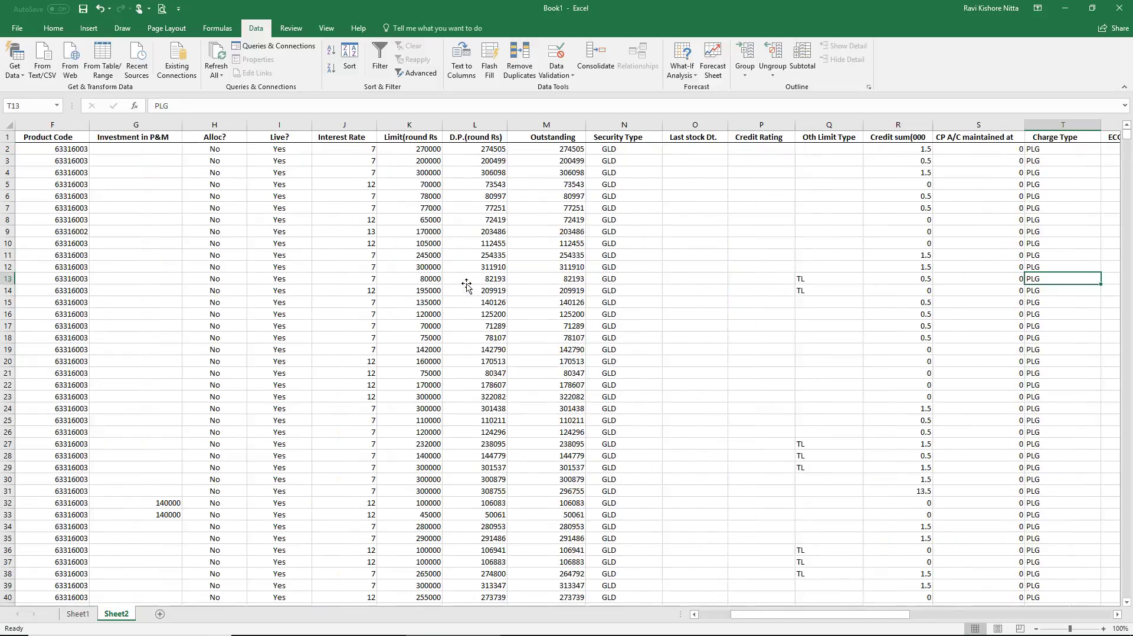
pyautogui.press('Right')
pyautogui.press('Right')
pyautogui.press('Right')
pyautogui.press('Right')
pyautogui.press('Right')
pyautogui.press('Right')
pyautogui.press('Right')
pyautogui.press('Right')
pyautogui.press('Right')
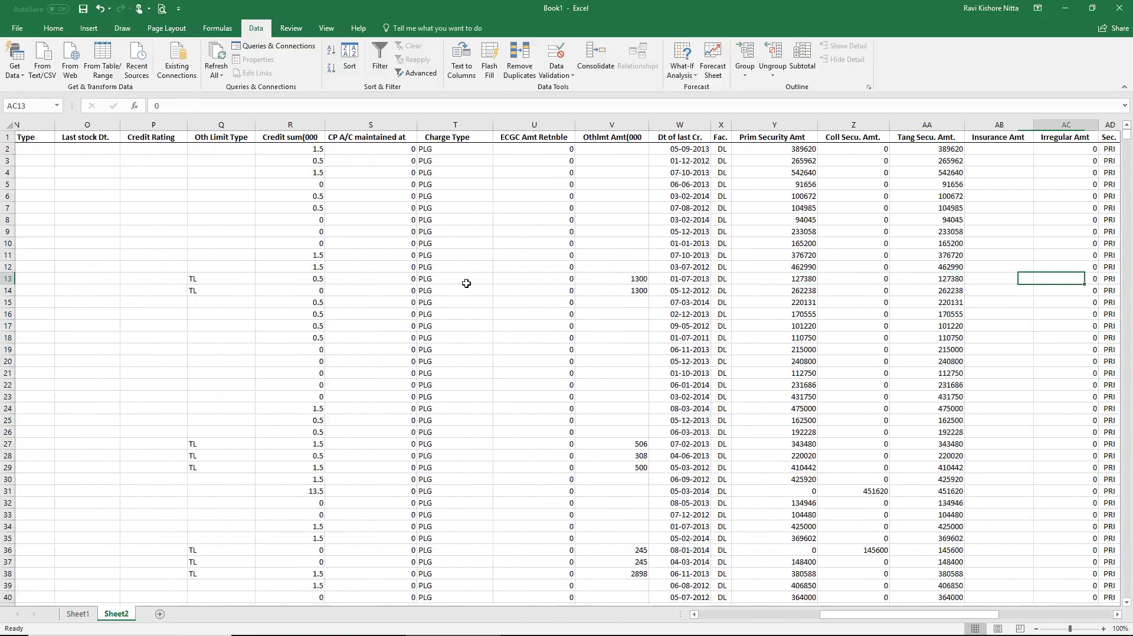
pyautogui.press('Right')
pyautogui.press('Right')
pyautogui.press('Right')
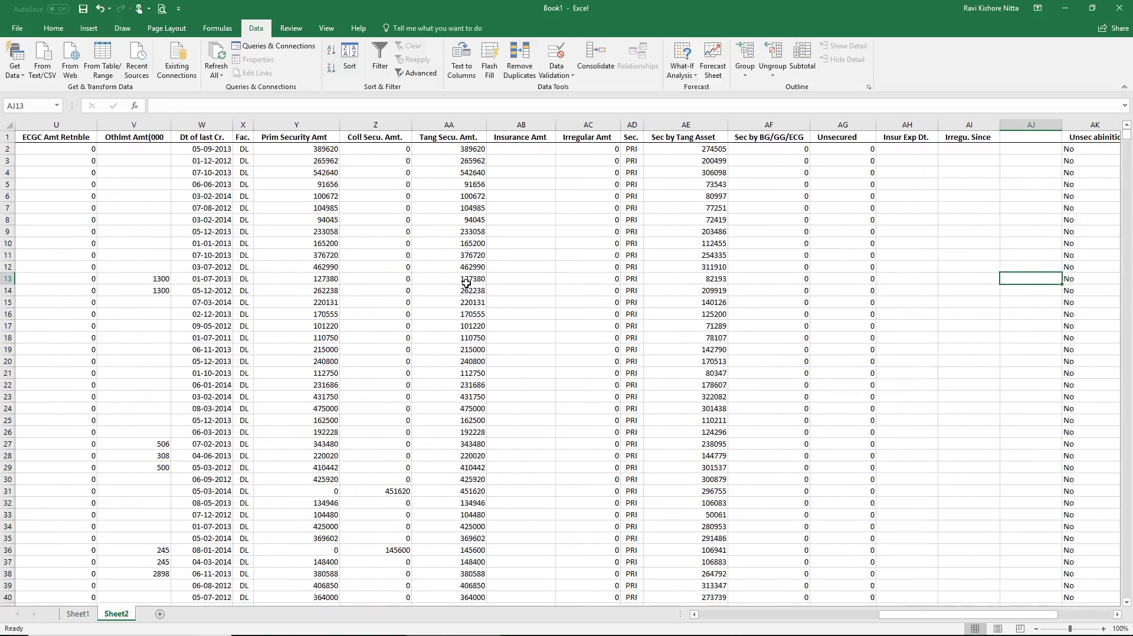
pyautogui.press('Right')
pyautogui.press('Right')
pyautogui.press('Right')
pyautogui.press('Right')
pyautogui.press('Right')
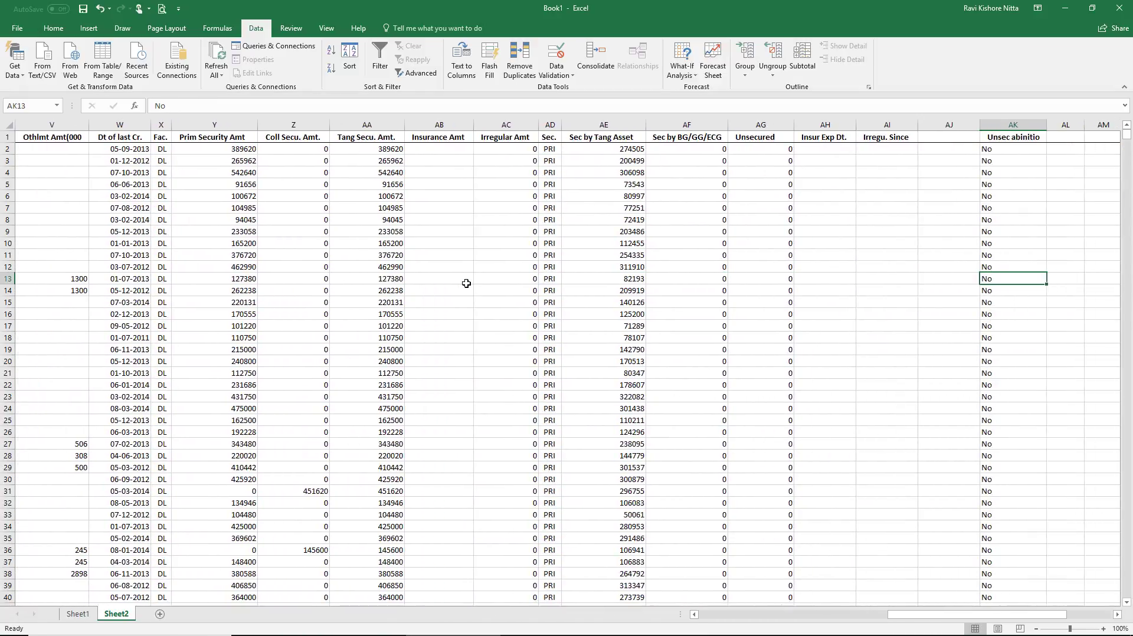
pyautogui.press('Left')
pyautogui.press('Left')
pyautogui.press('Left')
pyautogui.press('Left')
pyautogui.press('Left')
pyautogui.press('Left')
pyautogui.press('Left')
pyautogui.press('Left')
pyautogui.press('Left')
pyautogui.press('Left')
pyautogui.press('Left')
pyautogui.press('Left')
pyautogui.press('Left')
pyautogui.press('Left')
pyautogui.press('Left')
pyautogui.press('Left')
pyautogui.press('Left')
pyautogui.press('Left')
pyautogui.press('Left')
pyautogui.press('Left')
pyautogui.press('Left')
pyautogui.press('Left')
pyautogui.press('Left')
pyautogui.press('Left')
pyautogui.press('Left')
pyautogui.press('Left')
pyautogui.press('Left')
pyautogui.press('Left')
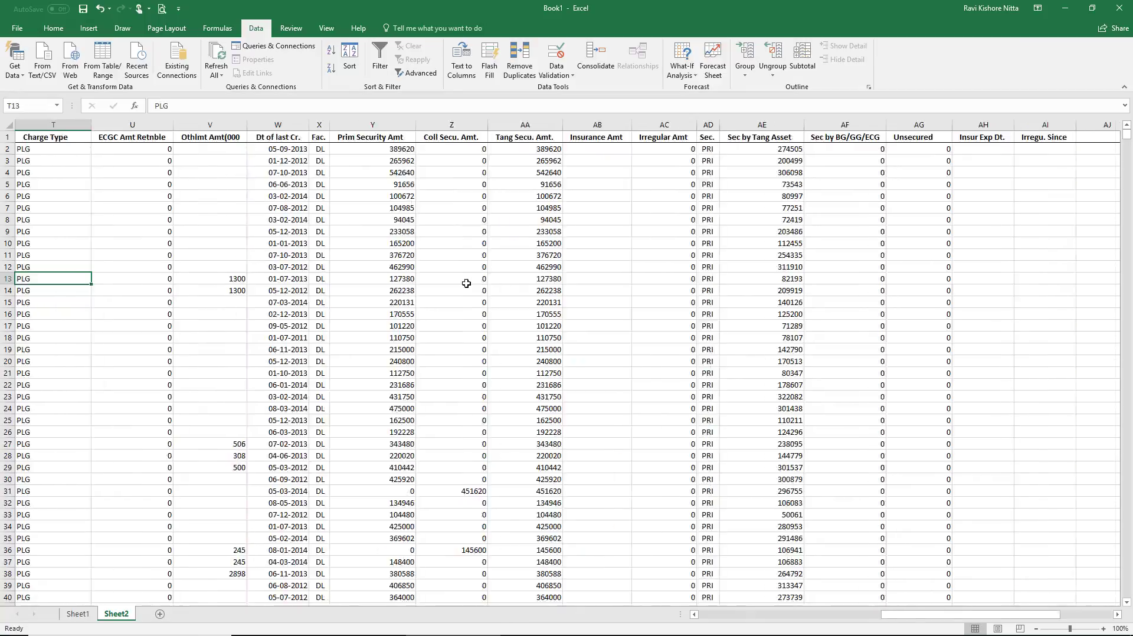
pyautogui.press('Up')
pyautogui.press('Up')
pyautogui.press('Up')
pyautogui.press('Up')
pyautogui.press('Up')
pyautogui.press('Up')
pyautogui.press('Up')
pyautogui.press('Up')
pyautogui.press('Up')
pyautogui.press('Up')
pyautogui.press('Up')
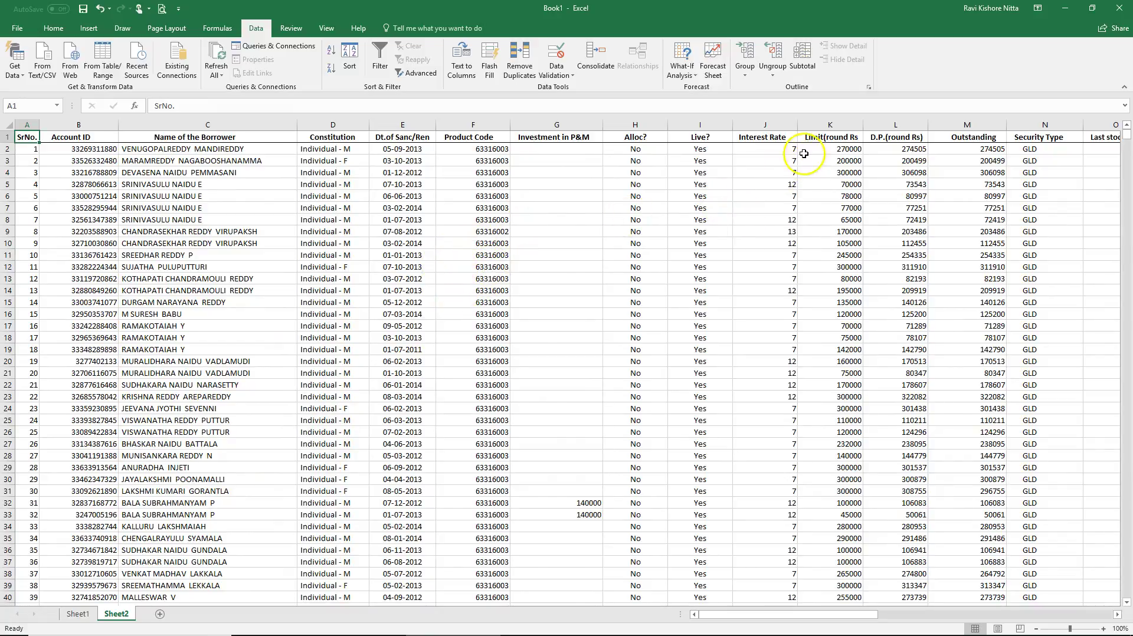
# Apply the comma number style without decimals to the Limit, D.P. and Outstanding columns.
pyautogui.click(847, 126)
pyautogui.moveTo(847, 126); pyautogui.dragTo(950, 143)
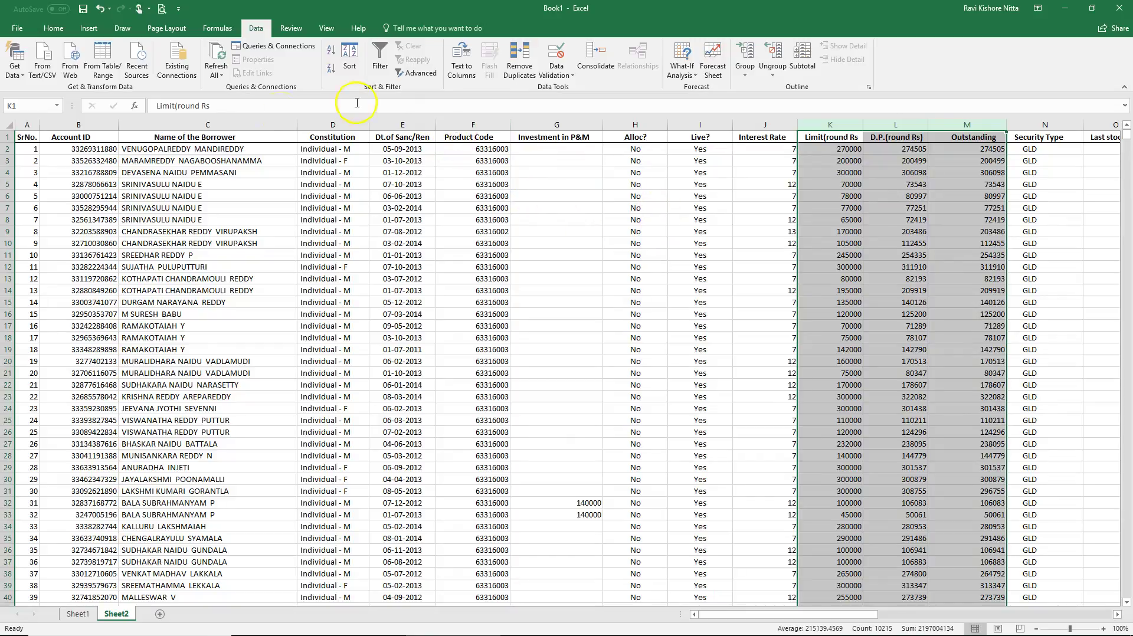
pyautogui.click(43, 24)
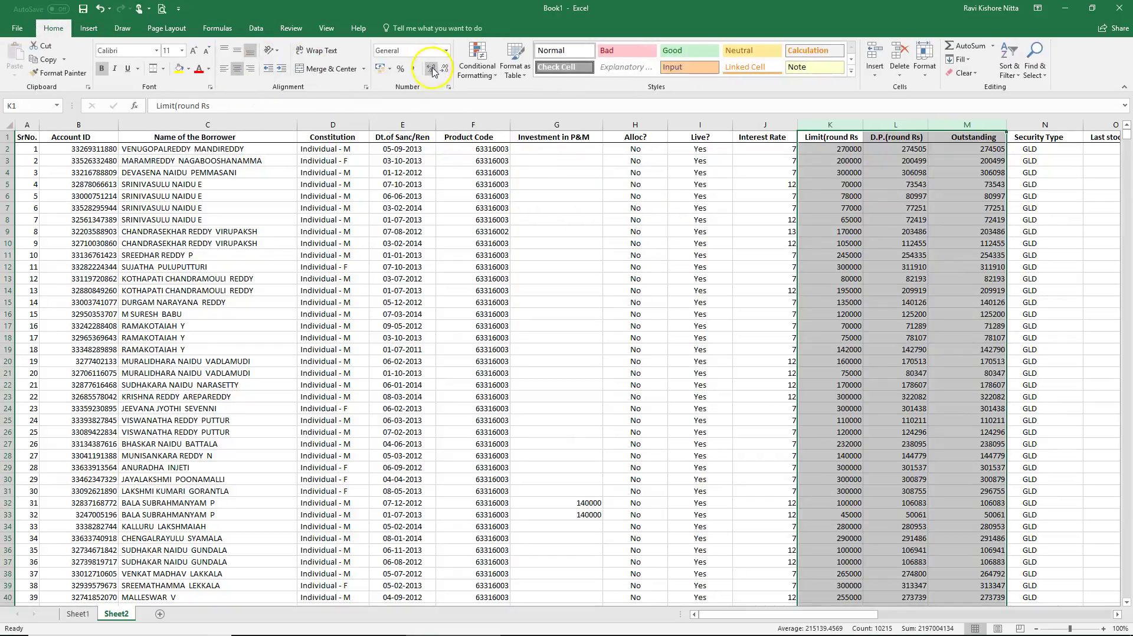
pyautogui.click(414, 69)
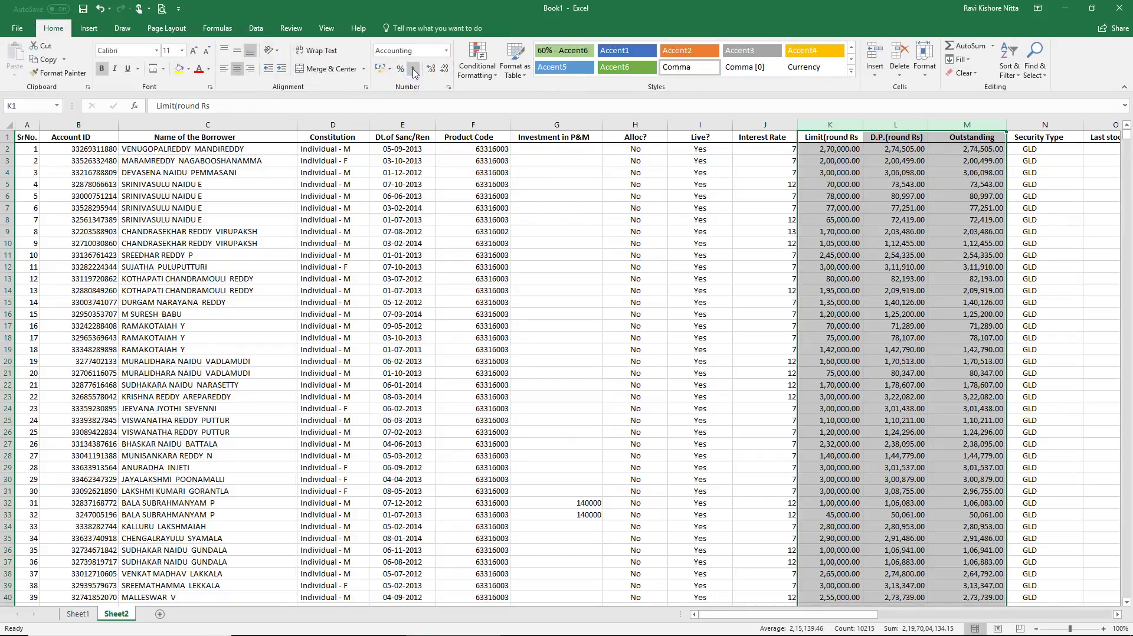
pyautogui.click(443, 68)
pyautogui.click(443, 68)
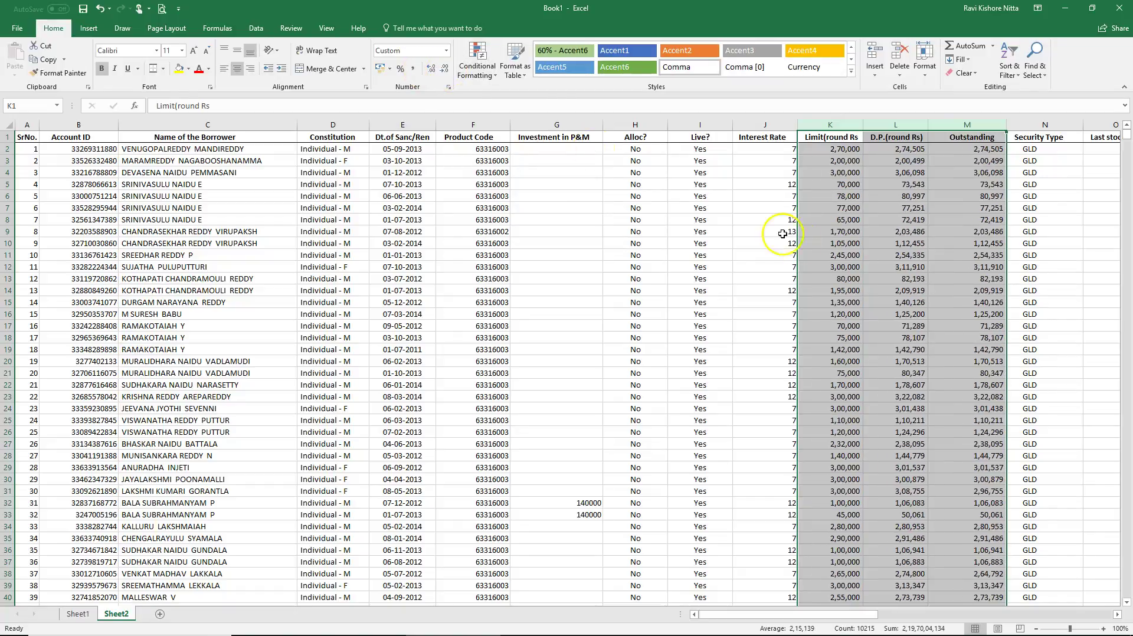
# Center the entries of the Oth Limit Type column horizontally.
pyautogui.click(871, 270)
pyautogui.press('Right')
pyautogui.press('Right')
pyautogui.press('Right')
pyautogui.press('Right')
pyautogui.press('Right')
pyautogui.press('Right')
pyautogui.press('Right')
pyautogui.press('Right')
pyautogui.press('Right')
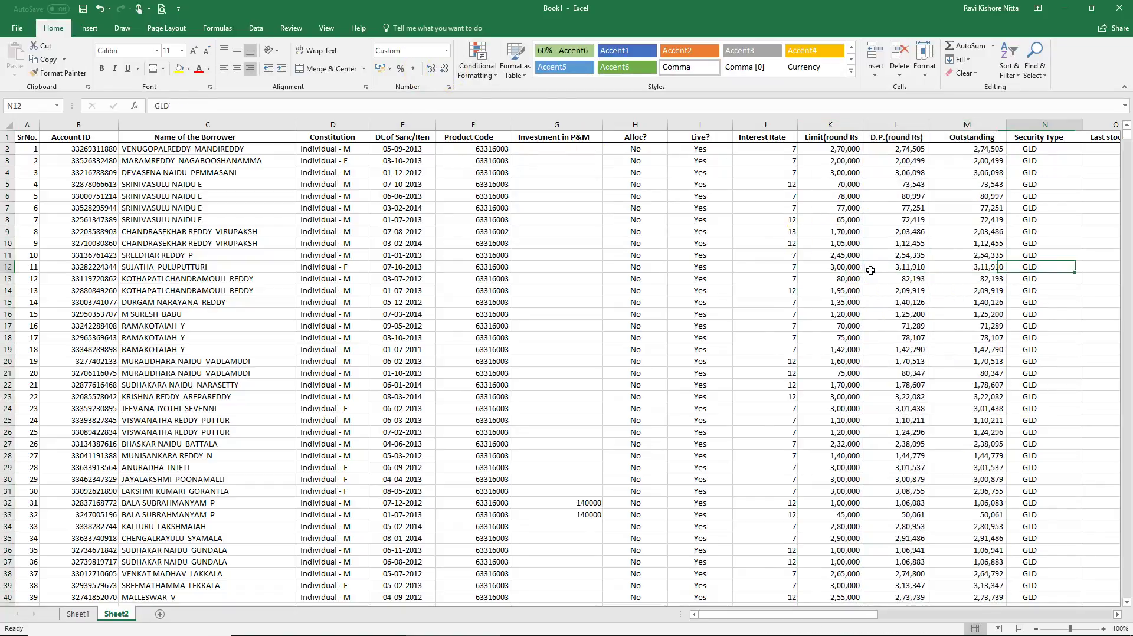
pyautogui.press('Right')
pyautogui.press('Right')
pyautogui.press('Right')
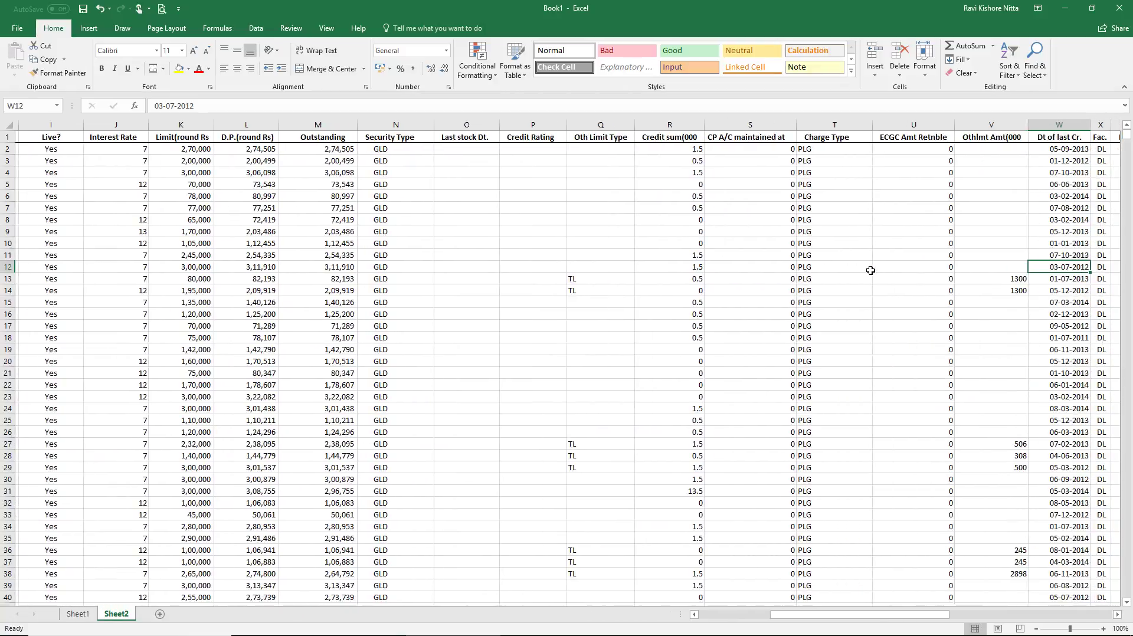
pyautogui.click(617, 125)
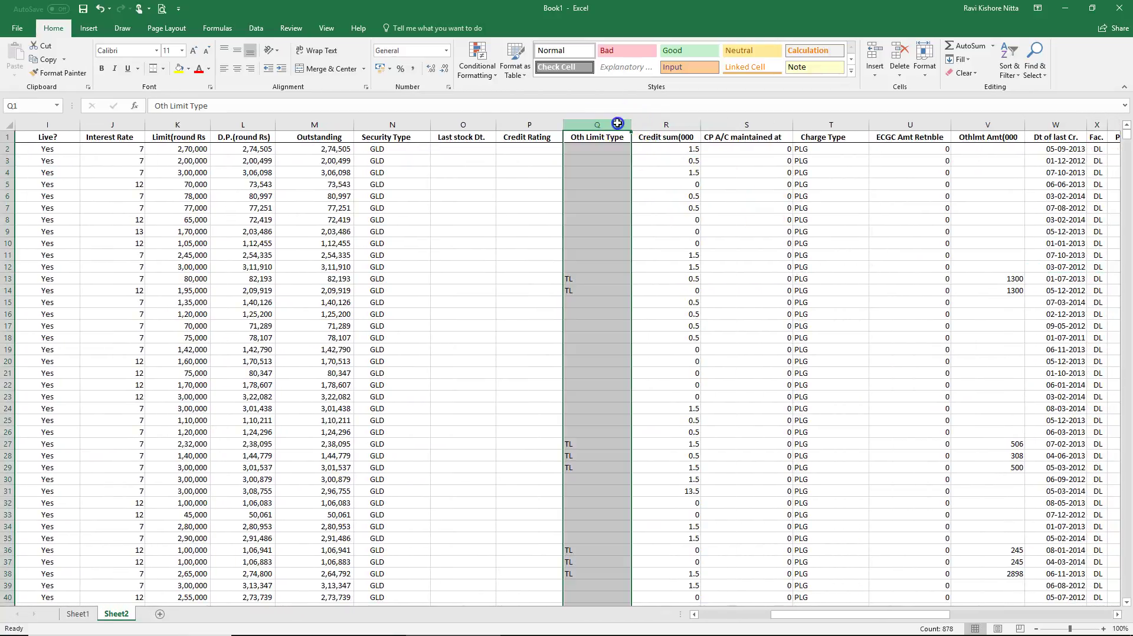
pyautogui.click(242, 65)
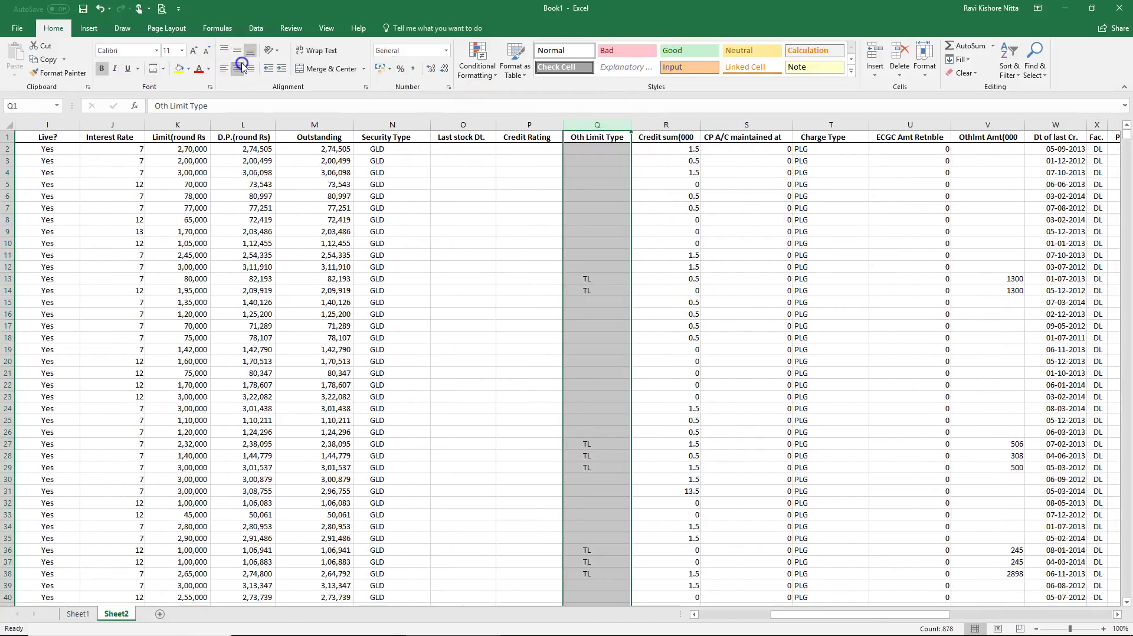
# Center the entries of the Charge Type column horizontally.
pyautogui.click(764, 236)
pyautogui.click(827, 125)
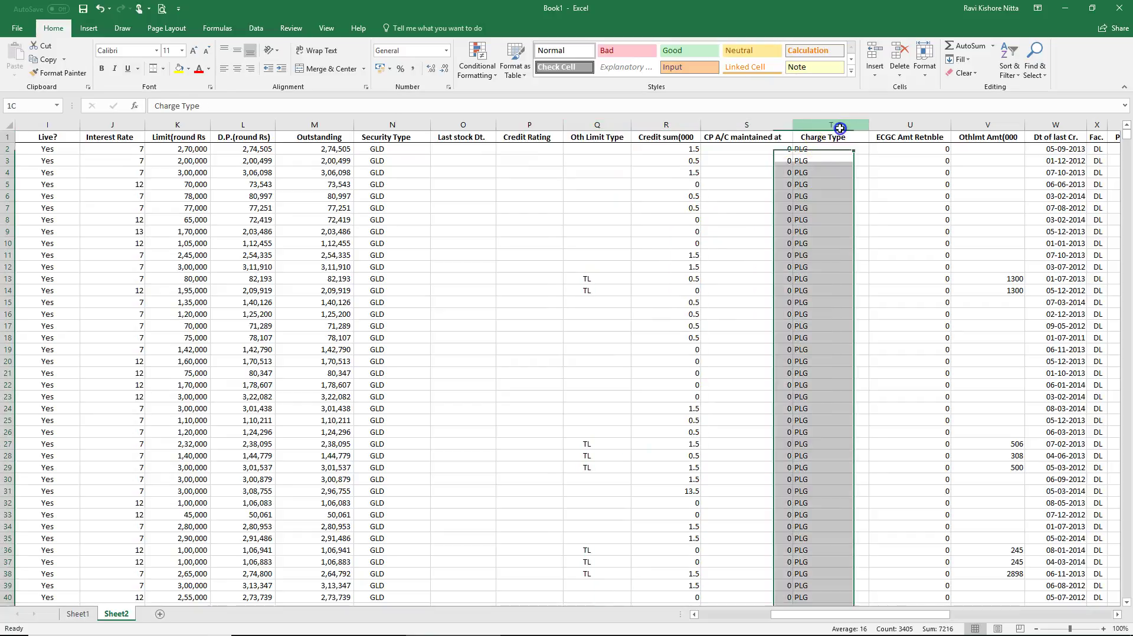
pyautogui.click(238, 70)
pyautogui.click(239, 70)
pyautogui.click(239, 70)
# Examine the formatted columns from Credit sum across to Unsec abinitio, and return to the SrNo. column.
pyautogui.click(666, 276)
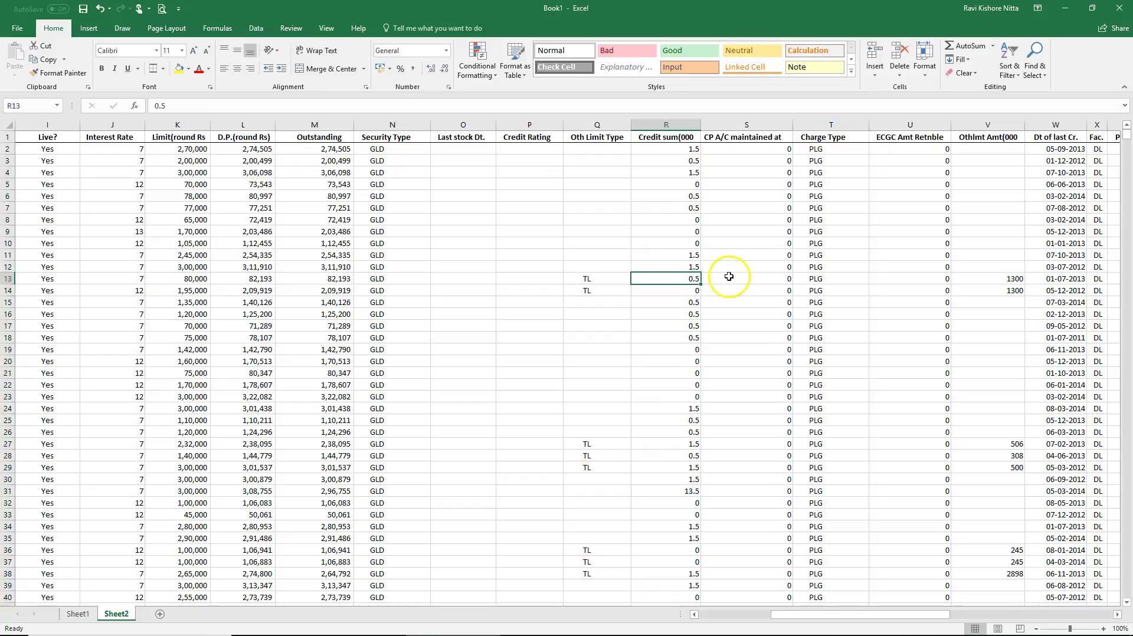
pyautogui.press('Right')
pyautogui.press('Right')
pyautogui.press('Right')
pyautogui.press('Right')
pyautogui.press('Right')
pyautogui.press('Right')
pyautogui.press('Right')
pyautogui.press('Right')
pyautogui.press('Right')
pyautogui.press('Right')
pyautogui.press('Right')
pyautogui.press('Right')
pyautogui.press('Right')
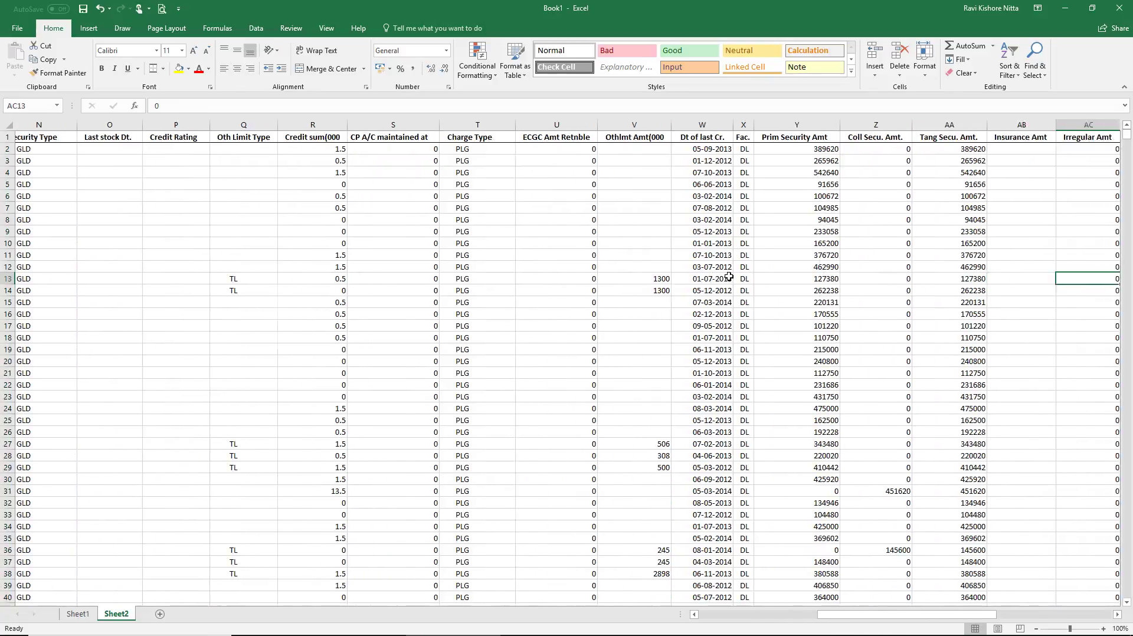
pyautogui.press('Right')
pyautogui.press('Right')
pyautogui.press('Right')
pyautogui.press('Right')
pyautogui.press('Right')
pyautogui.press('Right')
pyautogui.press('Right')
pyautogui.press('Right')
pyautogui.press('Right')
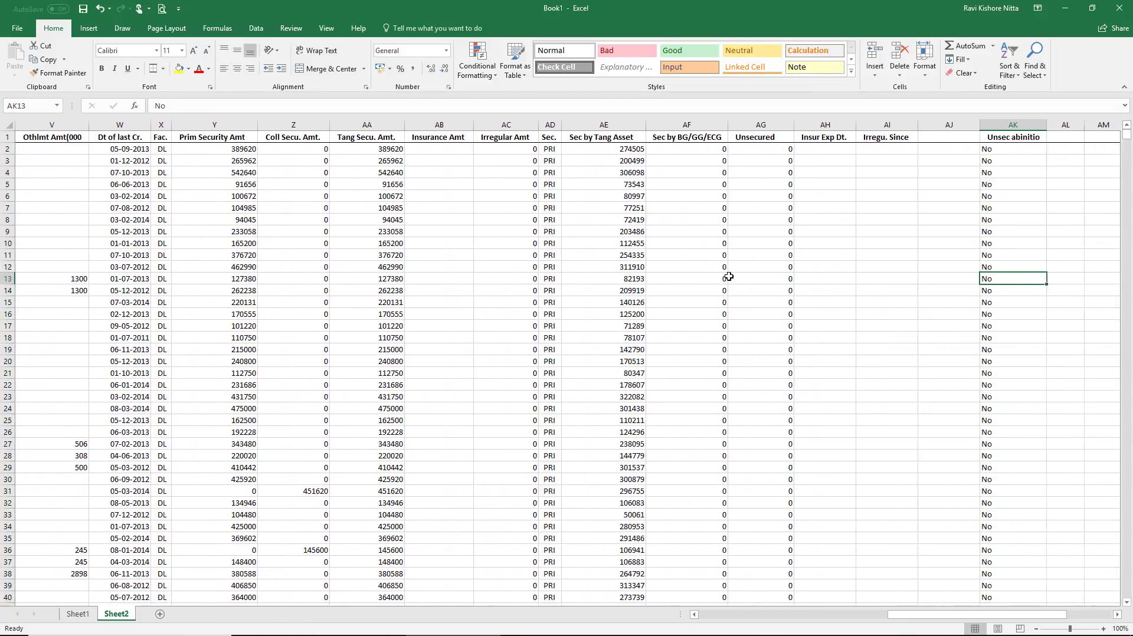
pyautogui.press('Left')
pyautogui.press('Left')
pyautogui.press('Left')
pyautogui.press('Left')
pyautogui.press('Left')
pyautogui.press('Left')
pyautogui.press('Left')
pyautogui.press('Left')
pyautogui.press('Left')
pyautogui.press('Left')
pyautogui.press('Left')
pyautogui.press('Left')
pyautogui.press('Left')
pyautogui.press('Left')
pyautogui.press('Left')
pyautogui.press('Left')
pyautogui.press('Left')
pyautogui.press('Left')
pyautogui.press('Left')
pyautogui.press('Left')
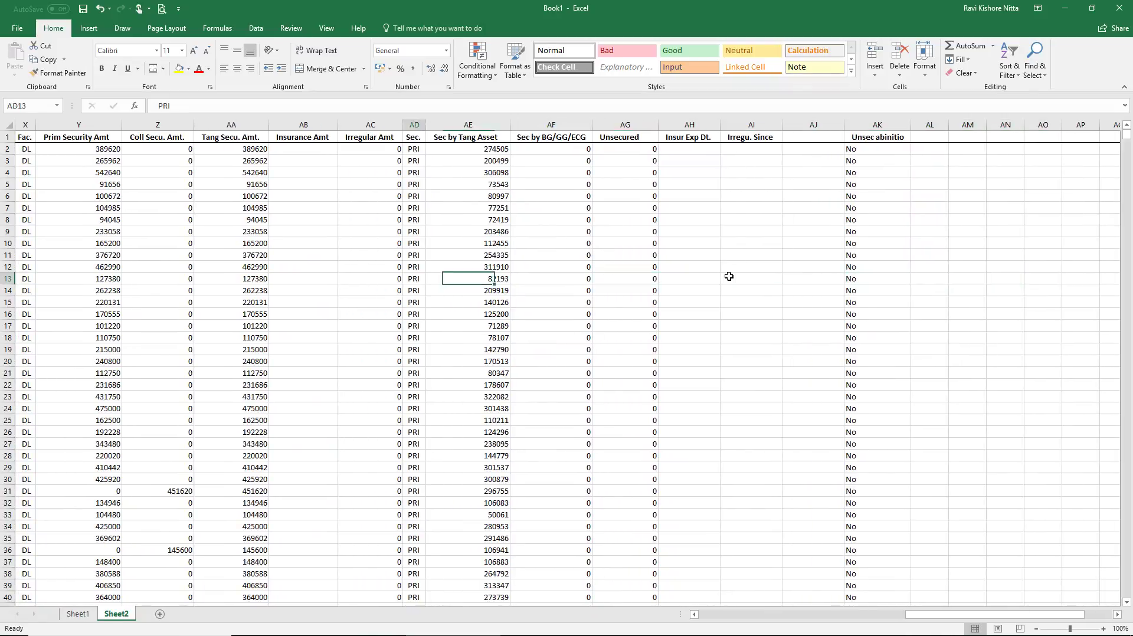
pyautogui.press('Left')
pyautogui.press('Left')
pyautogui.press('Left')
pyautogui.press('Left')
pyautogui.press('Left')
pyautogui.press('Left')
pyautogui.press('Left')
pyautogui.press('Left')
pyautogui.press('Left')
pyautogui.press('Left')
pyautogui.press('Left')
pyautogui.press('Left')
pyautogui.press('Left')
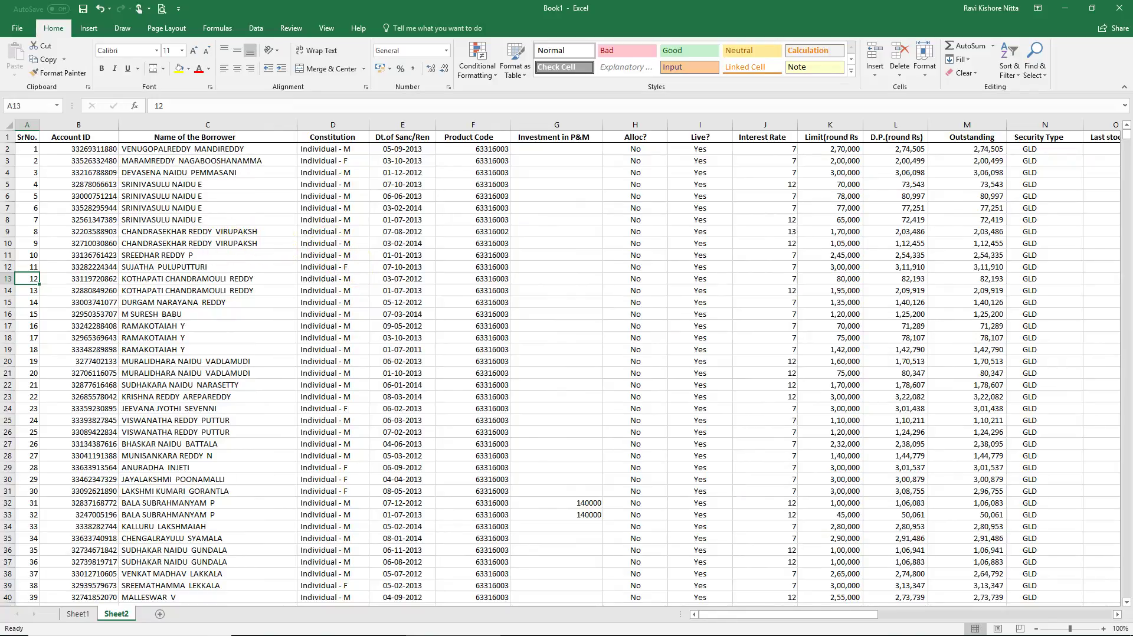
# Delete the SrNo. column from the sheet.
pyautogui.rightClick(26, 125)
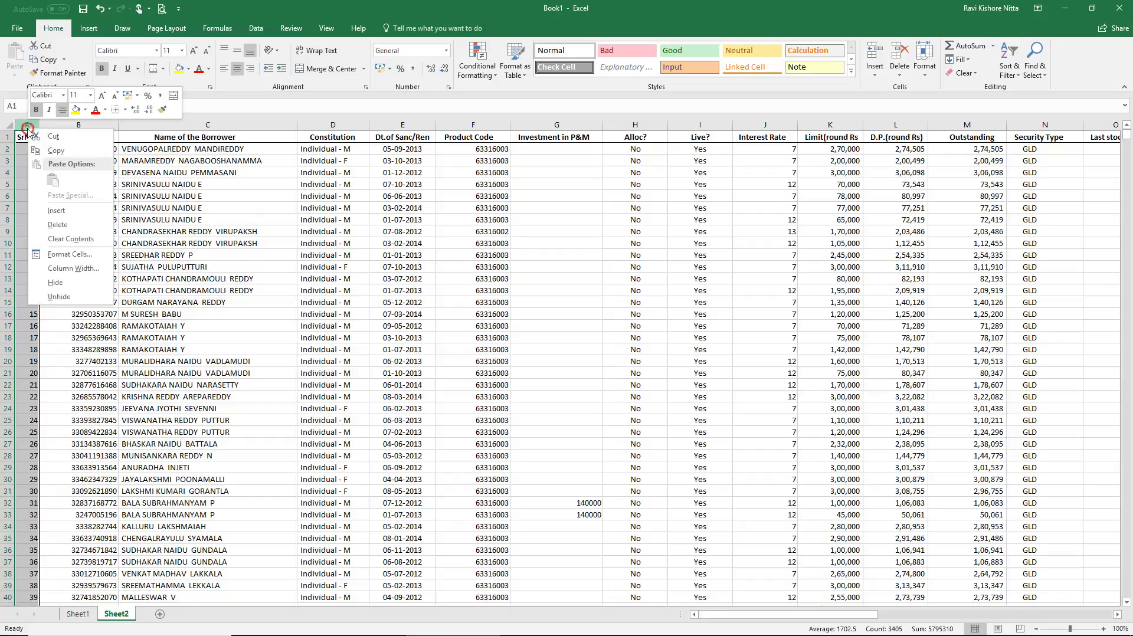
pyautogui.click(64, 225)
pyautogui.click(156, 231)
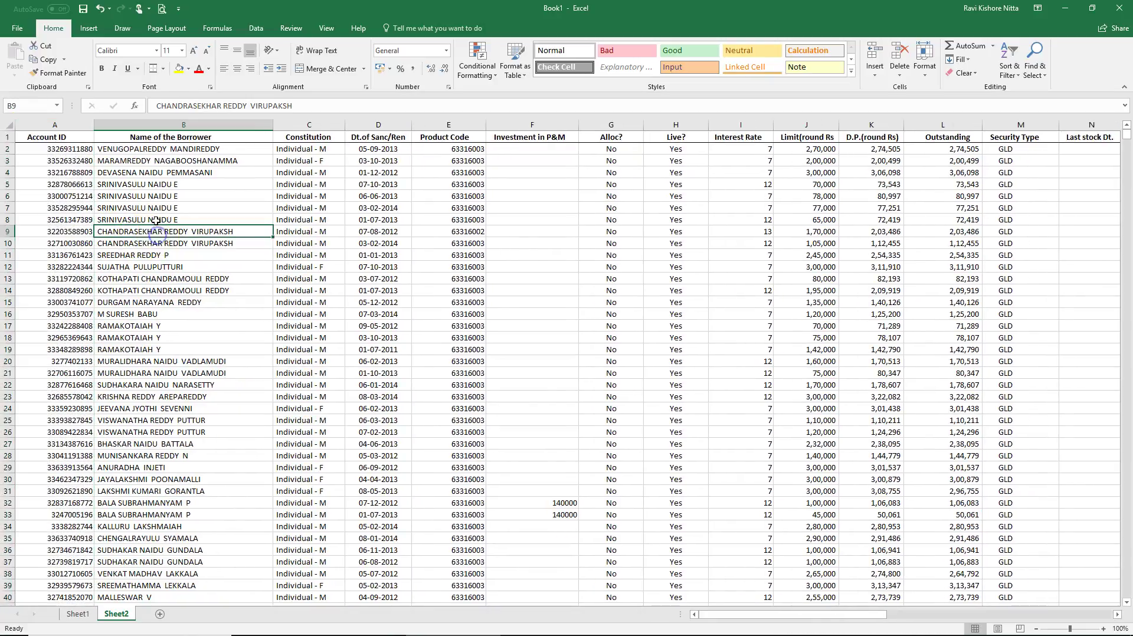
# Center the entries of the Account ID column horizontally.
pyautogui.click(71, 125)
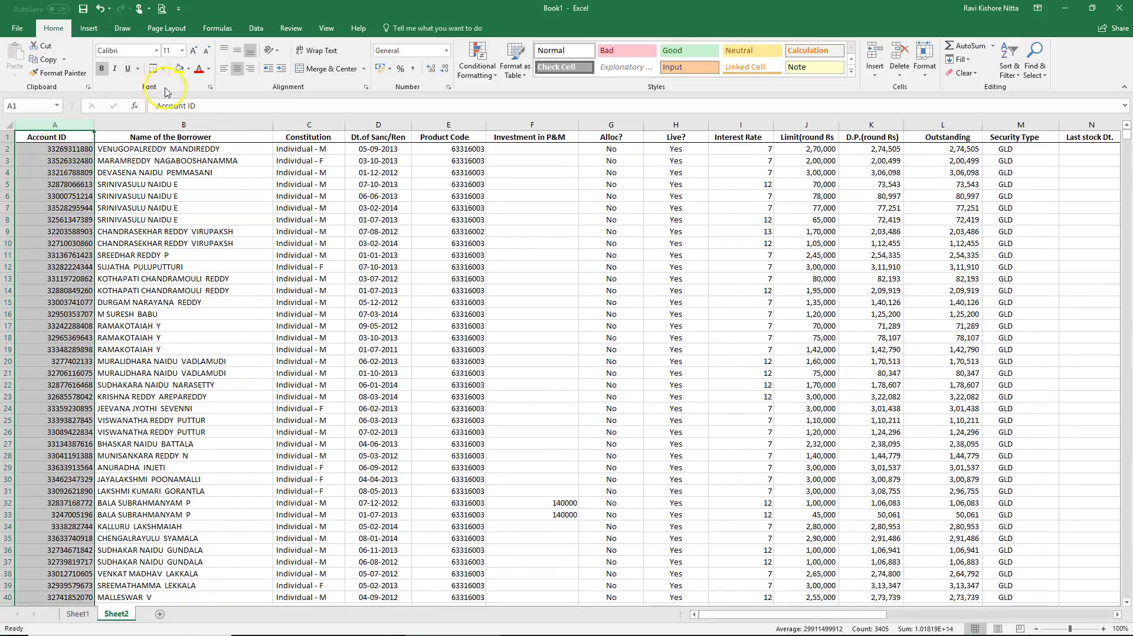
pyautogui.click(239, 70)
pyautogui.click(151, 302)
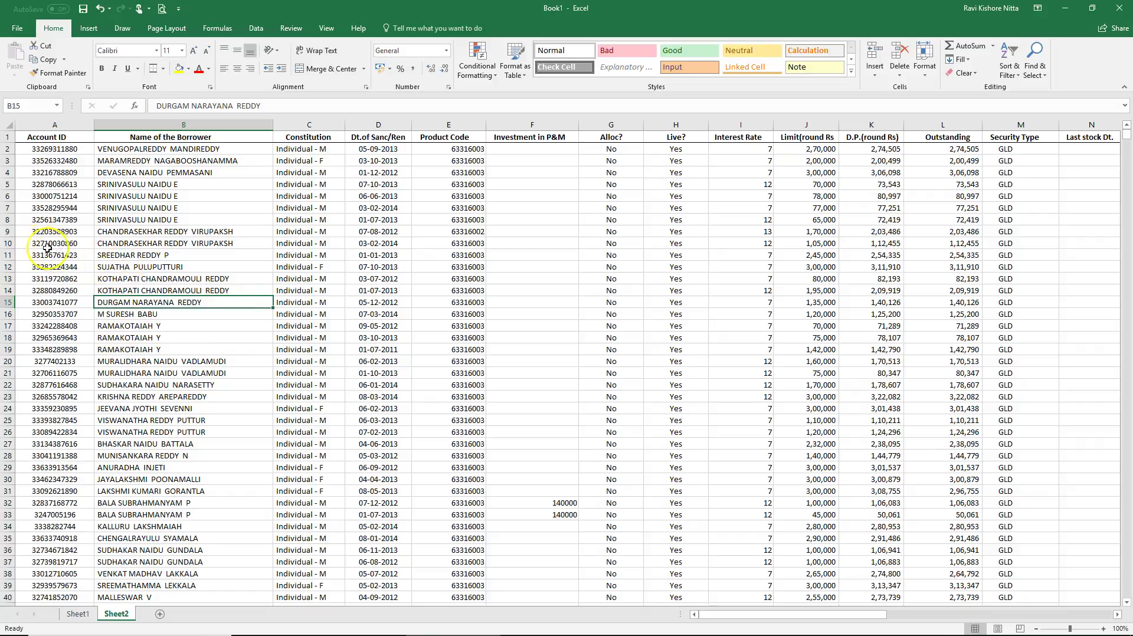
# Turn on filtering for all header columns of the sheet.
pyautogui.click(10, 128)
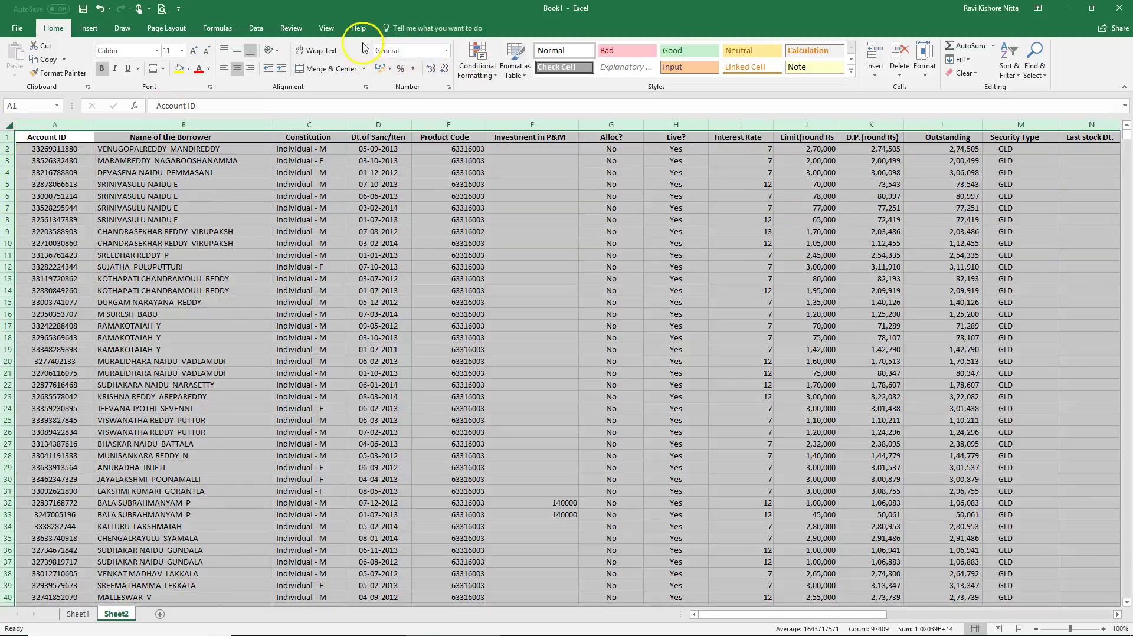
pyautogui.click(255, 28)
pyautogui.click(379, 56)
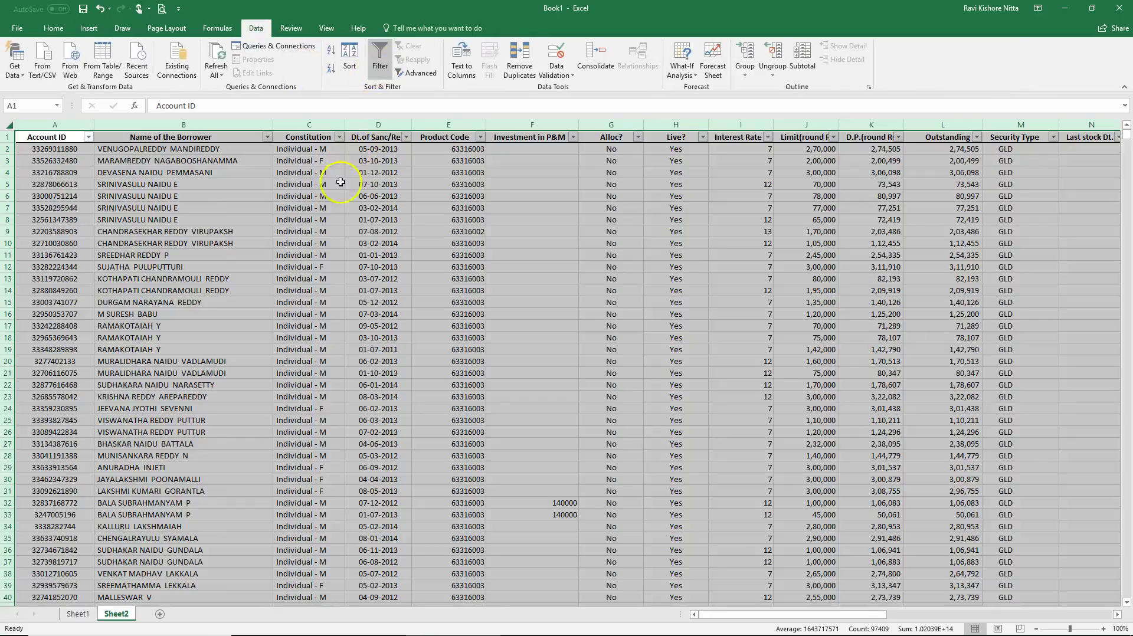
pyautogui.moveTo(322, 196); pyautogui.dragTo(321, 184)
# Filter the Constitution column to show only Individual - F and Individual - M records.
pyautogui.click(339, 138)
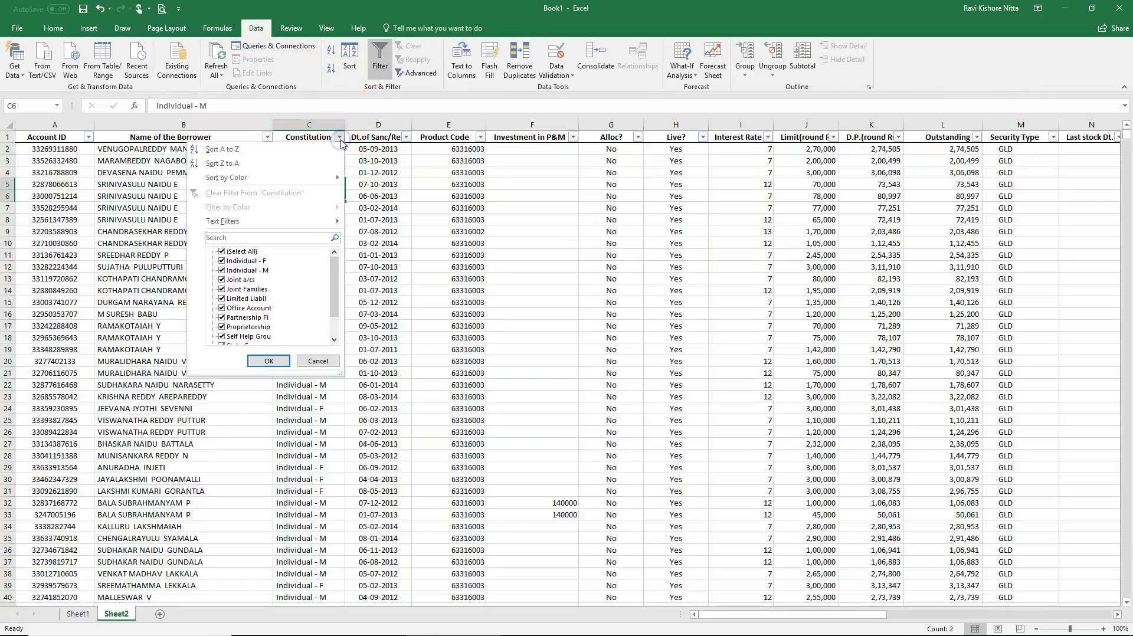
pyautogui.click(241, 251)
pyautogui.click(235, 261)
pyautogui.click(236, 271)
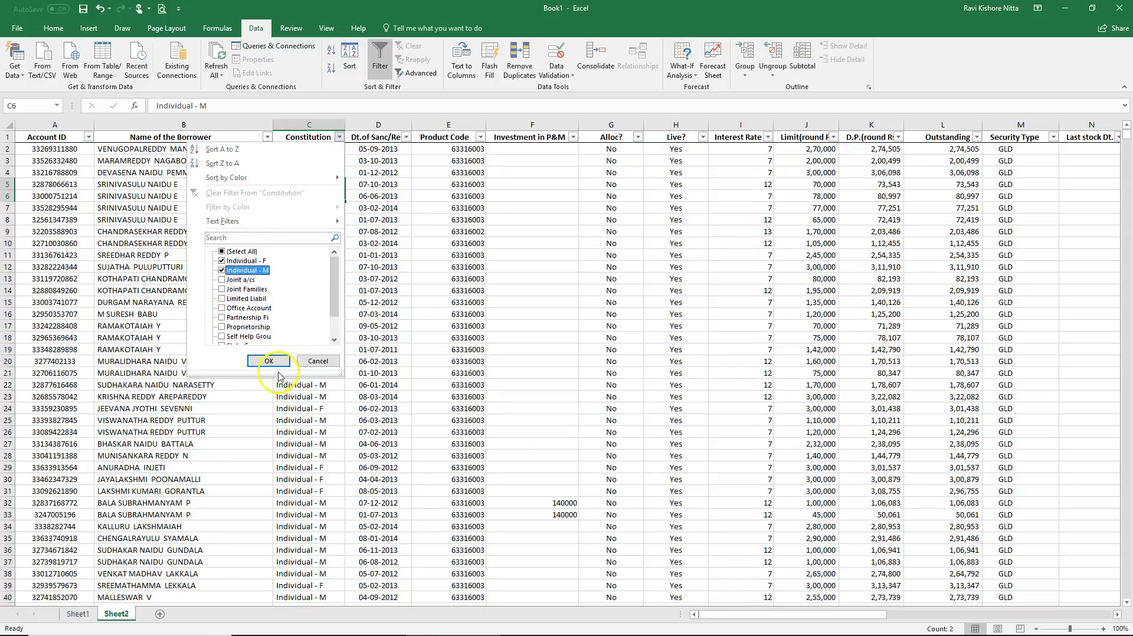
pyautogui.click(261, 361)
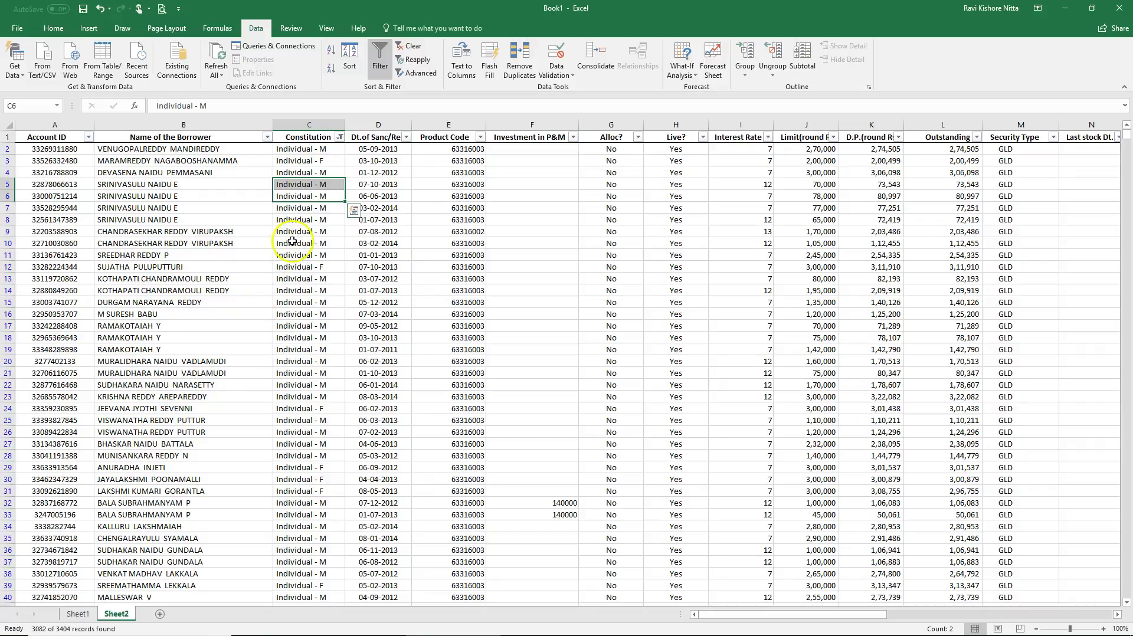
pyautogui.click(337, 186)
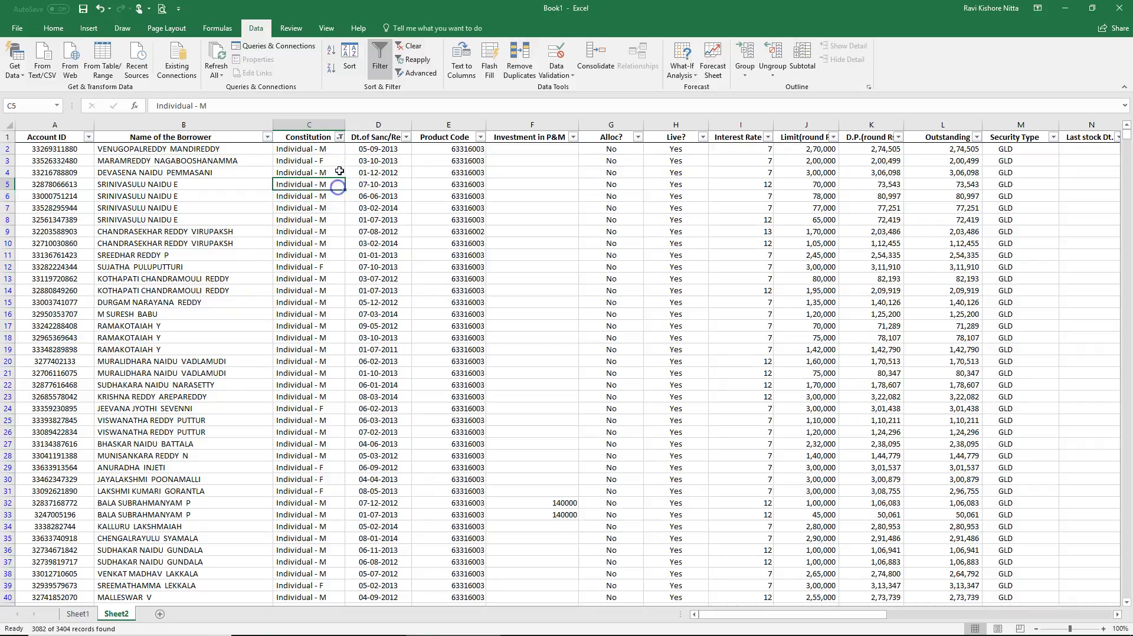
# Filter the Constitution column to show only Individual - F records.
pyautogui.click(340, 137)
pyautogui.click(247, 252)
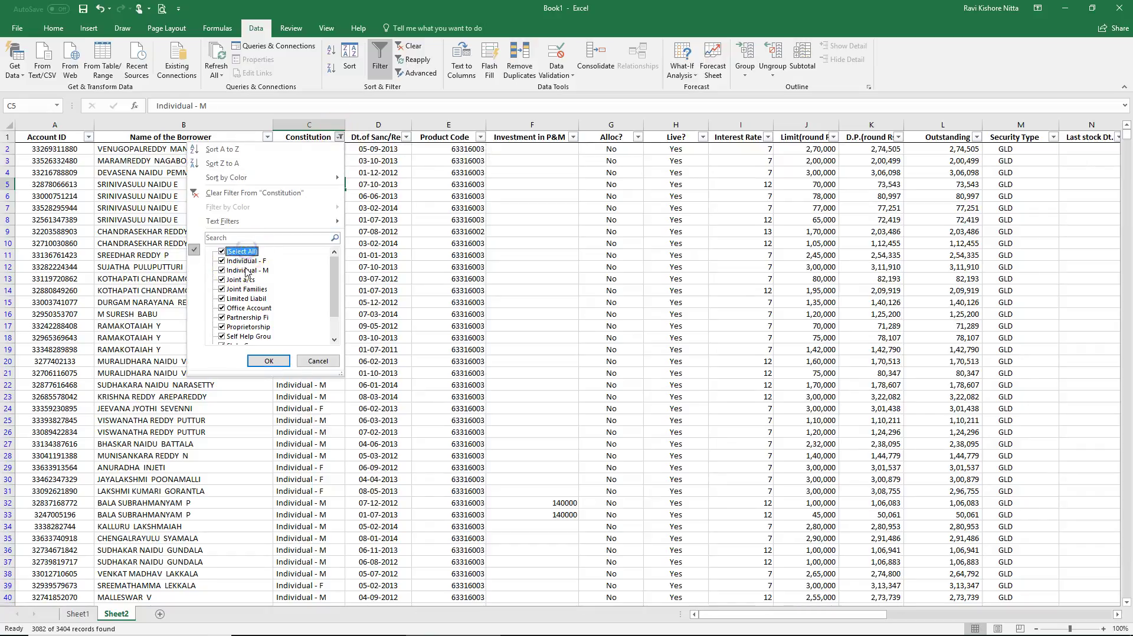
pyautogui.click(243, 251)
pyautogui.click(244, 261)
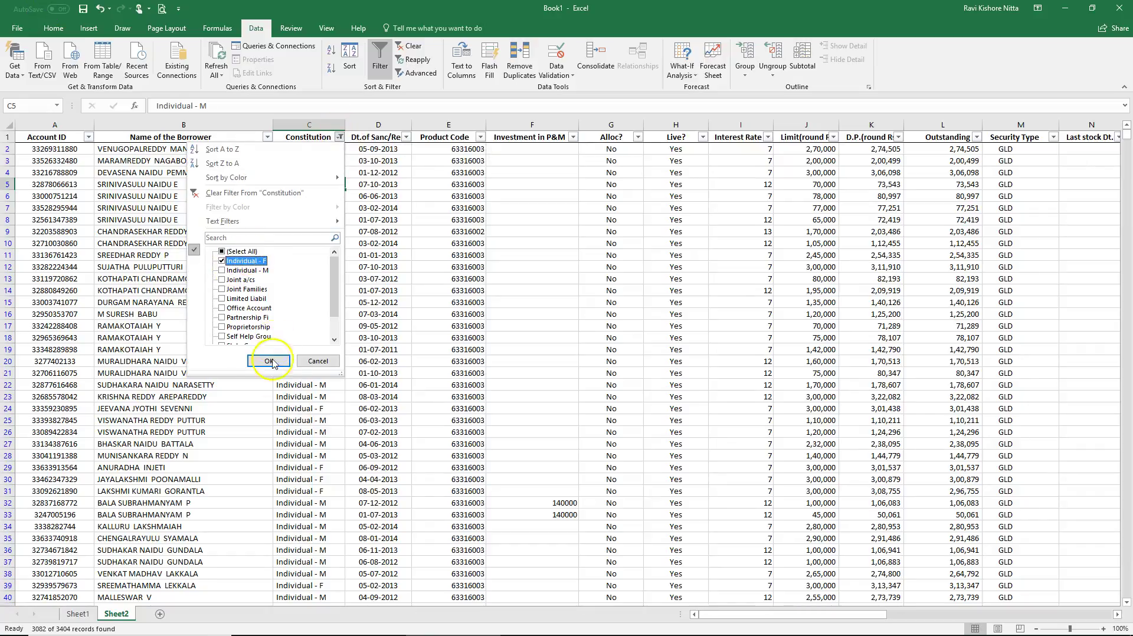
pyautogui.click(269, 361)
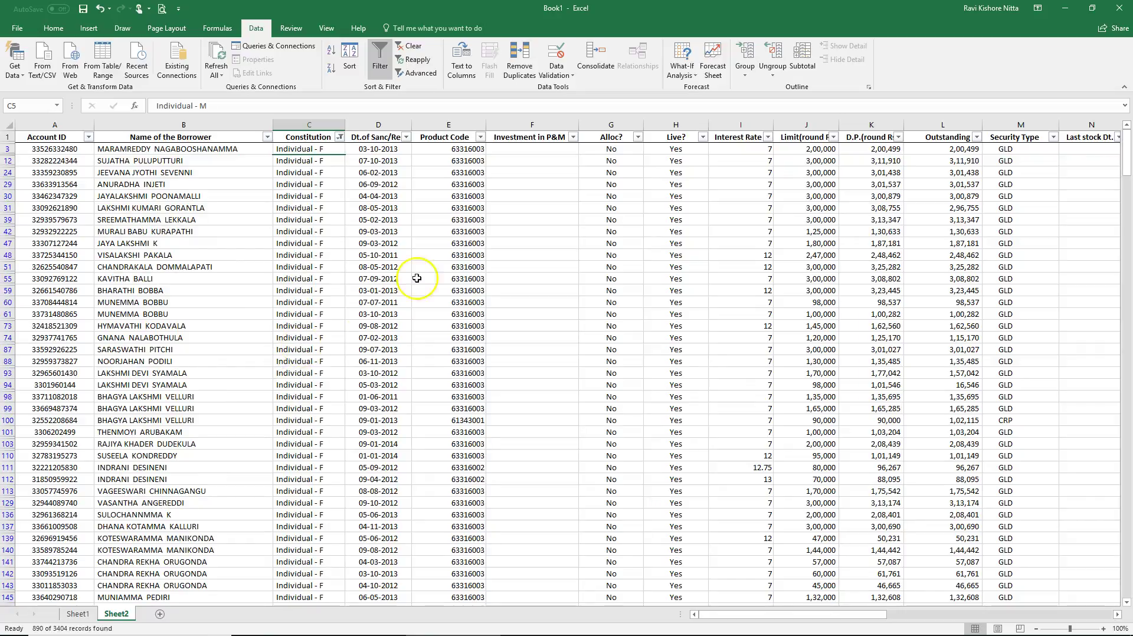
# Filter the Constitution column to show only Individual - M records.
pyautogui.click(339, 138)
pyautogui.click(239, 251)
pyautogui.click(239, 251)
pyautogui.click(242, 271)
pyautogui.click(274, 361)
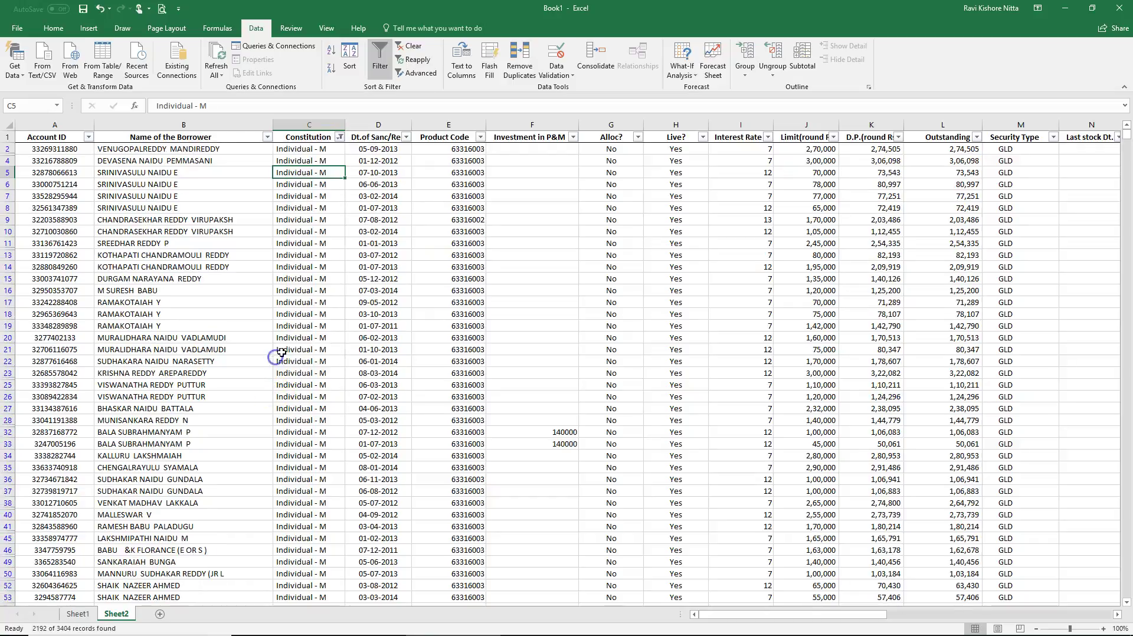
pyautogui.click(302, 221)
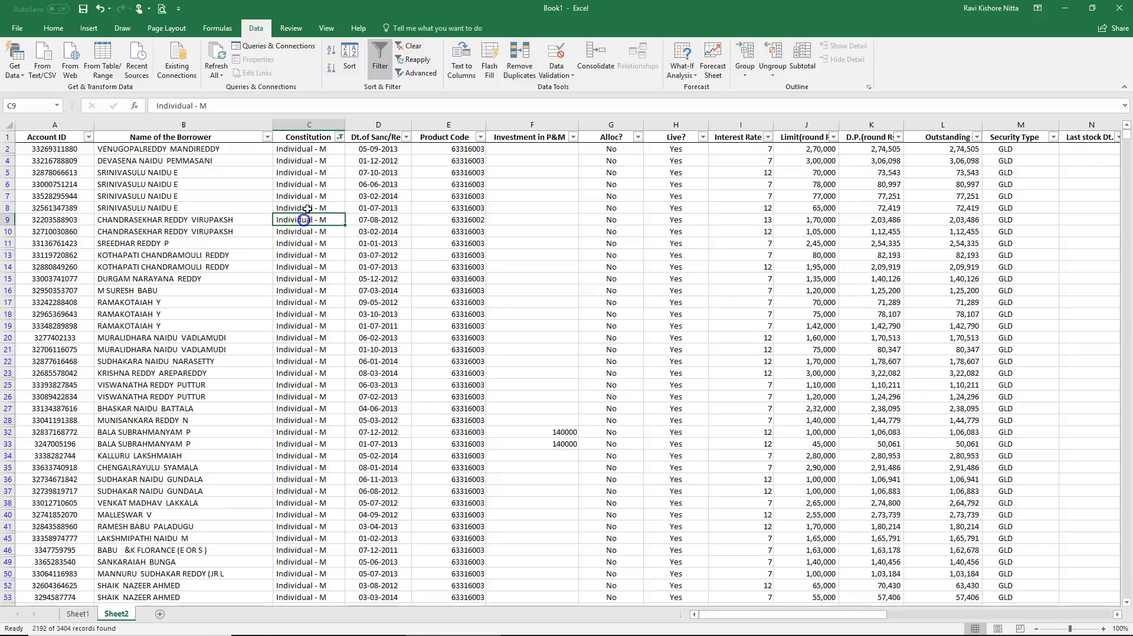
# Review the available Constitution types and filter the column to show only Limited Liabil records.
pyautogui.click(339, 137)
pyautogui.click(243, 252)
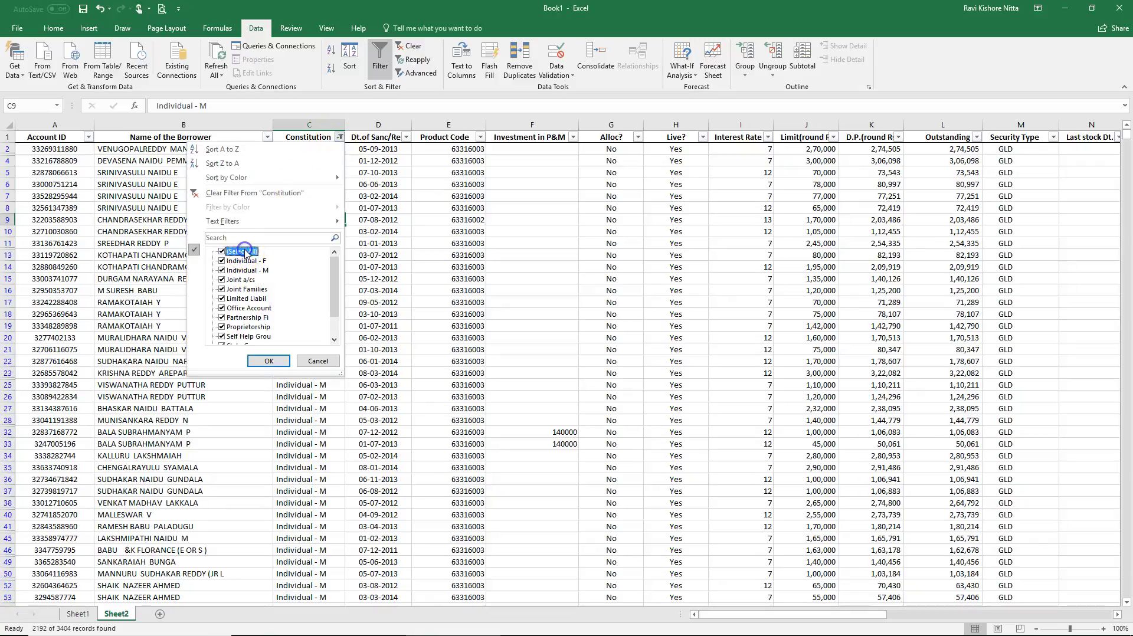
pyautogui.click(248, 253)
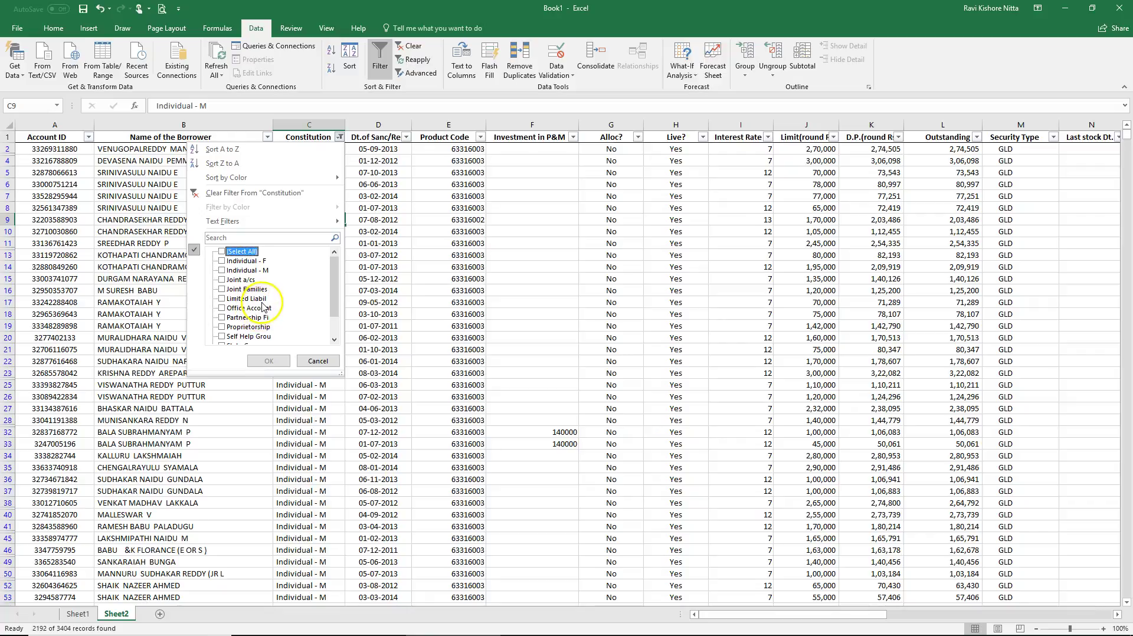
pyautogui.scroll(-1, 263, 306)
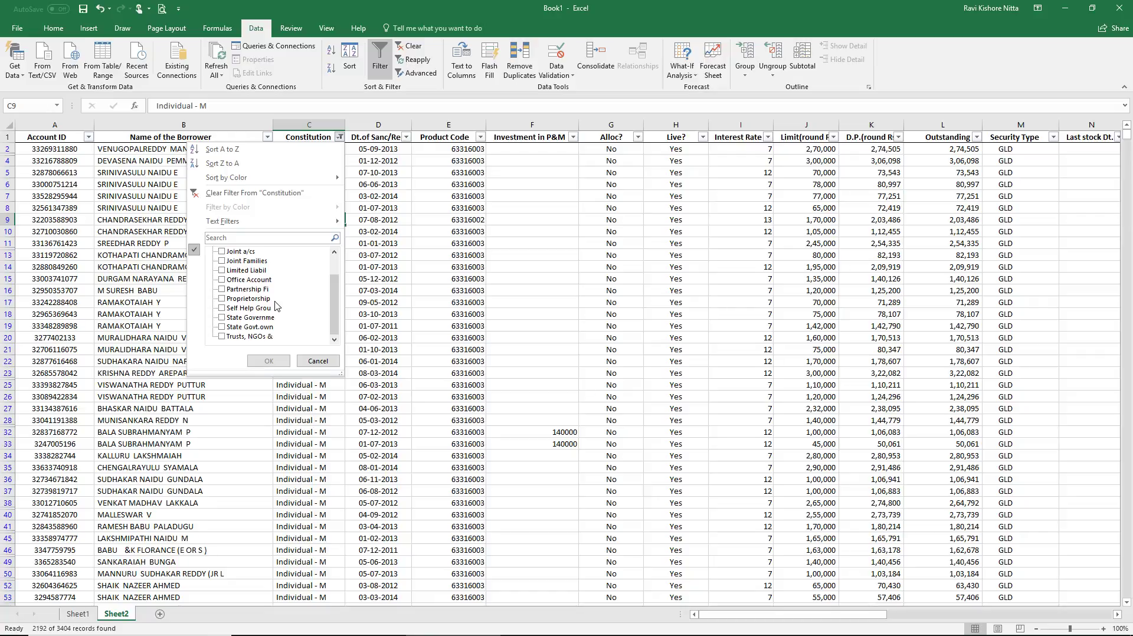
pyautogui.scroll(1, 276, 306)
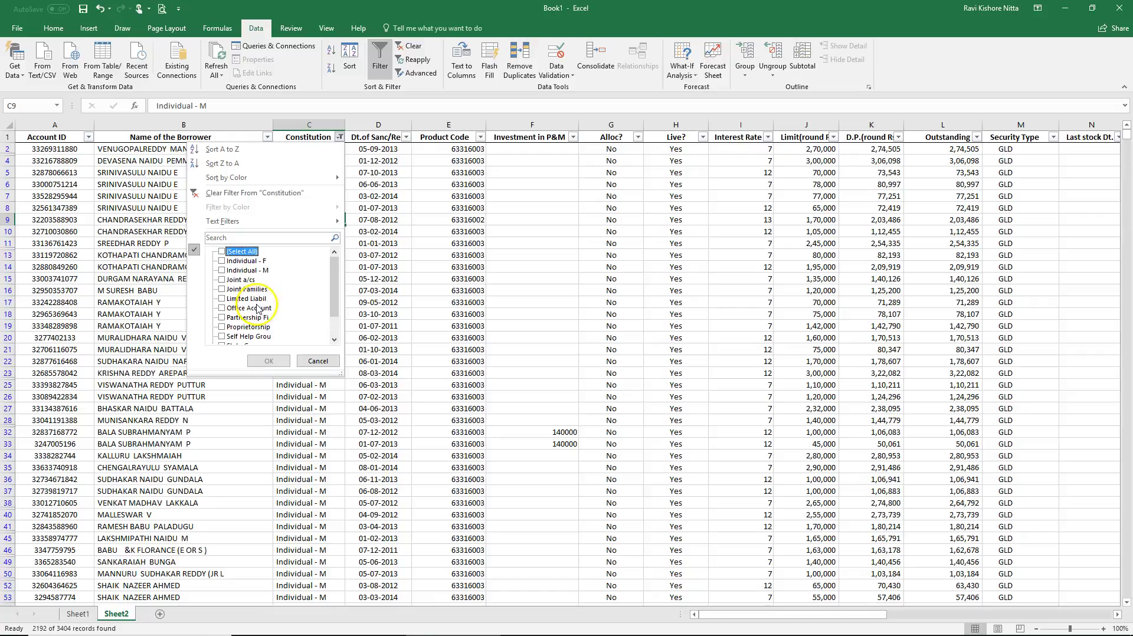
pyautogui.click(243, 299)
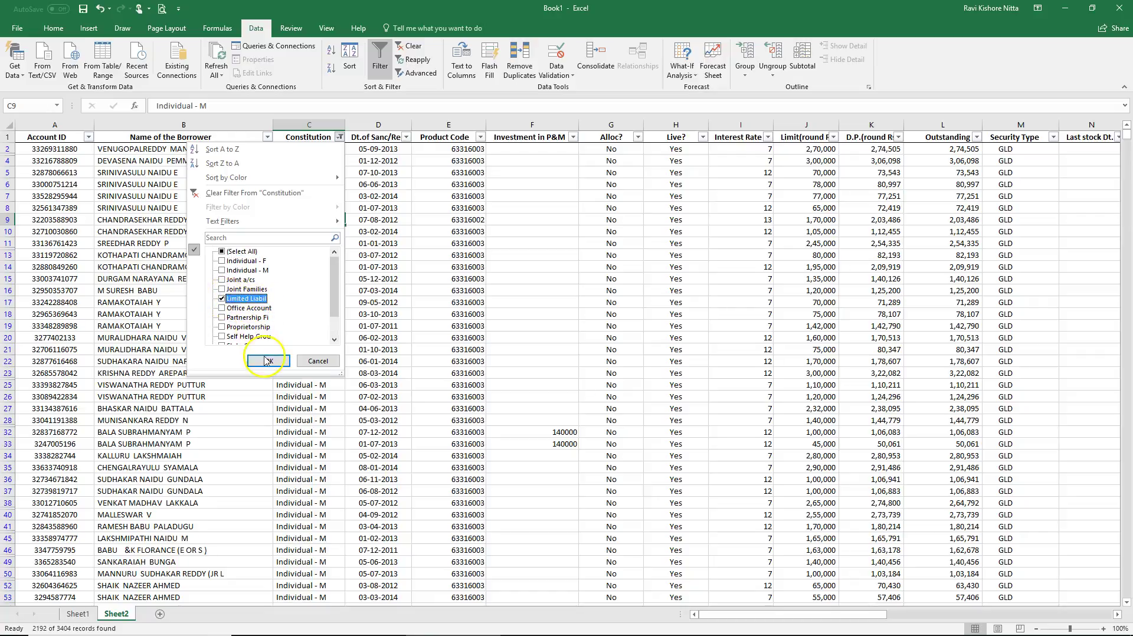
pyautogui.click(266, 361)
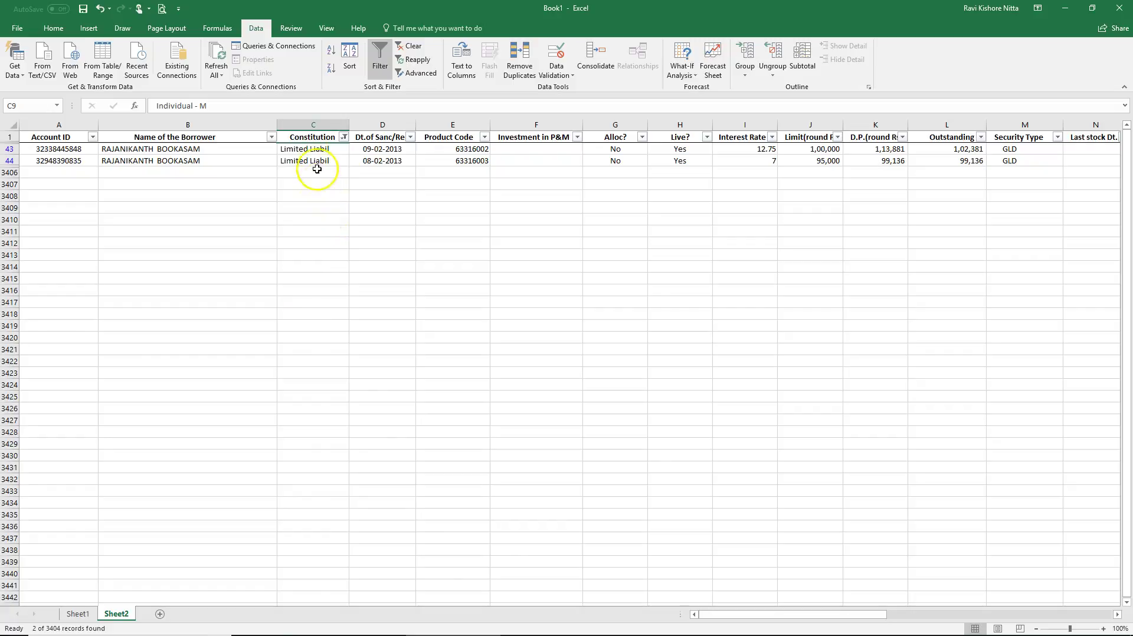
# Inspect the borrower name in the first filtered Limited Liabil record without changing it.
pyautogui.click(252, 145)
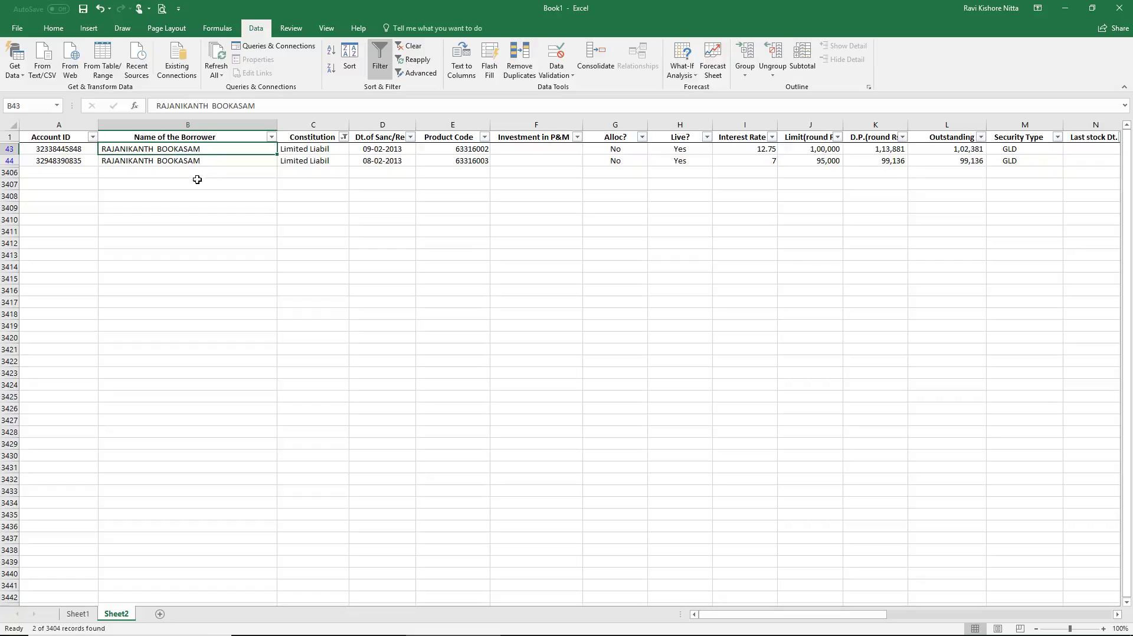
pyautogui.click(200, 151)
pyautogui.click(239, 148)
pyautogui.doubleClick(240, 148)
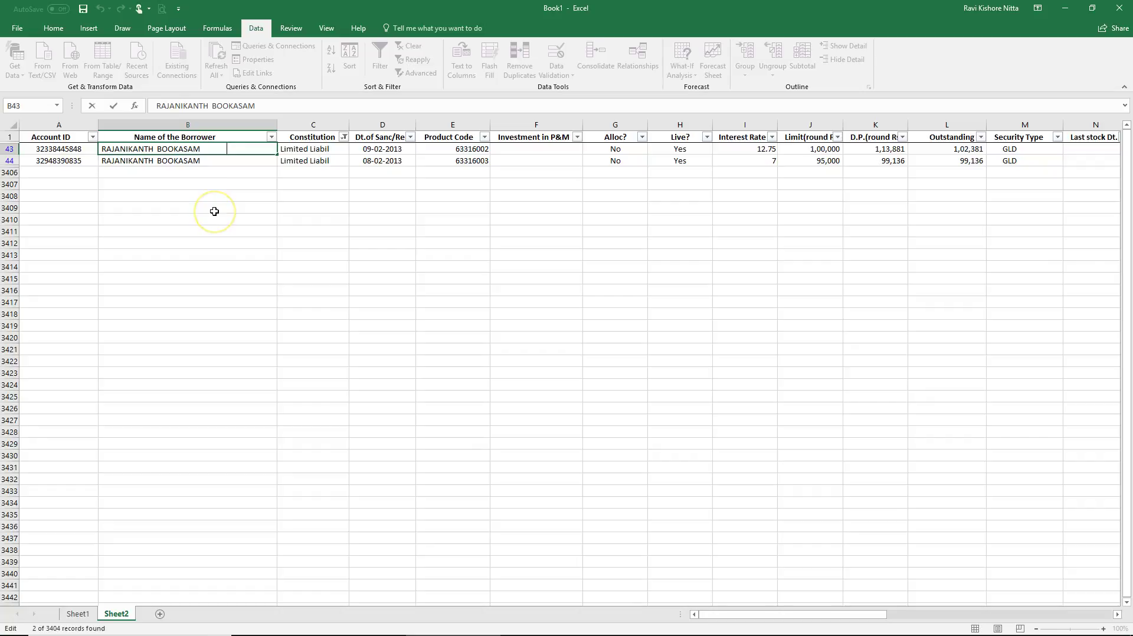
pyautogui.click(214, 211)
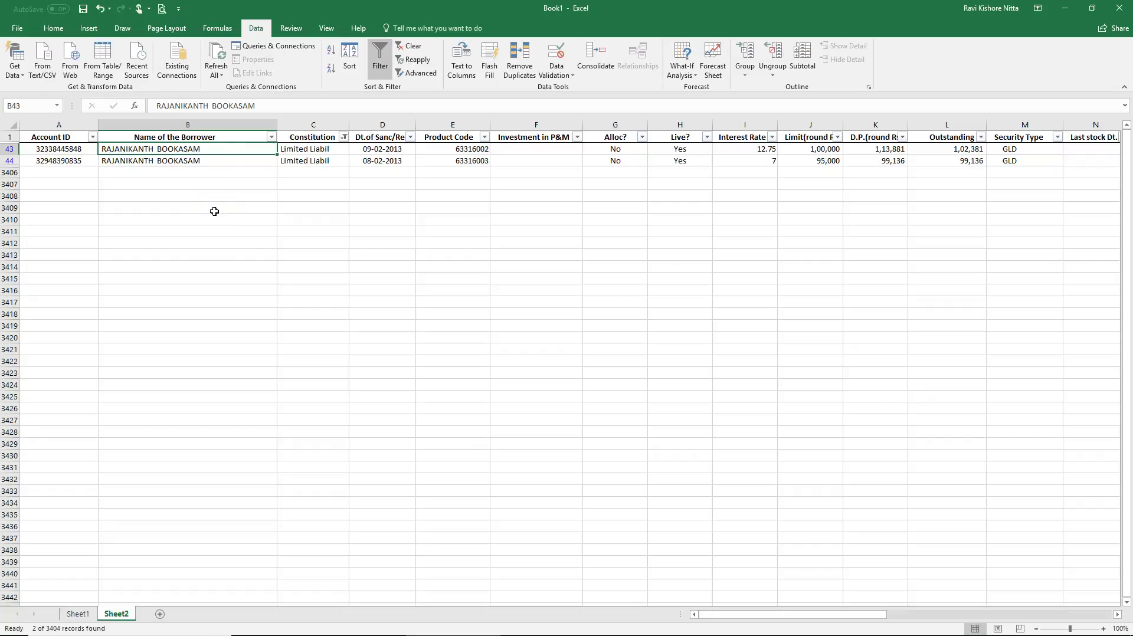
# Filter the Constitution column to show only Self Help Grou records.
pyautogui.click(343, 137)
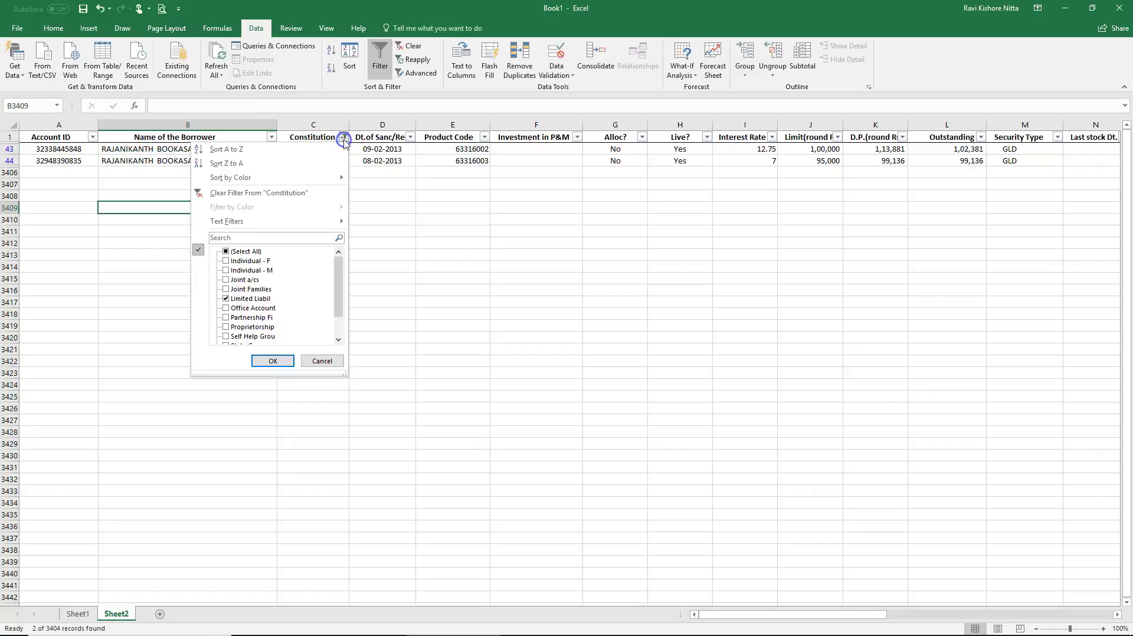
pyautogui.click(246, 299)
pyautogui.scroll(-1, 299, 316)
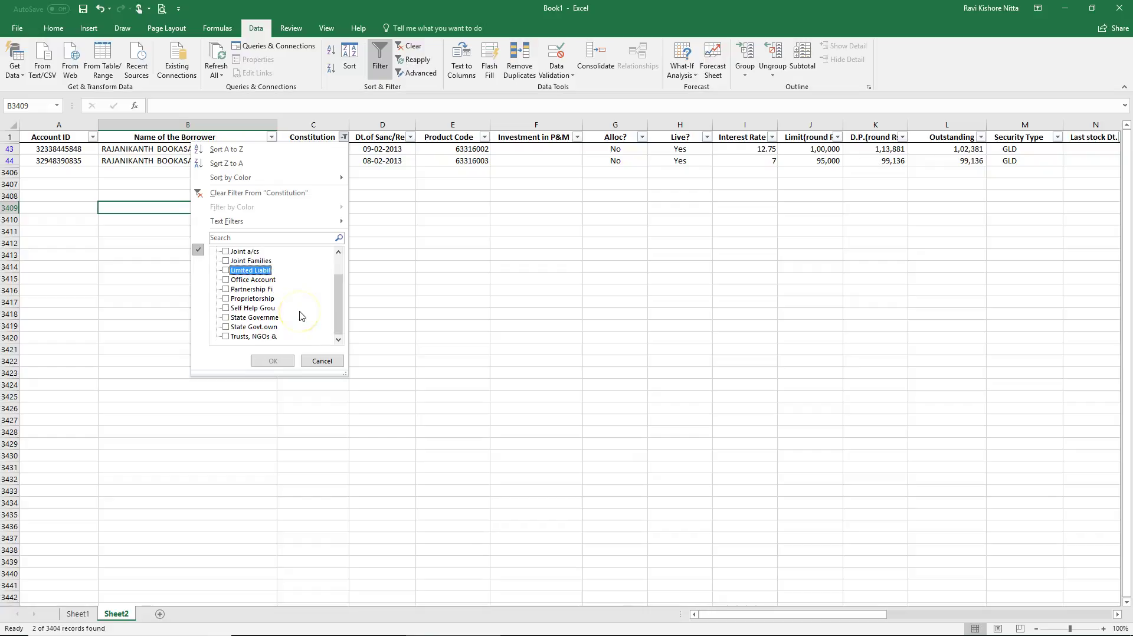
pyautogui.click(253, 318)
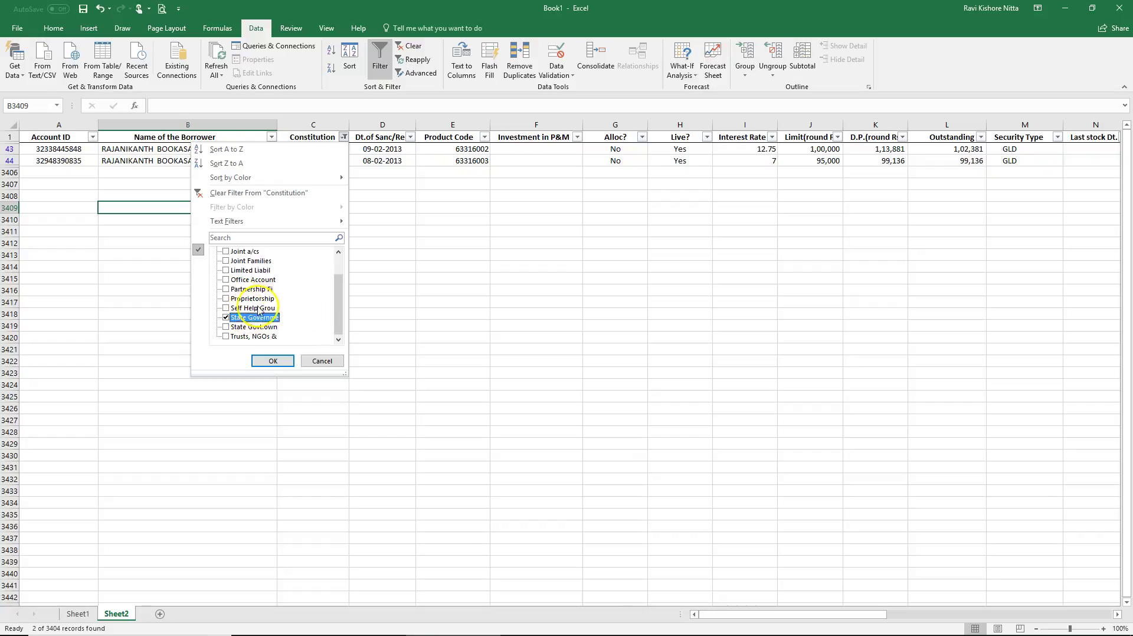
pyautogui.click(263, 308)
pyautogui.click(253, 317)
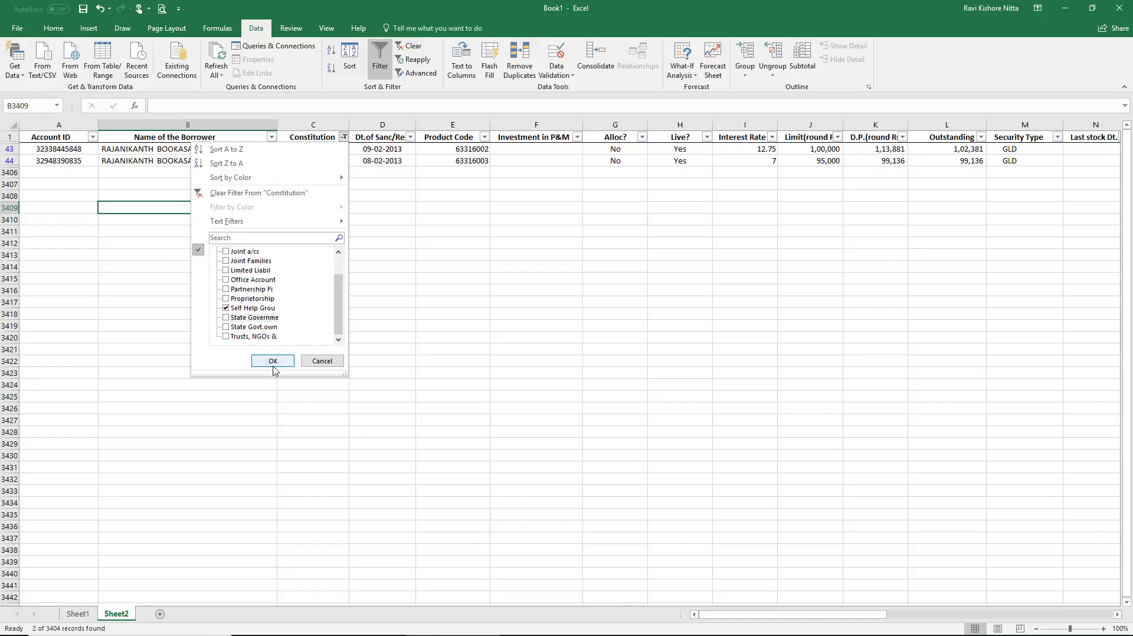
pyautogui.click(283, 361)
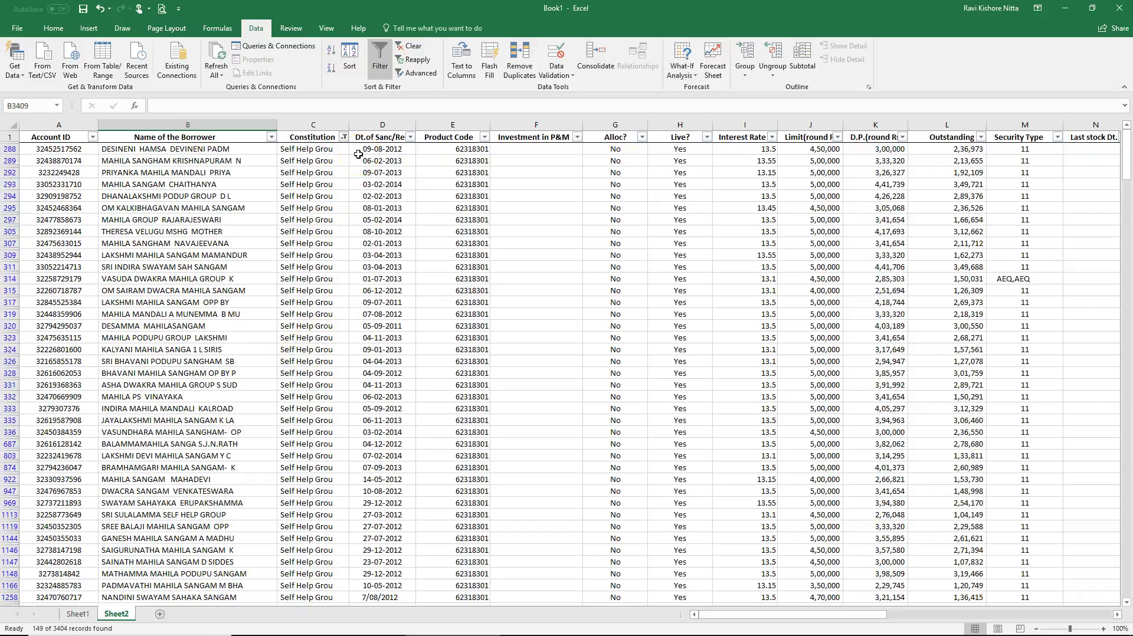
# Turn off filtering on the sheet so that all records are listed again.
pyautogui.click(380, 59)
pyautogui.click(293, 195)
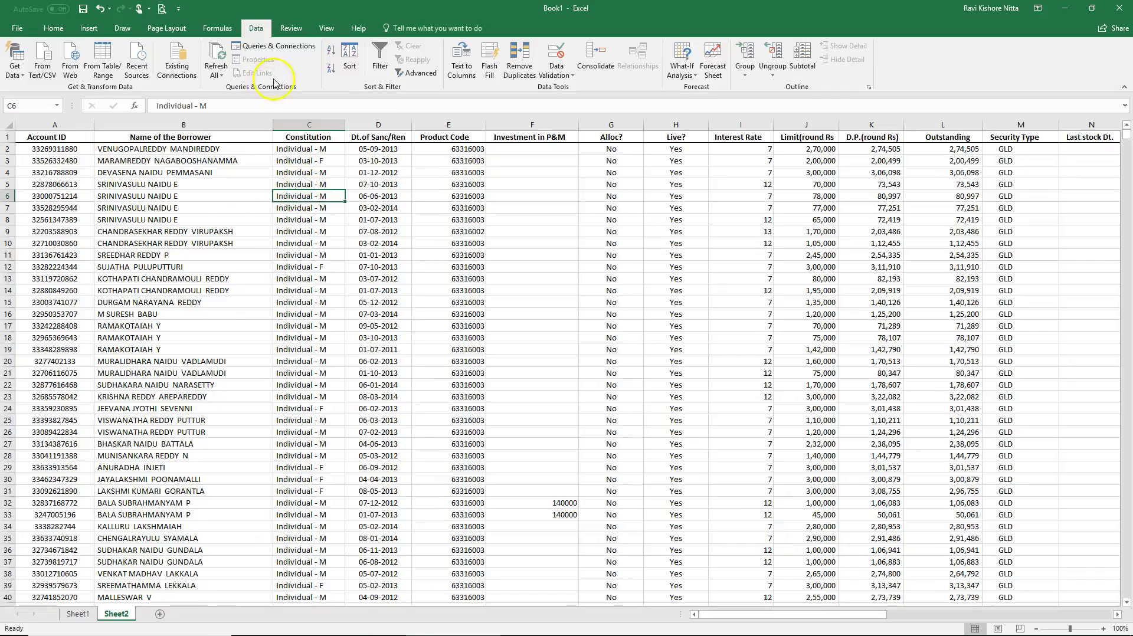
# Select the entire sheet and turn on filtering for every column of the header row.
pyautogui.click(9, 125)
pyautogui.click(380, 59)
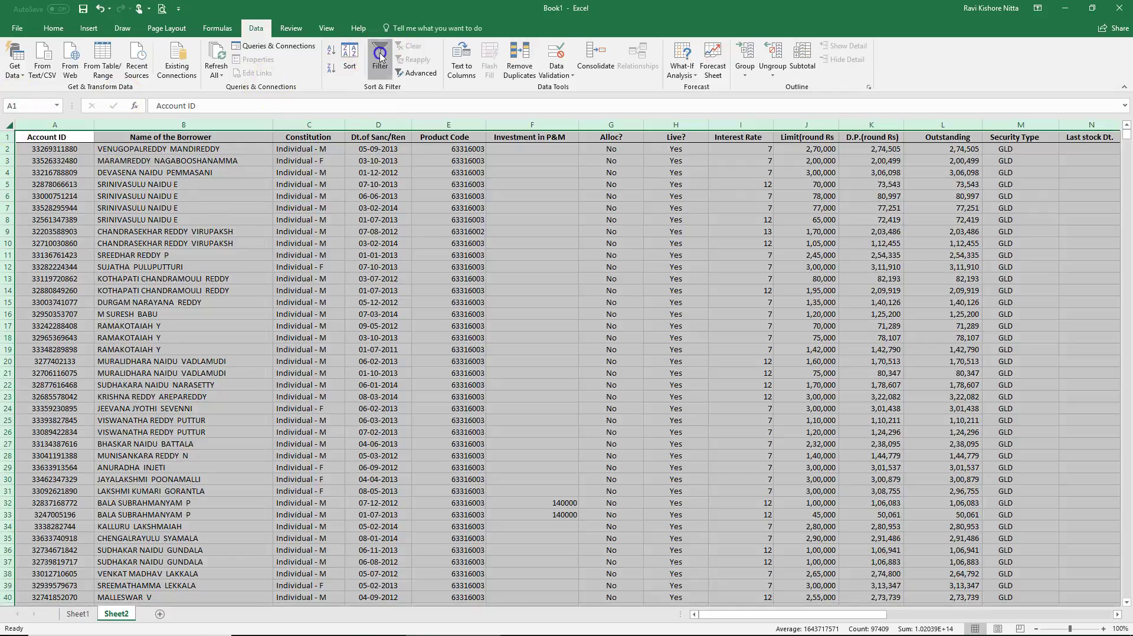
# Filter the Dt of last Cr. column with a date filter to show only records dated before 01/01/2014.
pyautogui.click(673, 267)
pyautogui.press('Right')
pyautogui.press('Right')
pyautogui.press('Right')
pyautogui.press('Right')
pyautogui.press('Right')
pyautogui.press('Right')
pyautogui.press('Right')
pyautogui.press('Right')
pyautogui.press('Right')
pyautogui.press('Right')
pyautogui.press('Right')
pyautogui.press('Right')
pyautogui.press('Right')
pyautogui.press('Right')
pyautogui.press('Right')
pyautogui.press('Right')
pyautogui.press('Right')
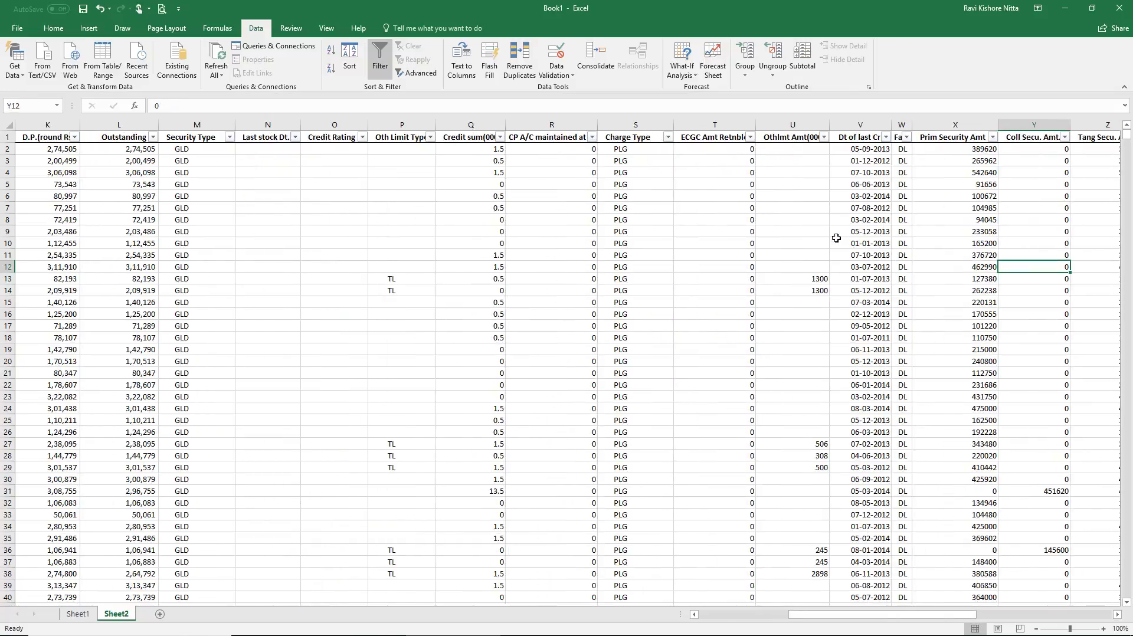
pyautogui.click(886, 137)
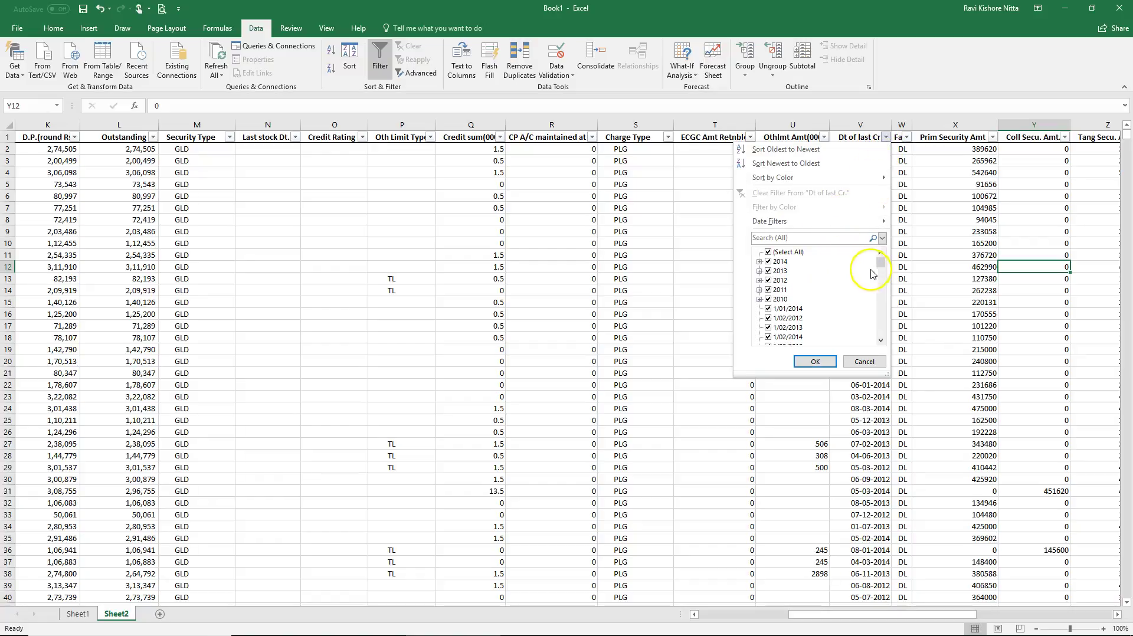
pyautogui.moveTo(880, 262)
pyautogui.mouseDown()
pyautogui.moveTo(881, 336)
pyautogui.moveTo(889, 257)
pyautogui.mouseUp()
pyautogui.moveTo(843, 227)
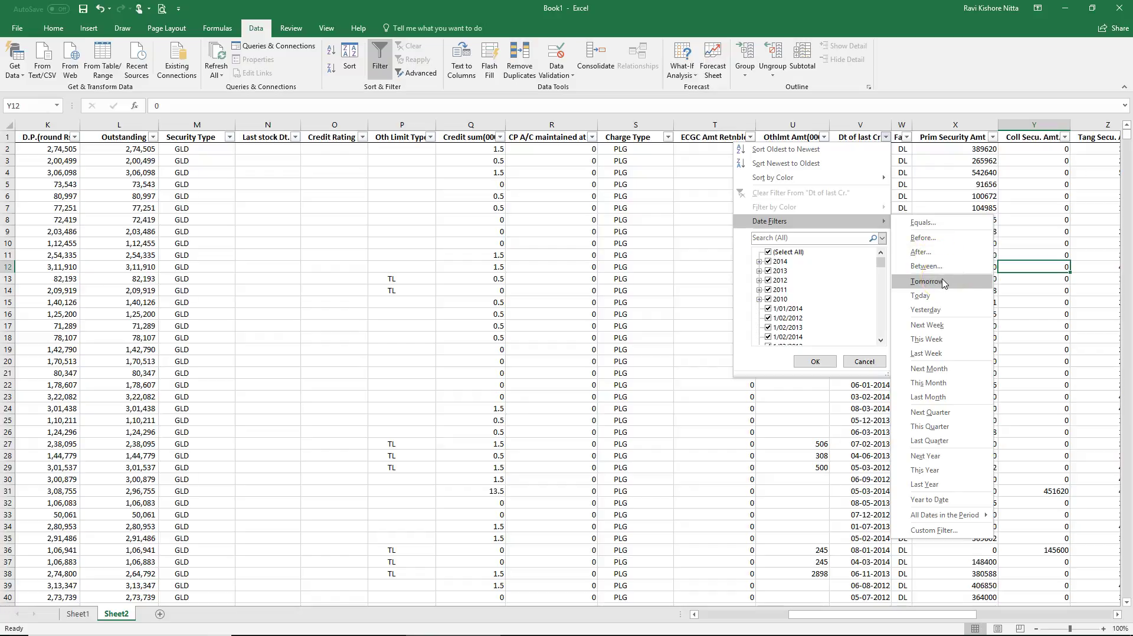
pyautogui.click(935, 258)
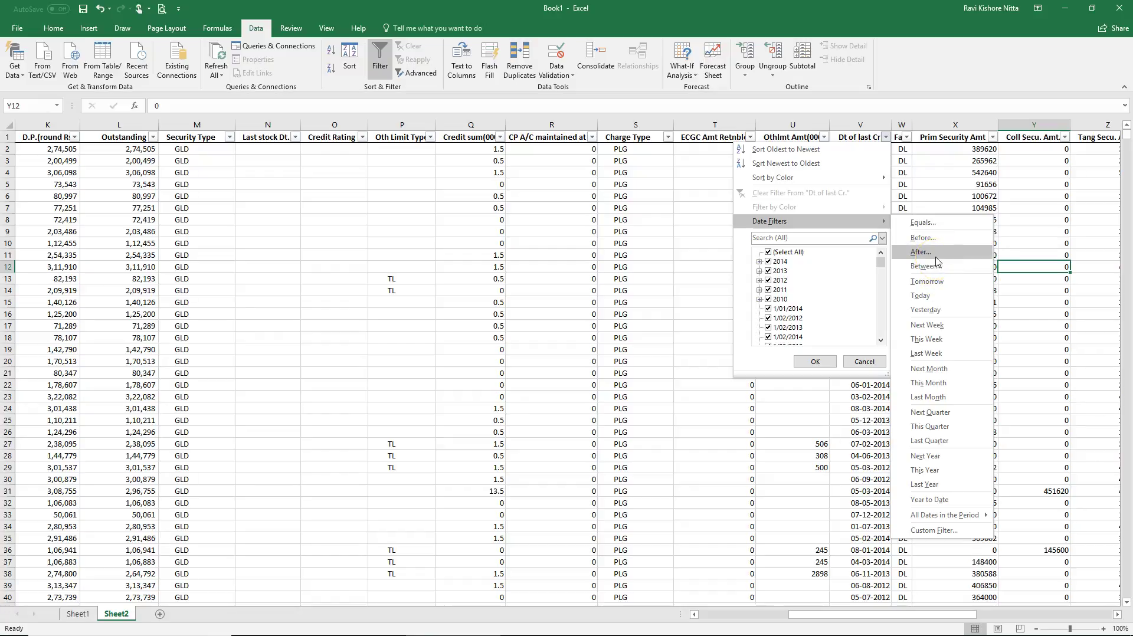
pyautogui.click(926, 237)
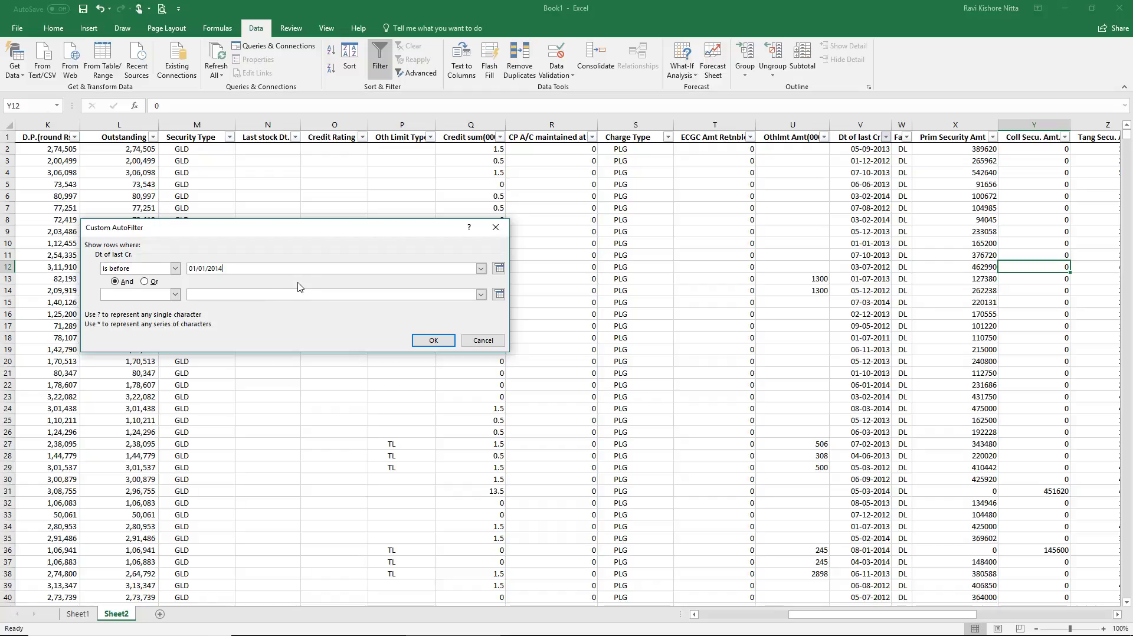
pyautogui.click(416, 341)
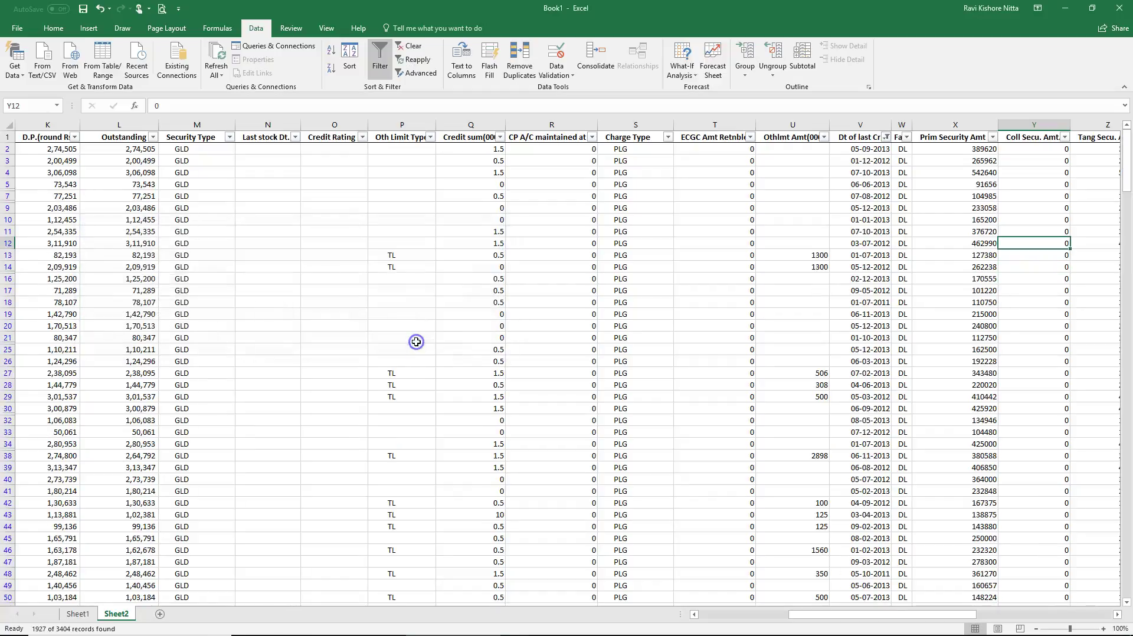
# Review the filtered Dt of last Cr. values down the column, starting from the first record.
pyautogui.click(859, 150)
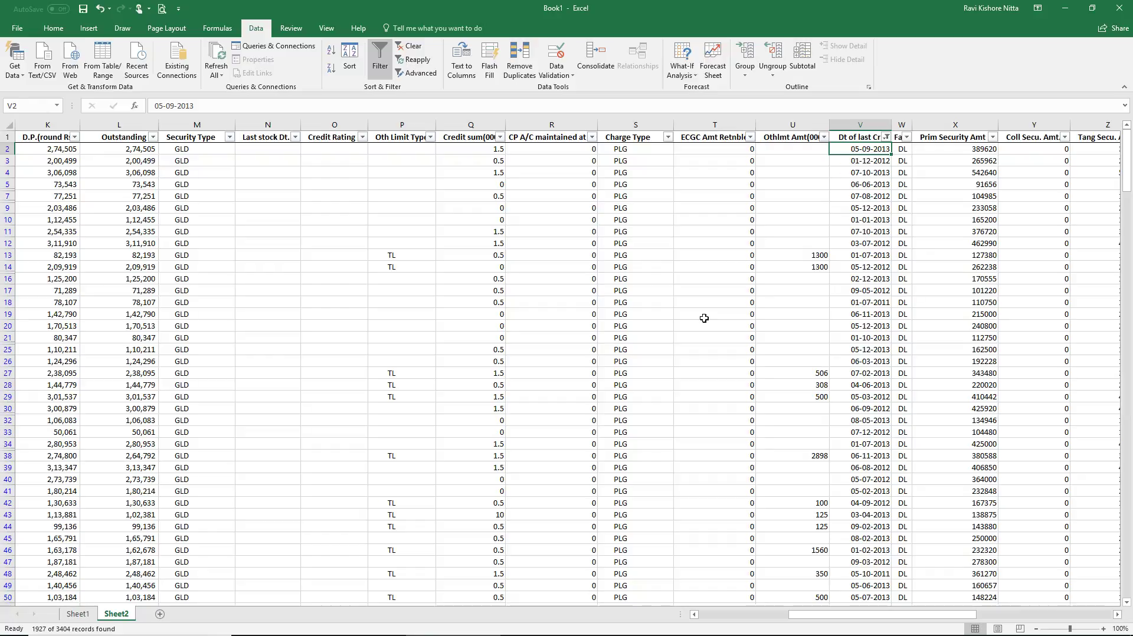
pyautogui.press('Down')
pyautogui.press('Down')
pyautogui.press('Down')
pyautogui.press('Down')
pyautogui.press('Down')
pyautogui.press('Down')
pyautogui.press('Down')
pyautogui.press('Down')
pyautogui.press('Down')
pyautogui.press('Down')
pyautogui.press('Down')
pyautogui.press('Down')
pyautogui.press('Down')
pyautogui.press('Down')
pyautogui.press('Down')
pyautogui.press('Down')
pyautogui.press('Down')
pyautogui.press('Down')
pyautogui.press('Down')
pyautogui.press('Down')
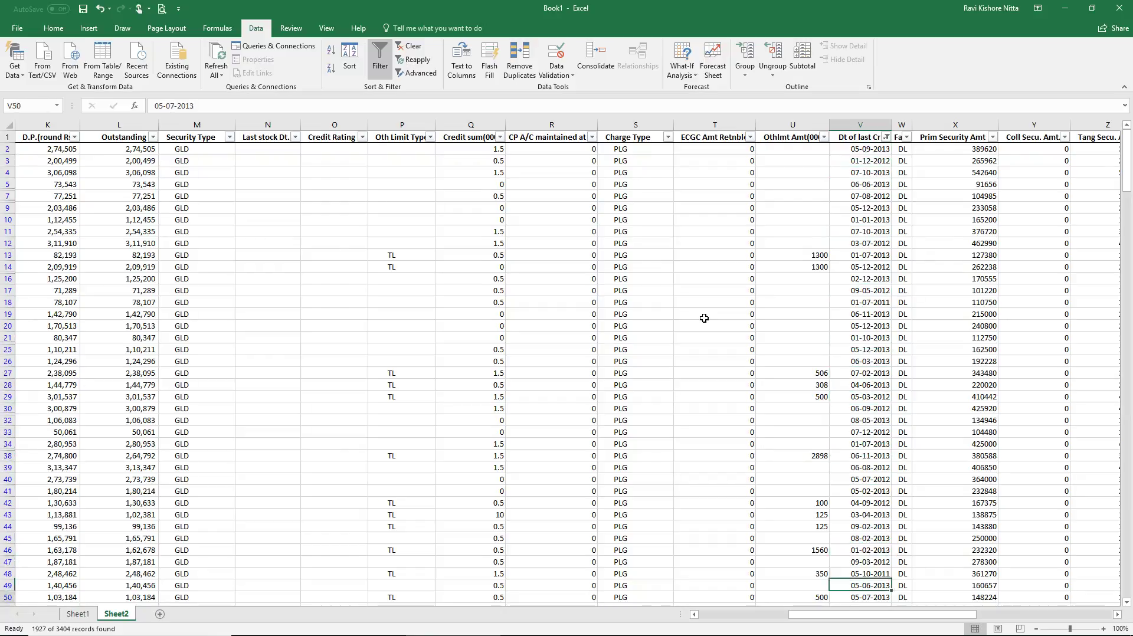
# Continue checking the Dt of last Cr. dates further down the filtered records and return to the first rows.
pyautogui.press('Down')
pyautogui.press('Down')
pyautogui.press('Down')
pyautogui.press('Down')
pyautogui.press('Down')
pyautogui.press('Down')
pyautogui.press('Down')
pyautogui.press('Down')
pyautogui.press('Down')
pyautogui.press('Down')
pyautogui.press('Down')
pyautogui.press('Down')
pyautogui.press('Down')
pyautogui.press('Down')
pyautogui.press('Down')
pyautogui.press('Down')
pyautogui.press('Down')
pyautogui.press('Down')
pyautogui.press('Down')
pyautogui.press('Down')
pyautogui.press('Down')
pyautogui.press('Down')
pyautogui.press('Down')
pyautogui.press('Down')
pyautogui.press('Down')
pyautogui.press('Down')
pyautogui.press('Down')
pyautogui.press('Down')
pyautogui.press('Down')
pyautogui.press('Down')
pyautogui.press('Down')
pyautogui.press('Down')
pyautogui.press('Down')
pyautogui.press('Down')
pyautogui.press('Down')
pyautogui.press('Down')
pyautogui.press('Down')
pyautogui.press('Down')
pyautogui.press('Down')
pyautogui.press('Down')
pyautogui.press('Down')
pyautogui.press('Down')
pyautogui.press('Down')
pyautogui.press('Down')
pyautogui.press('Down')
pyautogui.press('Down')
pyautogui.press('Down')
pyautogui.press('Down')
pyautogui.press('Down')
pyautogui.press('Down')
pyautogui.press('Down')
pyautogui.press('Down')
pyautogui.press('Down')
pyautogui.press('Down')
pyautogui.press('Down')
pyautogui.press('Up')
pyautogui.press('Up')
pyautogui.press('Up')
pyautogui.press('Up')
pyautogui.press('Up')
pyautogui.press('Up')
pyautogui.press('Up')
pyautogui.press('Up')
pyautogui.press('Up')
pyautogui.press('Up')
pyautogui.press('Up')
pyautogui.press('Up')
pyautogui.press('Up')
pyautogui.press('Up')
pyautogui.press('Up')
pyautogui.press('Up')
pyautogui.press('Up')
pyautogui.press('Up')
pyautogui.press('Up')
pyautogui.press('Up')
pyautogui.press('Up')
pyautogui.press('Up')
pyautogui.press('Up')
pyautogui.press('Up')
pyautogui.press('Up')
pyautogui.press('Up')
pyautogui.press('Up')
pyautogui.press('Up')
pyautogui.press('Up')
pyautogui.press('Up')
pyautogui.press('Up')
pyautogui.press('Up')
pyautogui.press('Up')
pyautogui.press('Up')
pyautogui.press('Up')
pyautogui.press('Up')
pyautogui.press('Up')
pyautogui.press('Up')
pyautogui.press('Up')
pyautogui.press('Up')
pyautogui.press('Up')
pyautogui.press('Up')
pyautogui.press('Up')
pyautogui.press('Up')
pyautogui.press('Up')
pyautogui.press('Up')
pyautogui.press('Up')
pyautogui.press('Up')
pyautogui.press('Up')
pyautogui.press('Up')
pyautogui.press('Up')
pyautogui.press('Up')
pyautogui.press('Up')
pyautogui.press('Up')
pyautogui.press('Up')
pyautogui.press('Up')
pyautogui.press('Up')
pyautogui.press('Up')
pyautogui.press('Up')
pyautogui.press('Up')
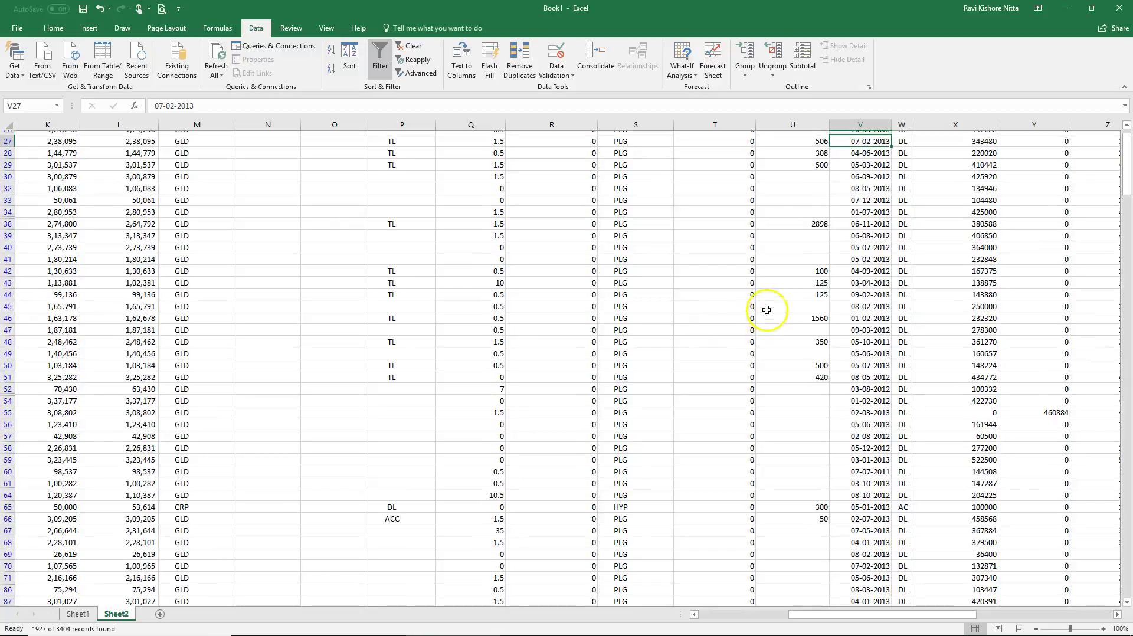
pyautogui.scroll(7, 766, 310)
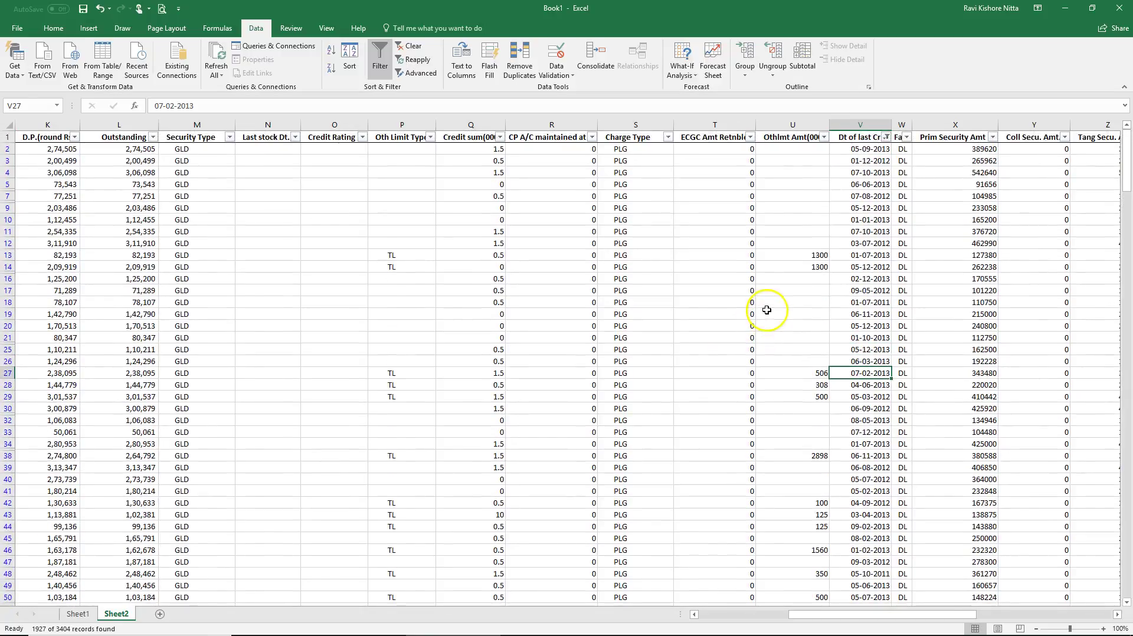
# Reselect all values in the Dt of last Cr. filter so that every record is listed again.
pyautogui.click(887, 138)
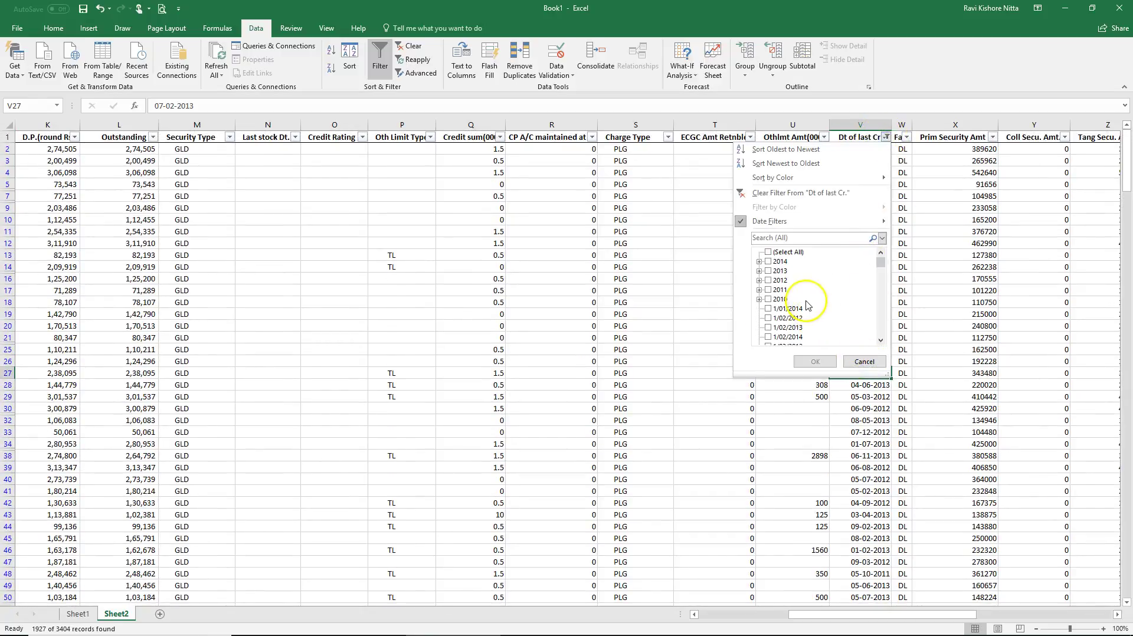
pyautogui.click(801, 253)
pyautogui.click(814, 361)
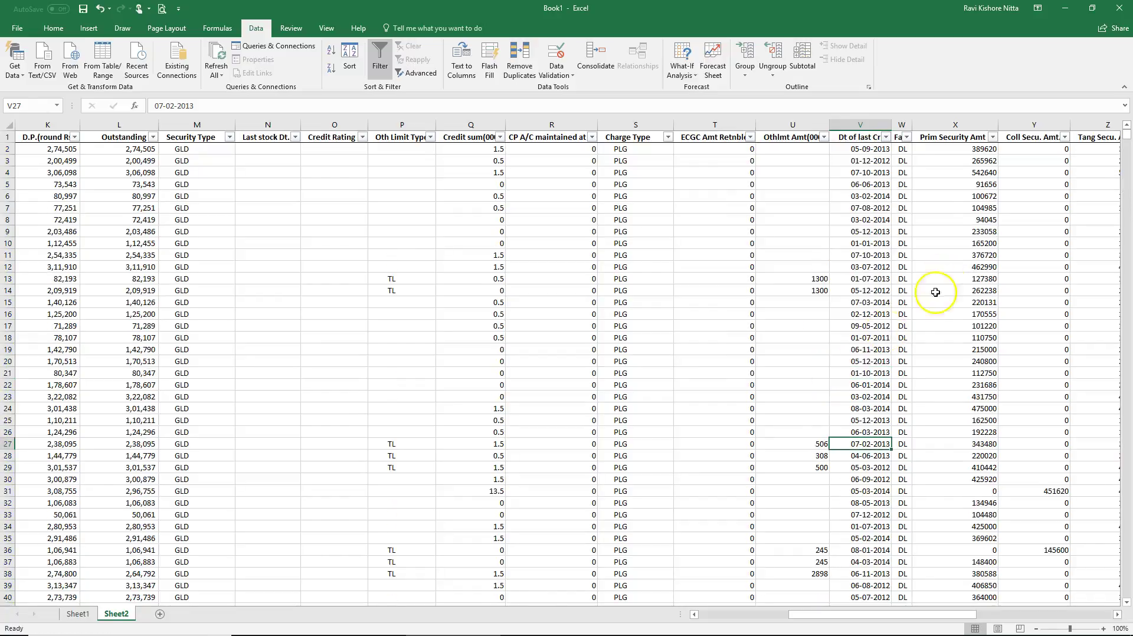
# Examine the remaining columns of the record in row 6, from the security amounts across to Unsec abinitio and back.
pyautogui.click(981, 200)
pyautogui.press('Right')
pyautogui.press('Right')
pyautogui.press('Right')
pyautogui.press('Right')
pyautogui.press('Right')
pyautogui.press('Right')
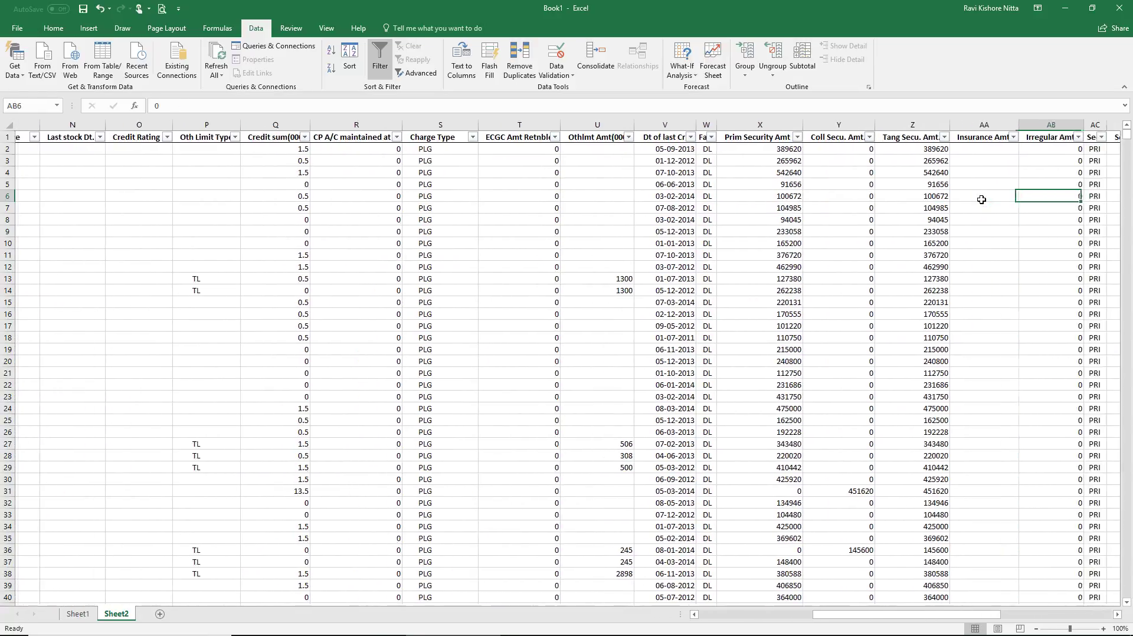
pyautogui.press('Right')
pyautogui.press('Right')
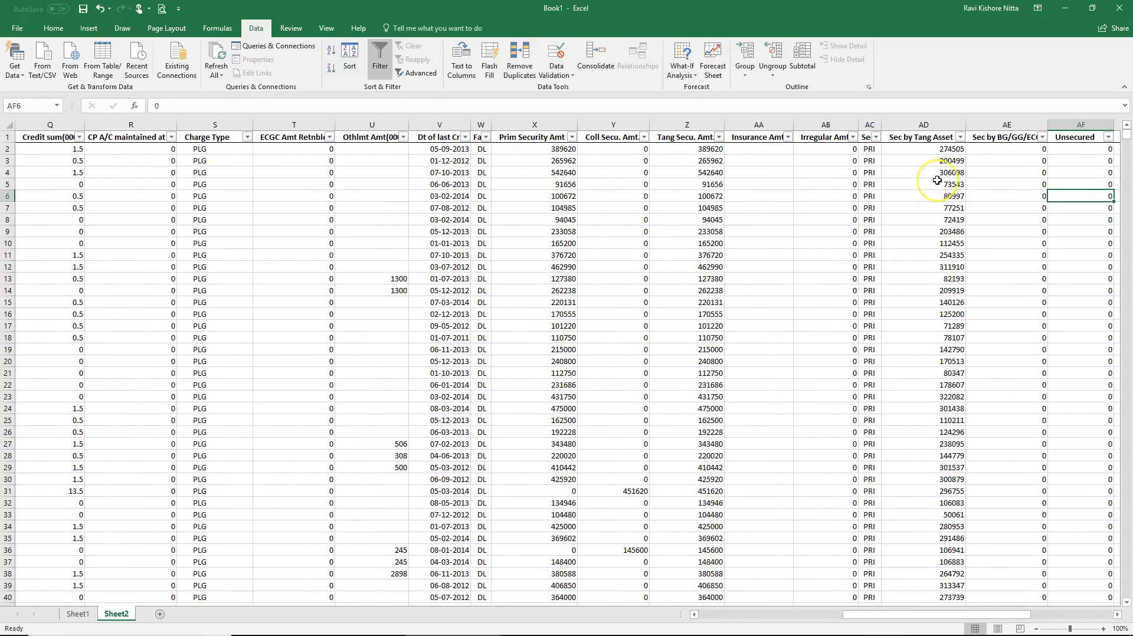
pyautogui.press('Right')
pyautogui.press('Right')
pyautogui.press('Right')
pyautogui.press('Right')
pyautogui.press('Right')
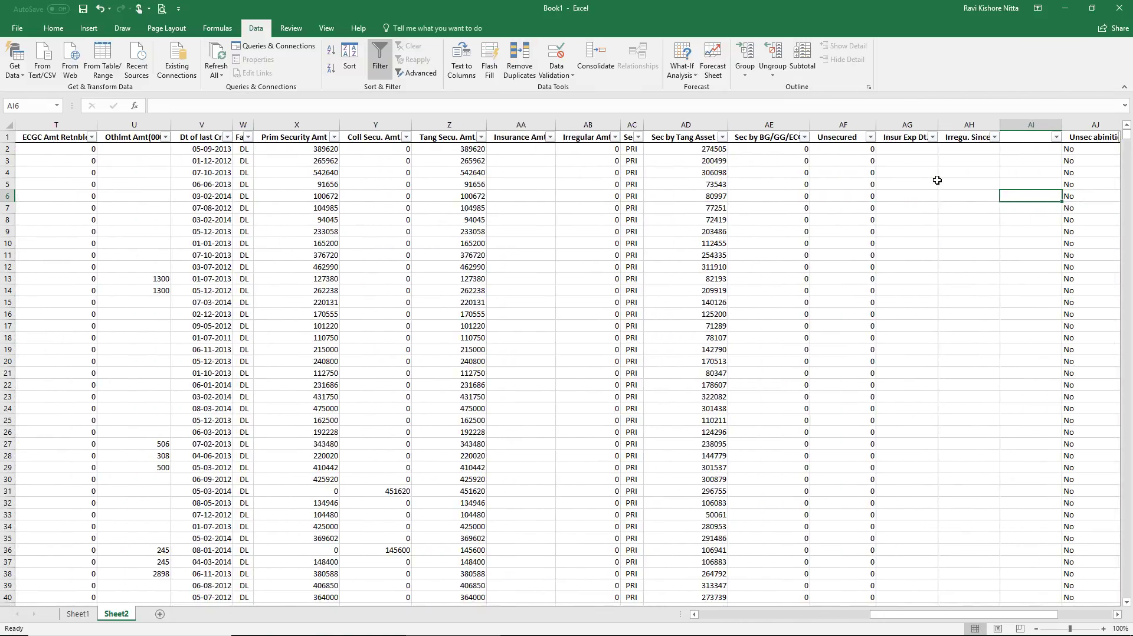
pyautogui.press('Right')
pyautogui.press('Right')
pyautogui.press('Left')
pyautogui.press('Left')
pyautogui.press('Left')
pyautogui.press('Left')
pyautogui.press('Left')
pyautogui.press('Left')
pyautogui.press('Left')
pyautogui.press('Left')
pyautogui.press('Left')
pyautogui.press('Left')
pyautogui.press('Left')
pyautogui.press('Left')
pyautogui.press('Left')
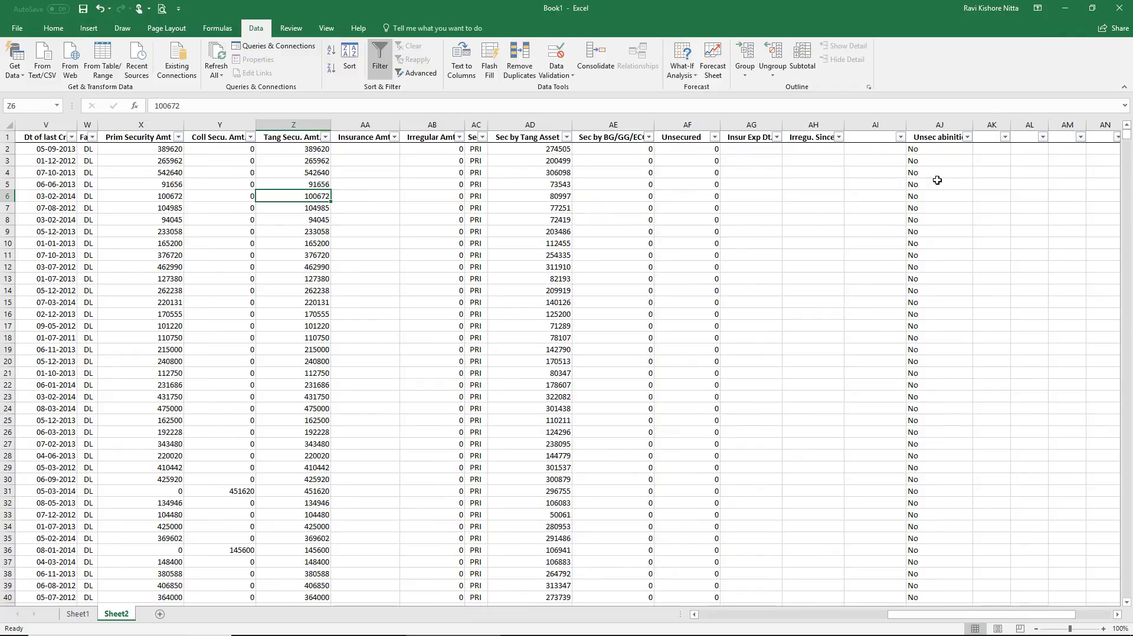
# Filter the Insur Exp Dt. column to the years 2015, 2014, 2013, 2012 and 2010, leaving out 41975 and blanks.
pyautogui.click(776, 137)
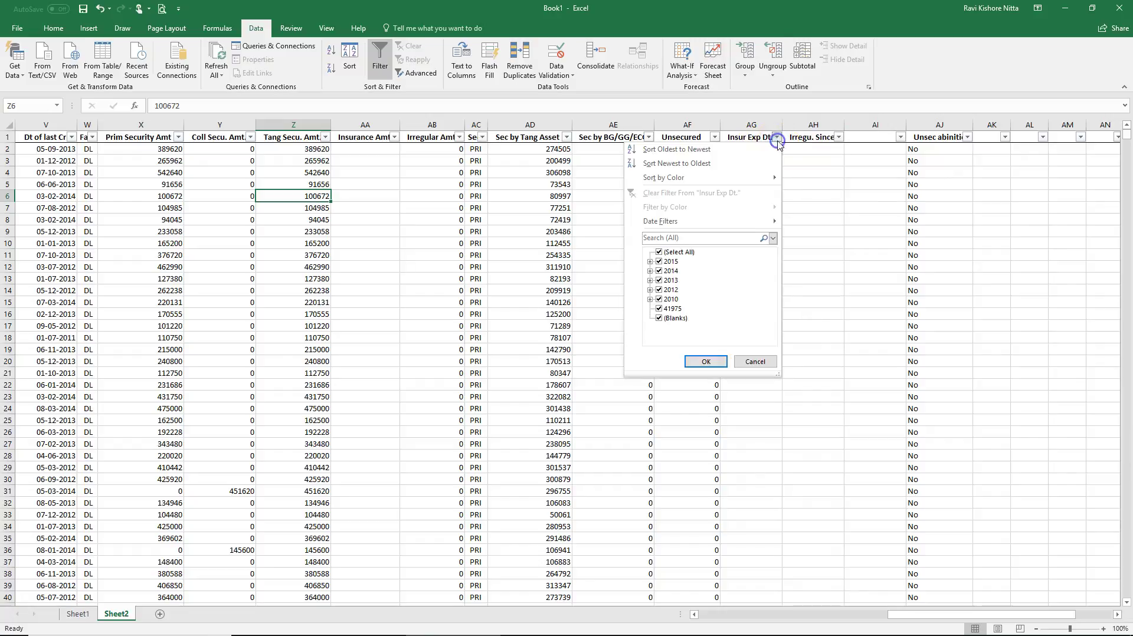
pyautogui.click(691, 258)
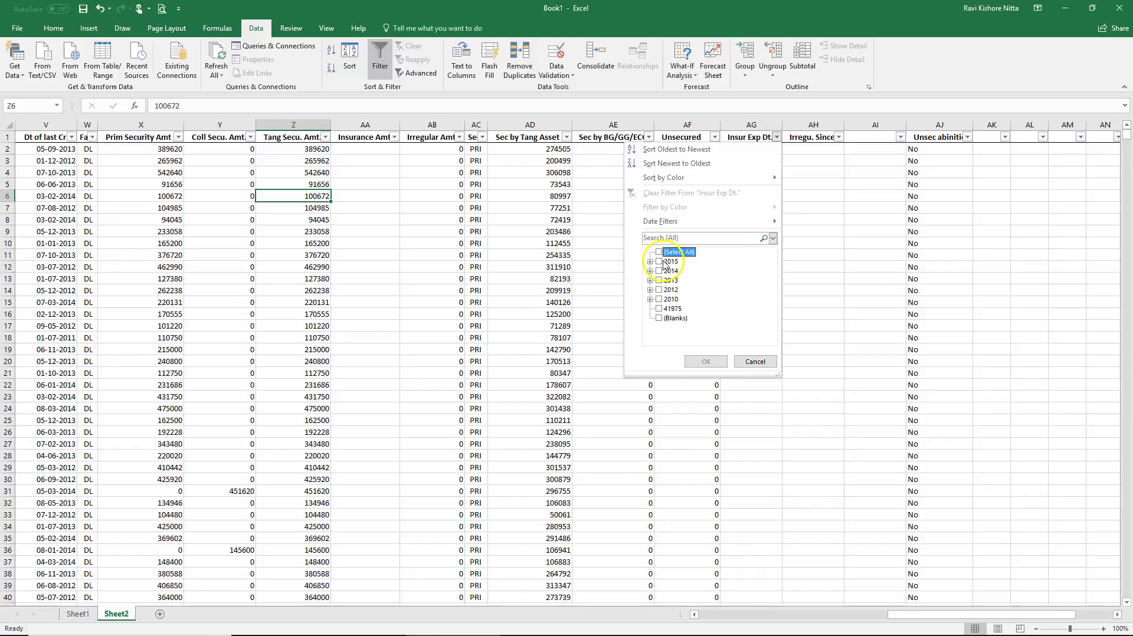
pyautogui.click(662, 262)
pyautogui.click(663, 271)
pyautogui.click(662, 280)
pyautogui.click(660, 290)
pyautogui.click(659, 300)
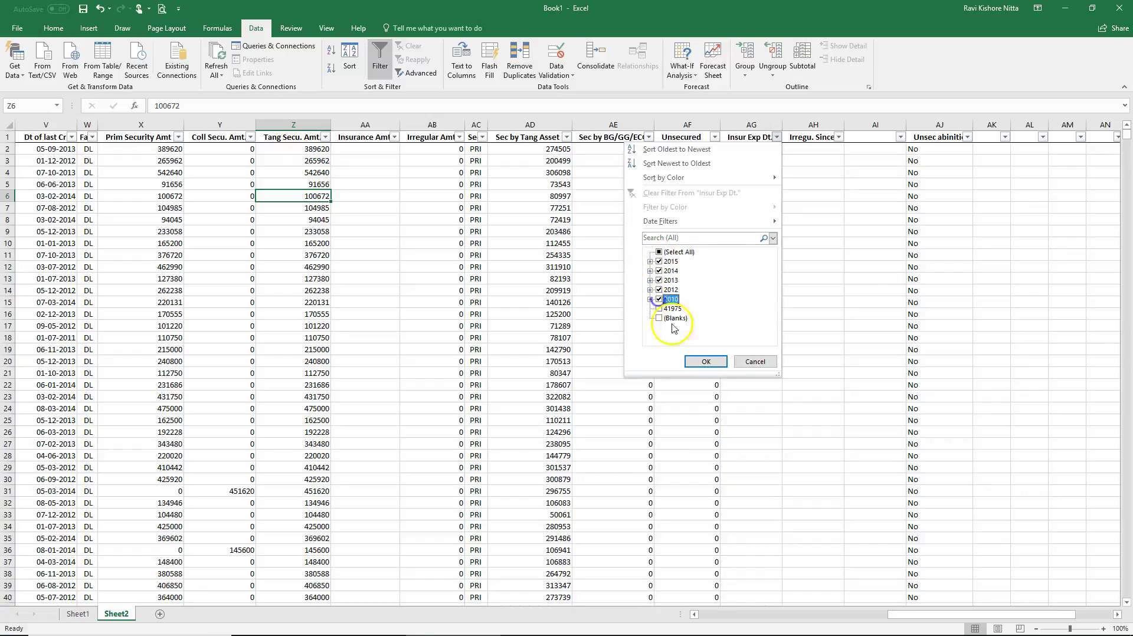
pyautogui.click(707, 360)
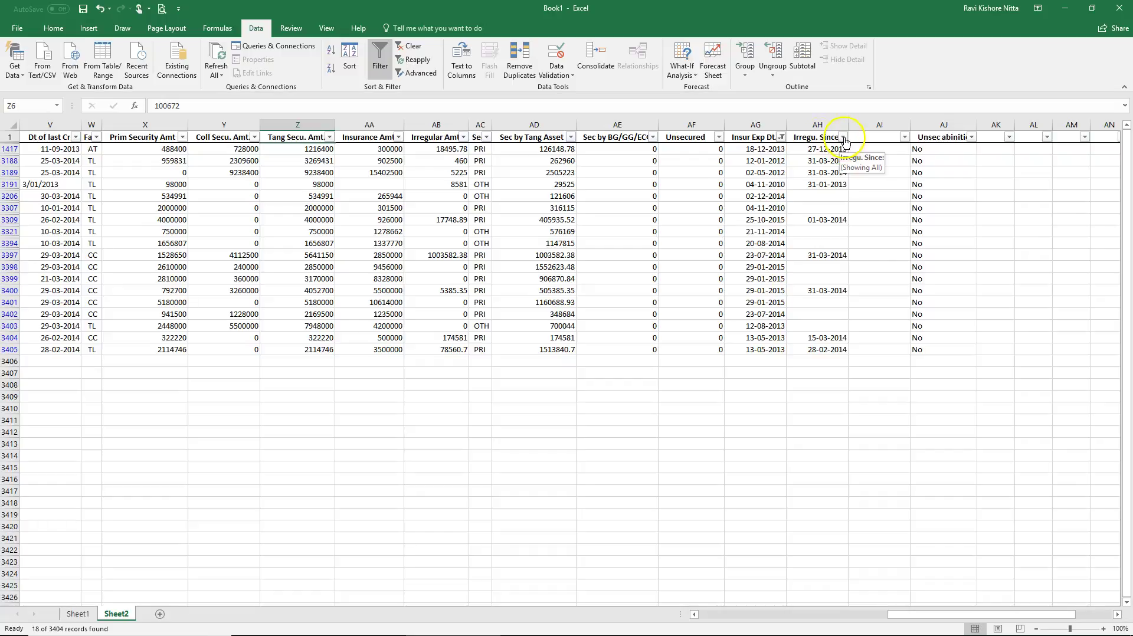
# Check the Insur Exp Dt. values down the filtered records.
pyautogui.click(758, 149)
pyautogui.press('Down')
pyautogui.press('Down')
pyautogui.press('Down')
pyautogui.press('Down')
pyautogui.press('Down')
pyautogui.press('Down')
pyautogui.press('Down')
pyautogui.press('Down')
pyautogui.press('Down')
pyautogui.press('Down')
pyautogui.press('Down')
pyautogui.press('Down')
pyautogui.press('Down')
pyautogui.press('Down')
pyautogui.press('Down')
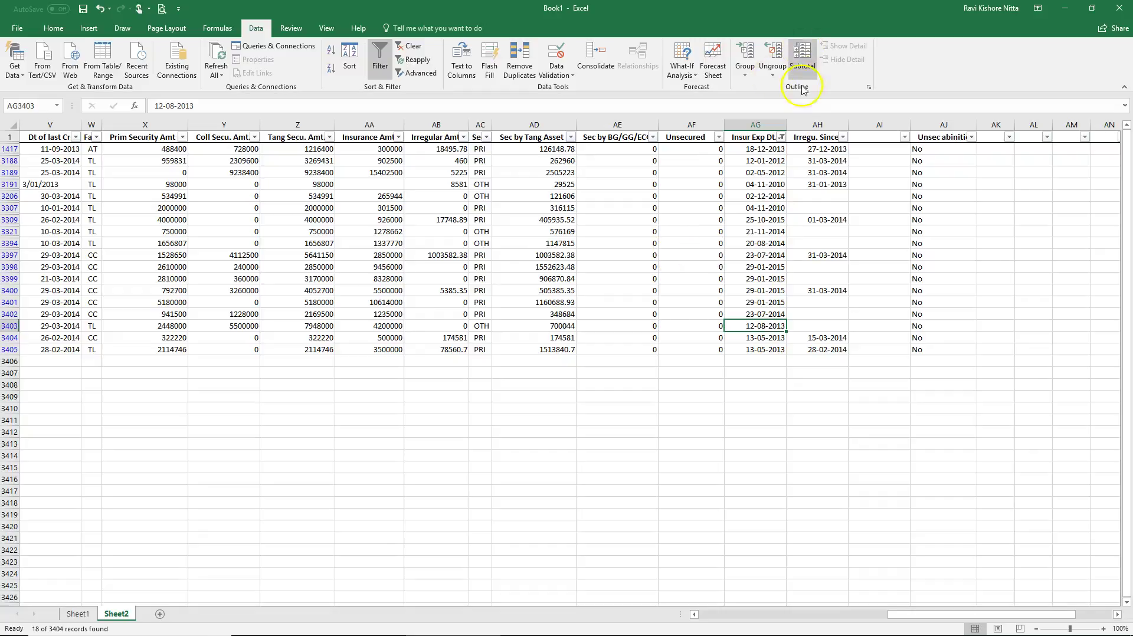
# Filter the Insur Exp Dt. column to show only the value 41975.
pyautogui.click(781, 137)
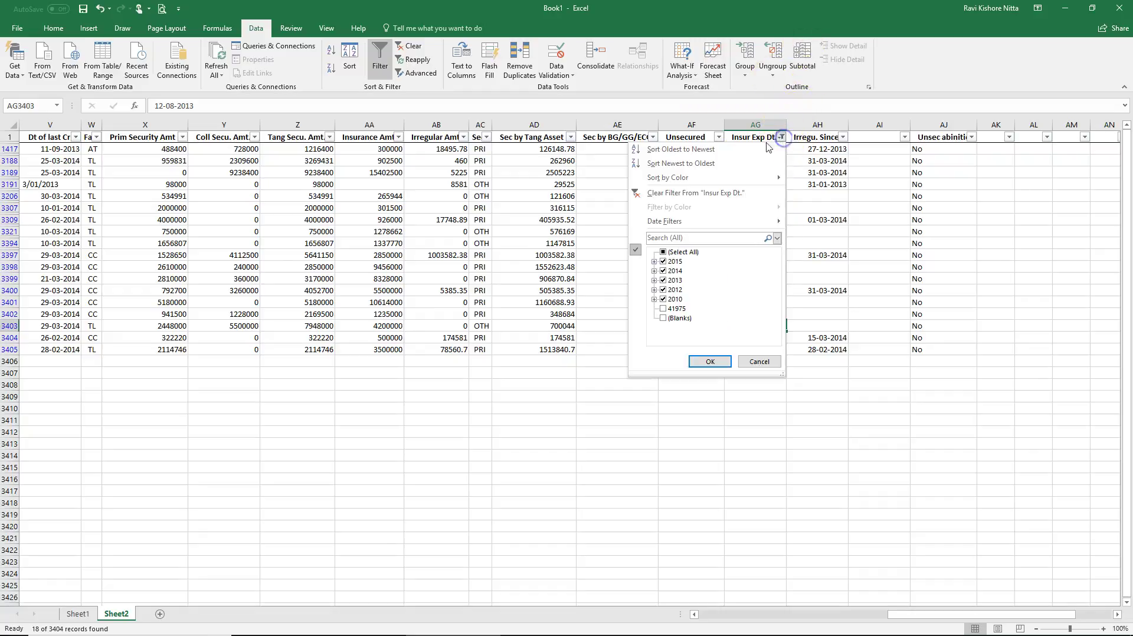
pyautogui.click(685, 252)
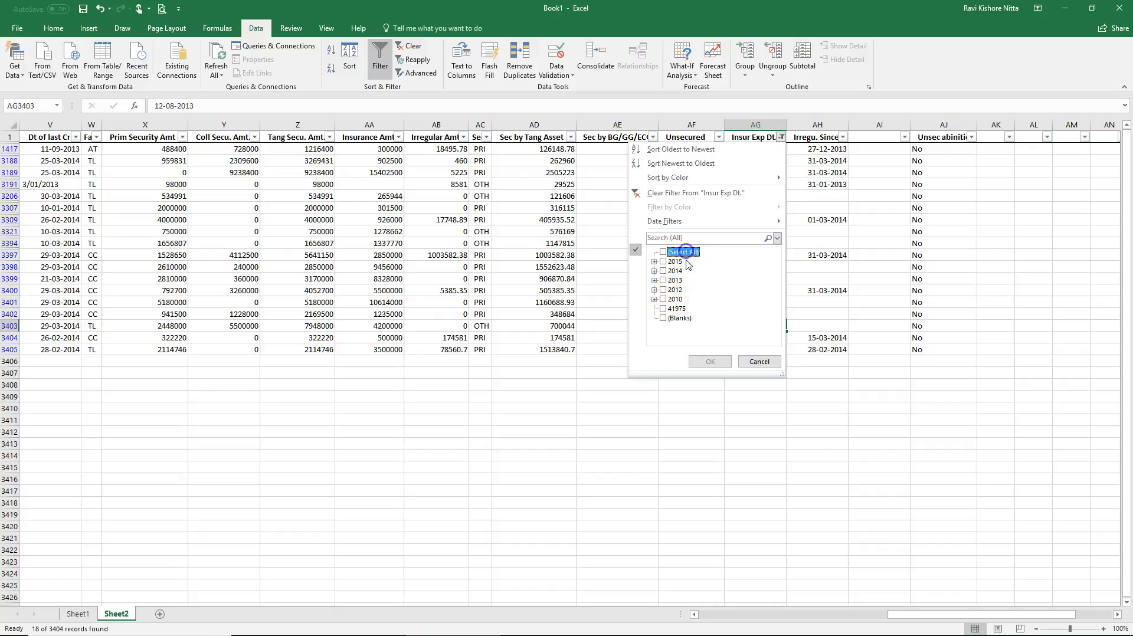
pyautogui.click(676, 308)
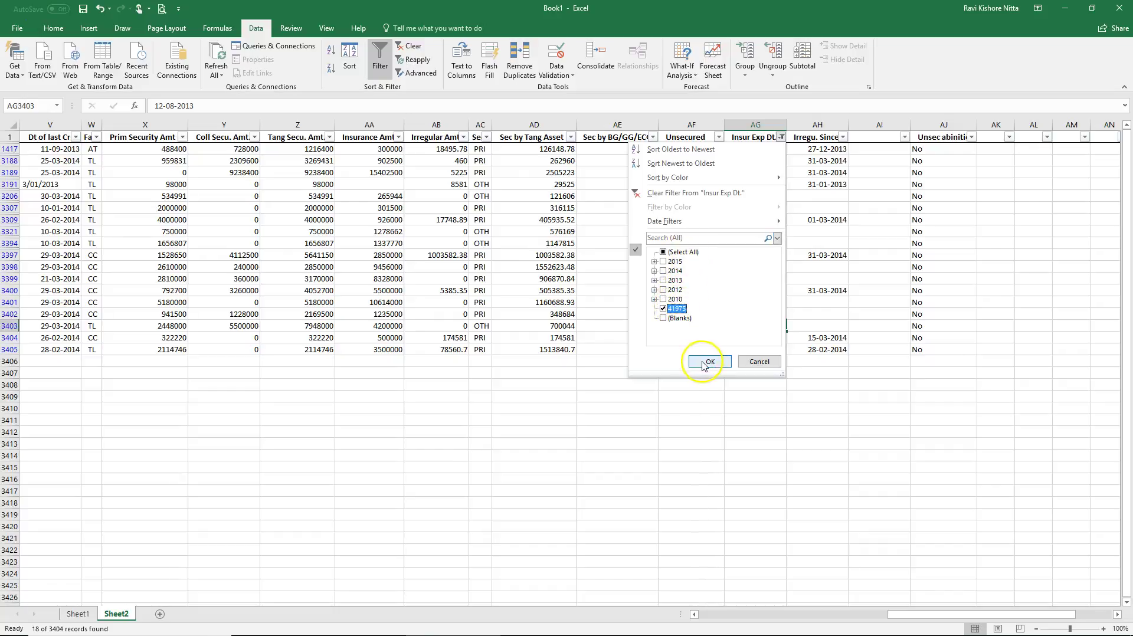
pyautogui.click(706, 362)
# Format the 41975 cell in the Insur Exp Dt. column as a Date with the *14-03-2012 type.
pyautogui.rightClick(769, 151)
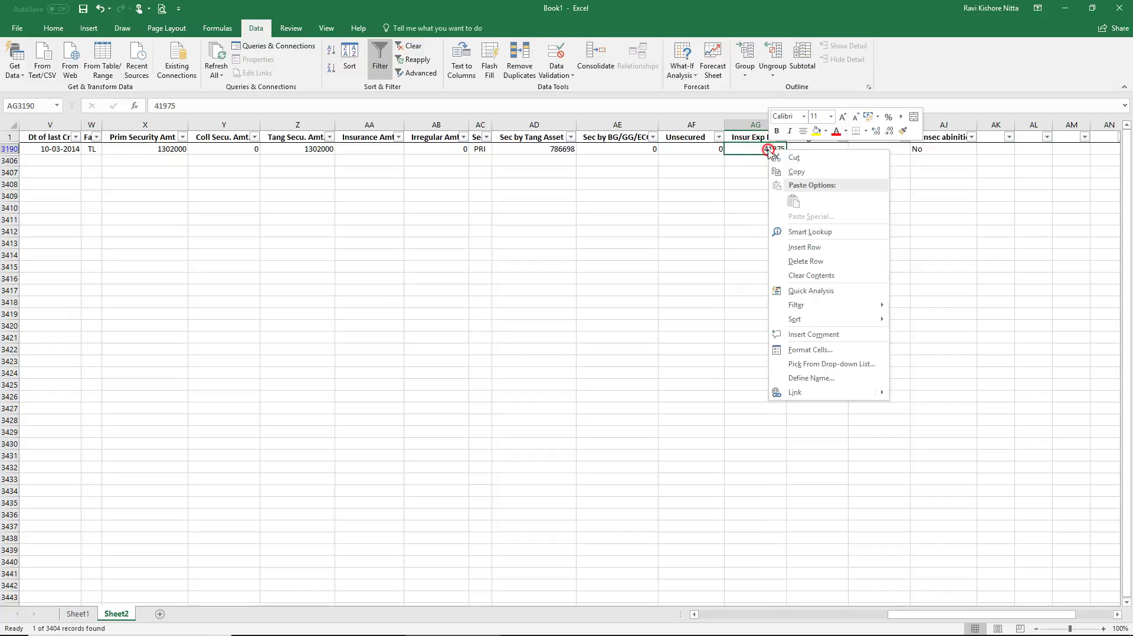
pyautogui.click(801, 349)
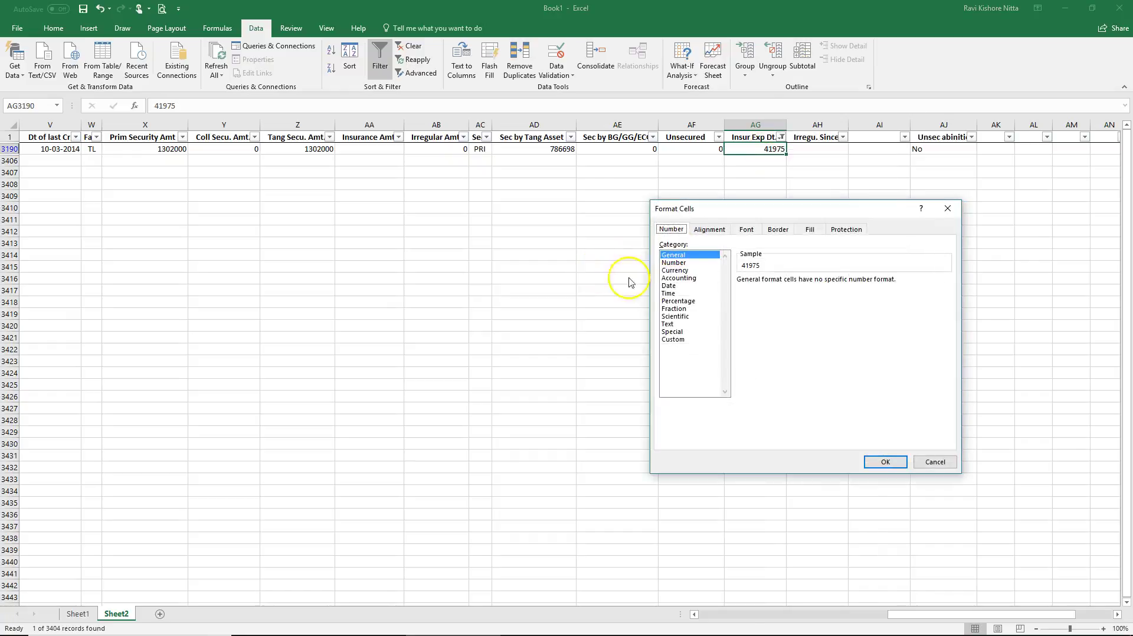
pyautogui.click(668, 285)
pyautogui.click(885, 463)
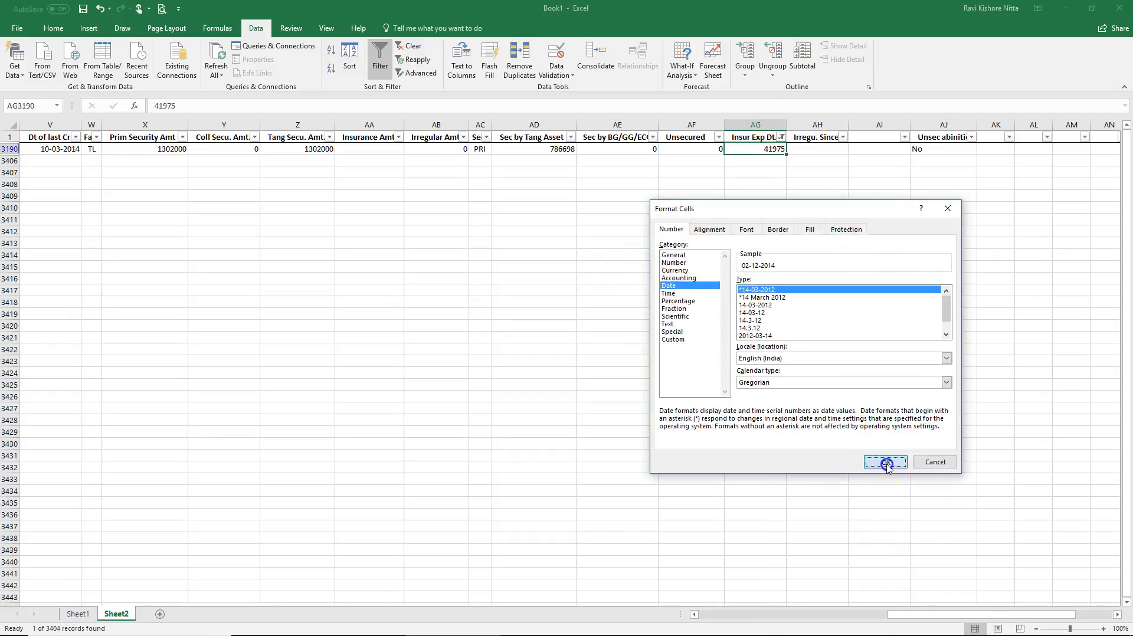
pyautogui.click(743, 199)
pyautogui.click(766, 153)
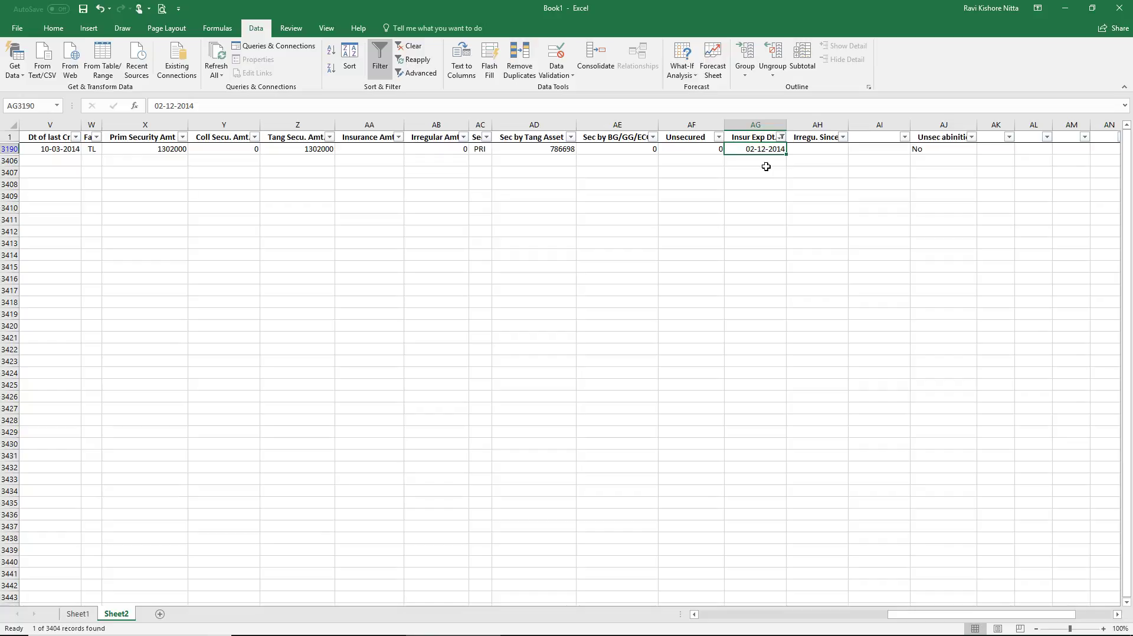
# Reselect all values in the Insur Exp Dt. filter so that every record is listed again.
pyautogui.click(782, 137)
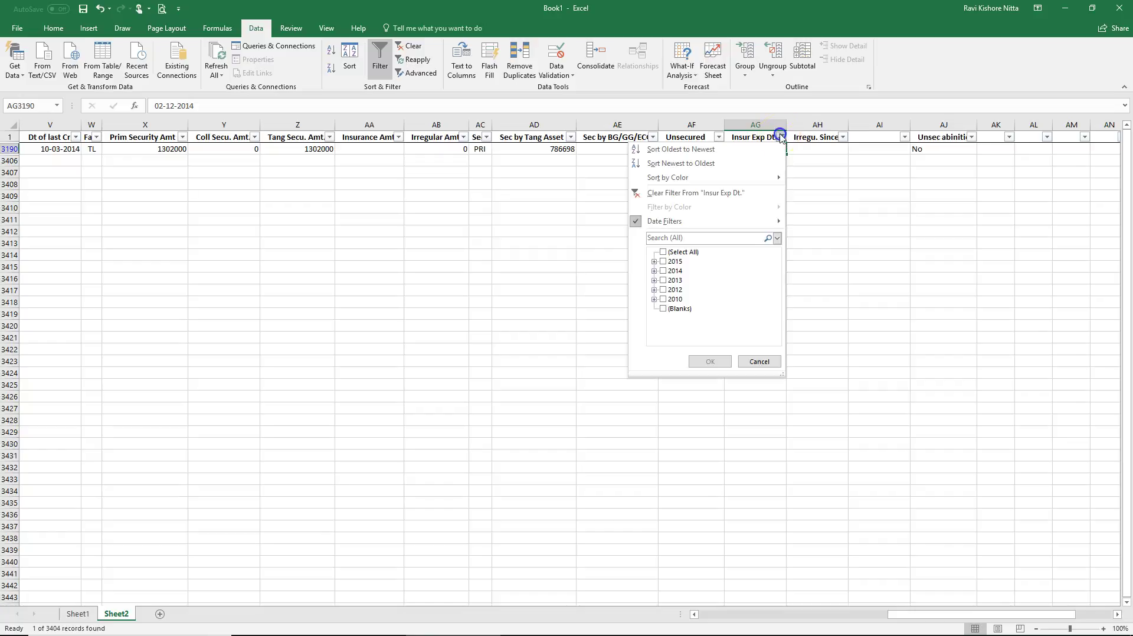
pyautogui.click(684, 252)
pyautogui.click(710, 361)
pyautogui.click(809, 211)
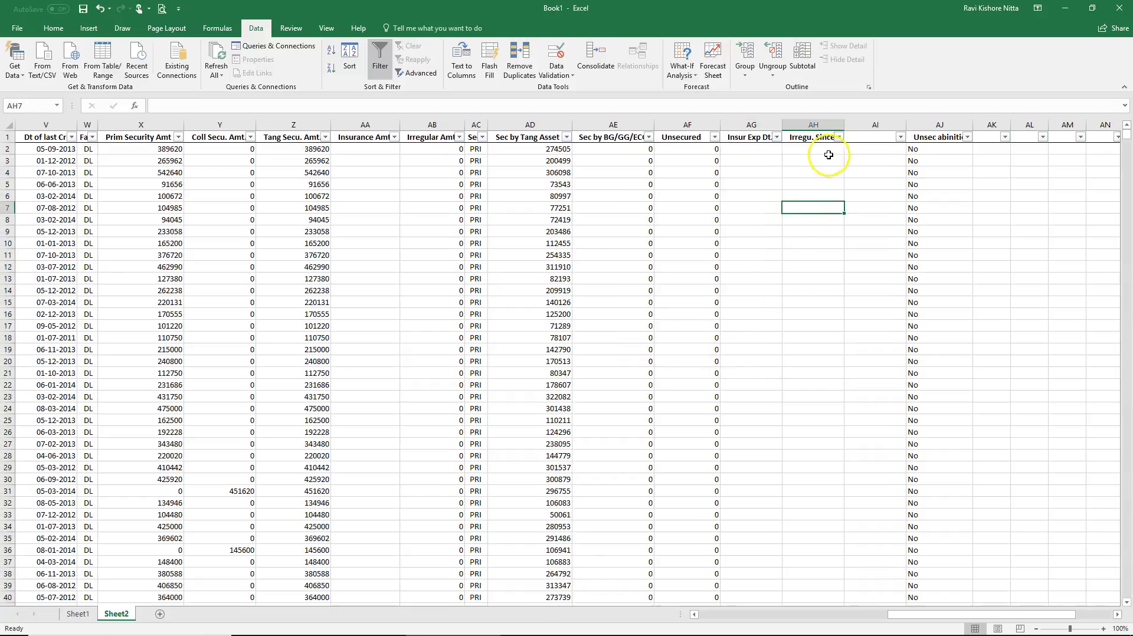
# Filter the Irregu. Since column to leave out the blanks and keep all years from 2009 to 2014.
pyautogui.click(838, 137)
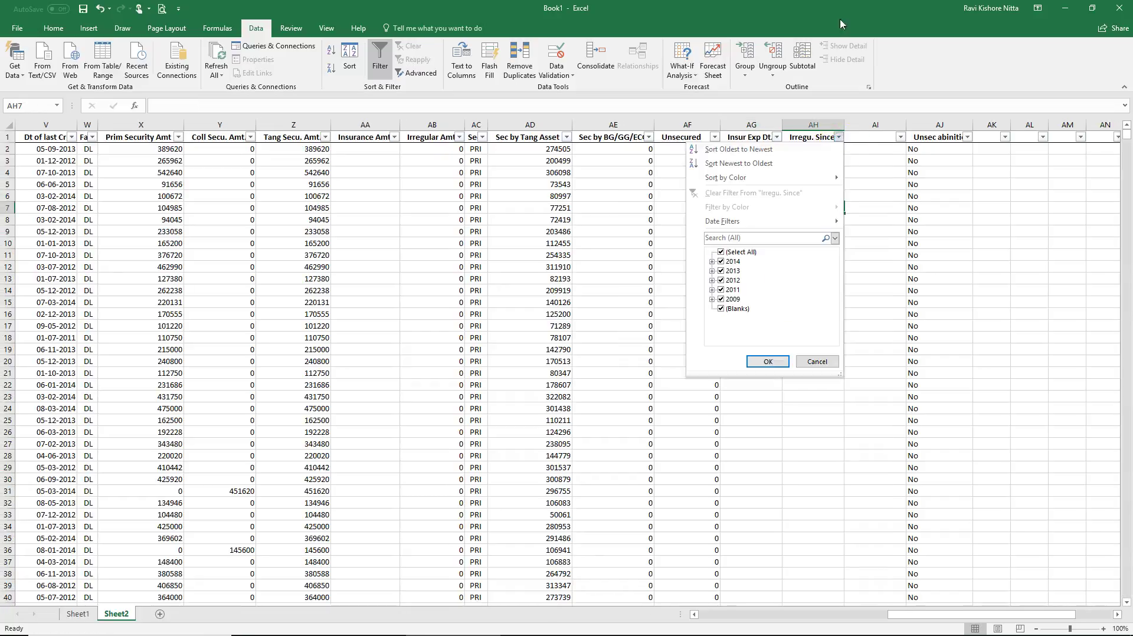
pyautogui.click(755, 254)
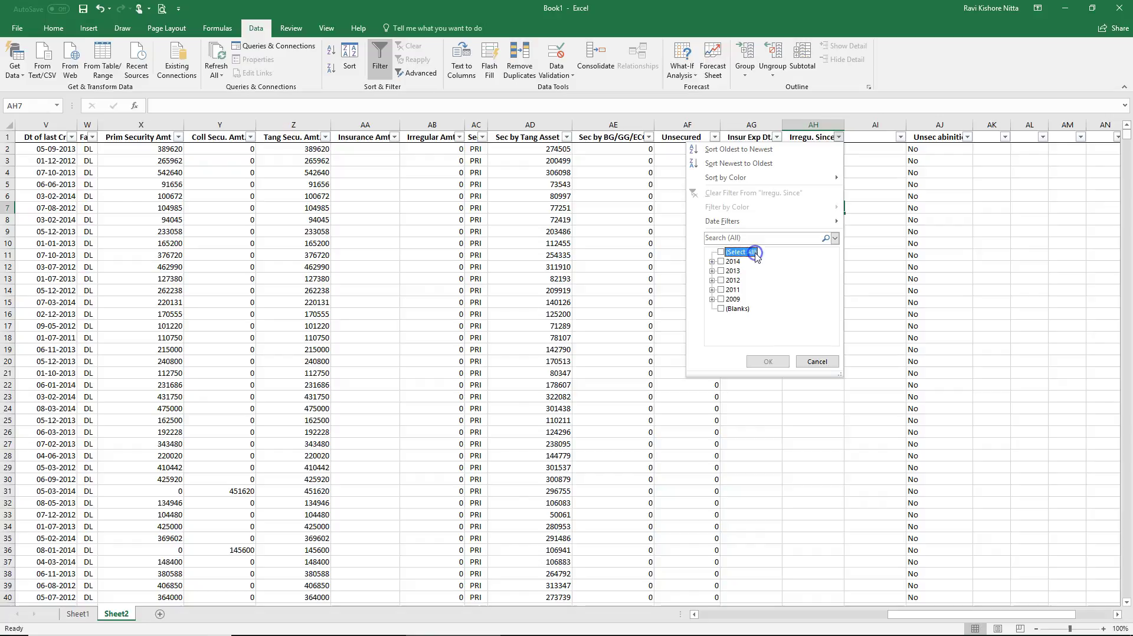
pyautogui.click(755, 253)
pyautogui.click(732, 309)
pyautogui.click(778, 365)
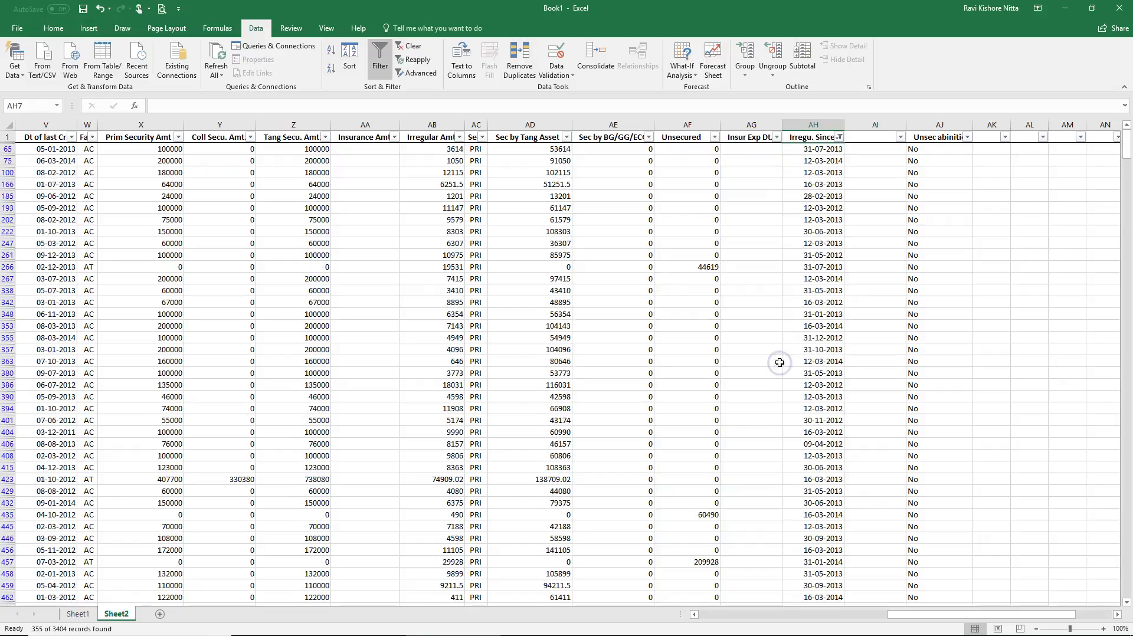
# Check the Irregu. Since dates down the filtered records and return to the first rows.
pyautogui.click(832, 149)
pyautogui.press('Down')
pyautogui.press('Down')
pyautogui.press('Down')
pyautogui.press('Down')
pyautogui.press('Down')
pyautogui.press('Down')
pyautogui.press('Down')
pyautogui.press('Down')
pyautogui.press('Down')
pyautogui.press('Down')
pyautogui.press('Down')
pyautogui.press('Down')
pyautogui.press('Down')
pyautogui.press('Down')
pyautogui.press('Down')
pyautogui.press('Down')
pyautogui.press('Down')
pyautogui.press('Down')
pyautogui.press('Down')
pyautogui.press('Down')
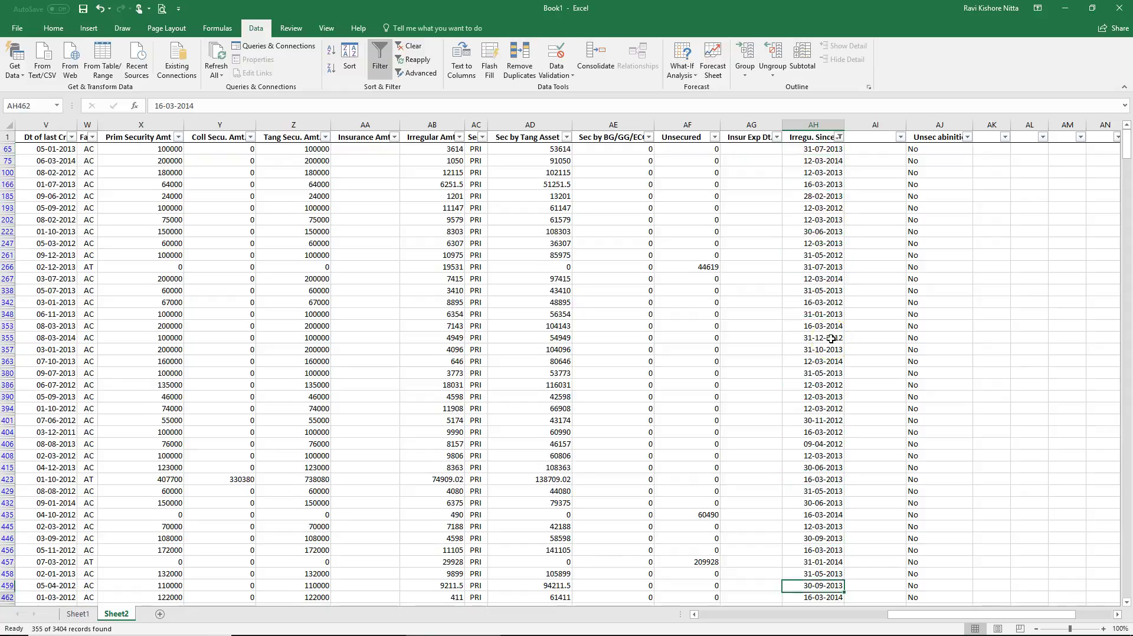
pyautogui.press('Down')
pyautogui.press('Down')
pyautogui.press('Down')
pyautogui.press('Down')
pyautogui.press('Down')
pyautogui.press('Down')
pyautogui.press('Down')
pyautogui.press('Down')
pyautogui.press('Down')
pyautogui.press('Down')
pyautogui.press('Down')
pyautogui.press('Down')
pyautogui.press('Down')
pyautogui.press('Down')
pyautogui.press('Down')
pyautogui.press('Down')
pyautogui.press('Down')
pyautogui.press('Down')
pyautogui.press('Down')
pyautogui.press('Down')
pyautogui.moveTo(1125, 213); pyautogui.dragTo(1124, 141)
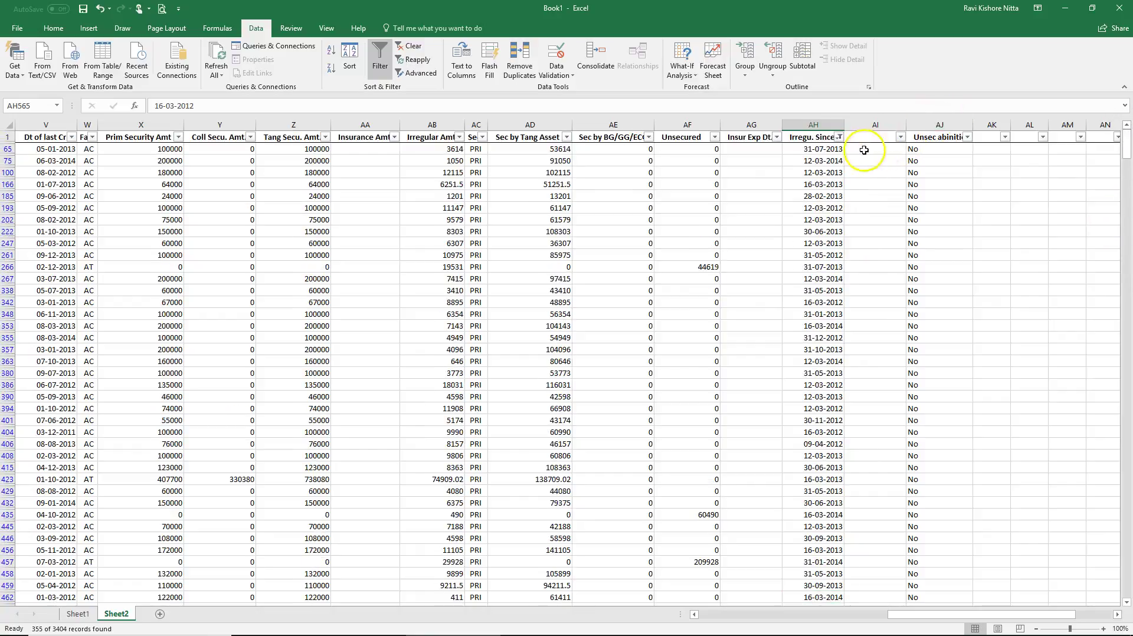
# Reselect all values in the Irregu. Since filter so that every record is listed again.
pyautogui.click(838, 137)
pyautogui.click(744, 253)
pyautogui.click(767, 361)
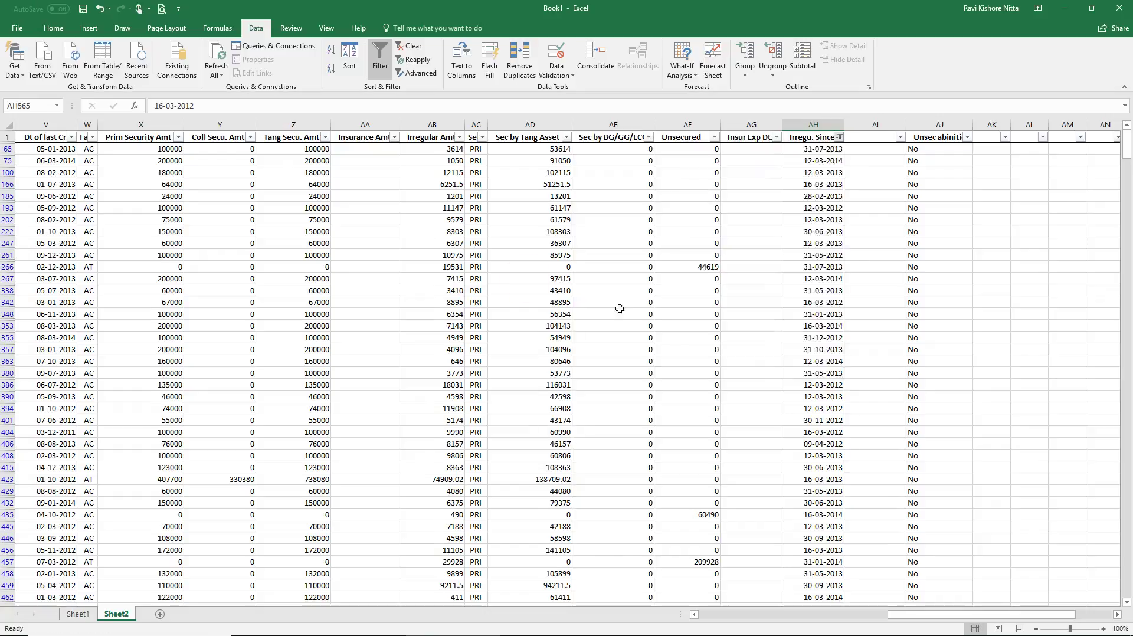
# Return along row 8 to the Account ID column and turn off filtering for the header row.
pyautogui.click(456, 216)
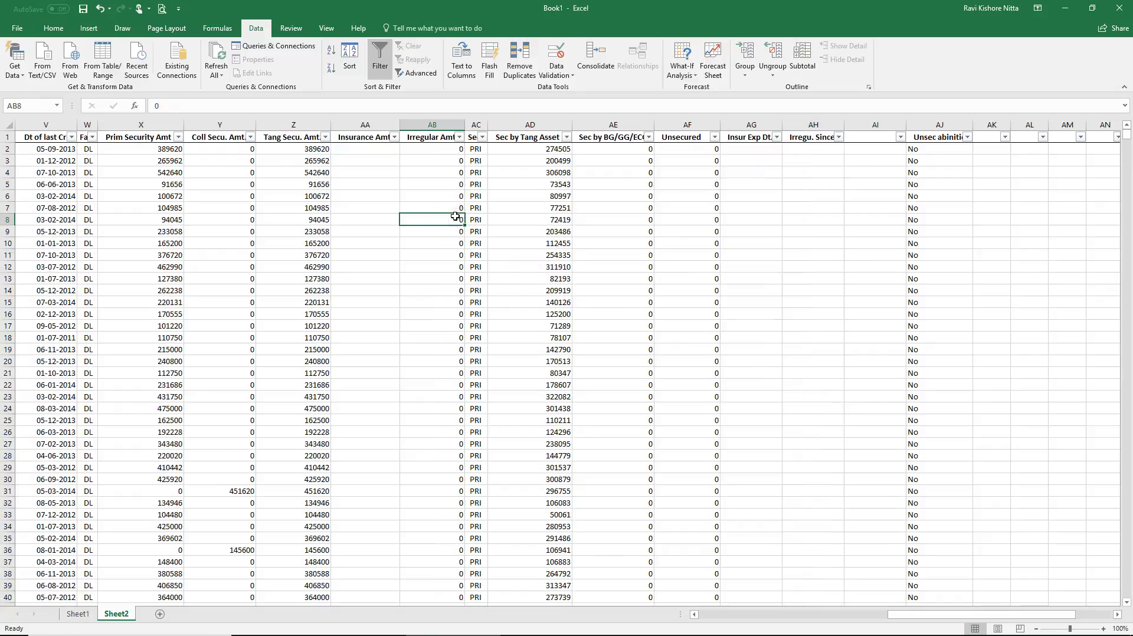
pyautogui.press('Left')
pyautogui.press('Left')
pyautogui.press('Left')
pyautogui.press('Left')
pyautogui.press('Left')
pyautogui.press('Left')
pyautogui.press('Left')
pyautogui.press('Left')
pyautogui.press('Left')
pyautogui.press('Left')
pyautogui.press('Left')
pyautogui.press('Left')
pyautogui.press('Left')
pyautogui.press('Left')
pyautogui.press('Left')
pyautogui.press('Left')
pyautogui.press('Left')
pyautogui.press('Left')
pyautogui.press('Left')
pyautogui.press('Left')
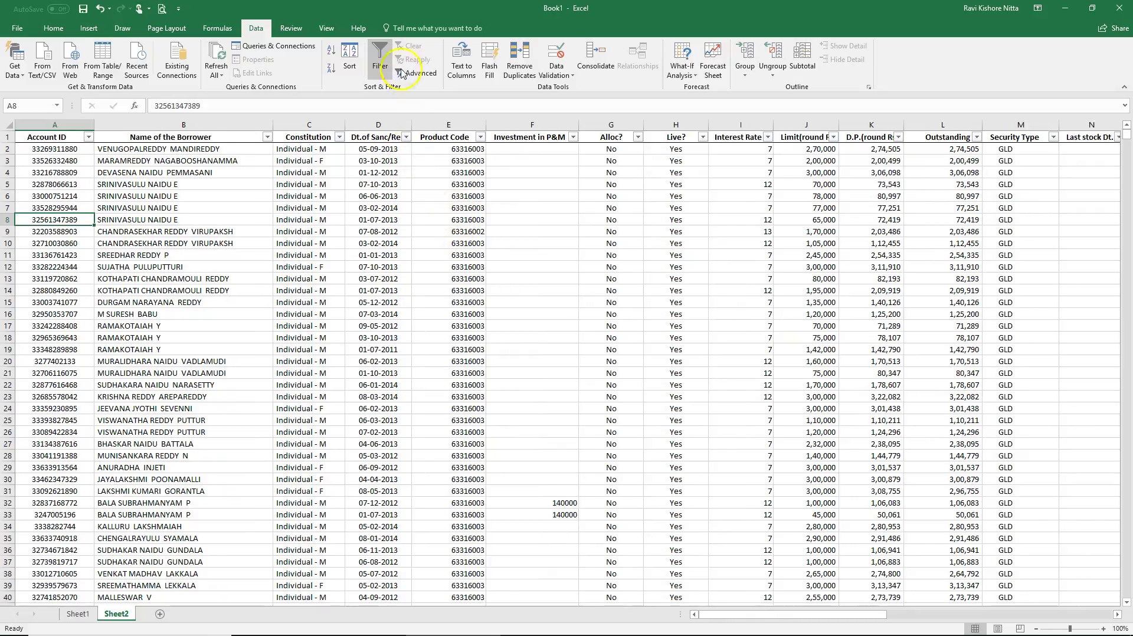
pyautogui.click(375, 64)
pyautogui.click(297, 219)
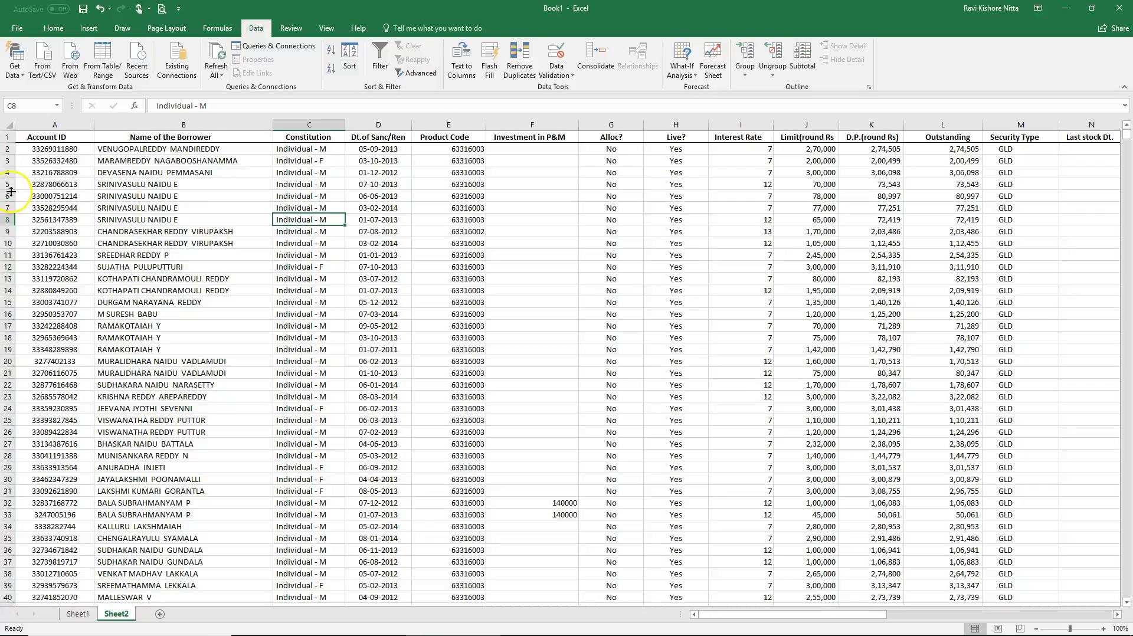
# Try to create a PivotTable on a new worksheet from the entire Sheet2, using the range Sheet2!$A:$AJ.
pyautogui.click(5, 125)
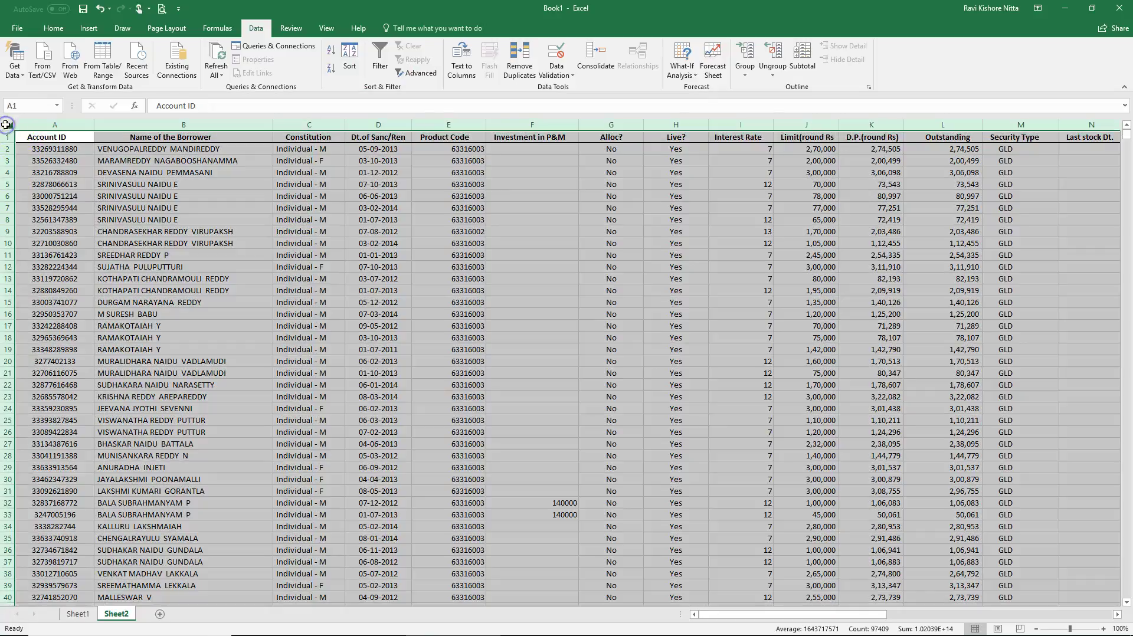
pyautogui.click(89, 28)
pyautogui.click(18, 56)
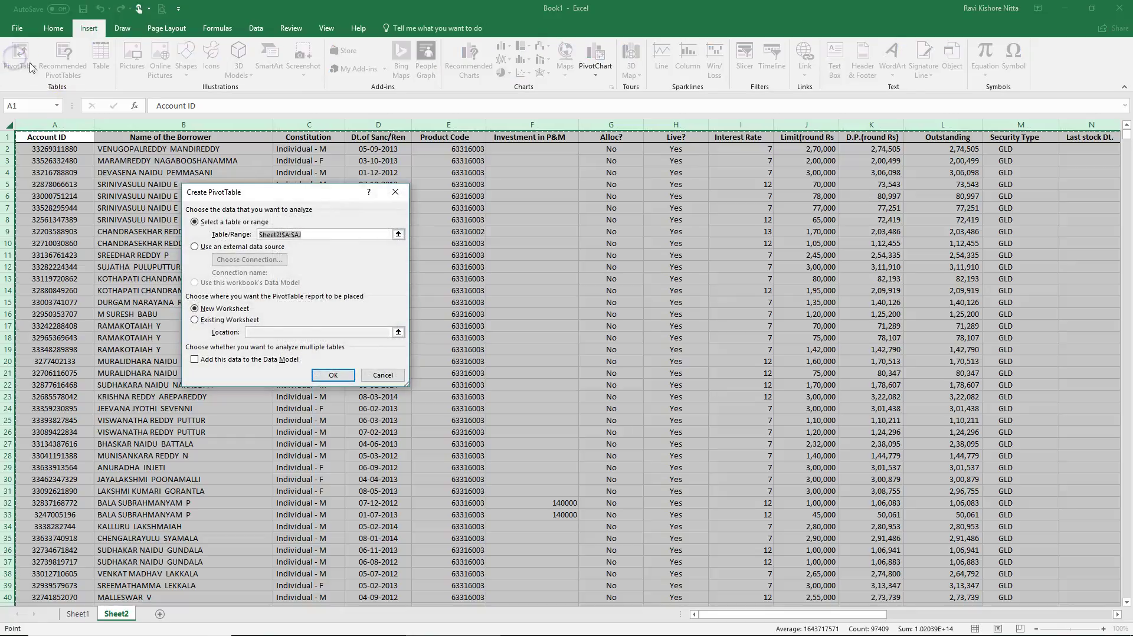
pyautogui.click(329, 375)
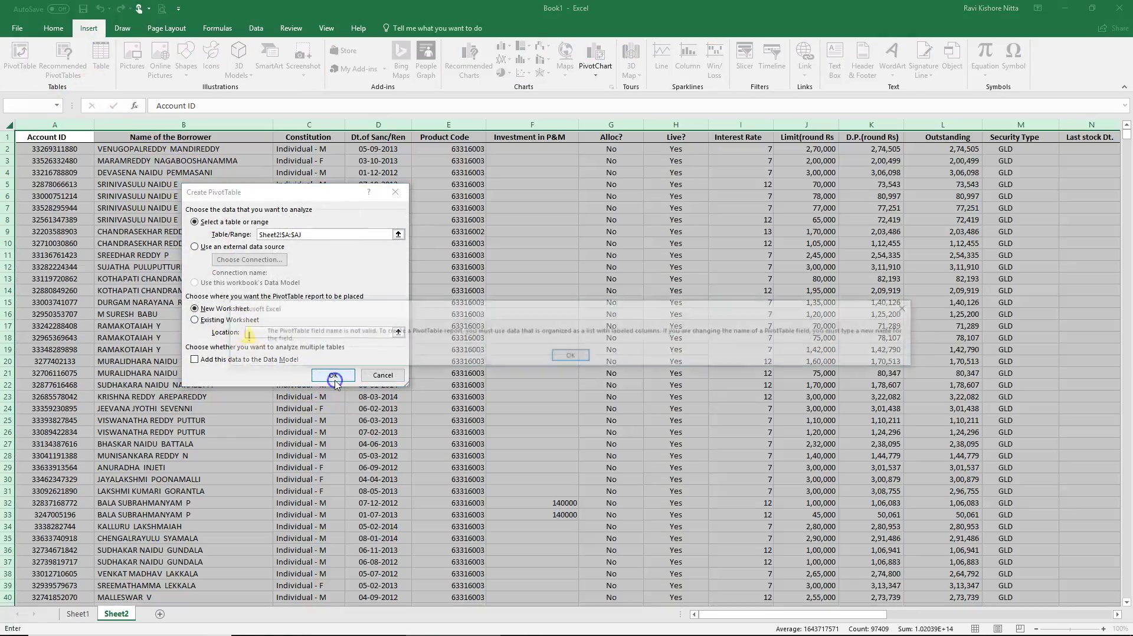
pyautogui.click(573, 356)
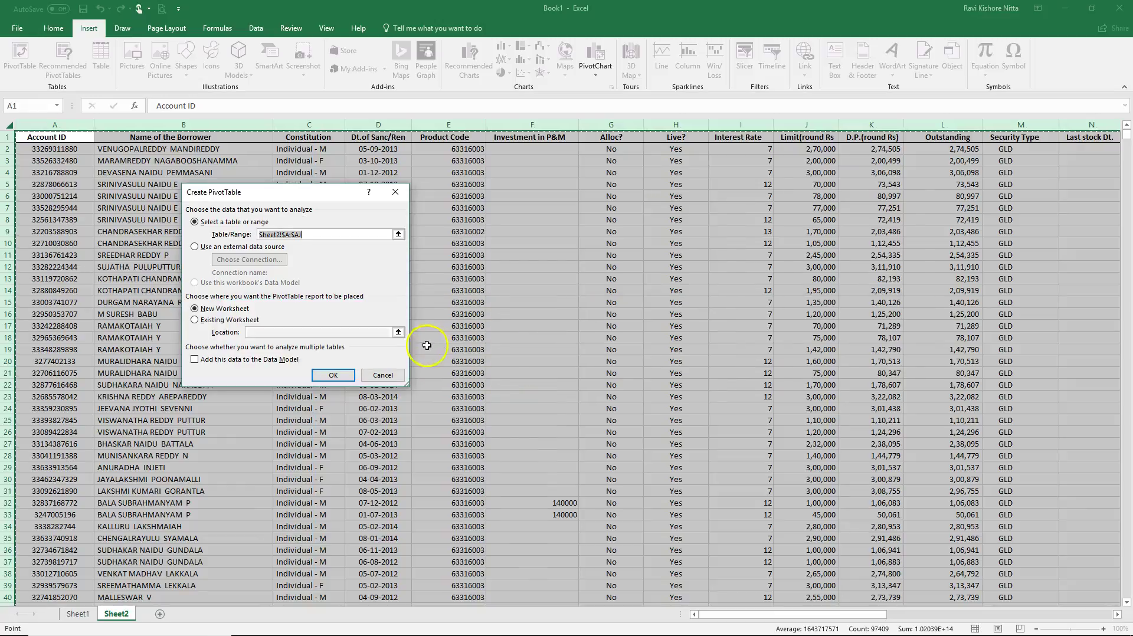
pyautogui.press('Escape')
pyautogui.click(122, 192)
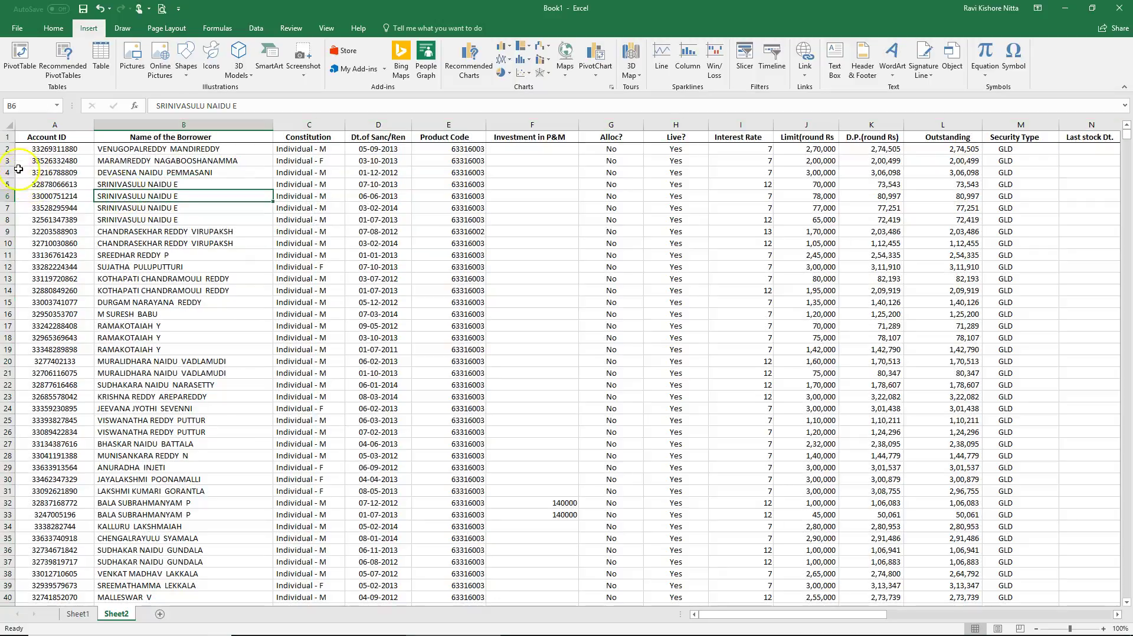
# Retry the PivotTable creation with all cells of Sheet2 selected as the source.
pyautogui.click(32, 138)
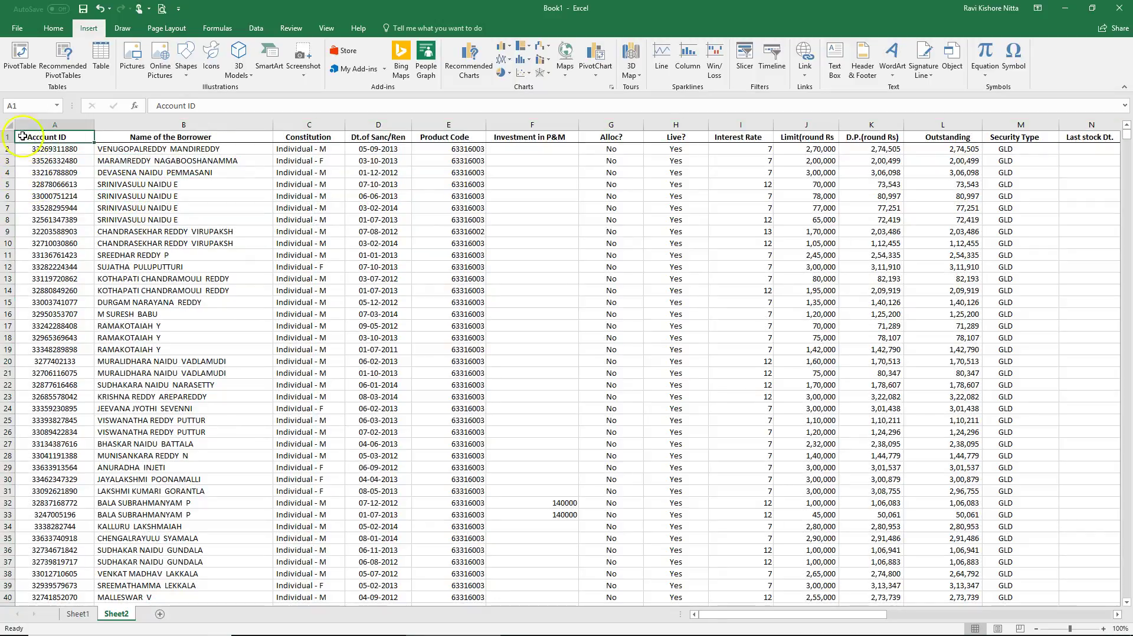
pyautogui.click(6, 126)
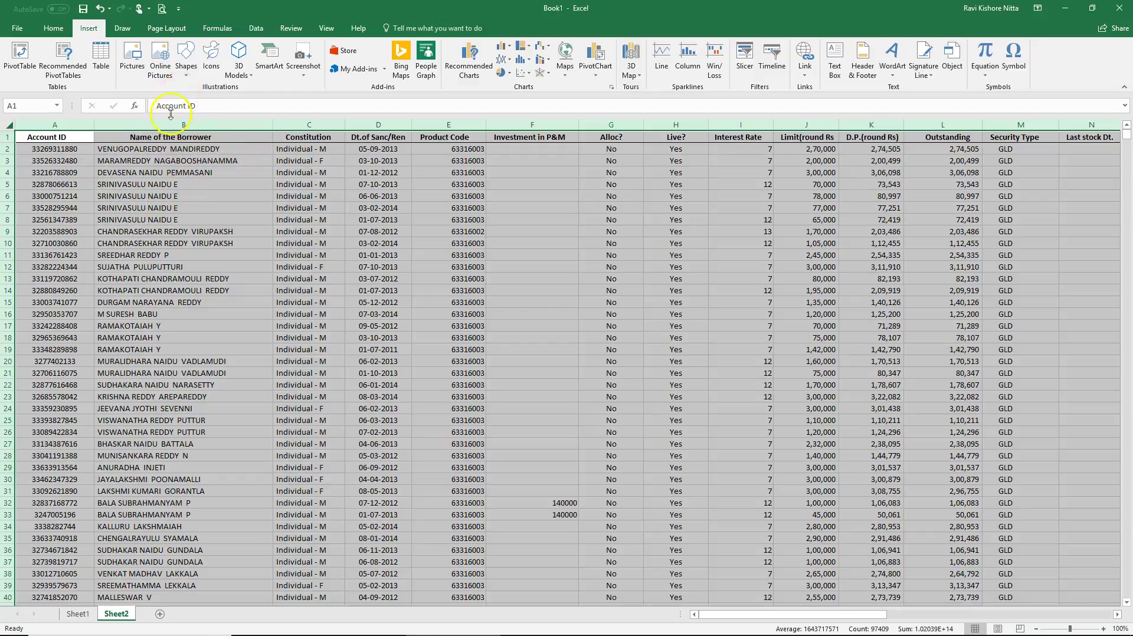
pyautogui.click(22, 64)
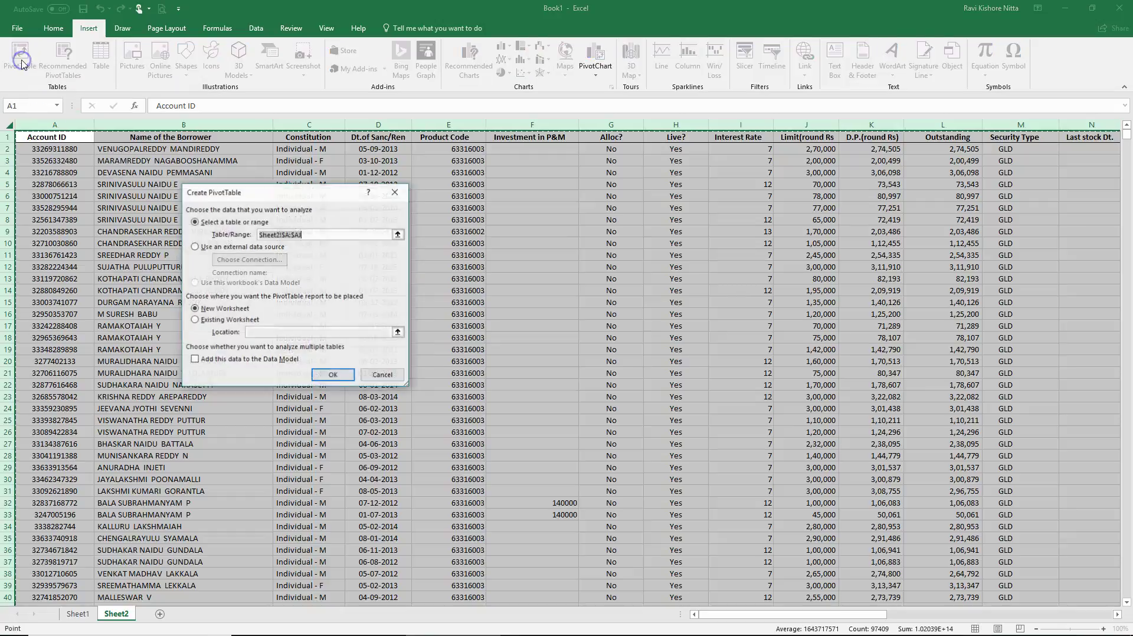
pyautogui.click(332, 377)
pyautogui.click(571, 356)
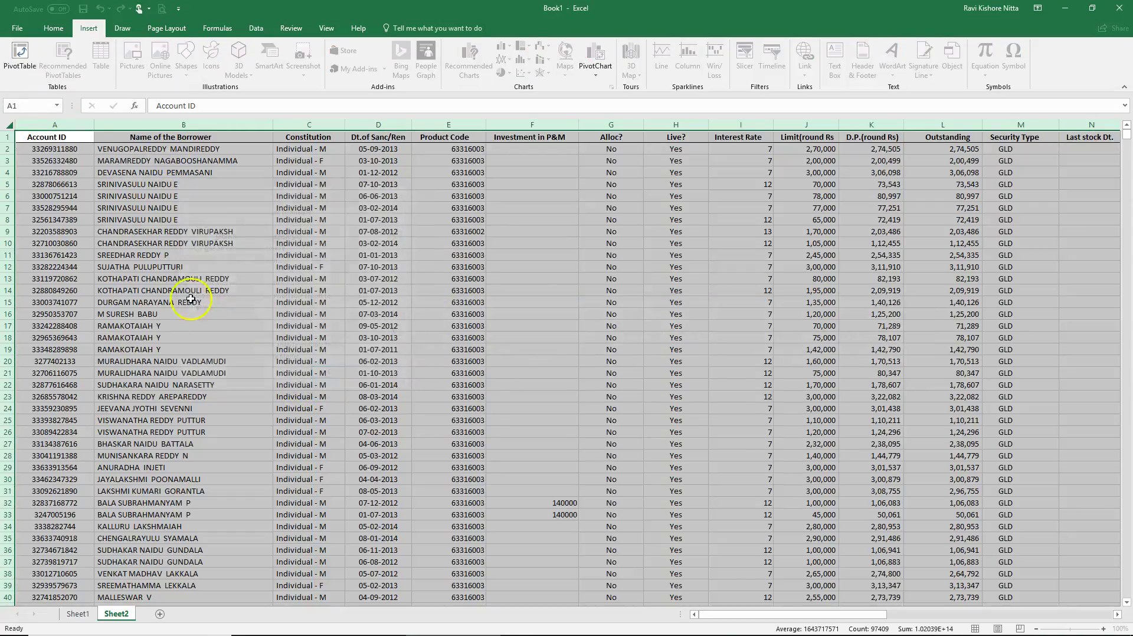
pyautogui.click(183, 172)
# Create a PivotTable on a new worksheet from cell A1's data range, Sheet2!$A$1:$AH$3405.
pyautogui.click(42, 138)
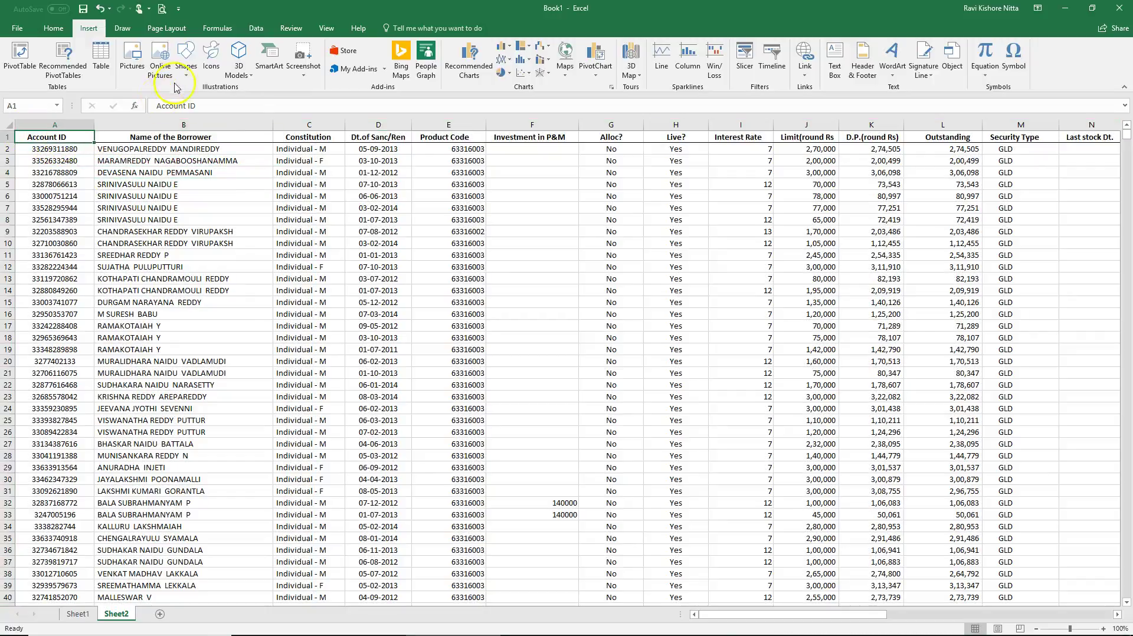
pyautogui.click(19, 56)
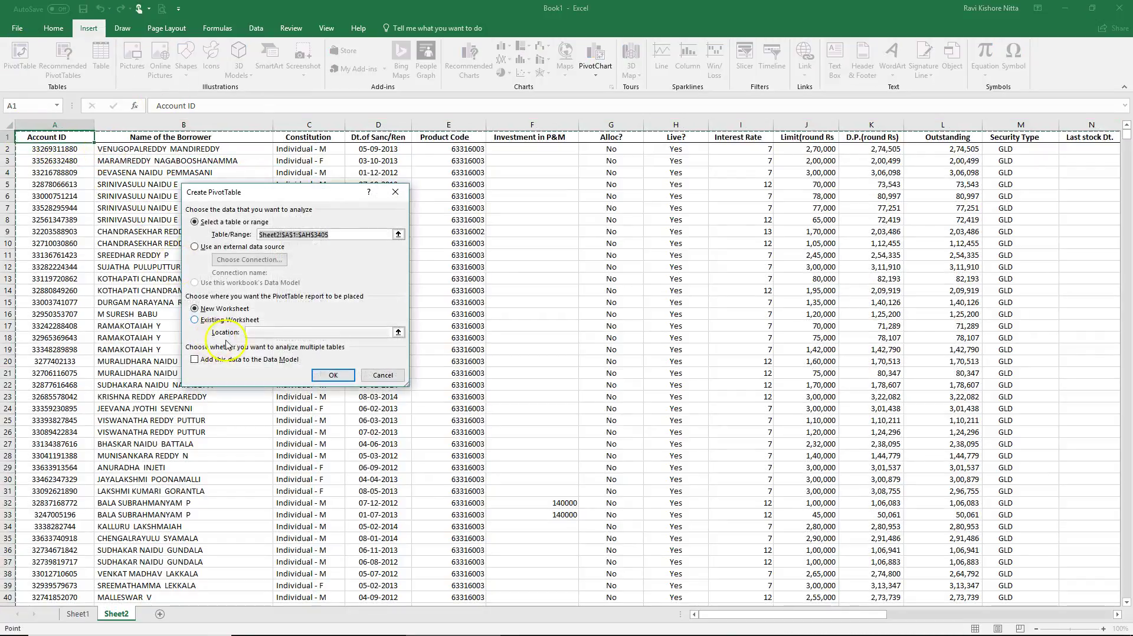
pyautogui.click(337, 376)
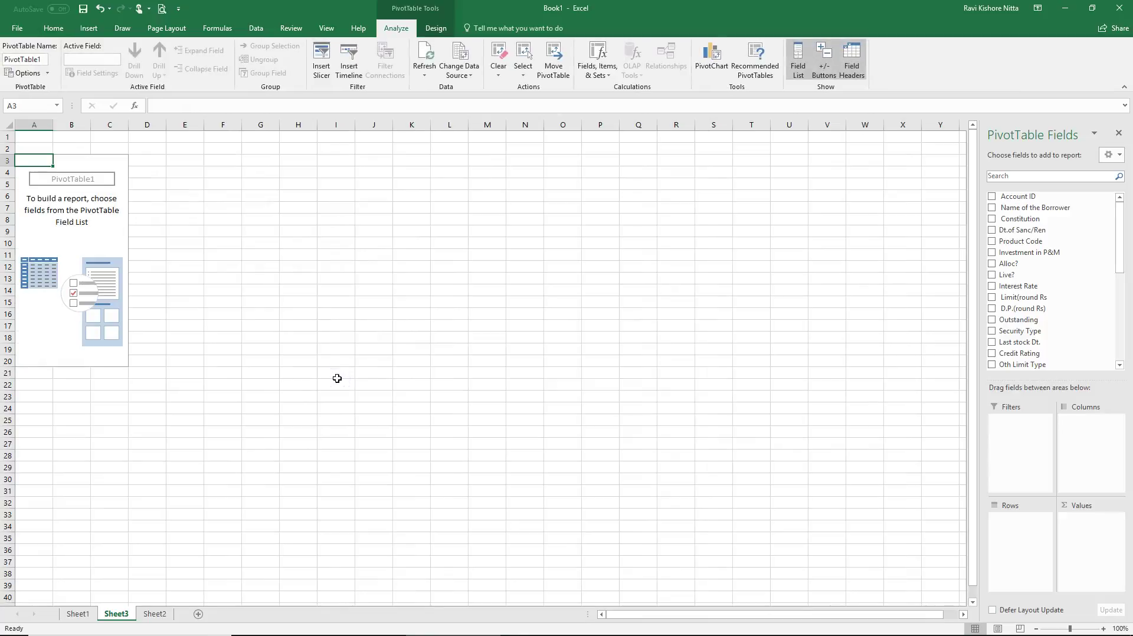
# Add the Outstanding field to the Rows area of the empty PivotTable.
pyautogui.click(413, 352)
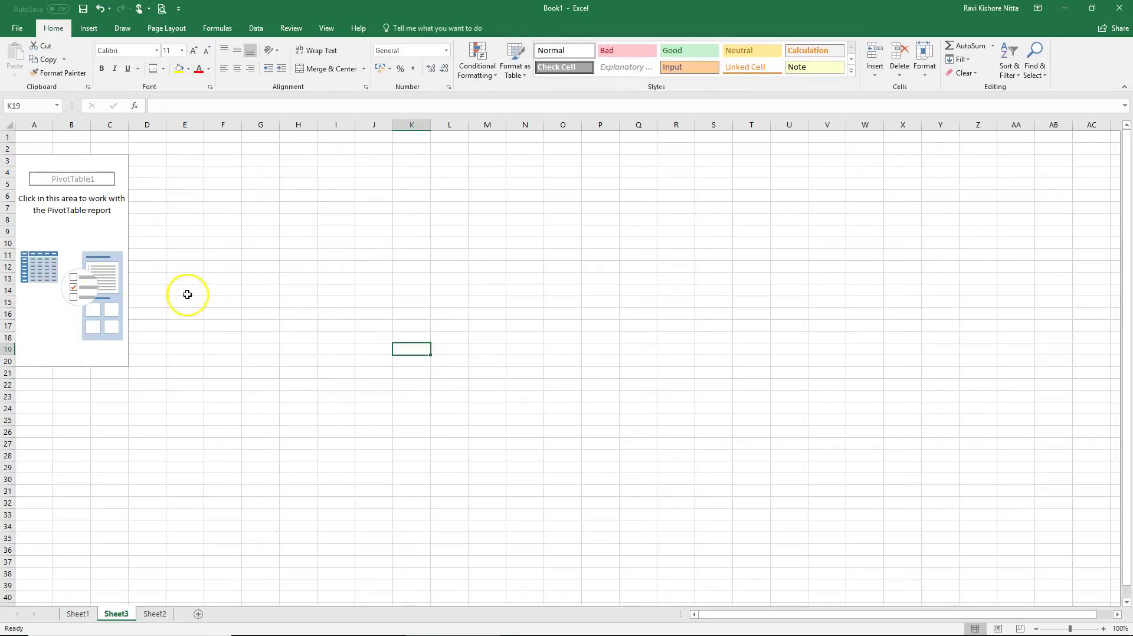
pyautogui.click(110, 278)
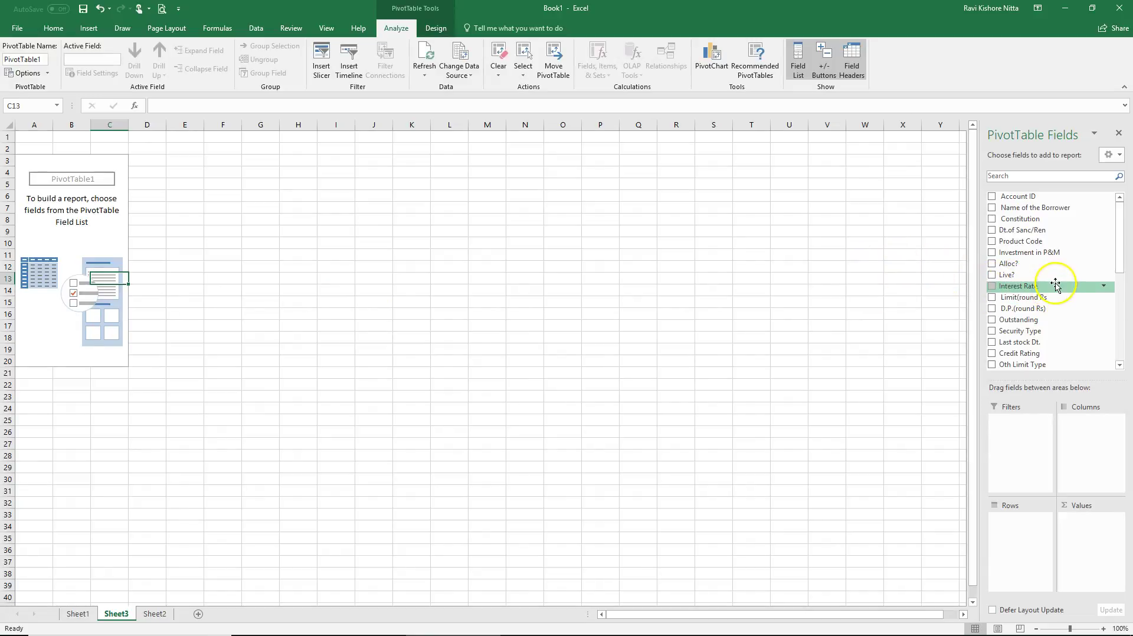
pyautogui.scroll(-3, 1066, 301)
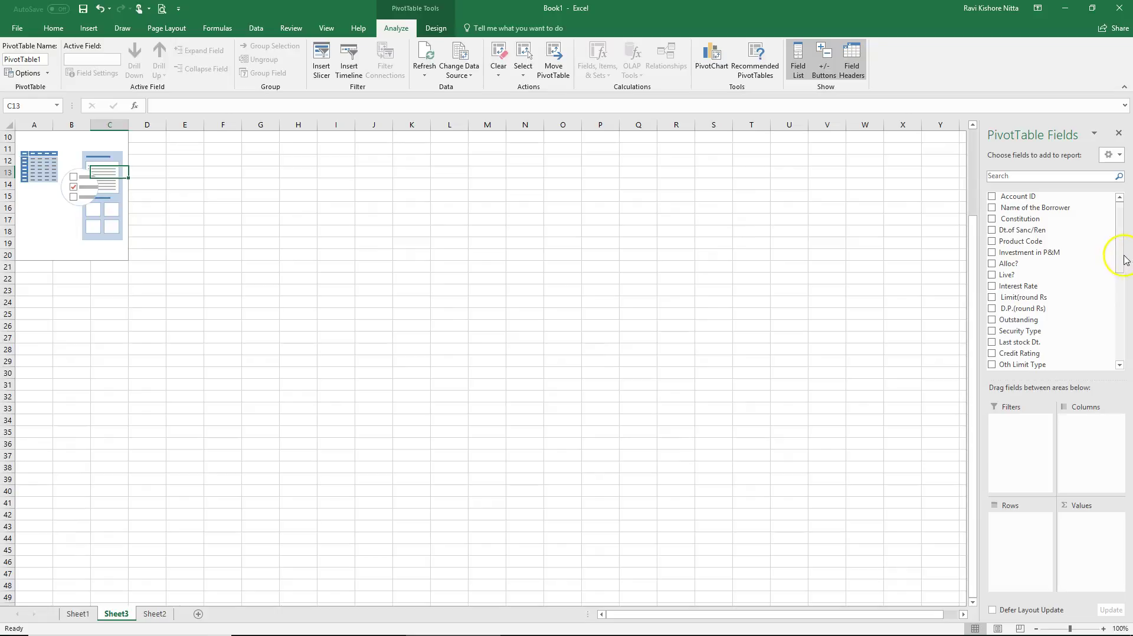
pyautogui.moveTo(1123, 261)
pyautogui.mouseDown()
pyautogui.moveTo(1125, 351)
pyautogui.moveTo(1128, 264)
pyautogui.mouseUp()
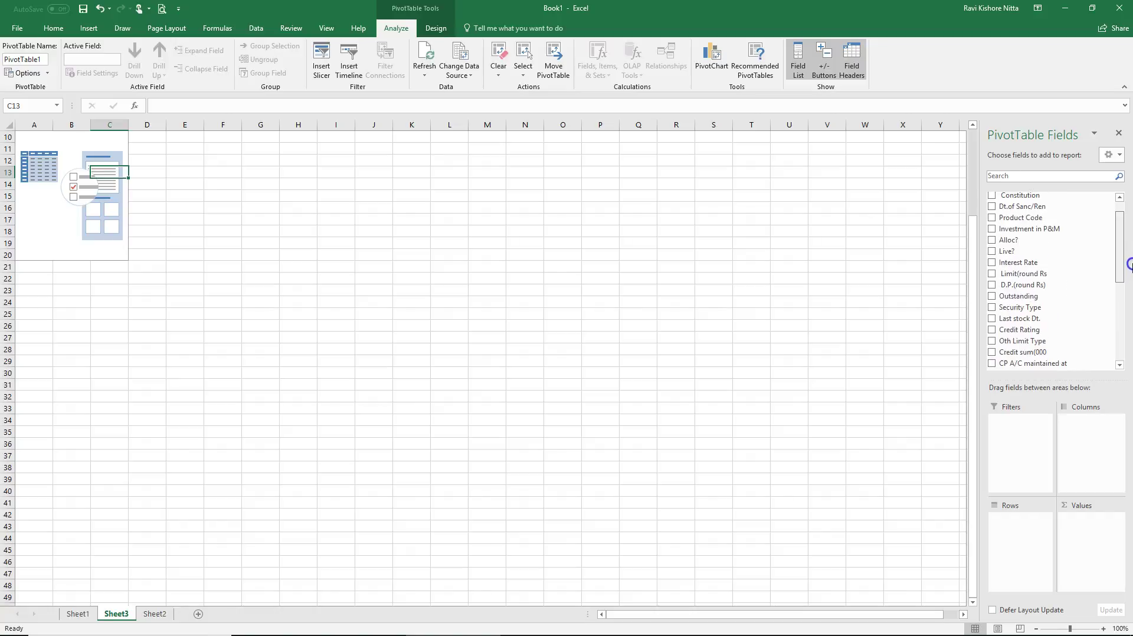
pyautogui.moveTo(1021, 295); pyautogui.dragTo(1015, 548)
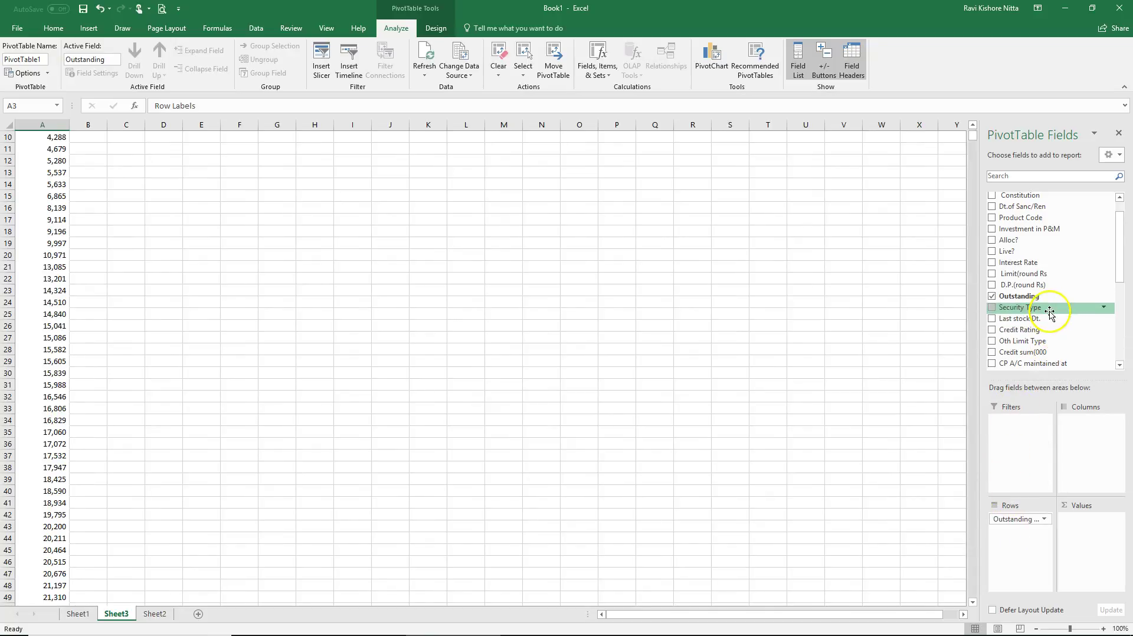
# Add the Outstanding field to the Values area three times.
pyautogui.moveTo(1045, 295); pyautogui.dragTo(1109, 531)
pyautogui.moveTo(1036, 290); pyautogui.dragTo(1120, 533)
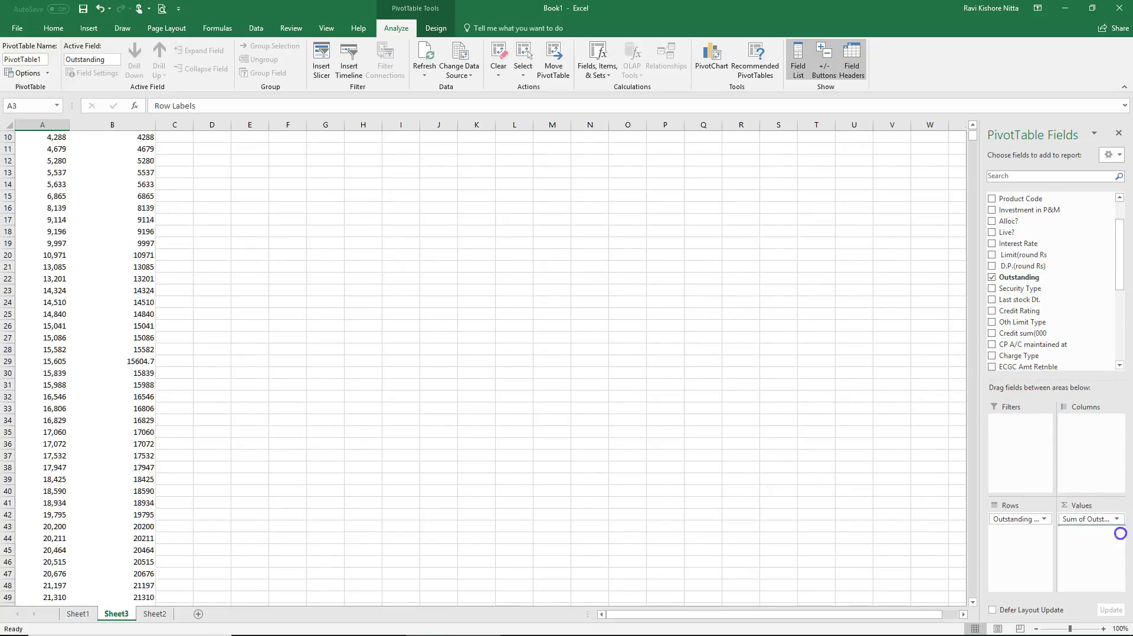
pyautogui.moveTo(1014, 279); pyautogui.dragTo(1102, 578)
pyautogui.moveTo(1029, 279); pyautogui.dragTo(1109, 575)
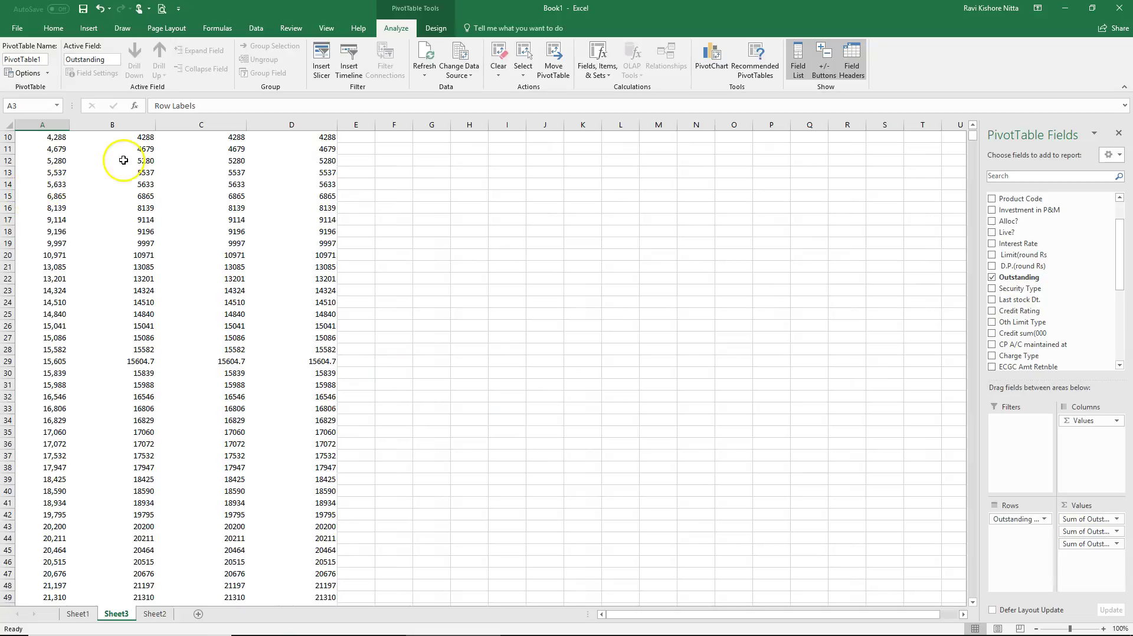
# Summarize the second Outstanding value column by Count instead of Sum.
pyautogui.click(143, 162)
pyautogui.scroll(3, 127, 183)
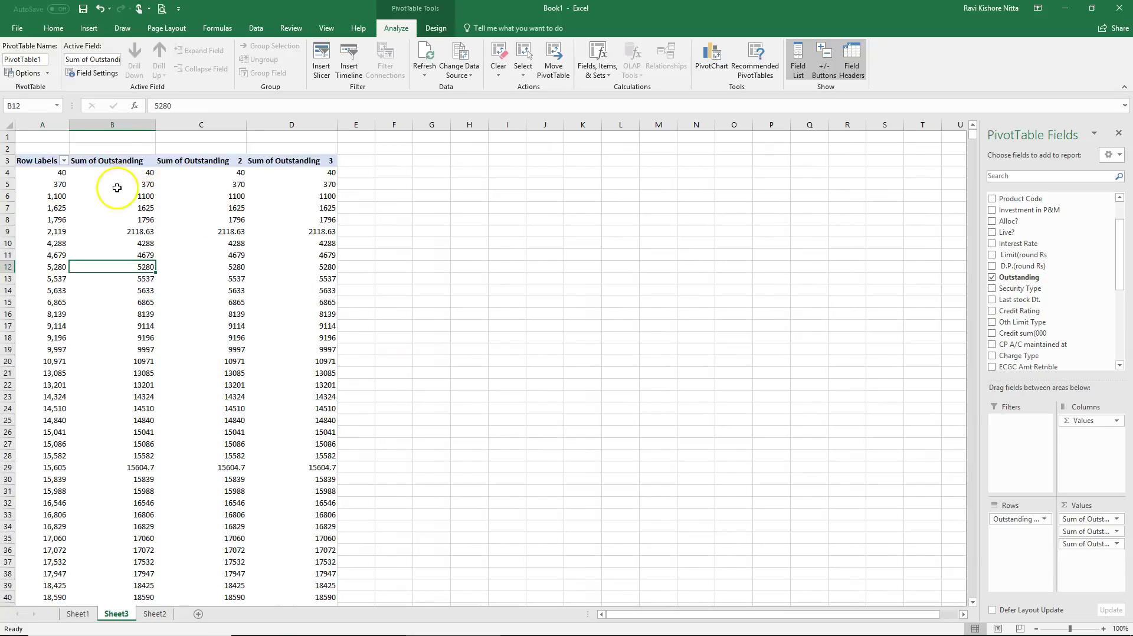
pyautogui.click(211, 204)
pyautogui.rightClick(210, 203)
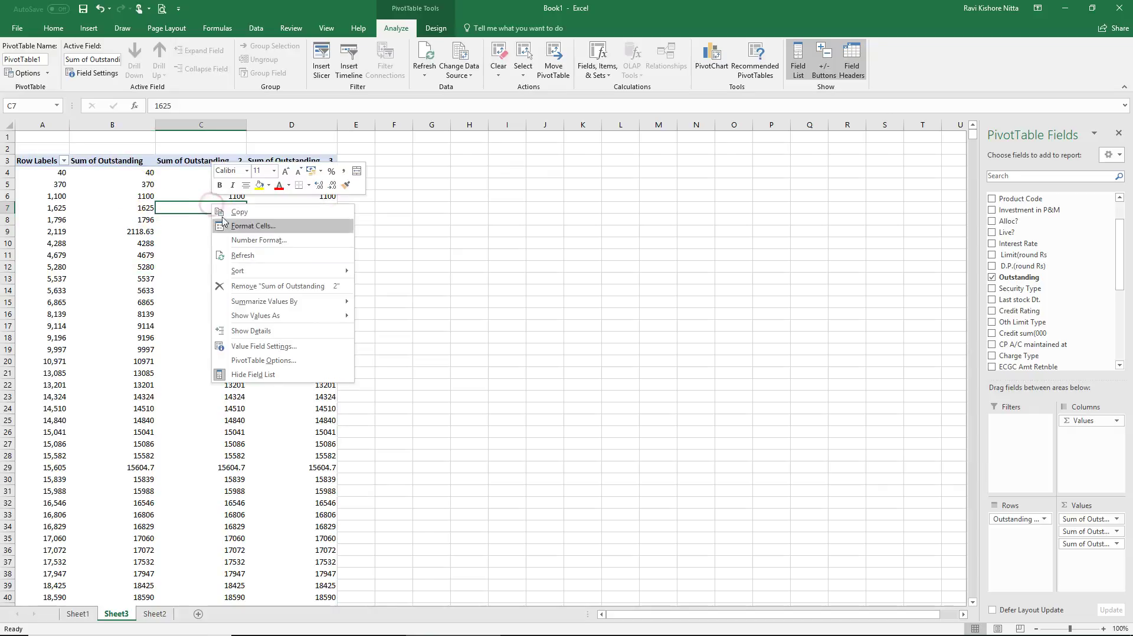
pyautogui.moveTo(284, 301)
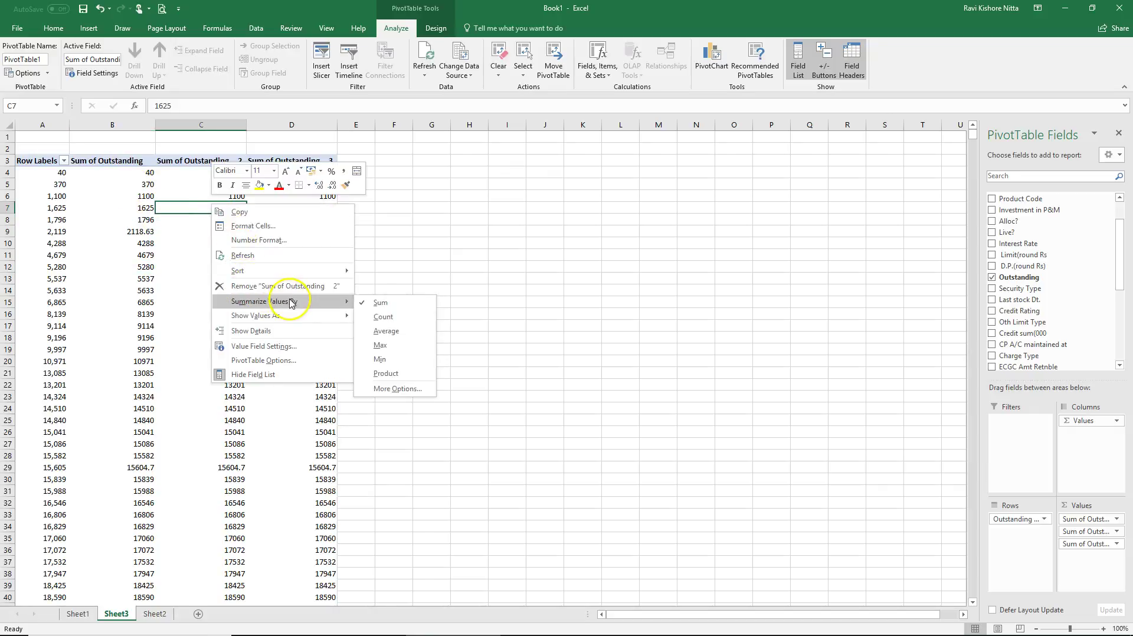
pyautogui.click(397, 320)
# Show the third Outstanding value column as % of Grand Total.
pyautogui.click(309, 192)
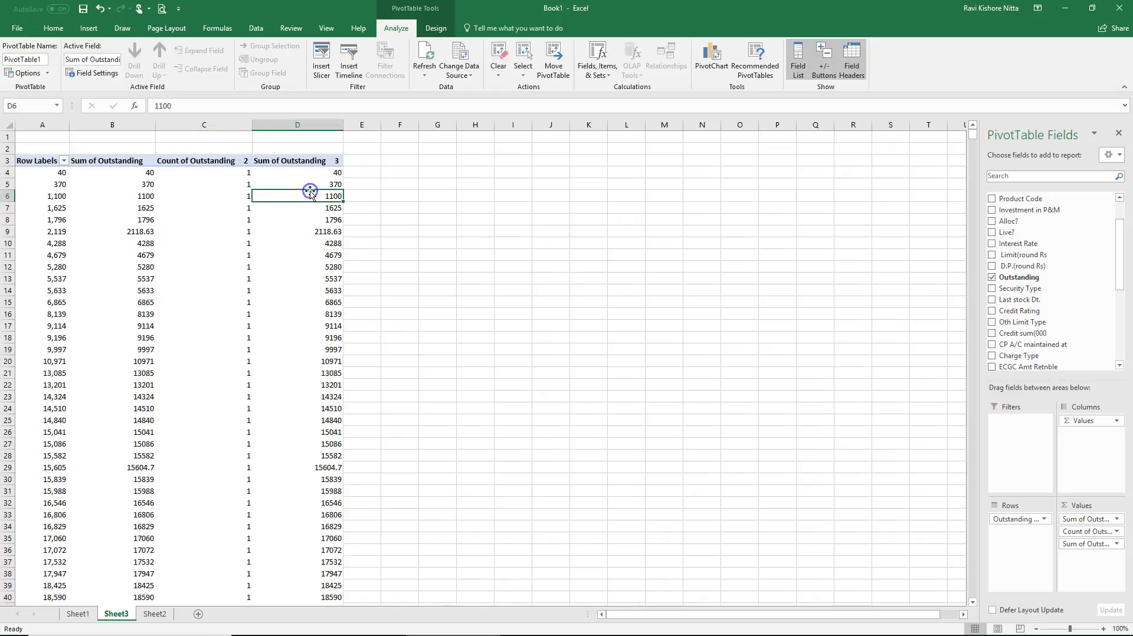
pyautogui.rightClick(310, 196)
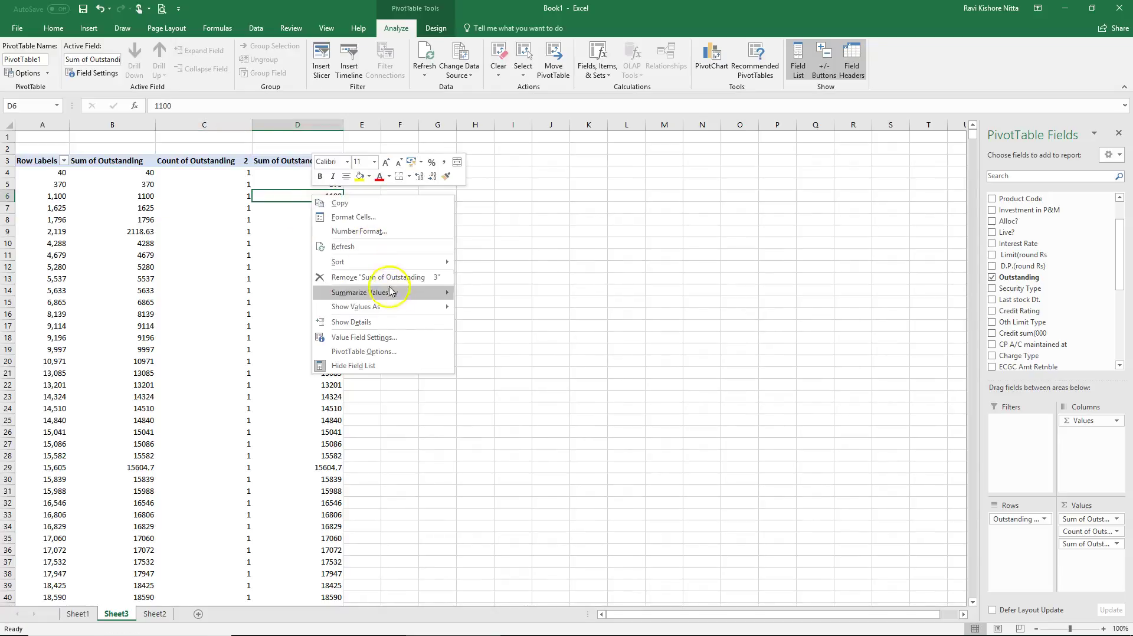
pyautogui.moveTo(399, 306)
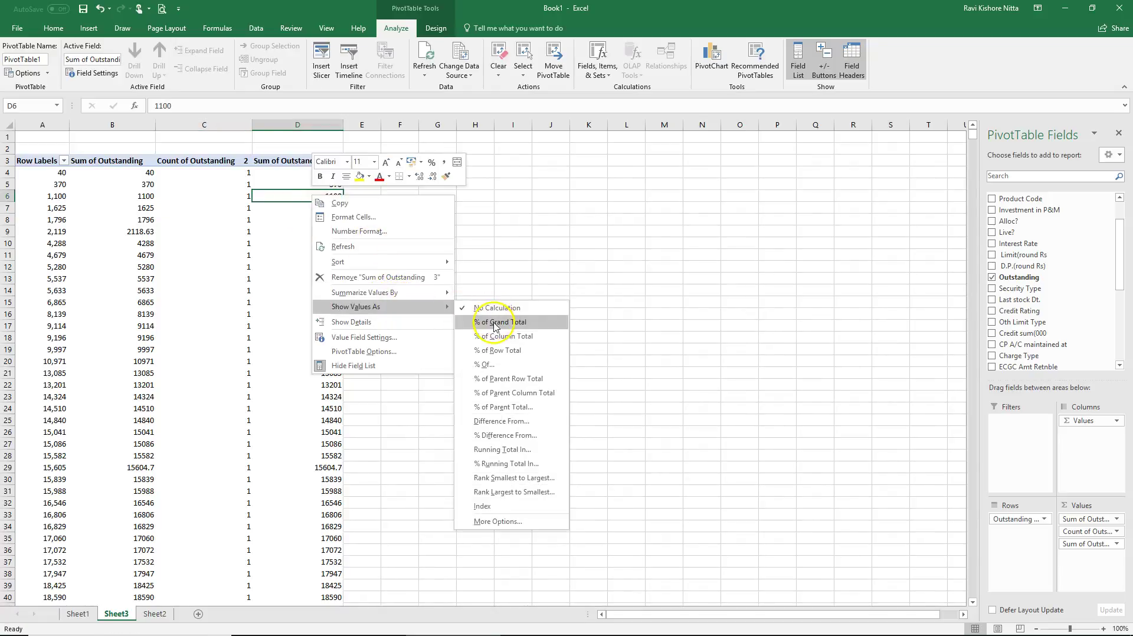
pyautogui.click(500, 323)
pyautogui.click(245, 267)
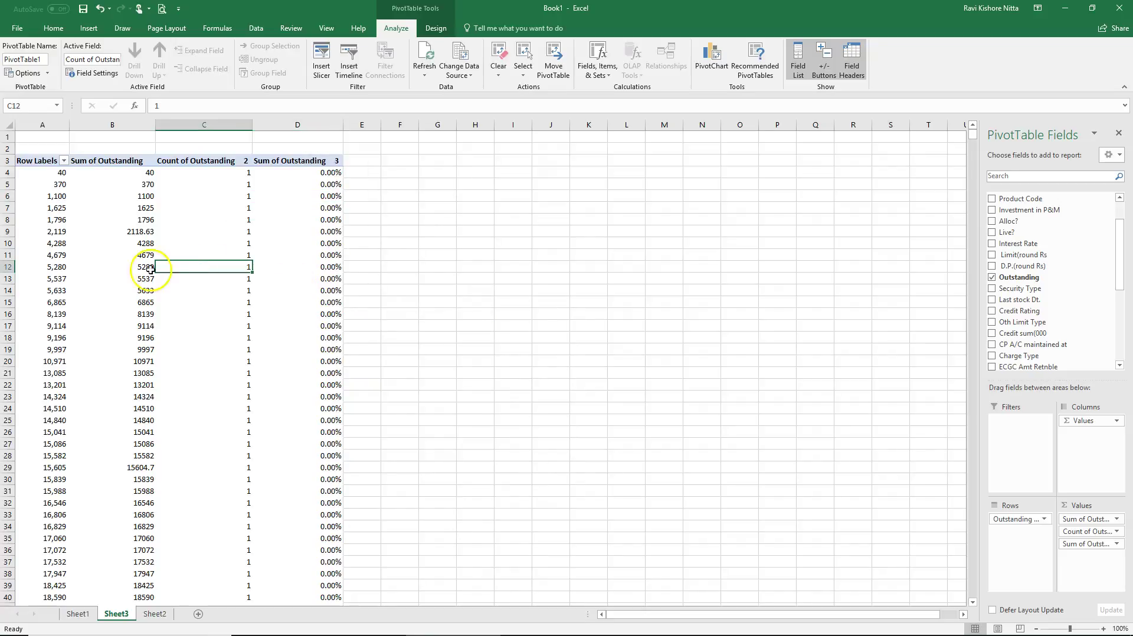
# Group the Outstanding row labels into ranges by 5000000, keeping the automatic start and end values.
pyautogui.click(45, 251)
pyautogui.rightClick(57, 255)
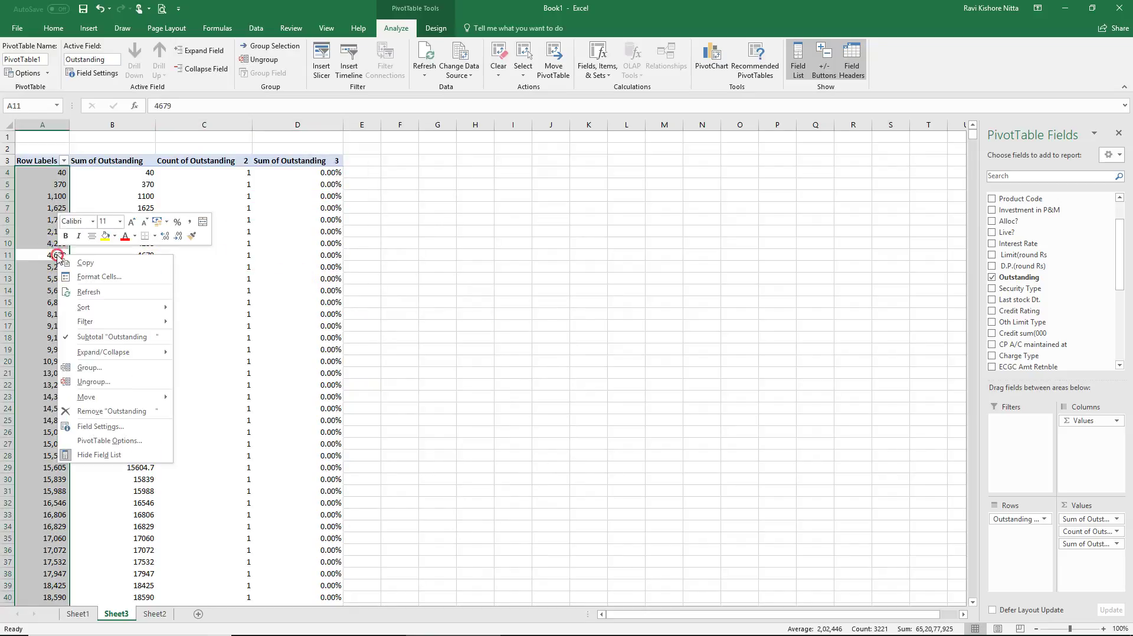
pyautogui.click(53, 256)
pyautogui.rightClick(52, 256)
pyautogui.click(98, 371)
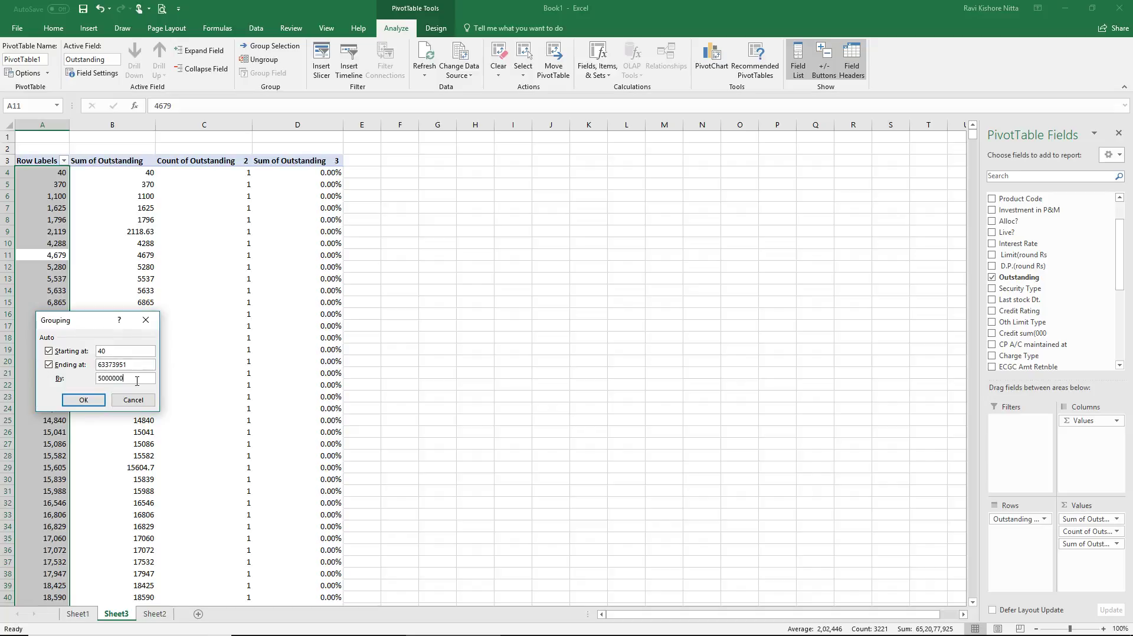
pyautogui.click(83, 400)
pyautogui.click(137, 316)
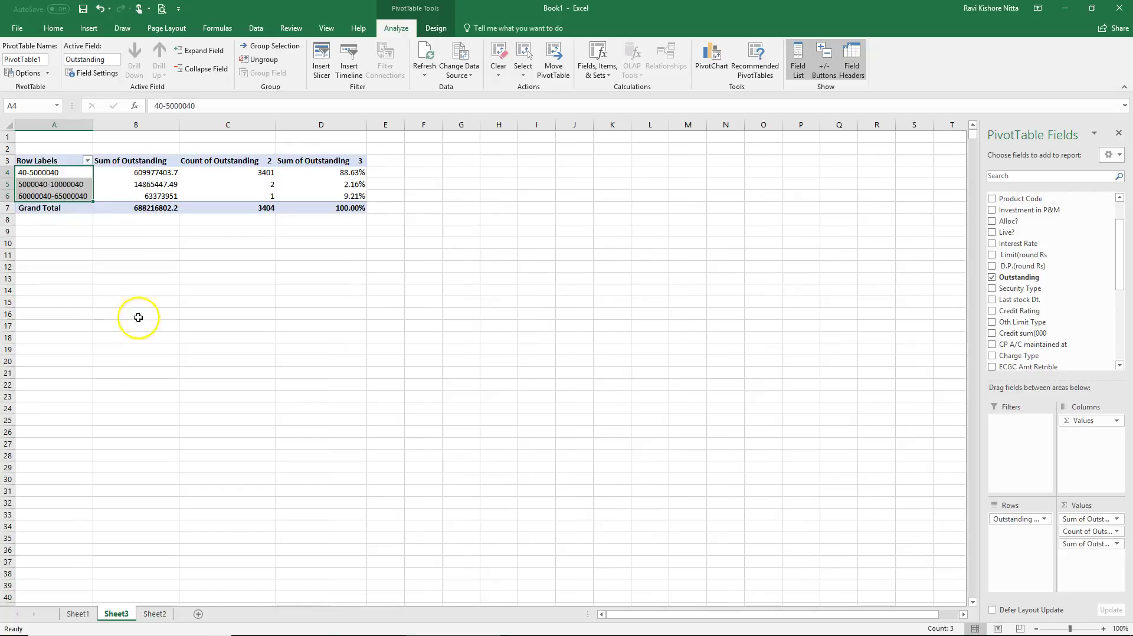
# Examine the sum, count and percentage of each Outstanding range, cell by cell through rows 4 to 6.
pyautogui.click(47, 173)
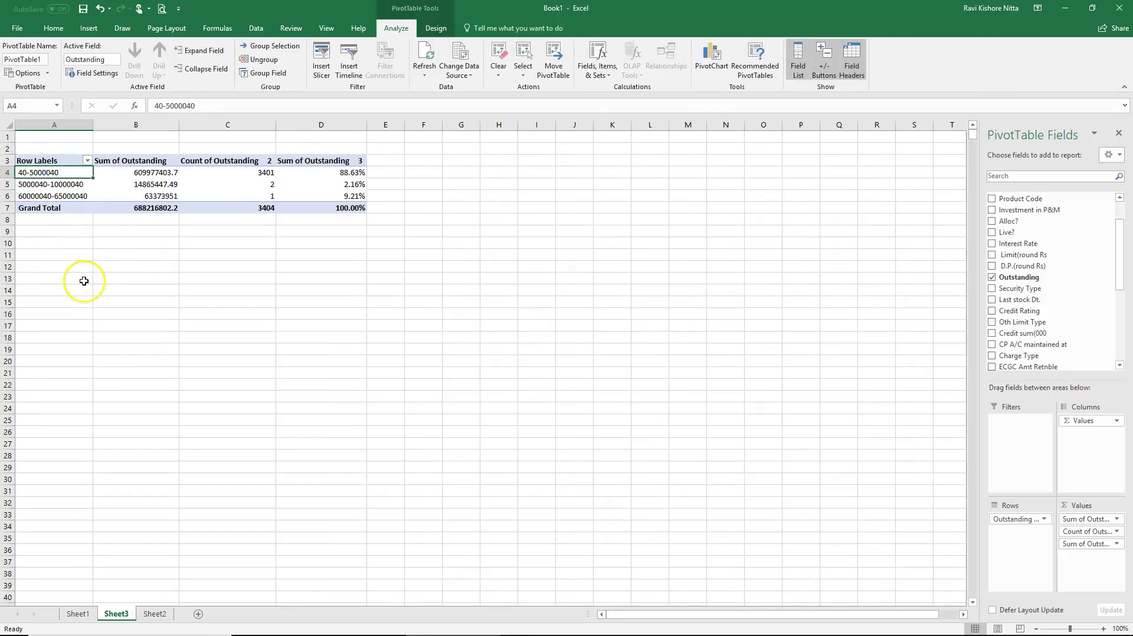
pyautogui.press('Right')
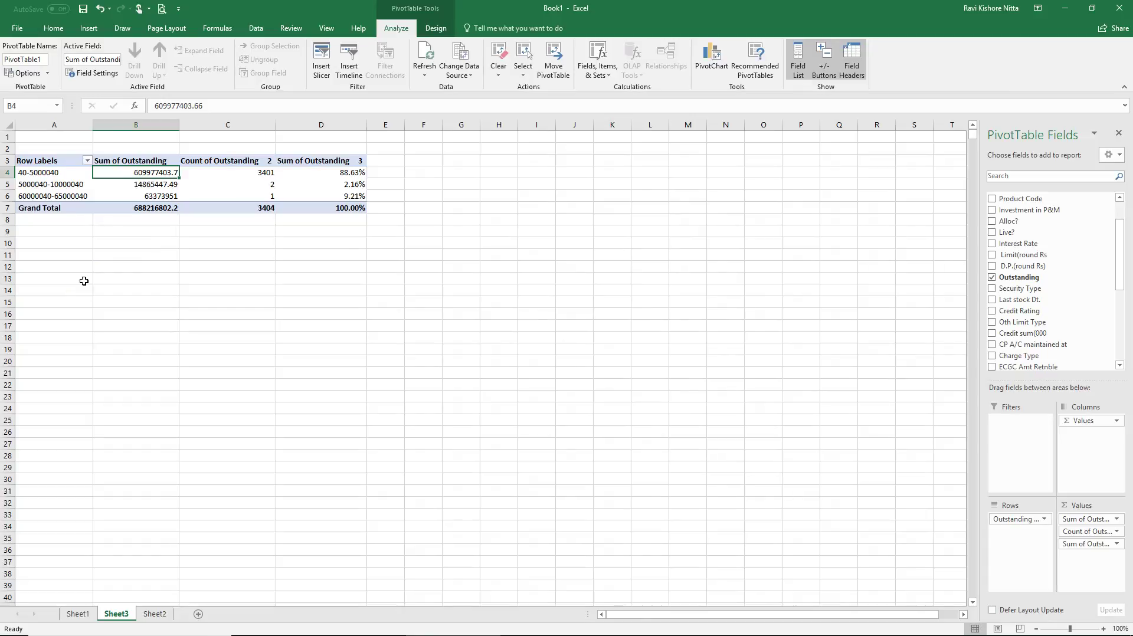
pyautogui.press('Right')
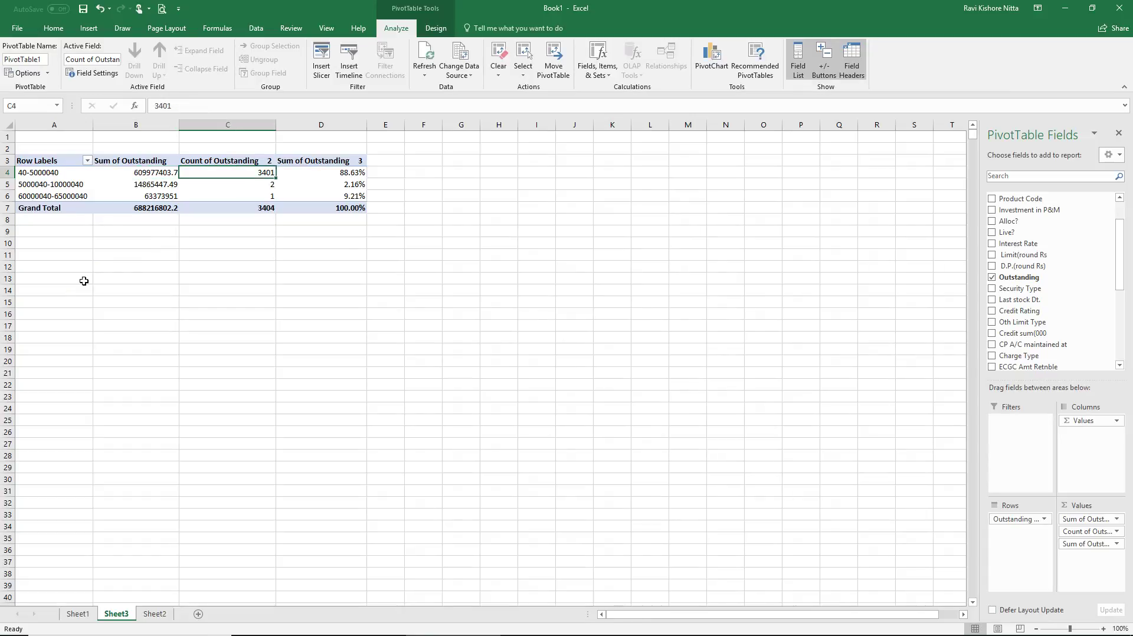
pyautogui.press('Right')
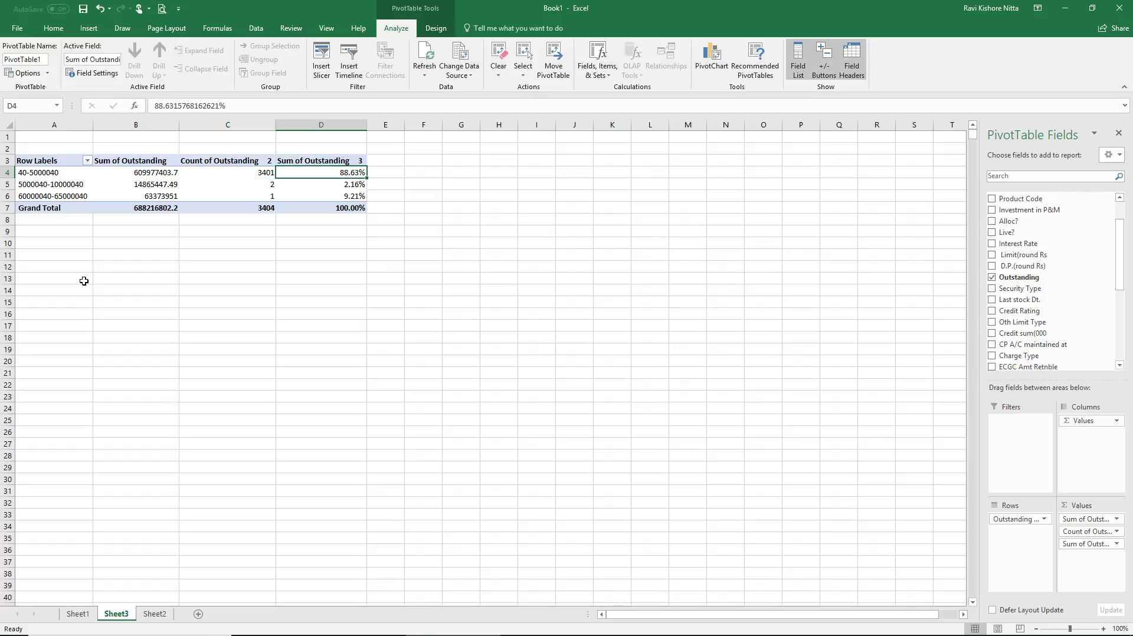
pyautogui.press('Down')
pyautogui.press('Left')
pyautogui.press('Left')
pyautogui.press('Left')
pyautogui.press('Right')
pyautogui.press('Right')
pyautogui.press('Right')
pyautogui.press('Left')
pyautogui.press('Left')
pyautogui.press('Left')
pyautogui.press('Right')
pyautogui.press('Right')
pyautogui.press('Right')
pyautogui.press('Down')
pyautogui.press('Left')
pyautogui.press('Left')
pyautogui.press('Left')
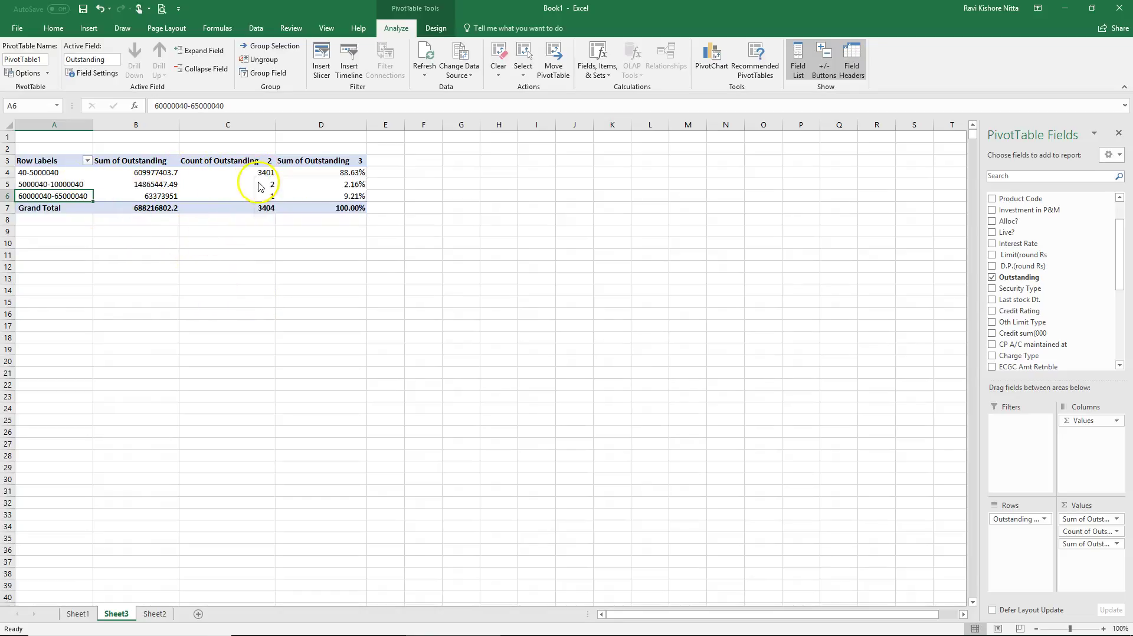
pyautogui.doubleClick(244, 196)
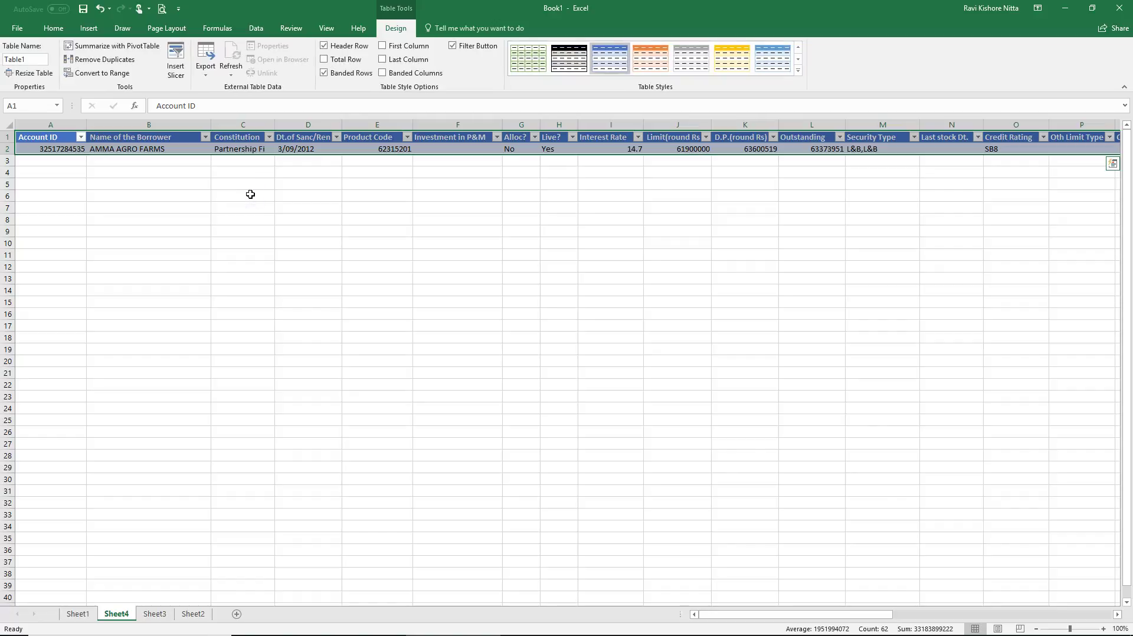
pyautogui.rightClick(116, 616)
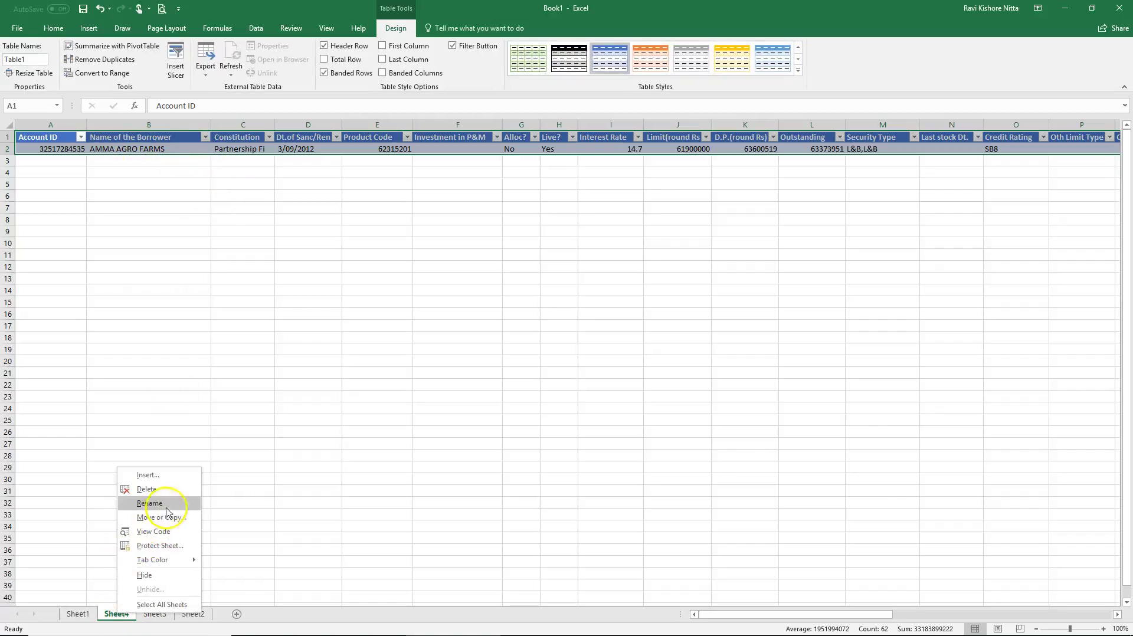
pyautogui.click(180, 490)
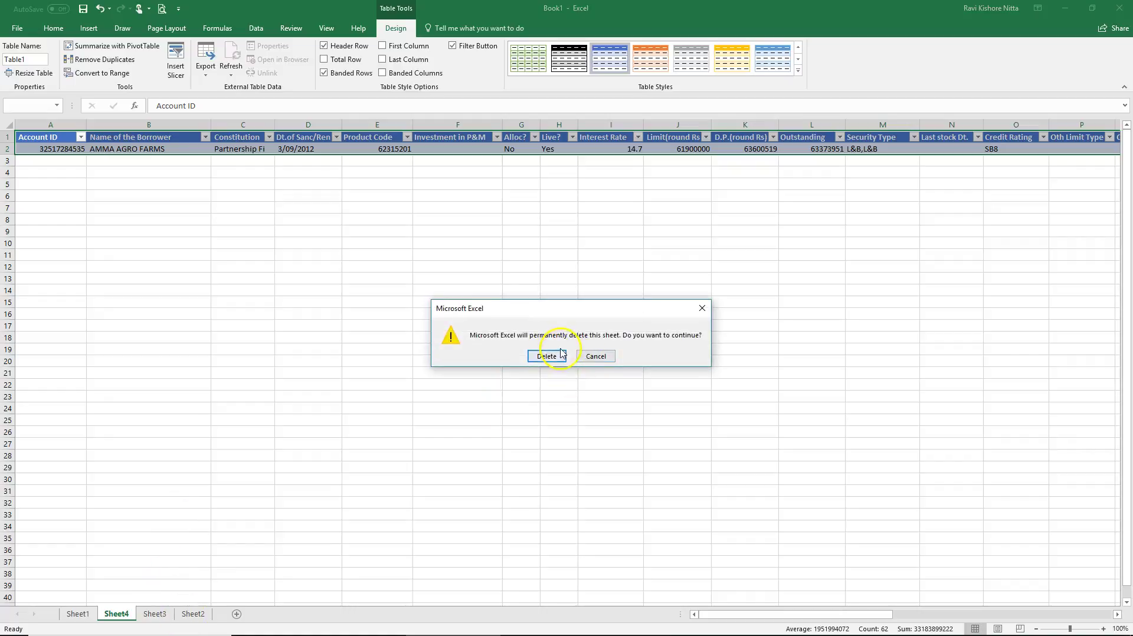
pyautogui.click(545, 357)
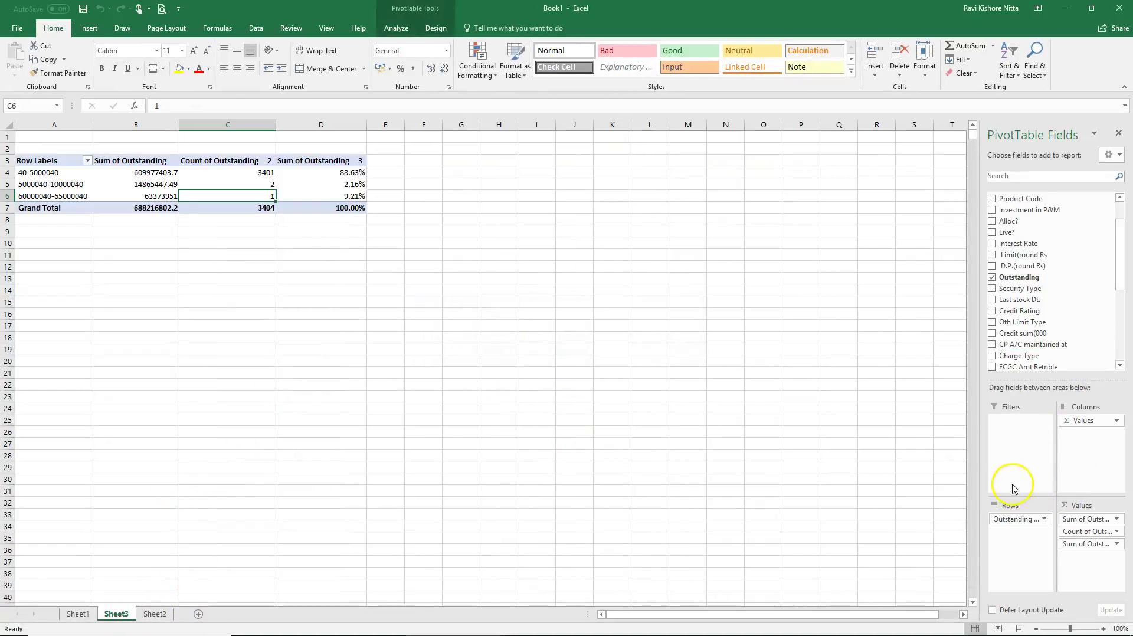
# Replace Outstanding with Product Code as the PivotTable's row field.
pyautogui.moveTo(1012, 518); pyautogui.dragTo(1053, 279)
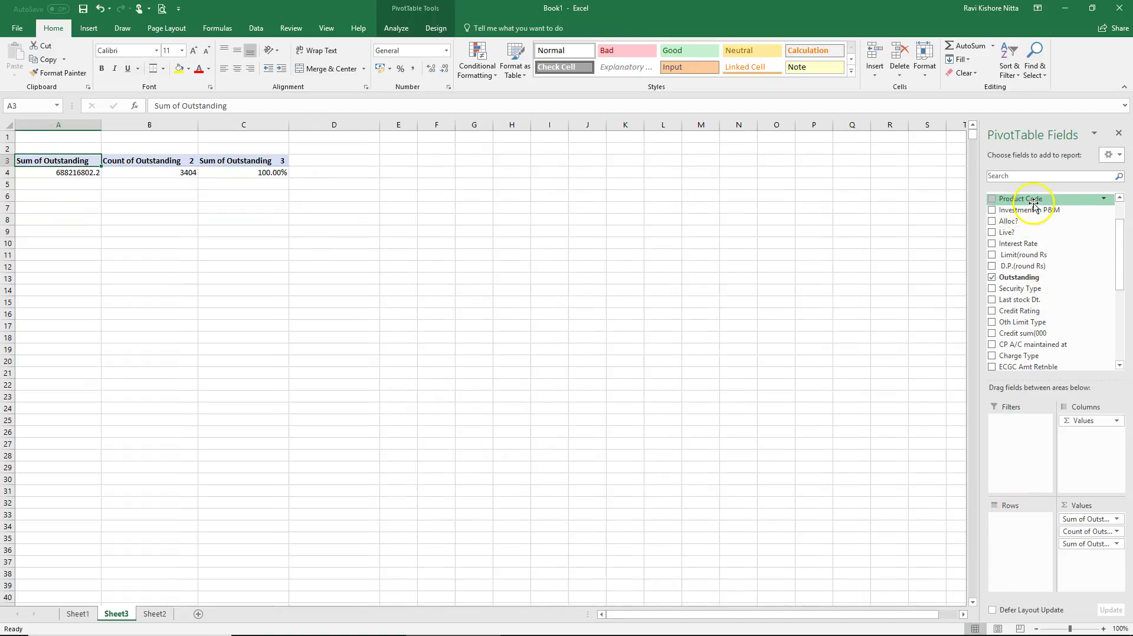
pyautogui.moveTo(1021, 198); pyautogui.dragTo(1023, 552)
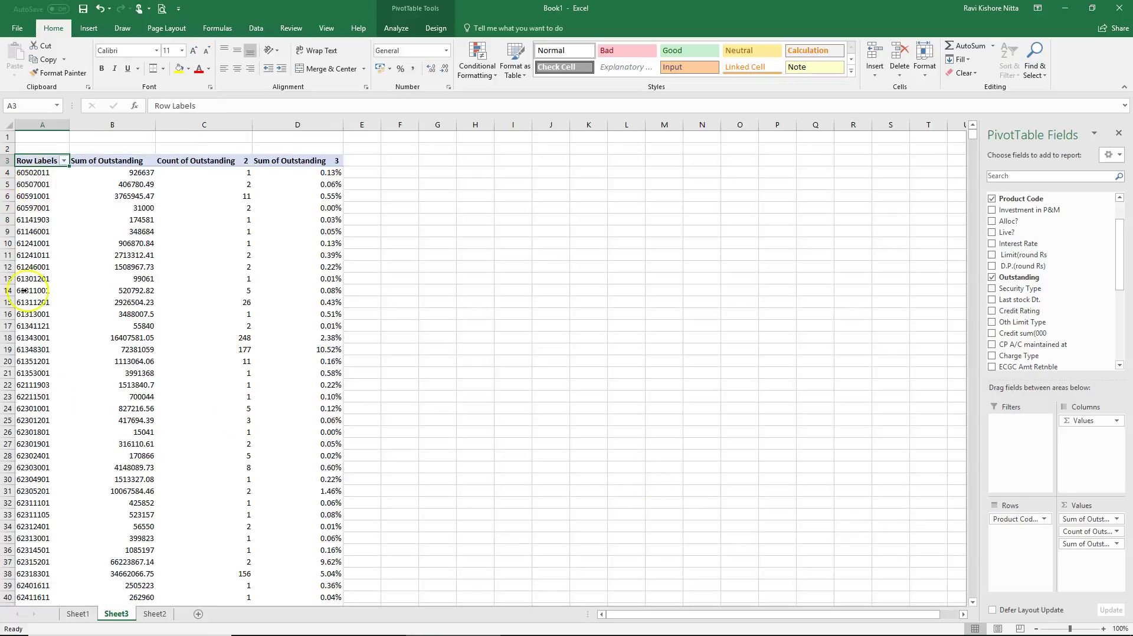
# Extract the records behind the count of product code 61343001 onto a new sheet.
pyautogui.click(44, 337)
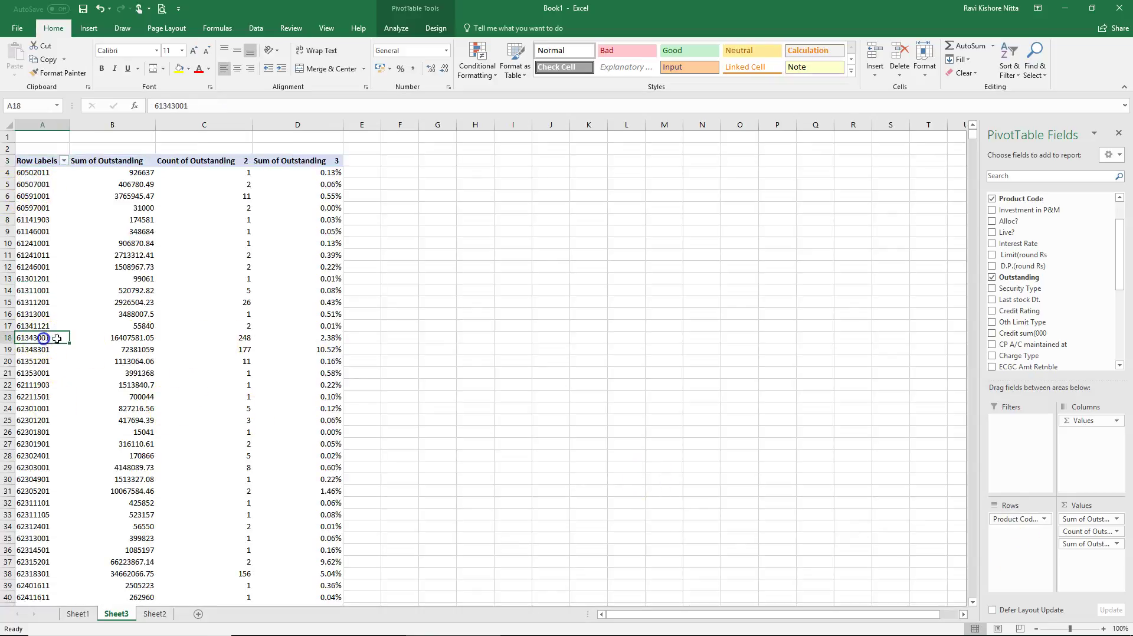
pyautogui.click(217, 344)
pyautogui.click(237, 339)
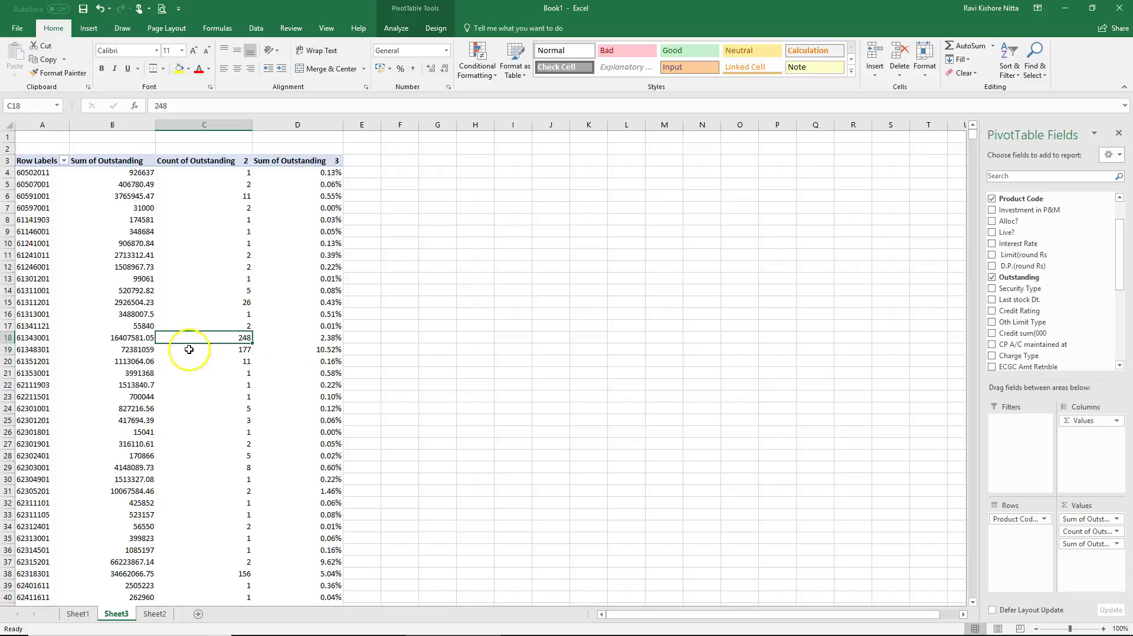
pyautogui.doubleClick(44, 337)
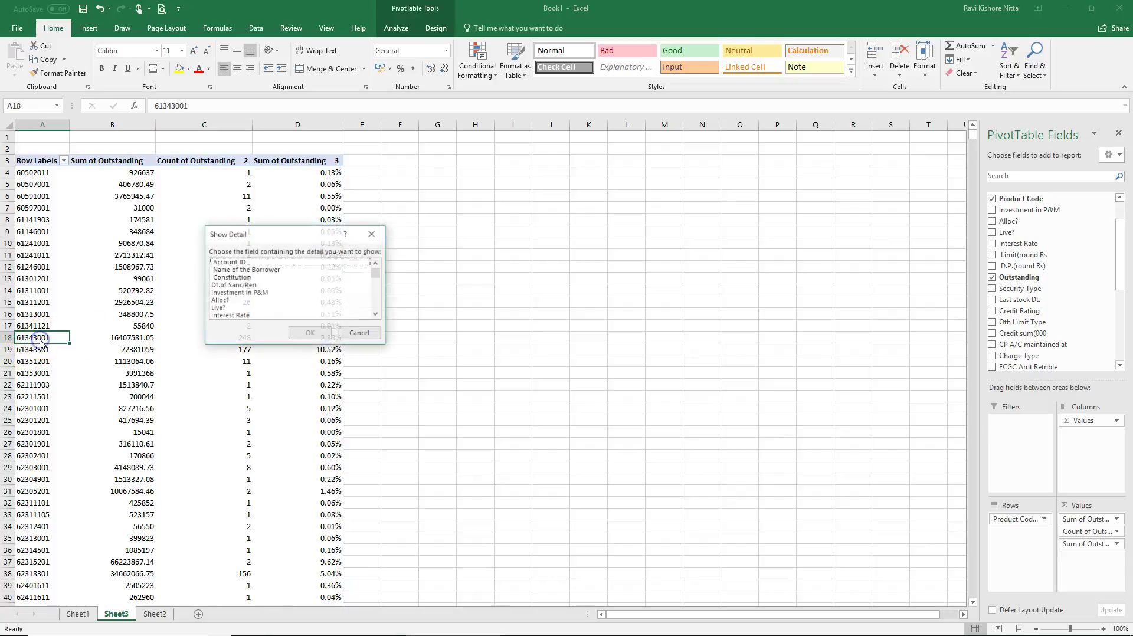
pyautogui.press('Escape')
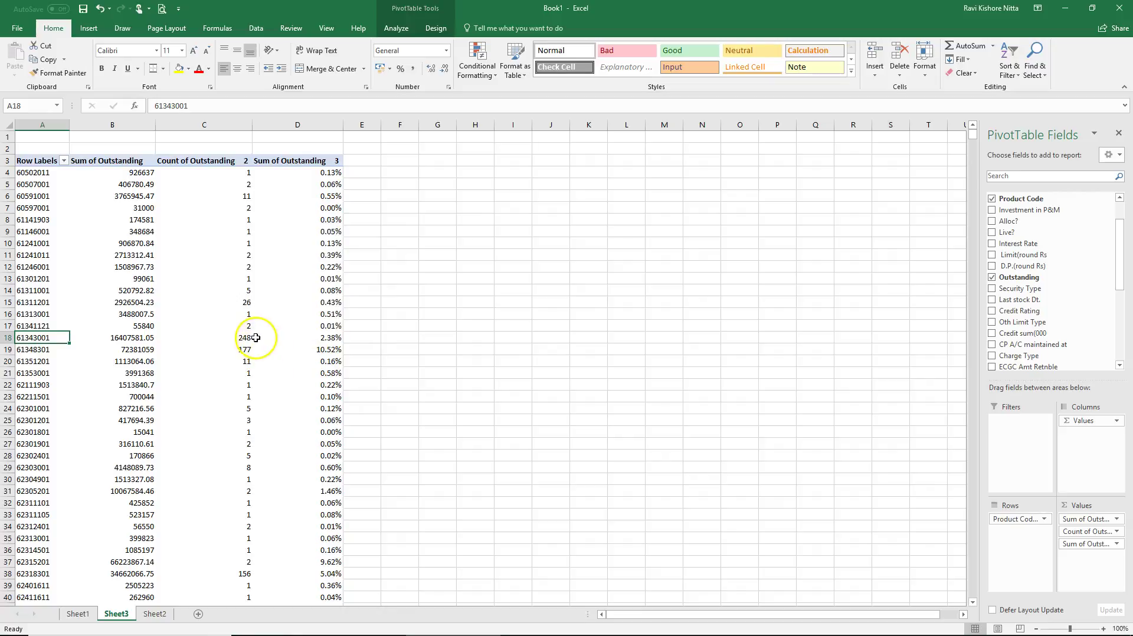
pyautogui.doubleClick(242, 338)
# Examine the record in row 12 of the extracted table, from the borrower's name across to Credit Rating.
pyautogui.click(178, 266)
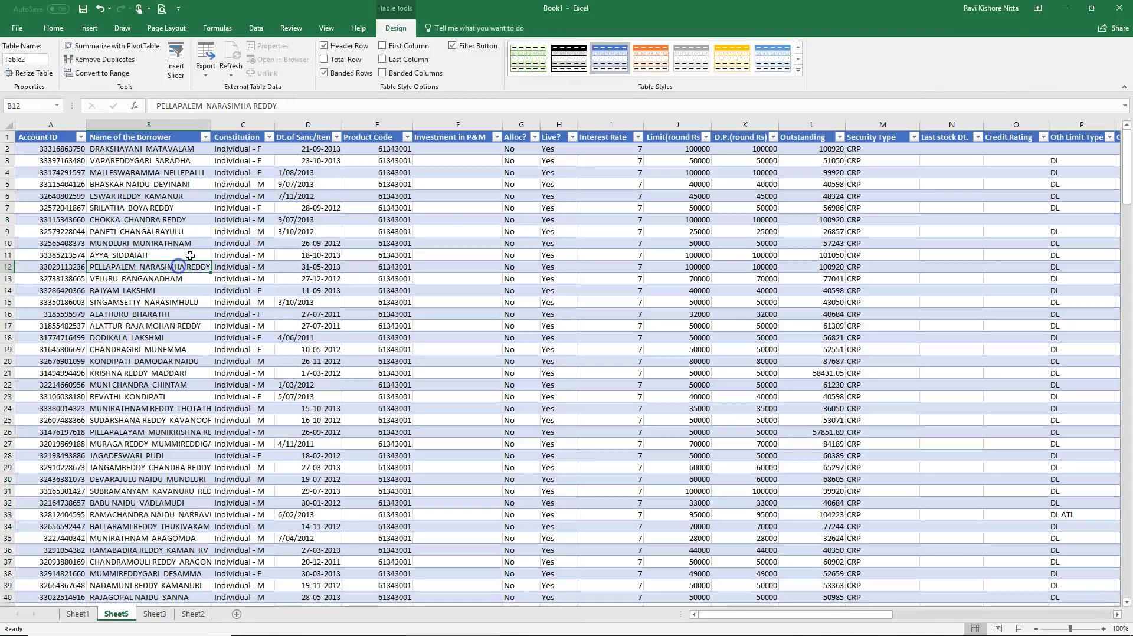
pyautogui.press('Right')
pyautogui.press('Right')
pyautogui.press('Right')
pyautogui.press('Right')
pyautogui.press('Right')
pyautogui.press('Right')
pyautogui.press('Right')
pyautogui.press('Right')
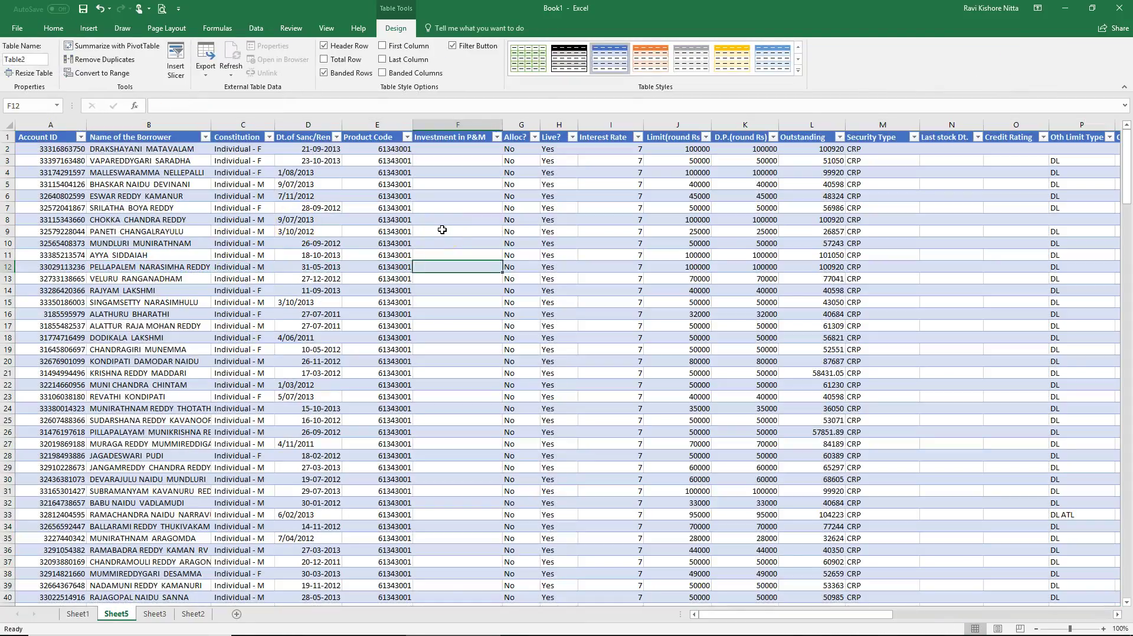
pyautogui.press('Right')
pyautogui.press('Right')
pyautogui.press('Right')
pyautogui.press('Right')
pyautogui.press('Right')
pyautogui.press('Right')
pyautogui.press('Right')
pyautogui.press('Right')
pyautogui.press('Right')
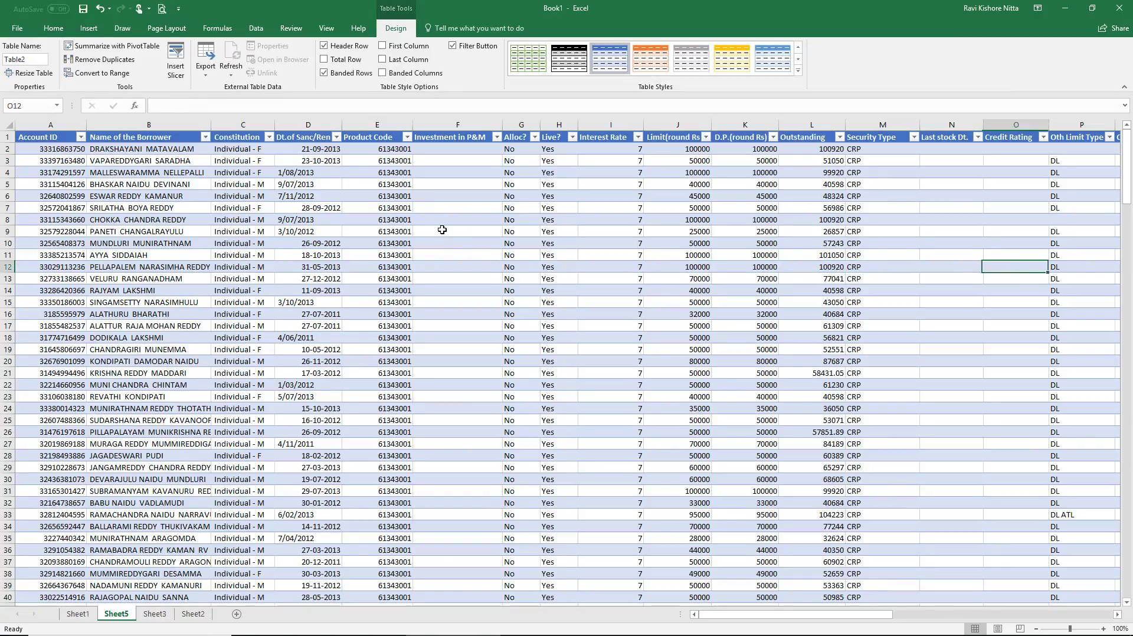
# Examine the remaining fields of the row 12 record, from Oth Limit Type across to Coll Secu. Amt.
pyautogui.press('Right')
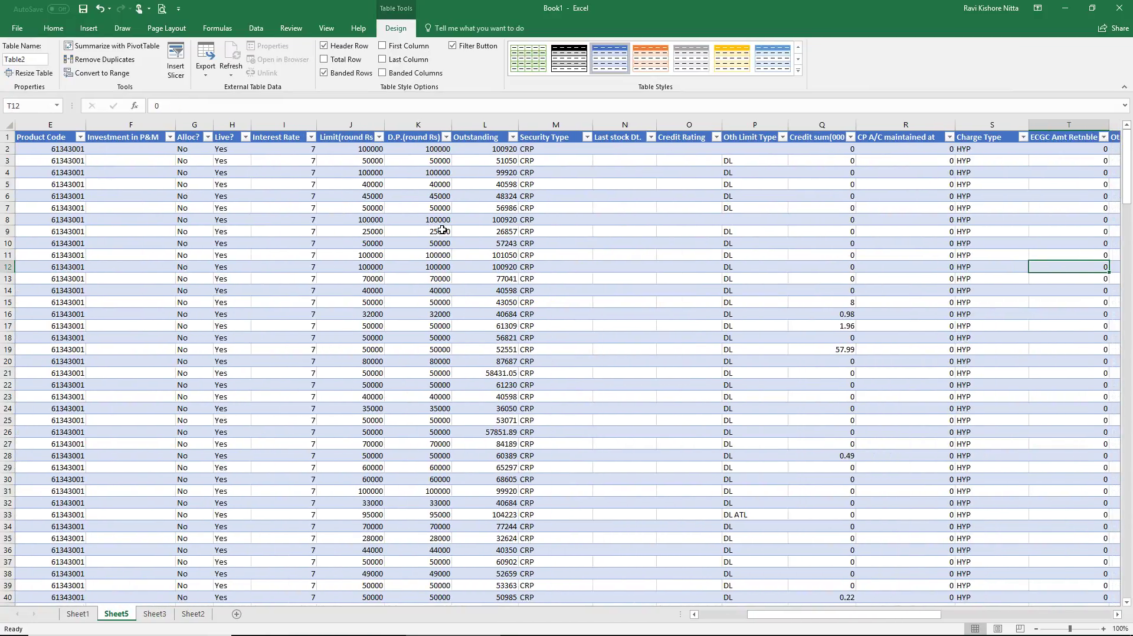
pyautogui.press('Right')
pyautogui.press('Right')
pyautogui.press('Right')
pyautogui.press('Right')
pyautogui.press('Right')
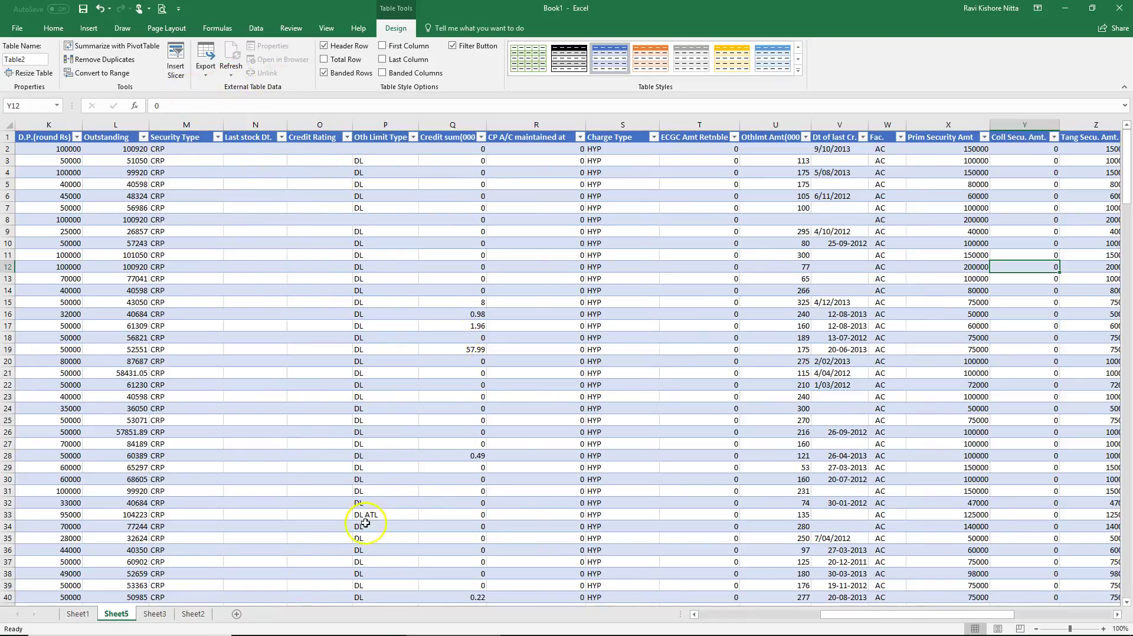
# Delete Sheet5, which holds the extracted records for product code 61343001.
pyautogui.rightClick(127, 617)
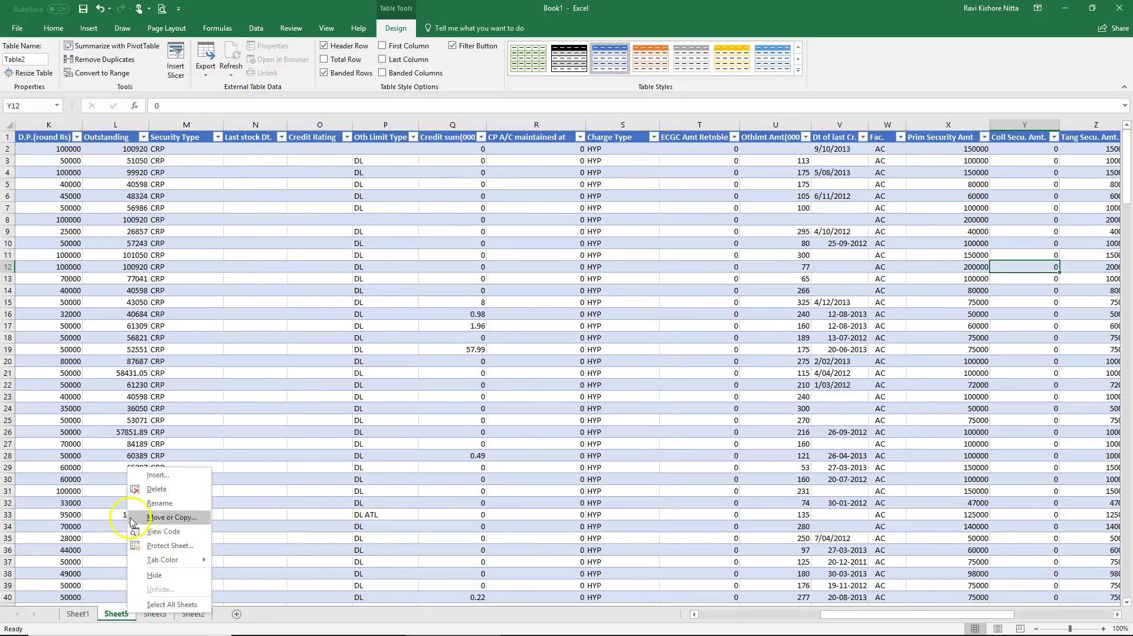
pyautogui.click(167, 496)
pyautogui.press('Return')
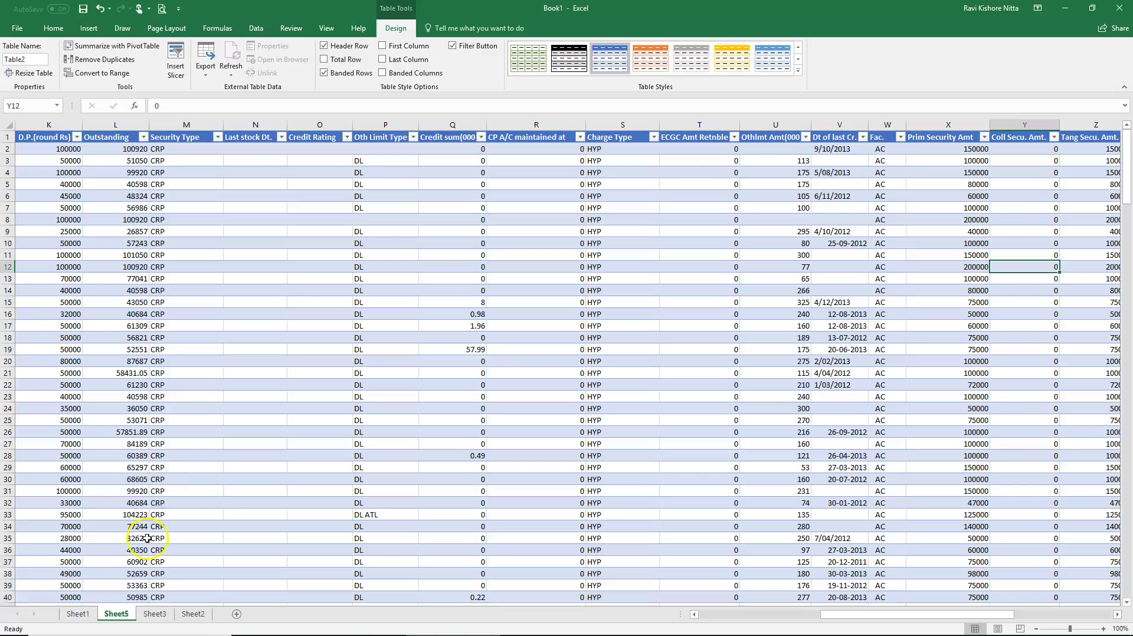
pyautogui.rightClick(125, 617)
pyautogui.click(183, 484)
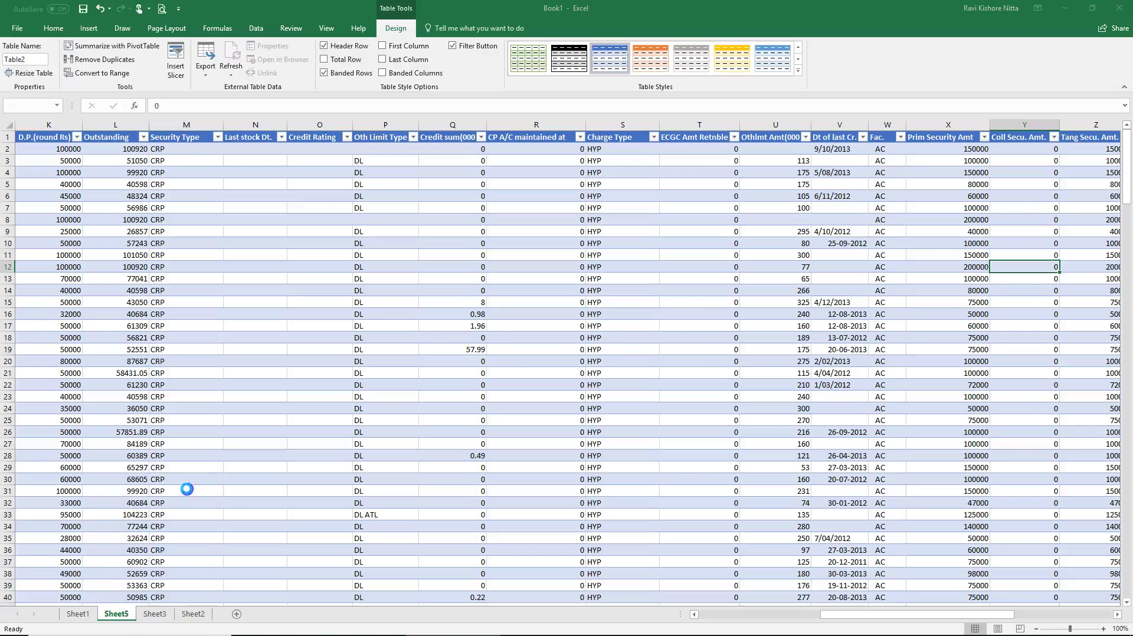
pyautogui.click(547, 357)
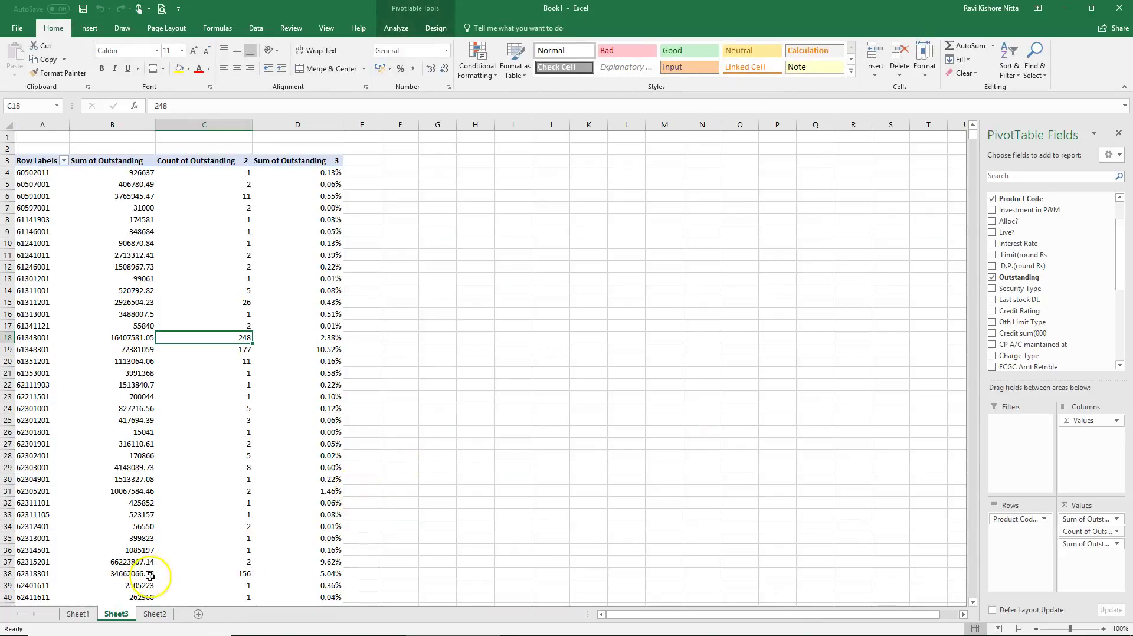
# Review the raw report text on Sheet1, the PivotTable on Sheet3 and the converted single-row records on Sheet2.
pyautogui.click(88, 614)
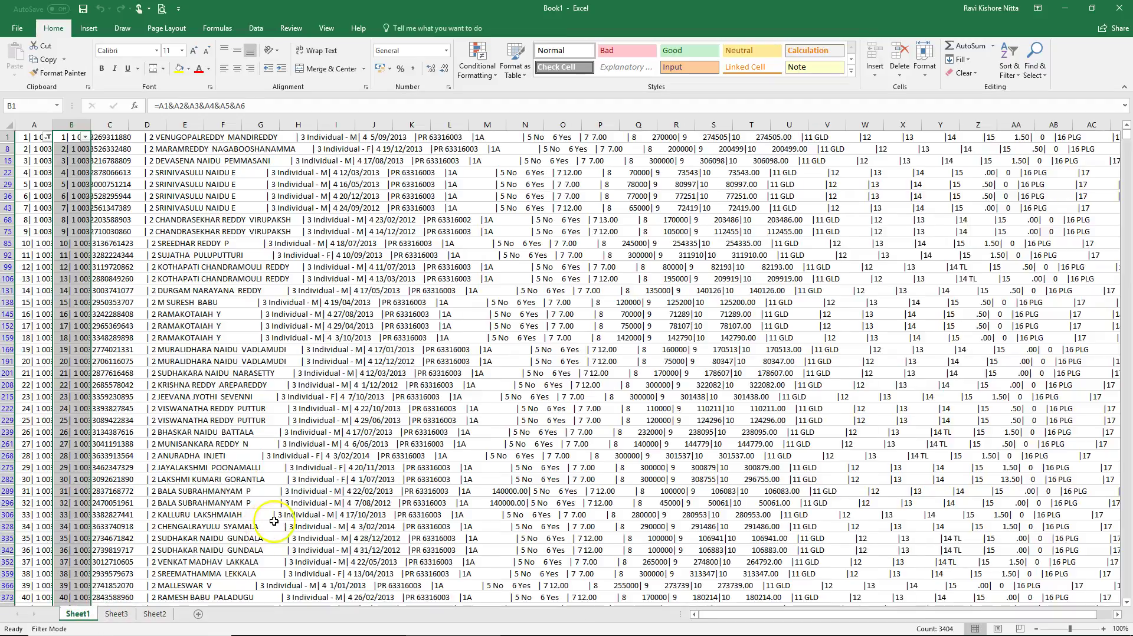
pyautogui.click(127, 614)
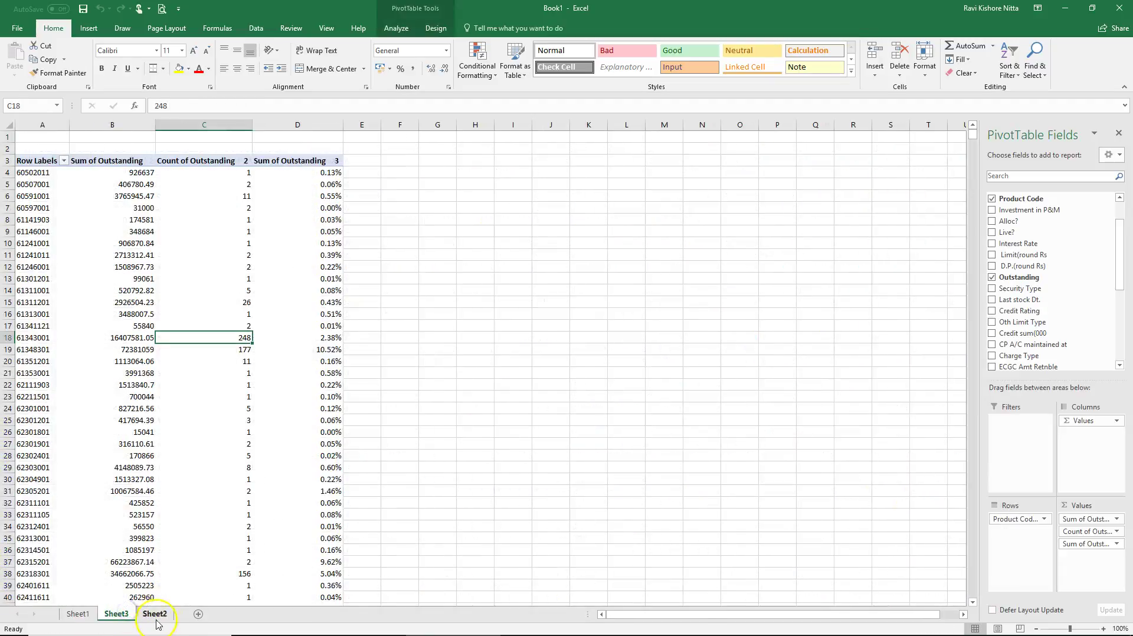
pyautogui.click(156, 614)
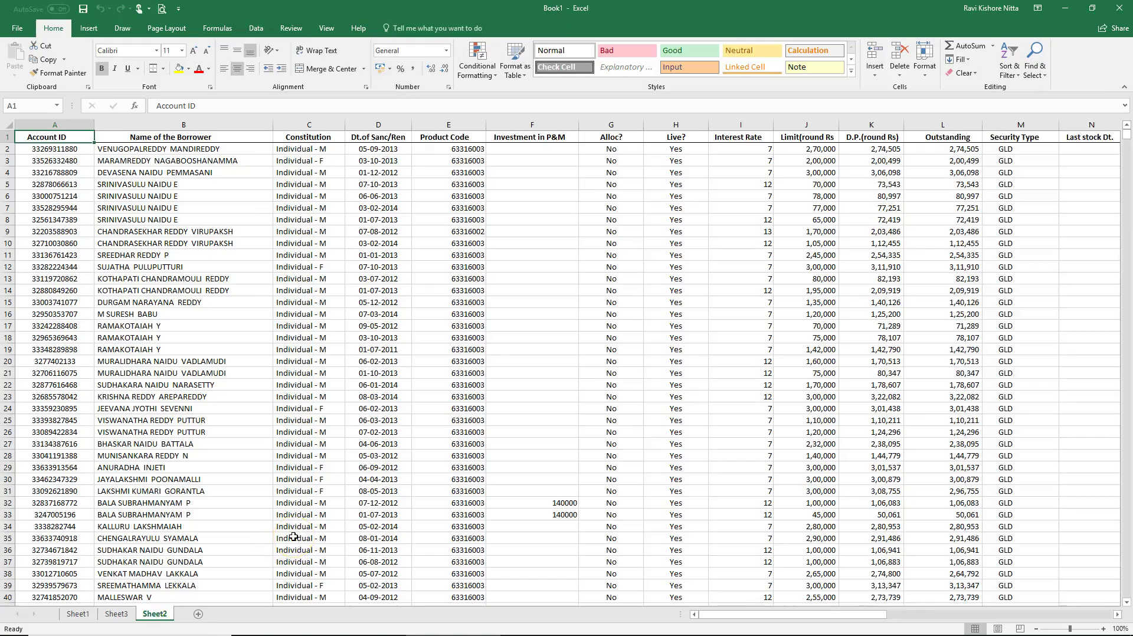